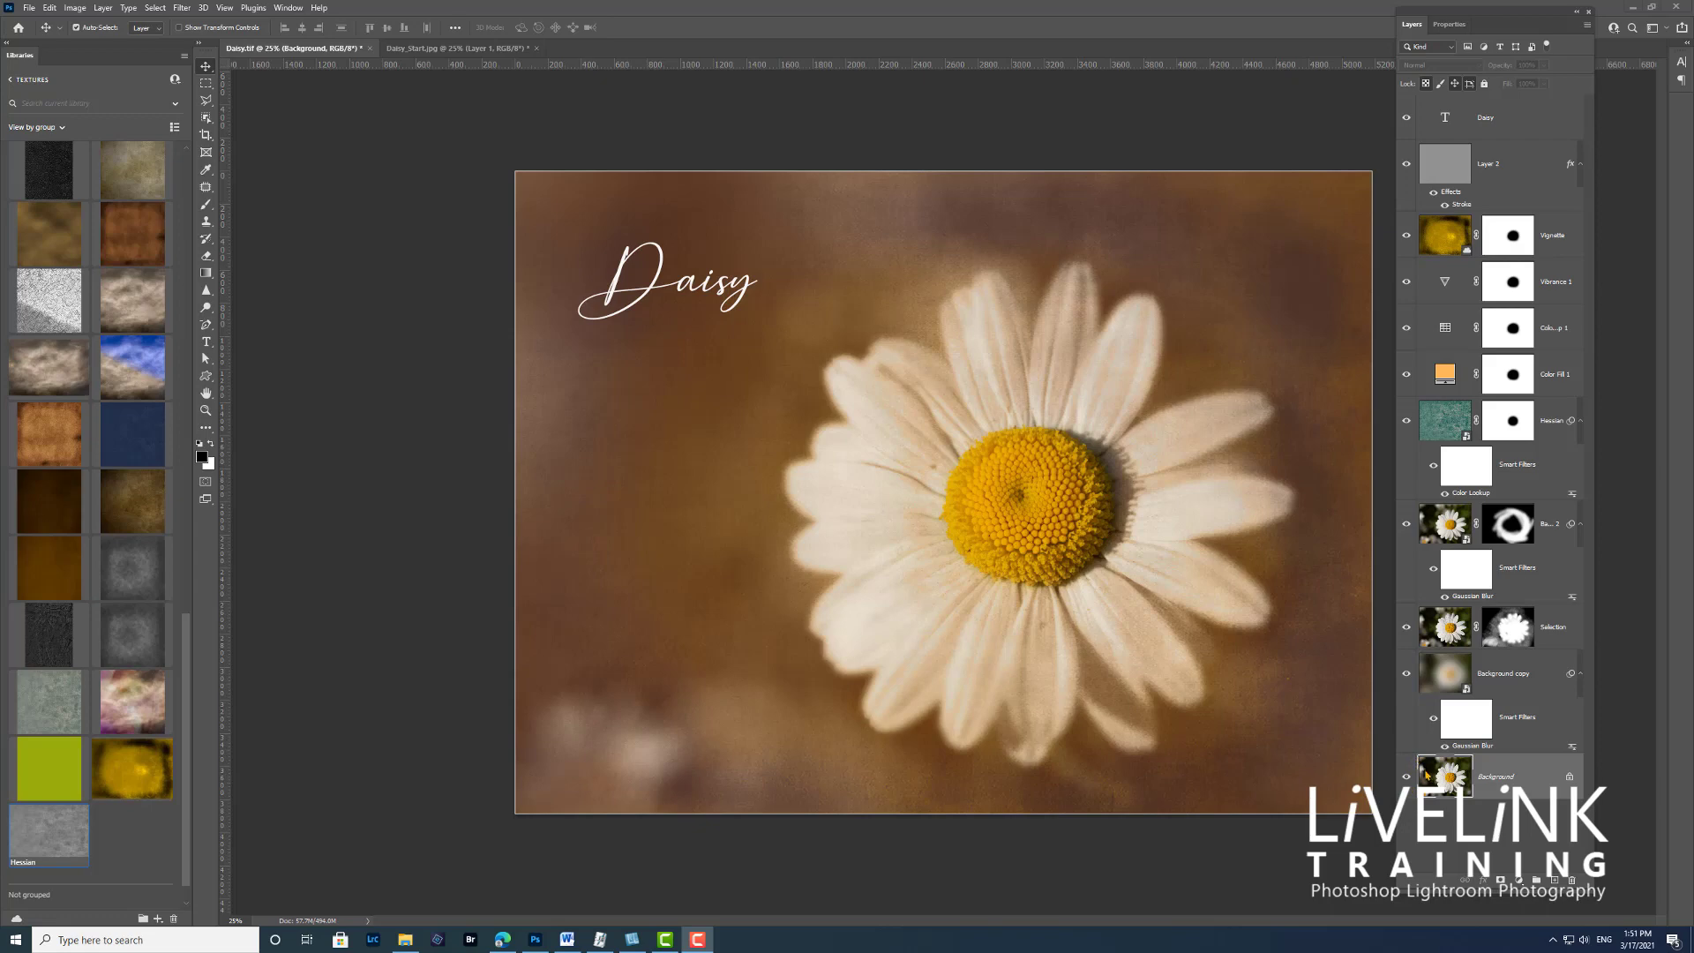
Hide every layer except Background and briefly preview the blurred Background copy layer
alt+click(1406, 777)
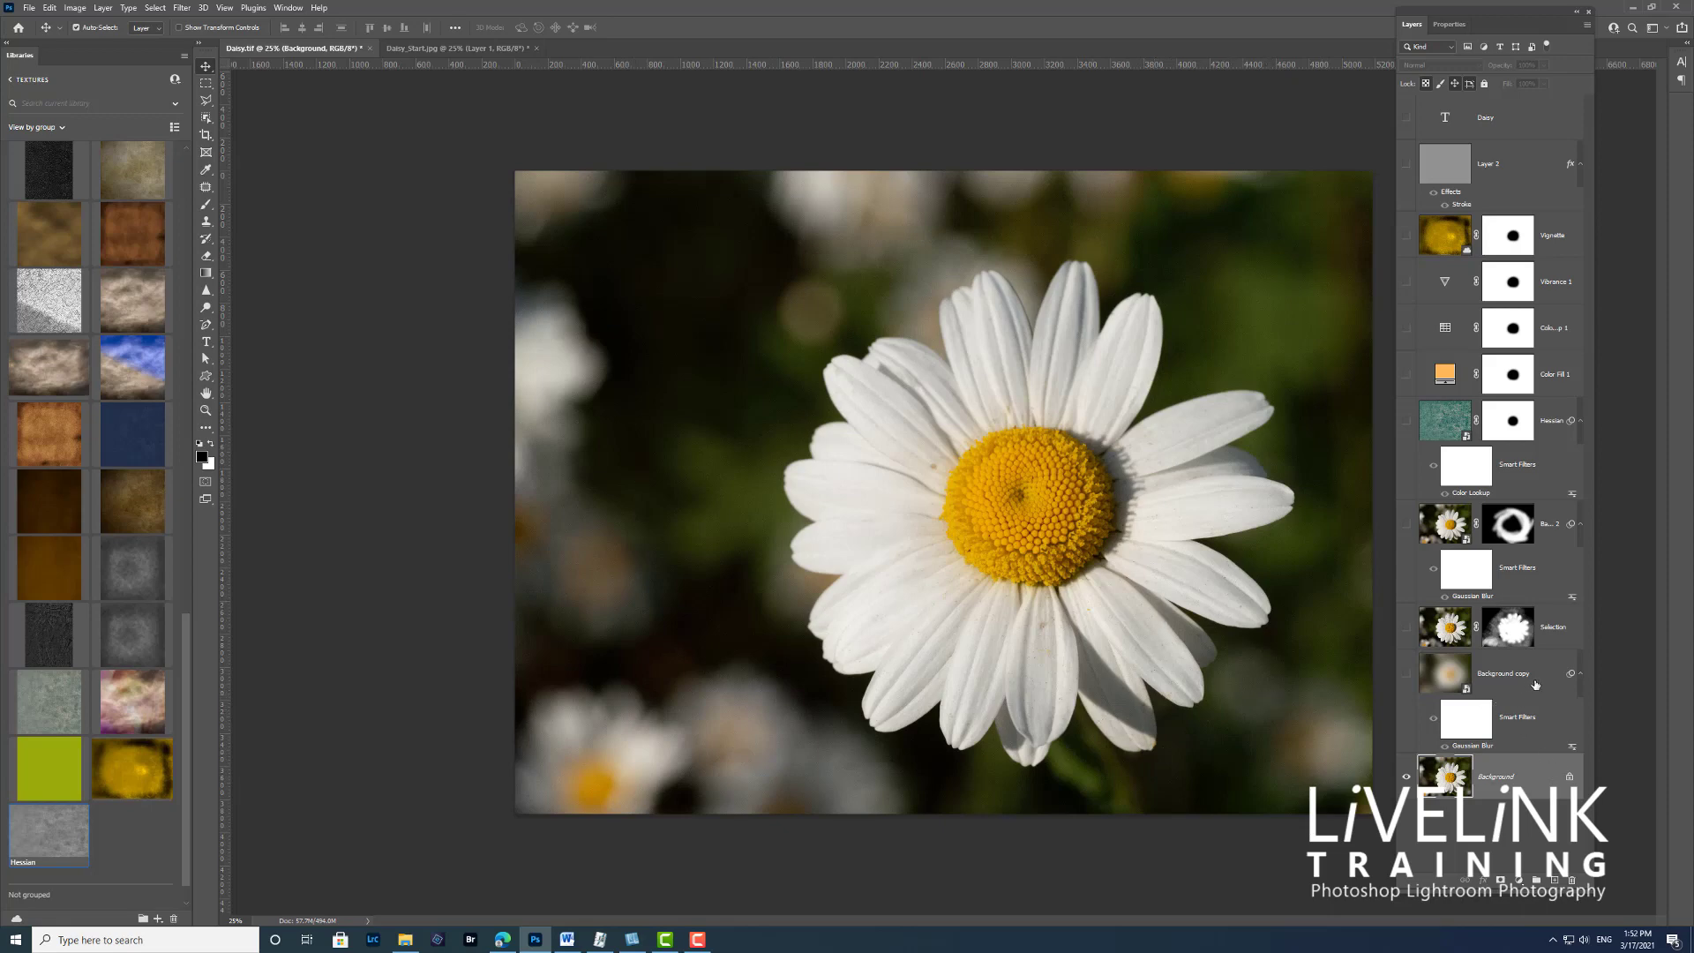
click(1408, 676)
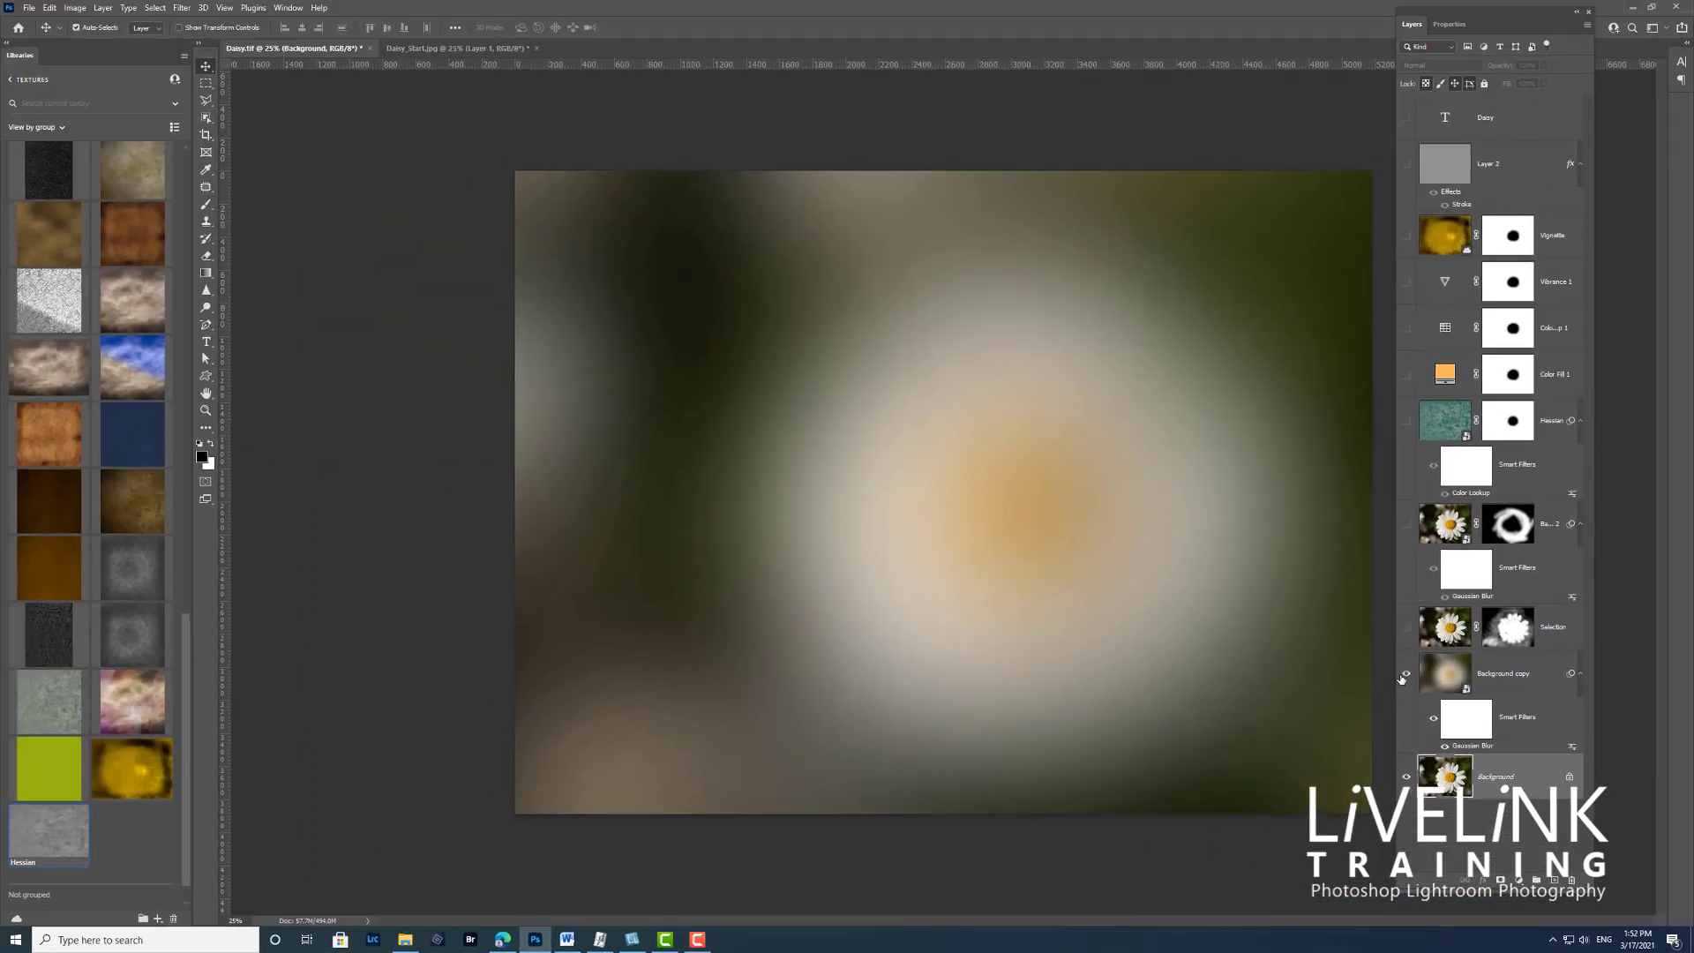
click(1404, 676)
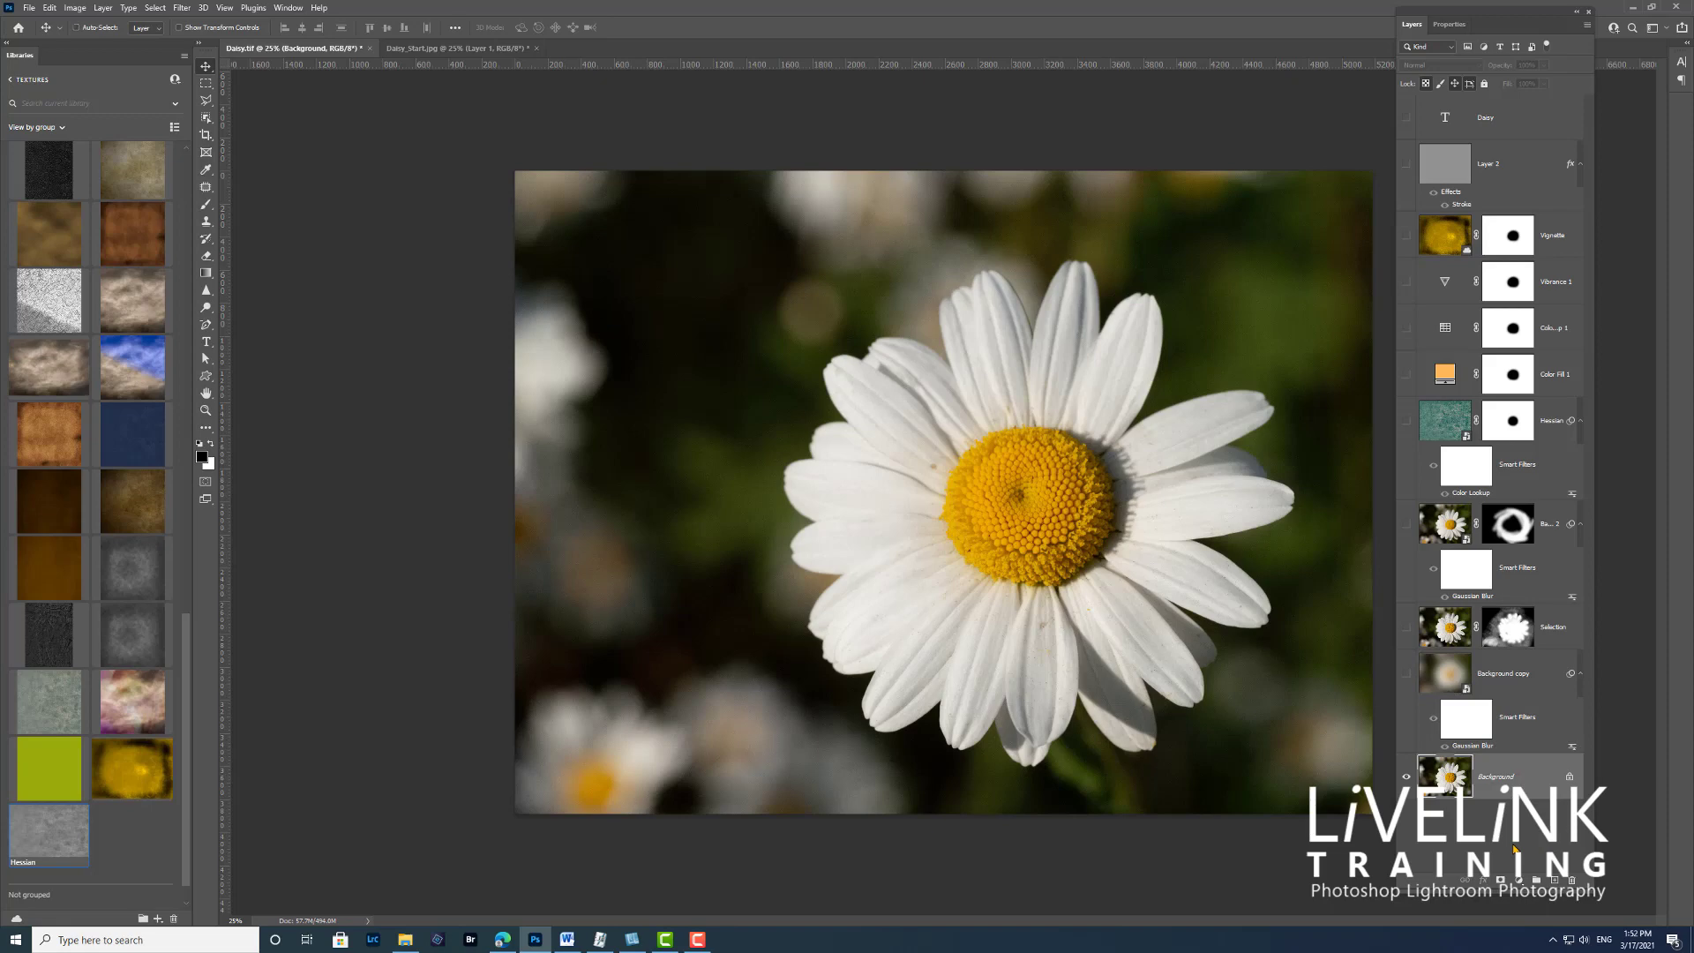
Duplicate the Background layer and convert the duplicate to a Smart Object
key(ctrl+j)
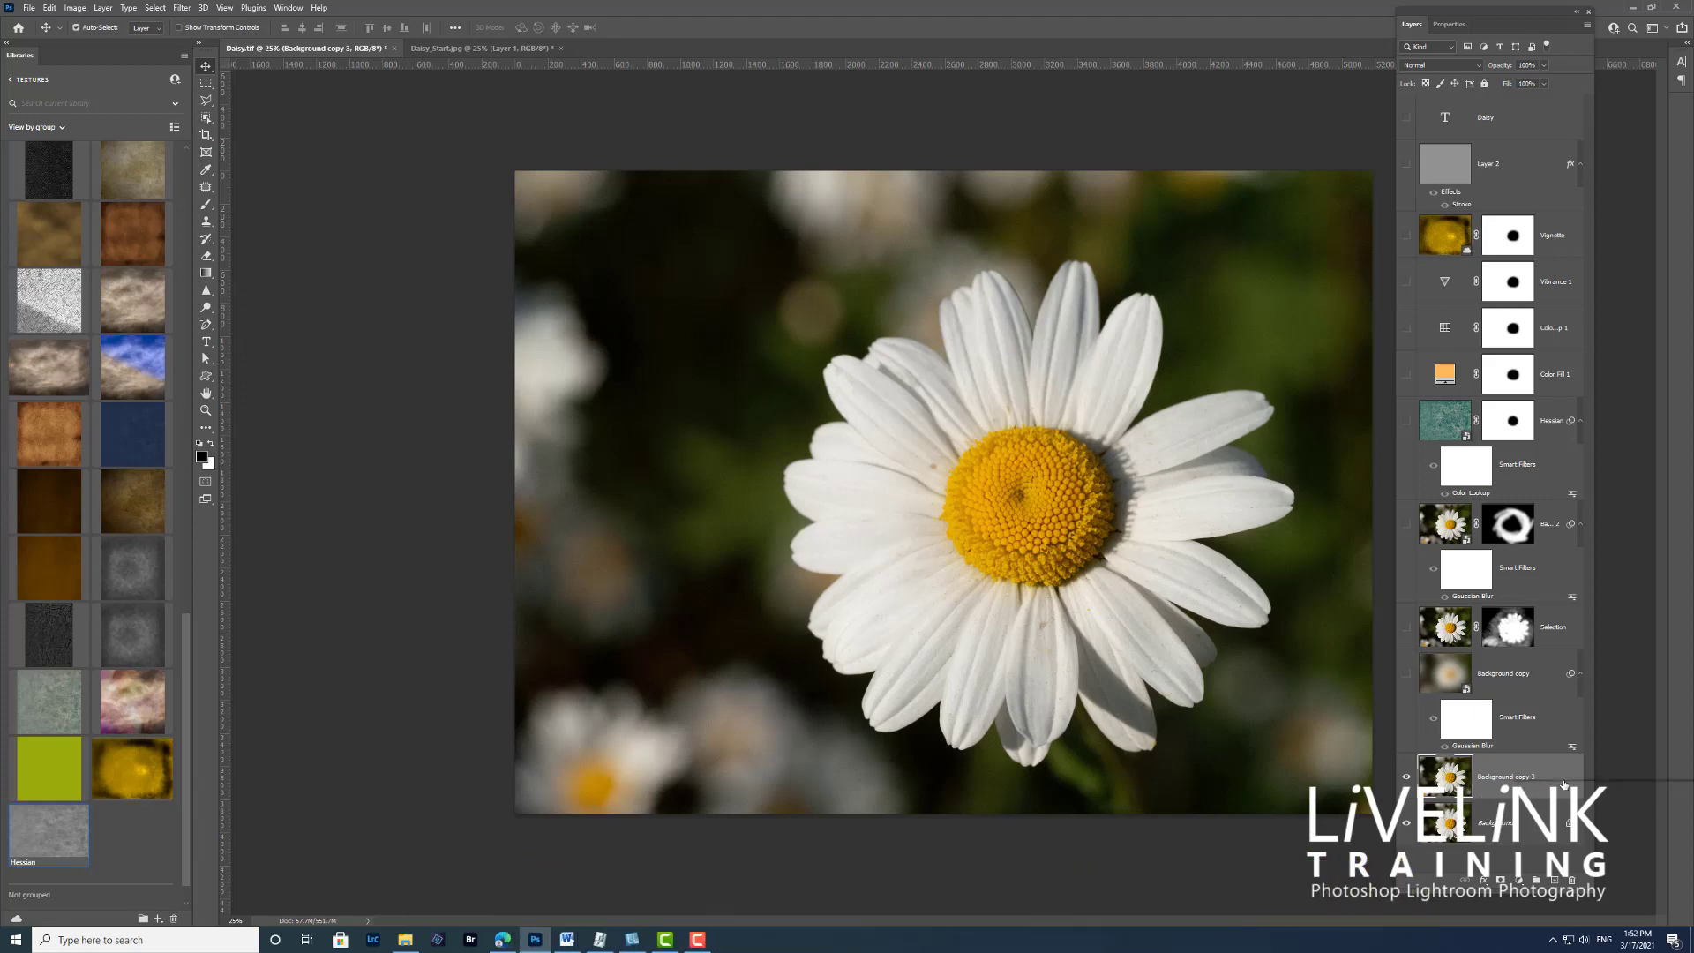
right_click(1551, 780)
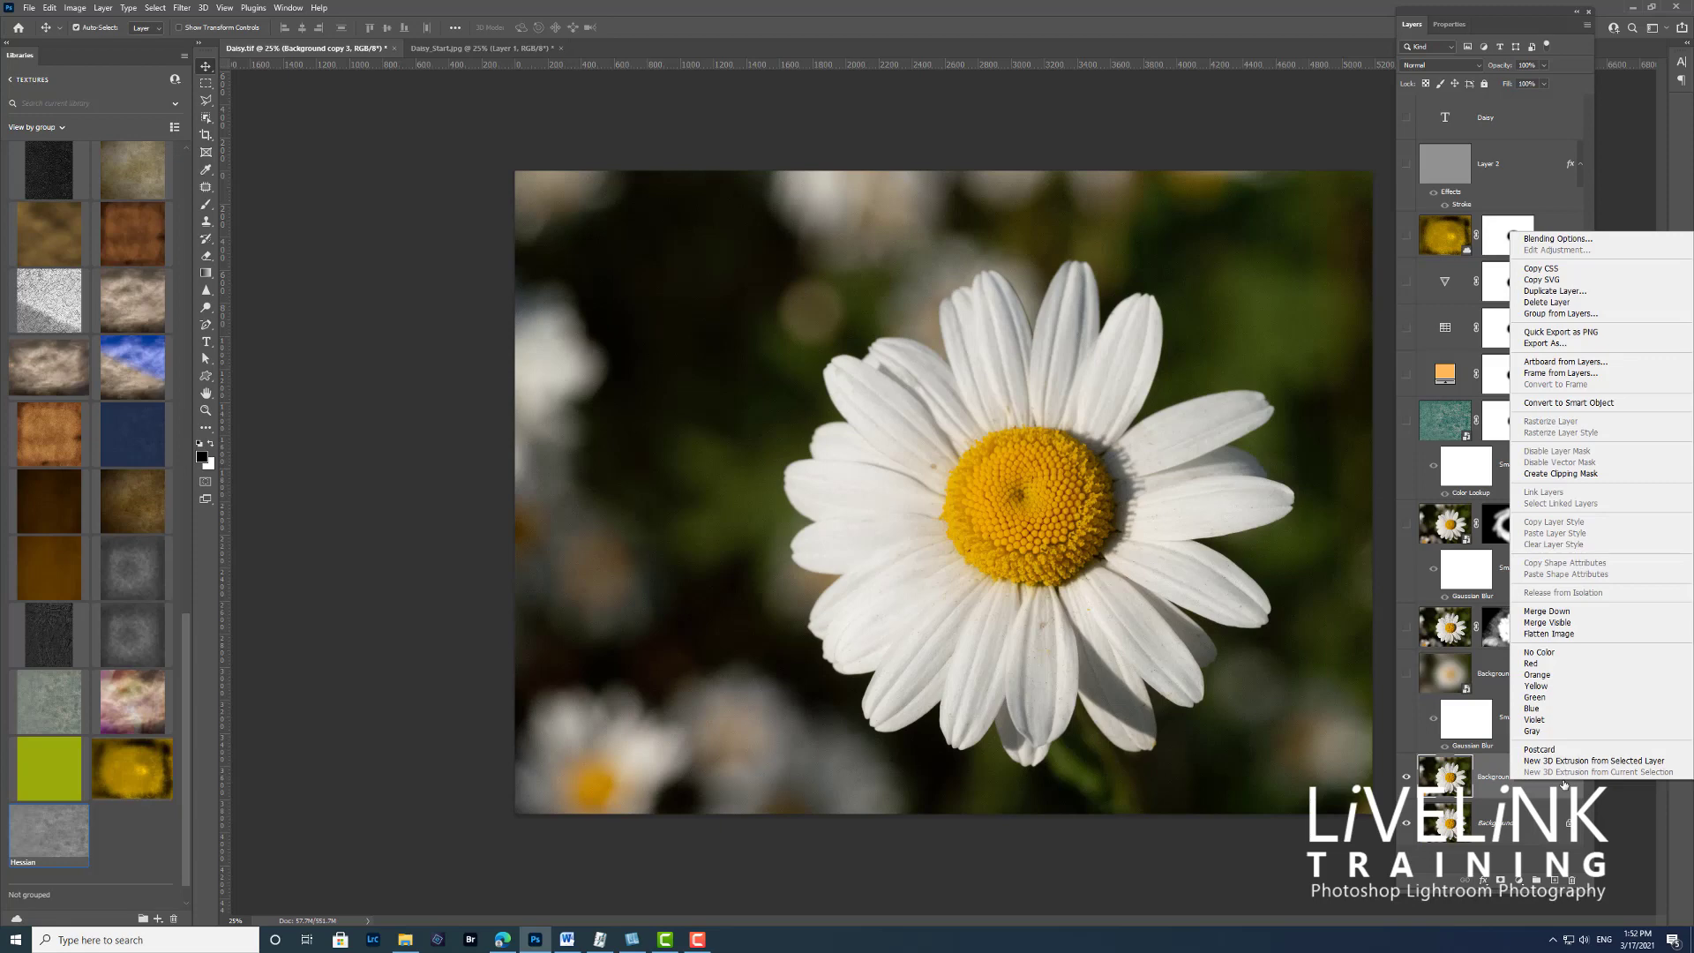
click(1568, 403)
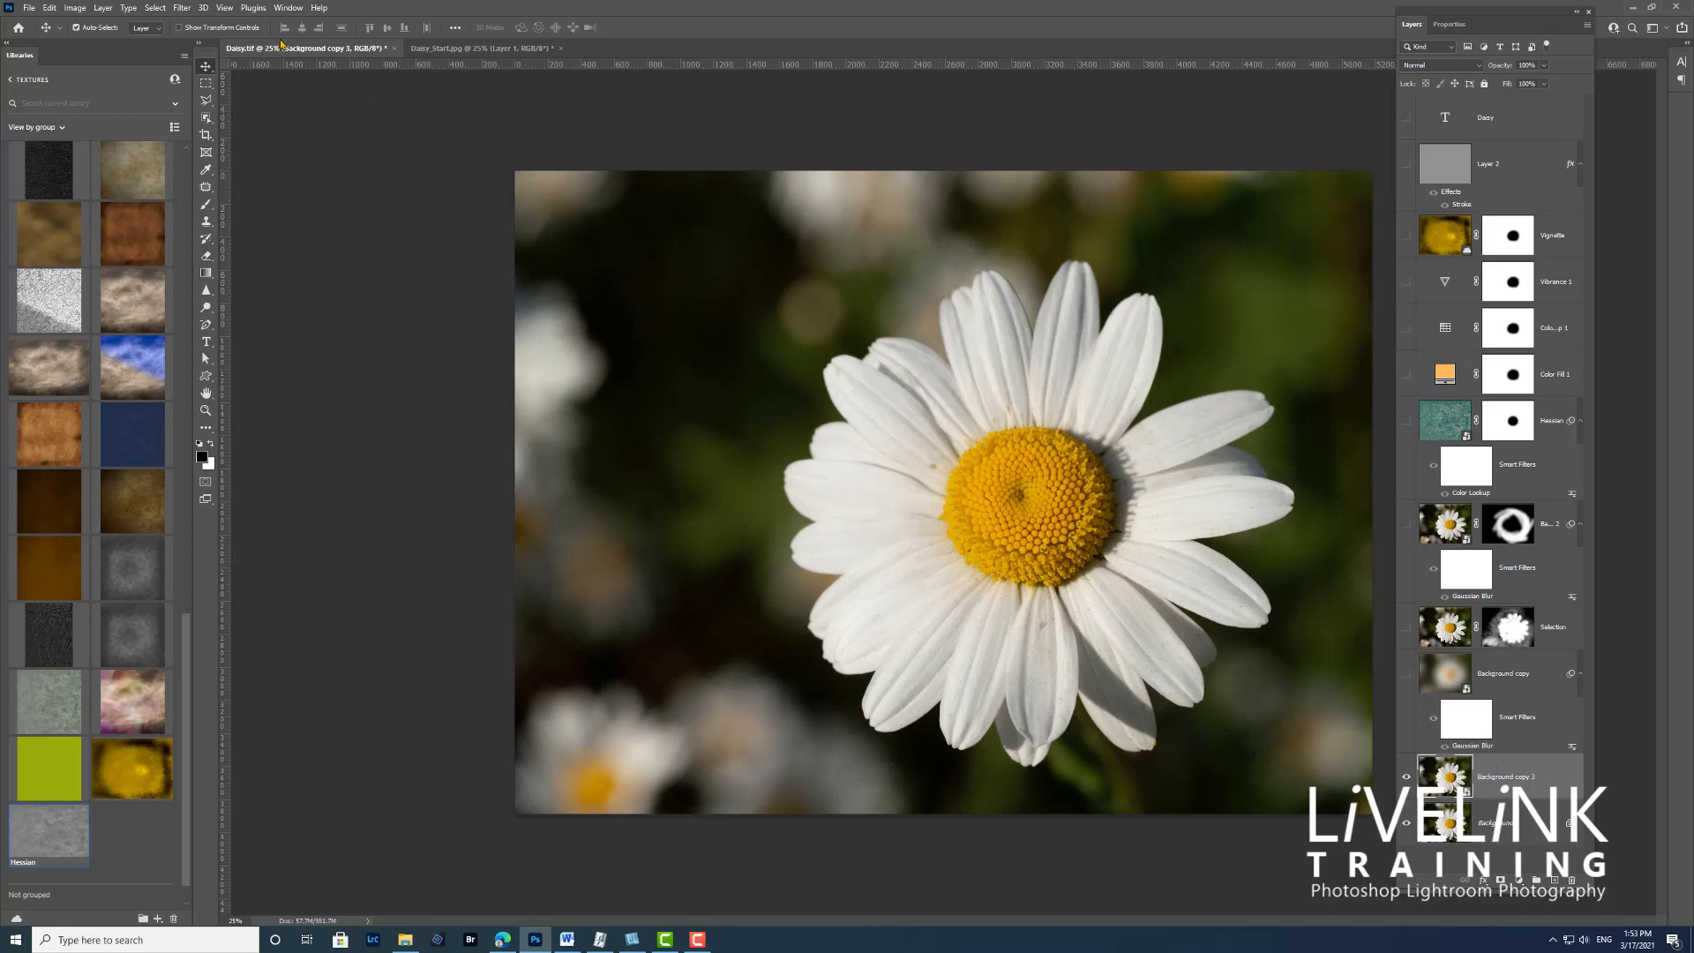
Apply a Gaussian Blur with a 390-pixel radius to the duplicated background, and delete that demonstration layer
click(182, 8)
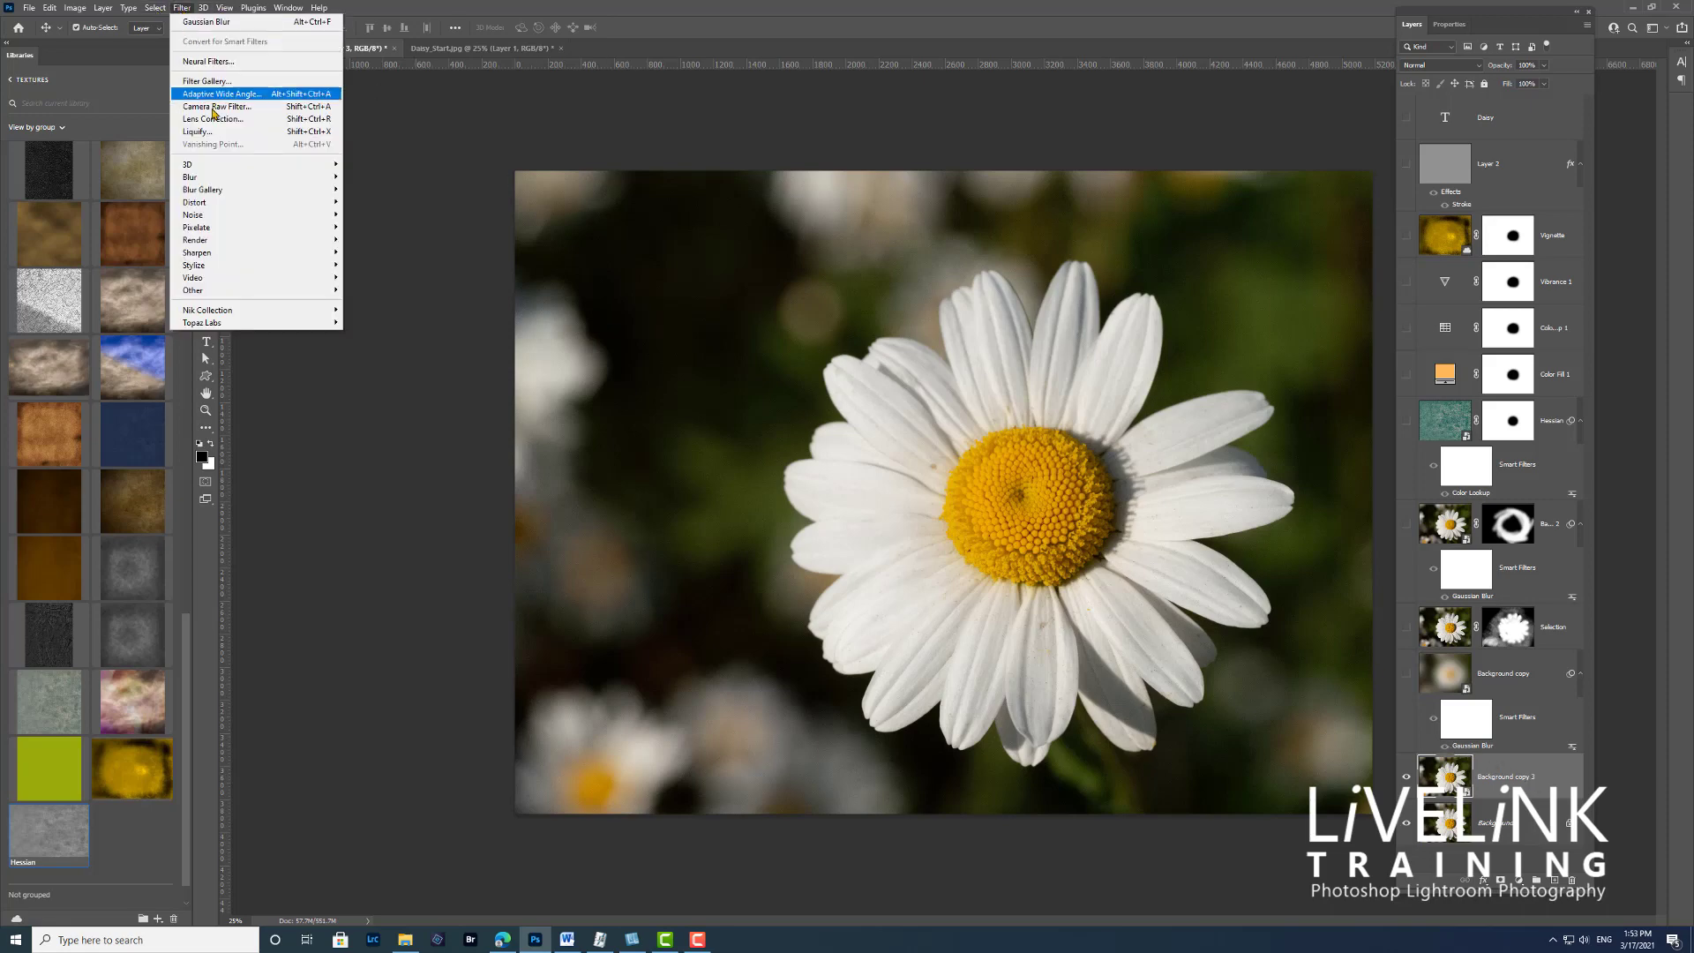
mouse_move(204, 182)
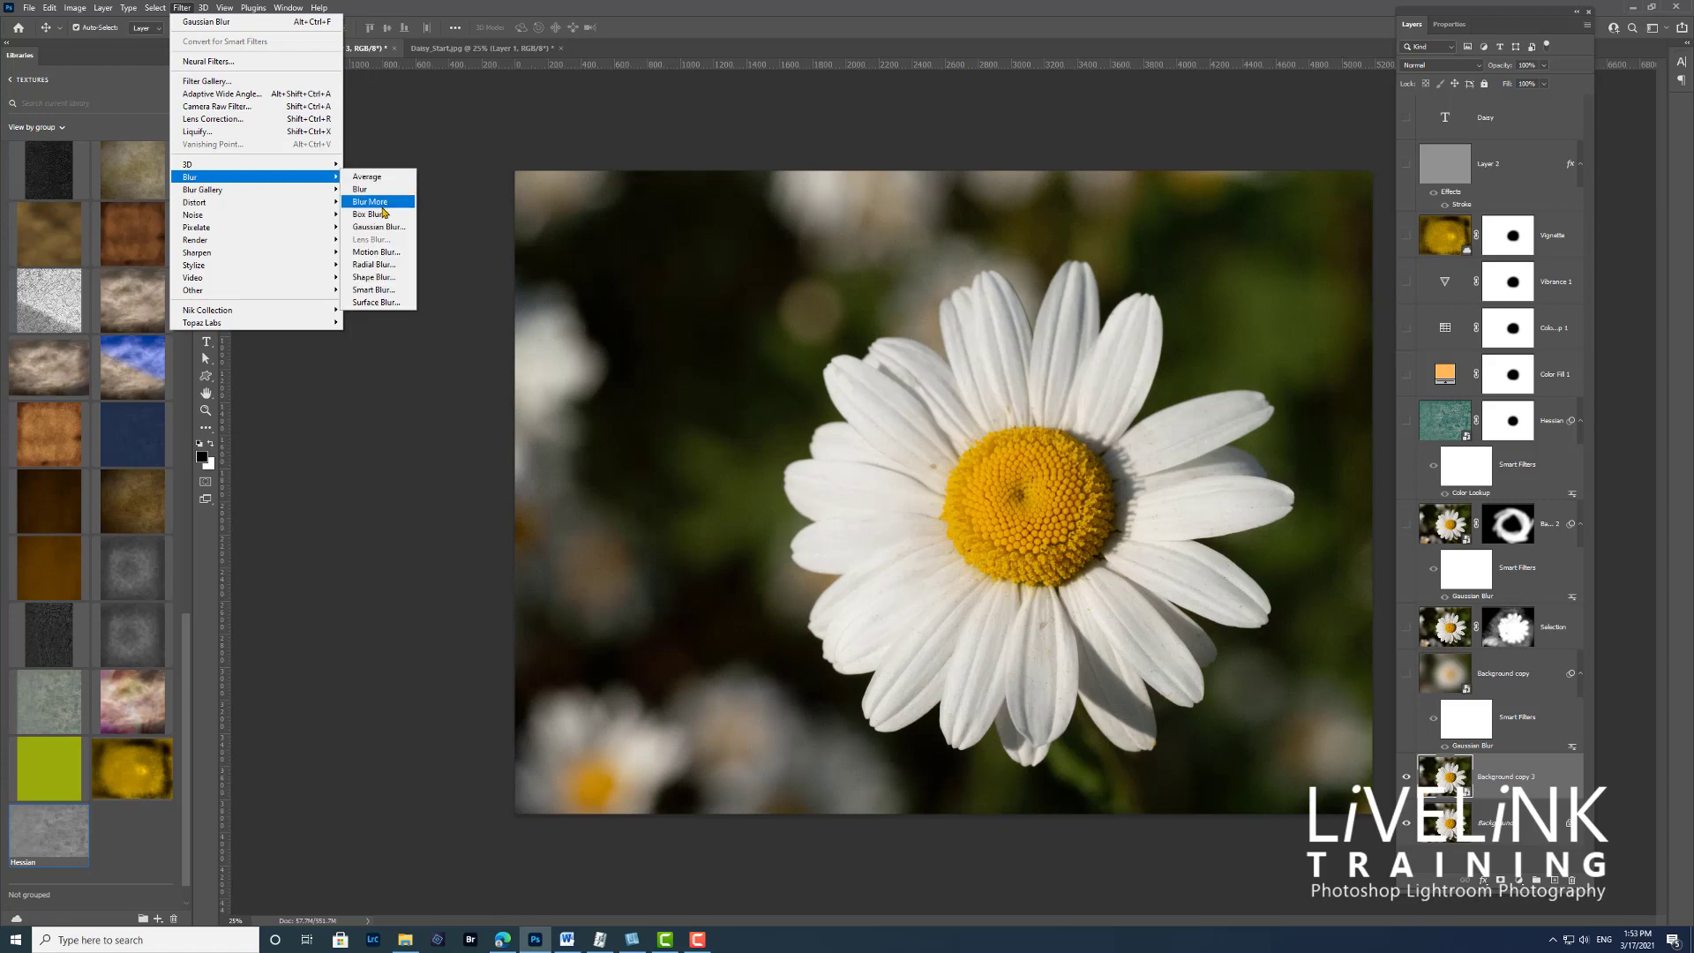
click(377, 228)
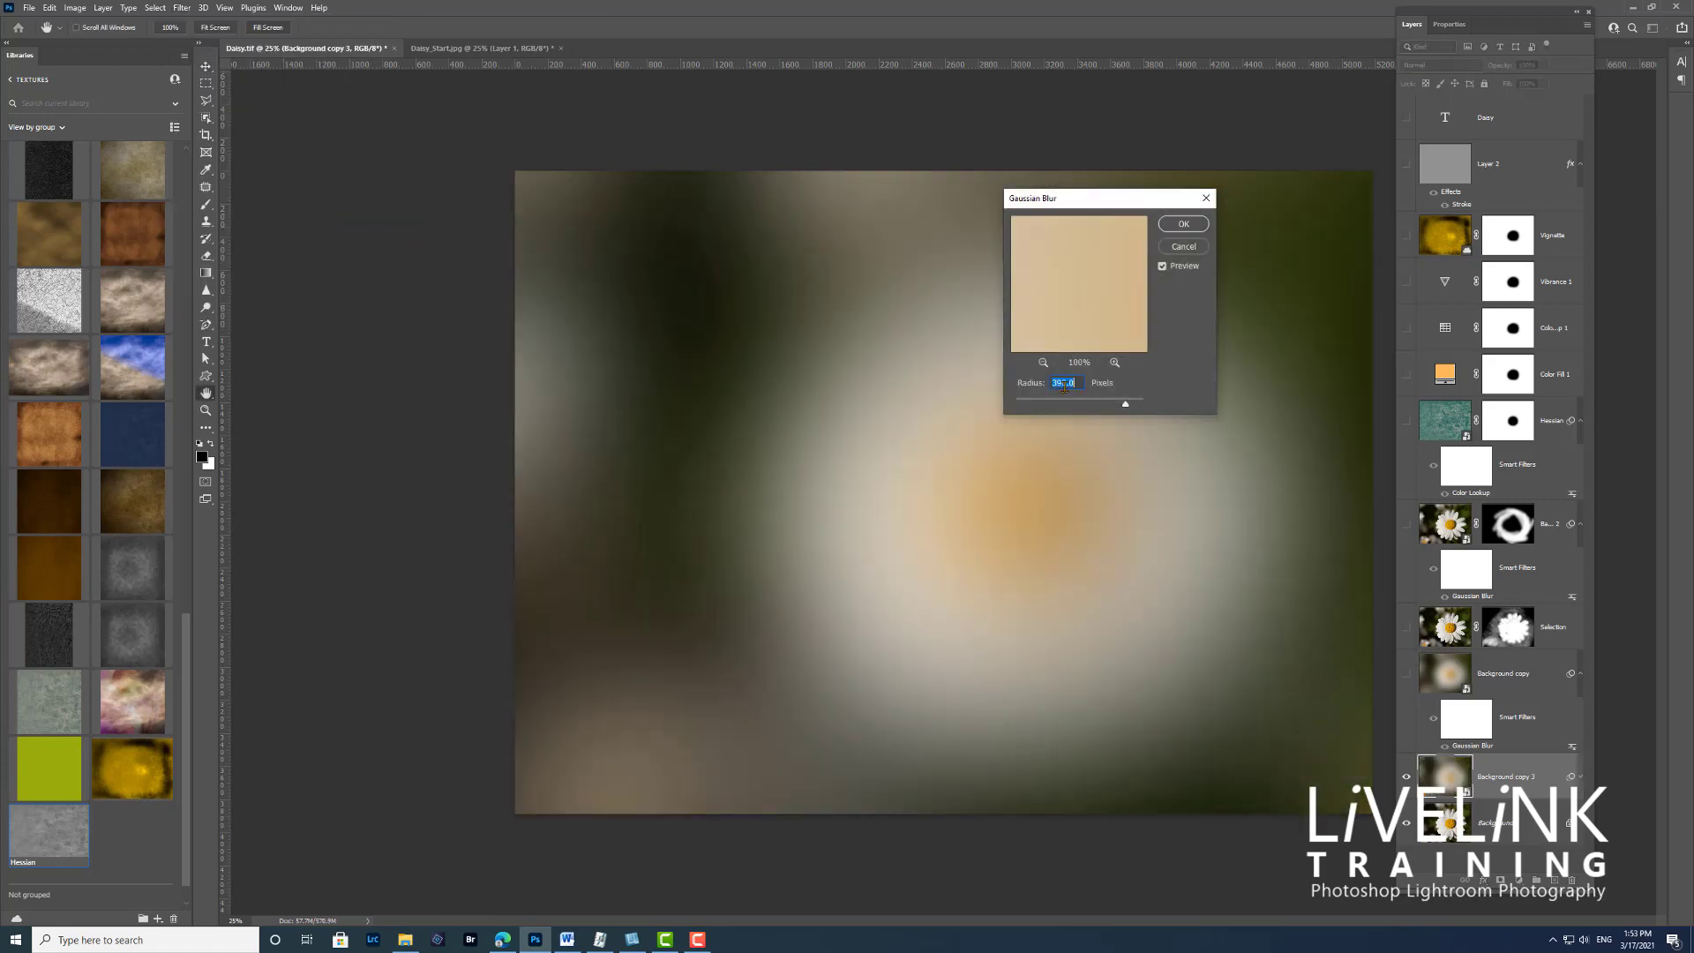
mouse_move(1129, 406)
mouse_down()
mouse_move(1060, 408)
mouse_move(1125, 415)
mouse_up()
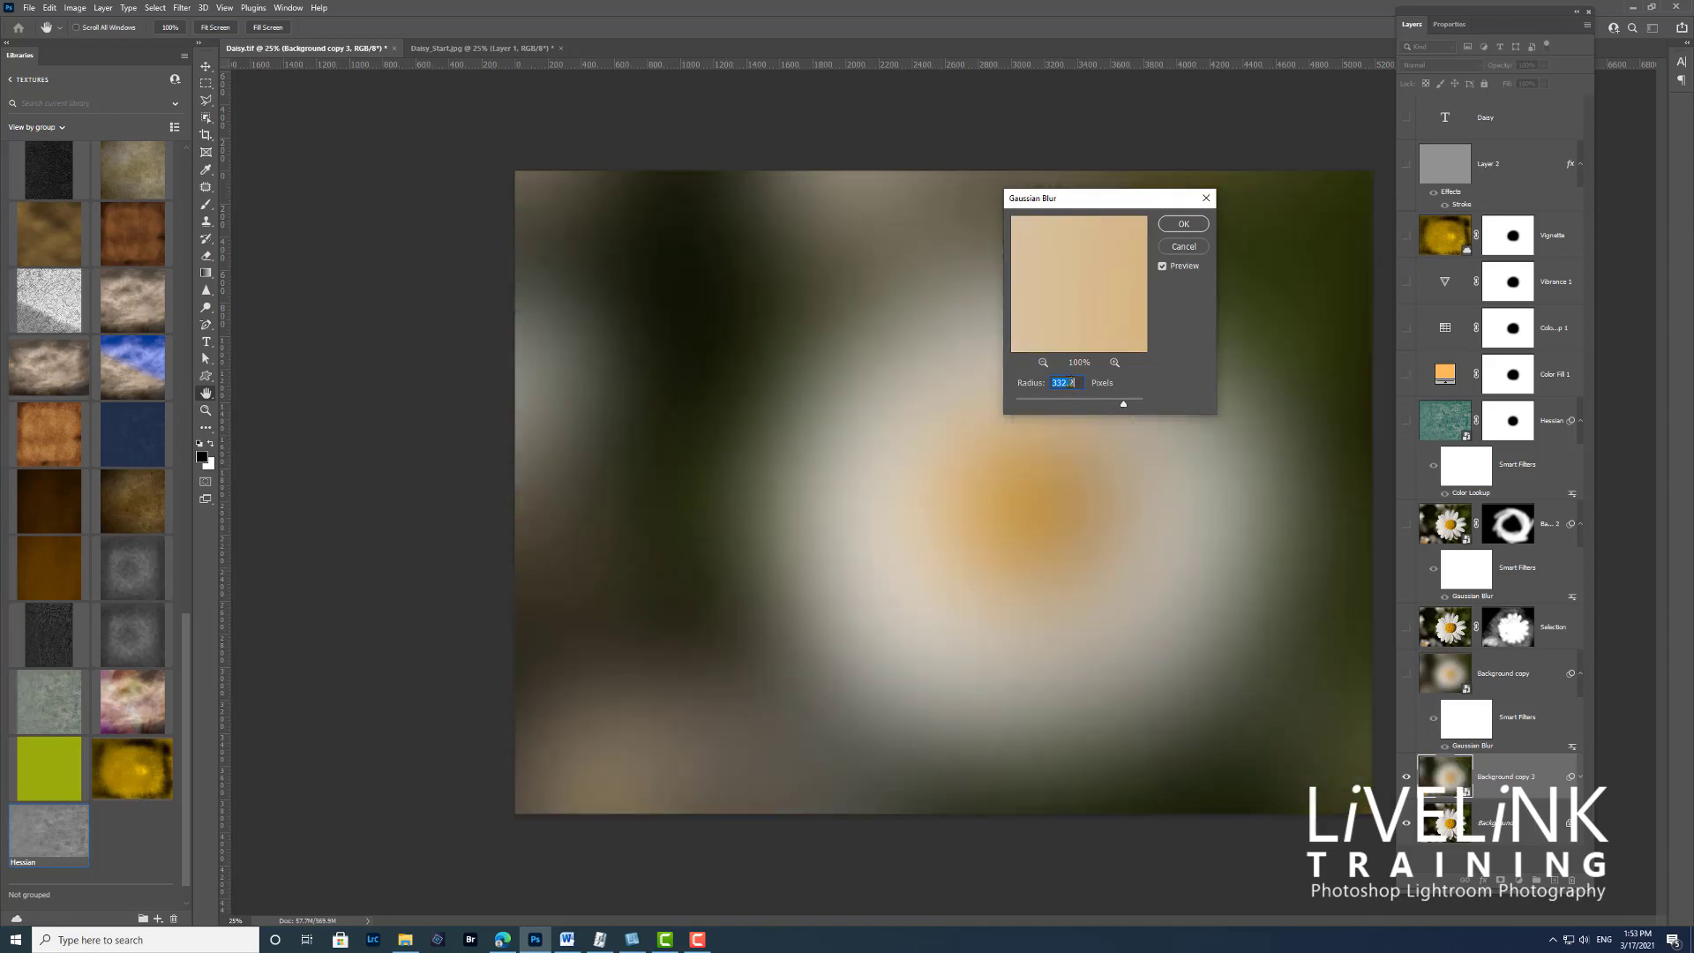
text(390)
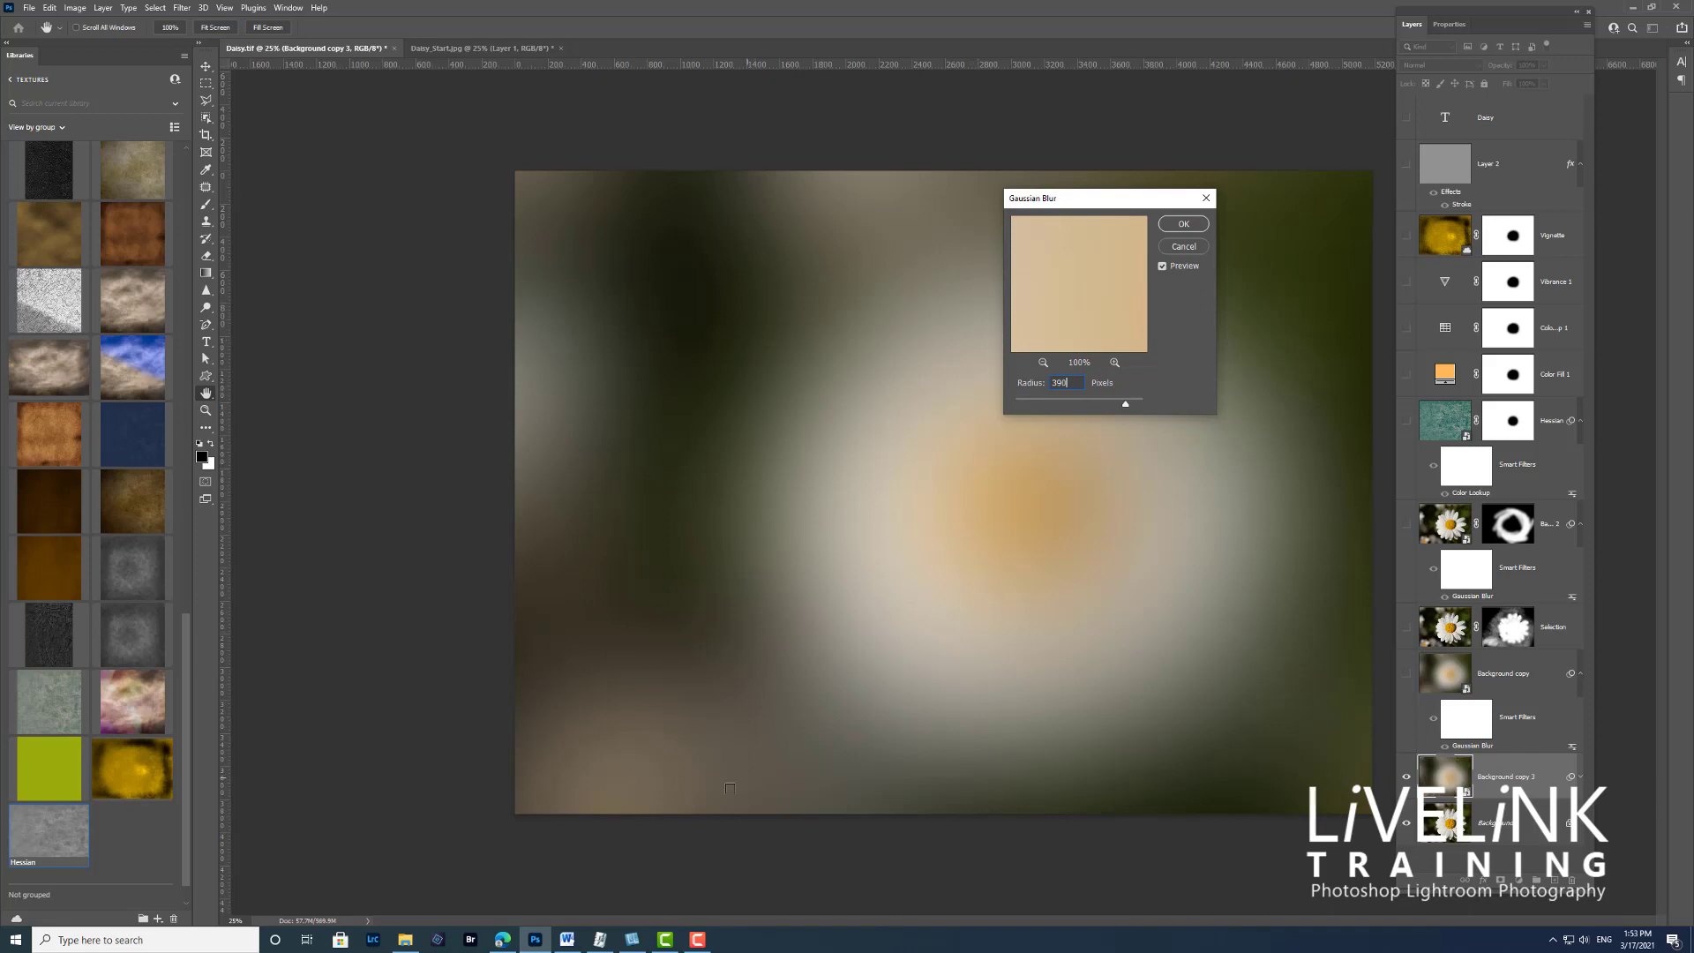
click(1183, 224)
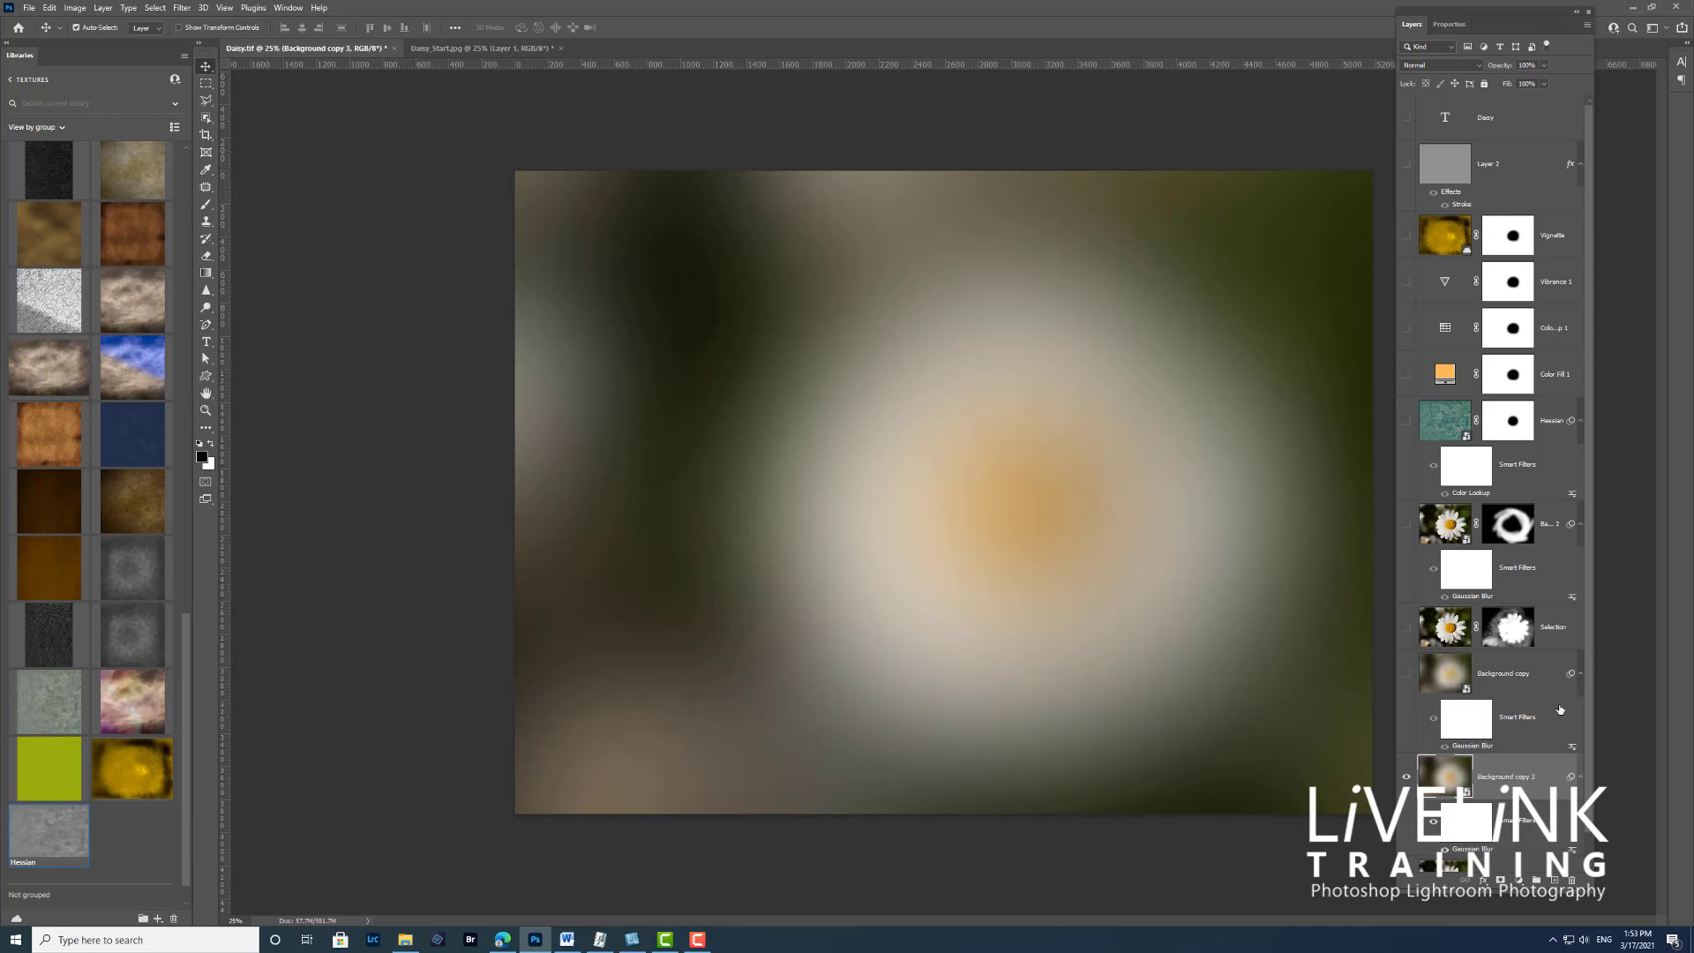
drag(1540, 777, 1570, 881)
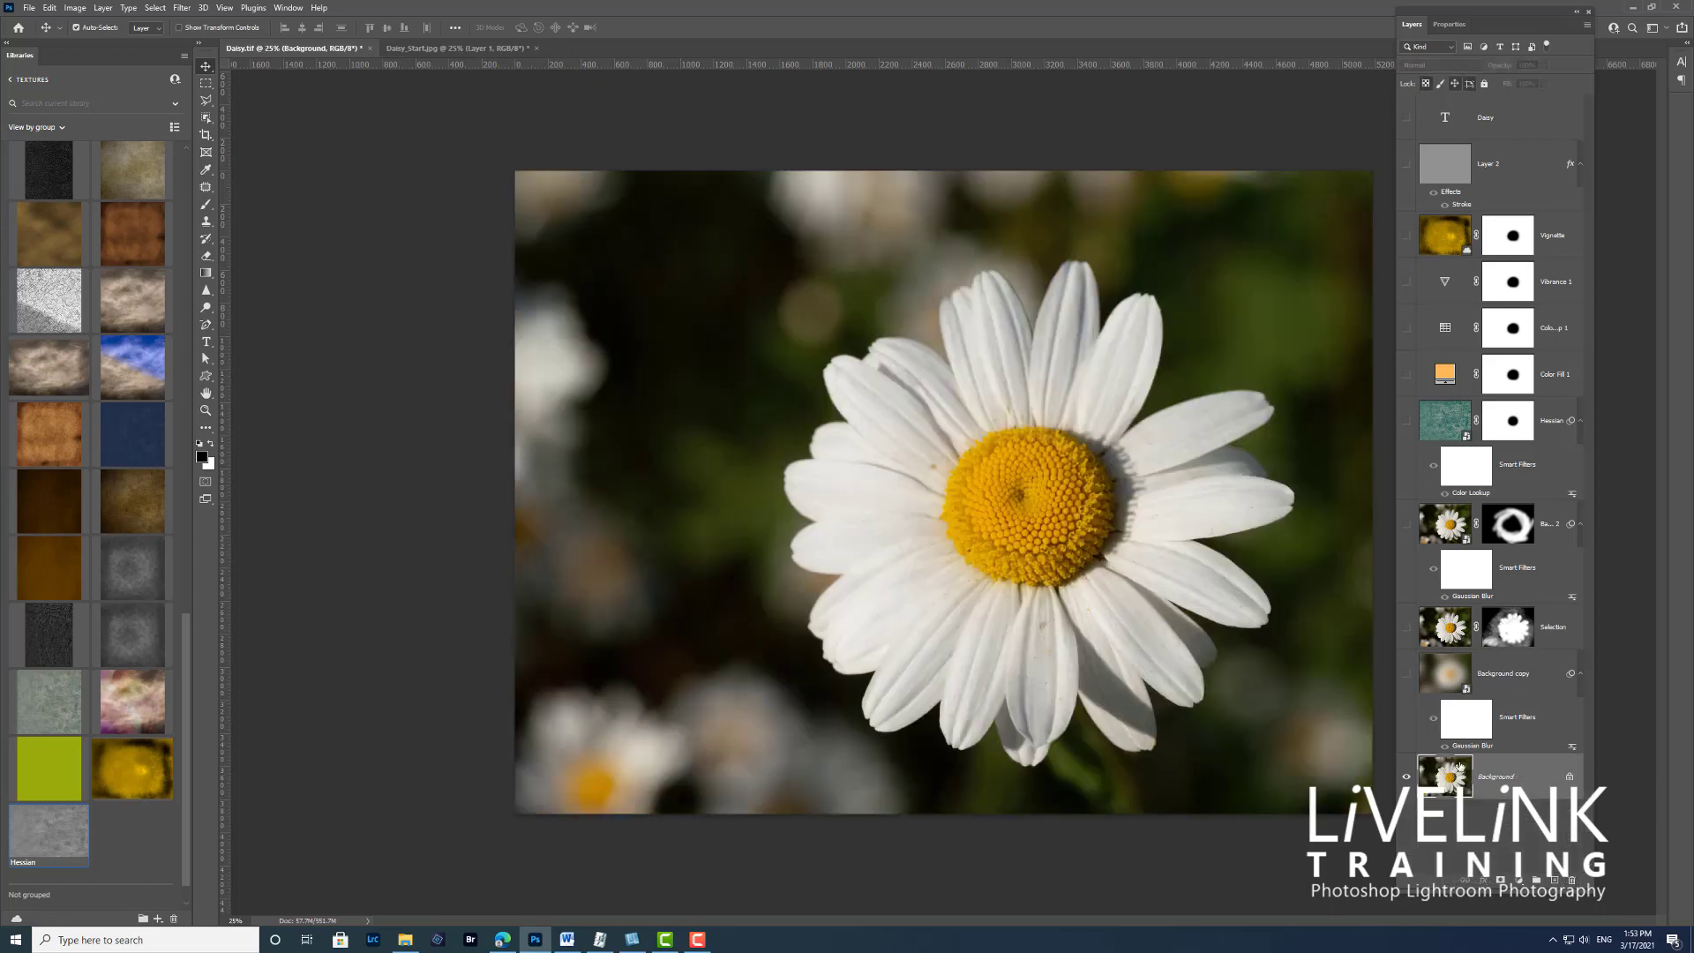
Show the Background copy layer and preview the image with the masked Selection layer over it
click(1407, 675)
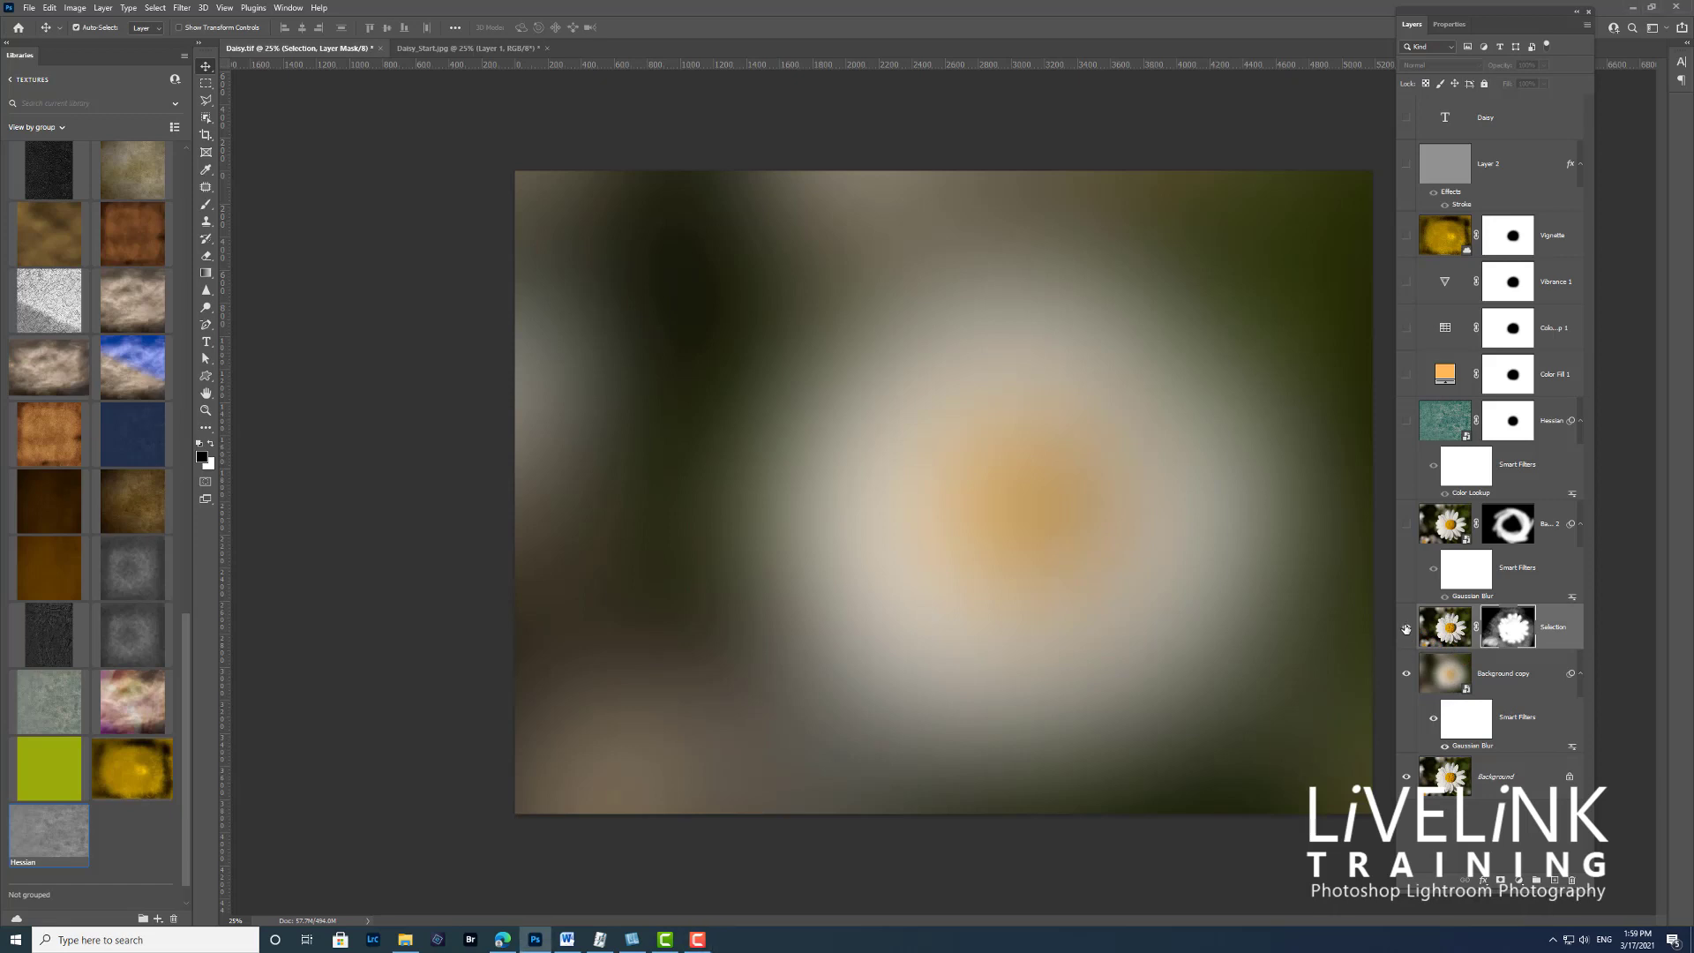
click(1406, 628)
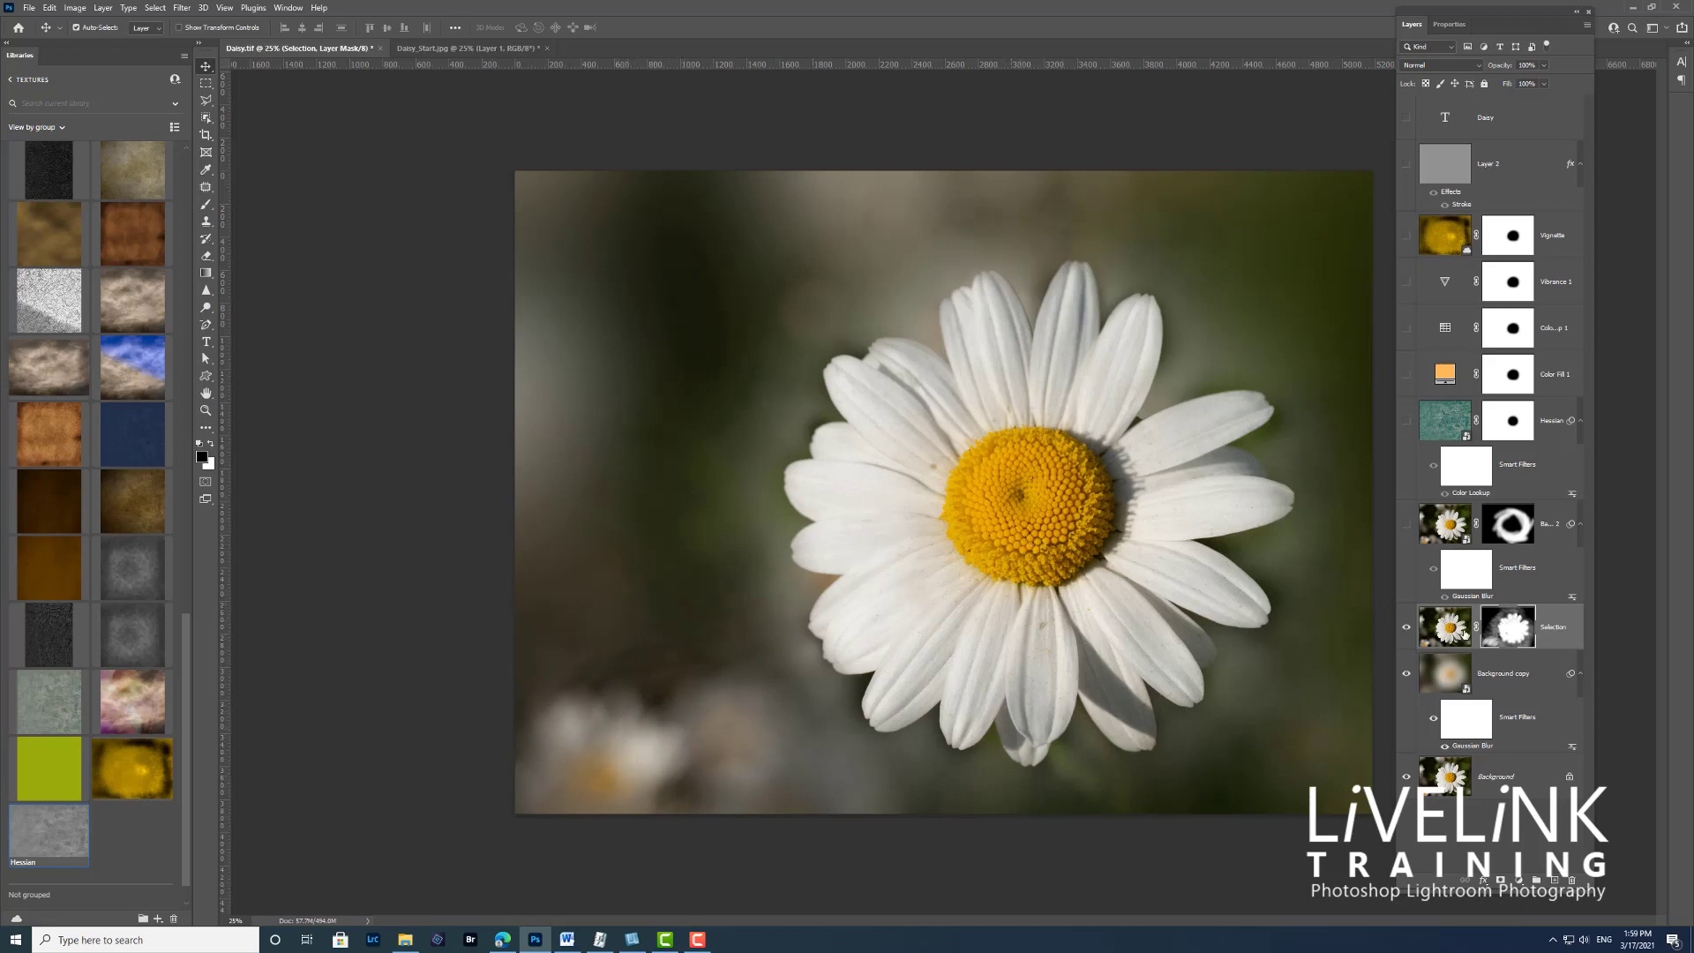
click(1406, 628)
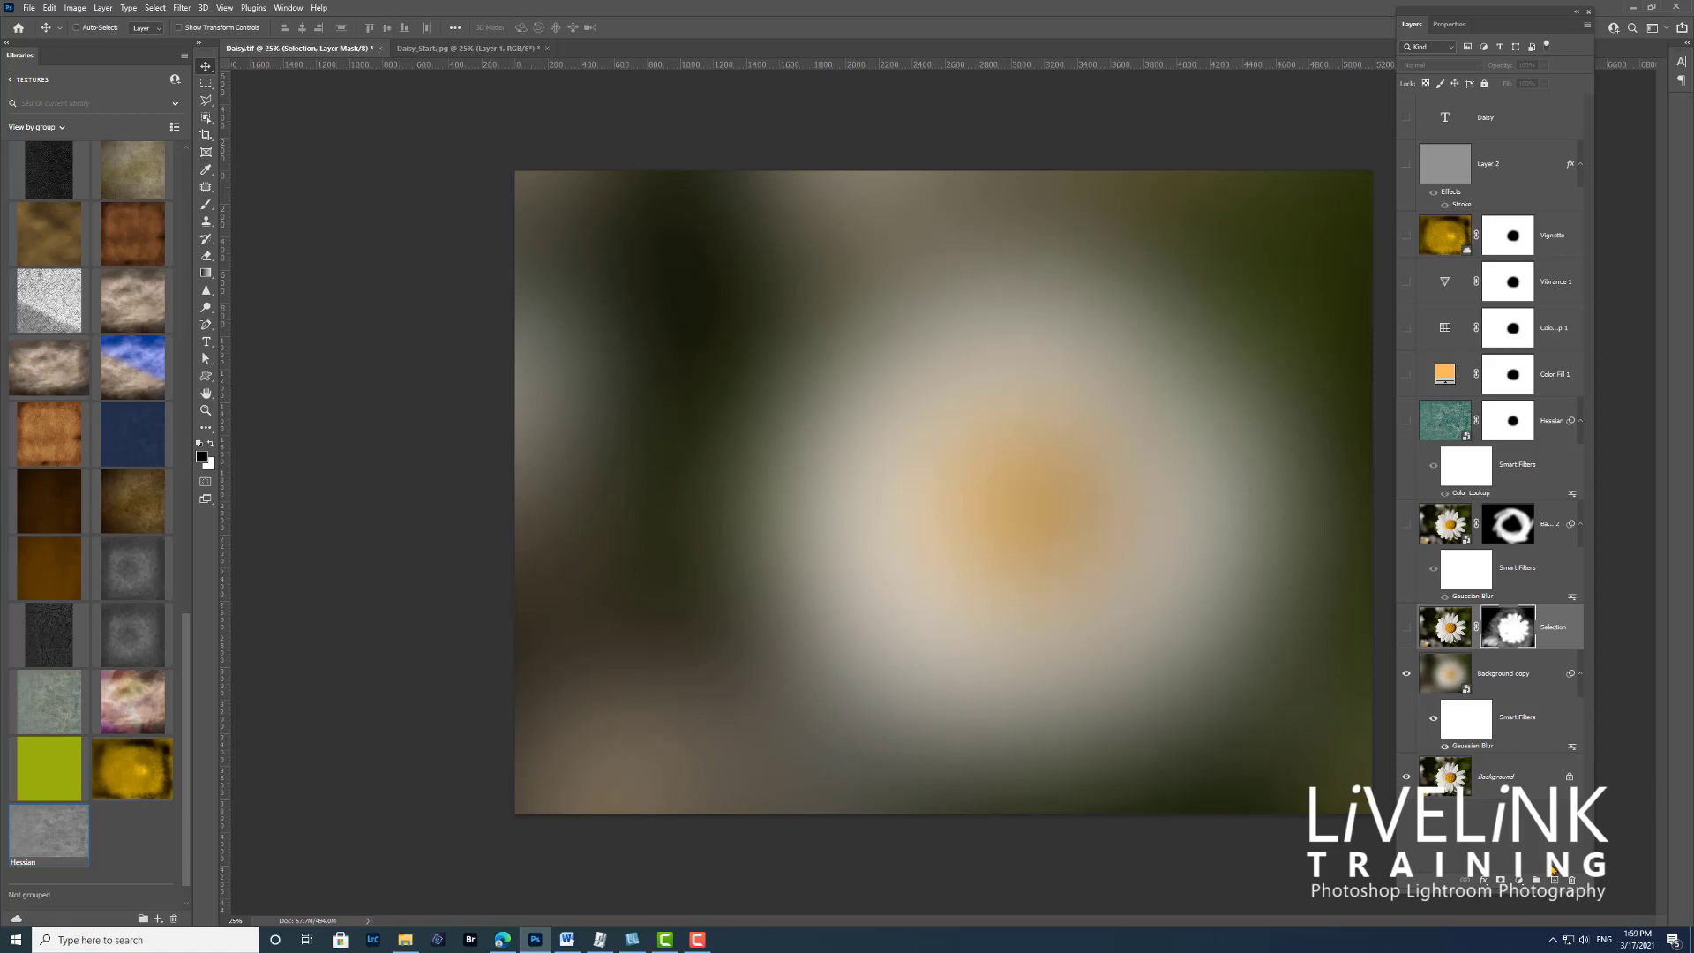
Duplicate the Selection layer as a backup and delete the original Selection layer's mask without applying it
key(ctrl+j)
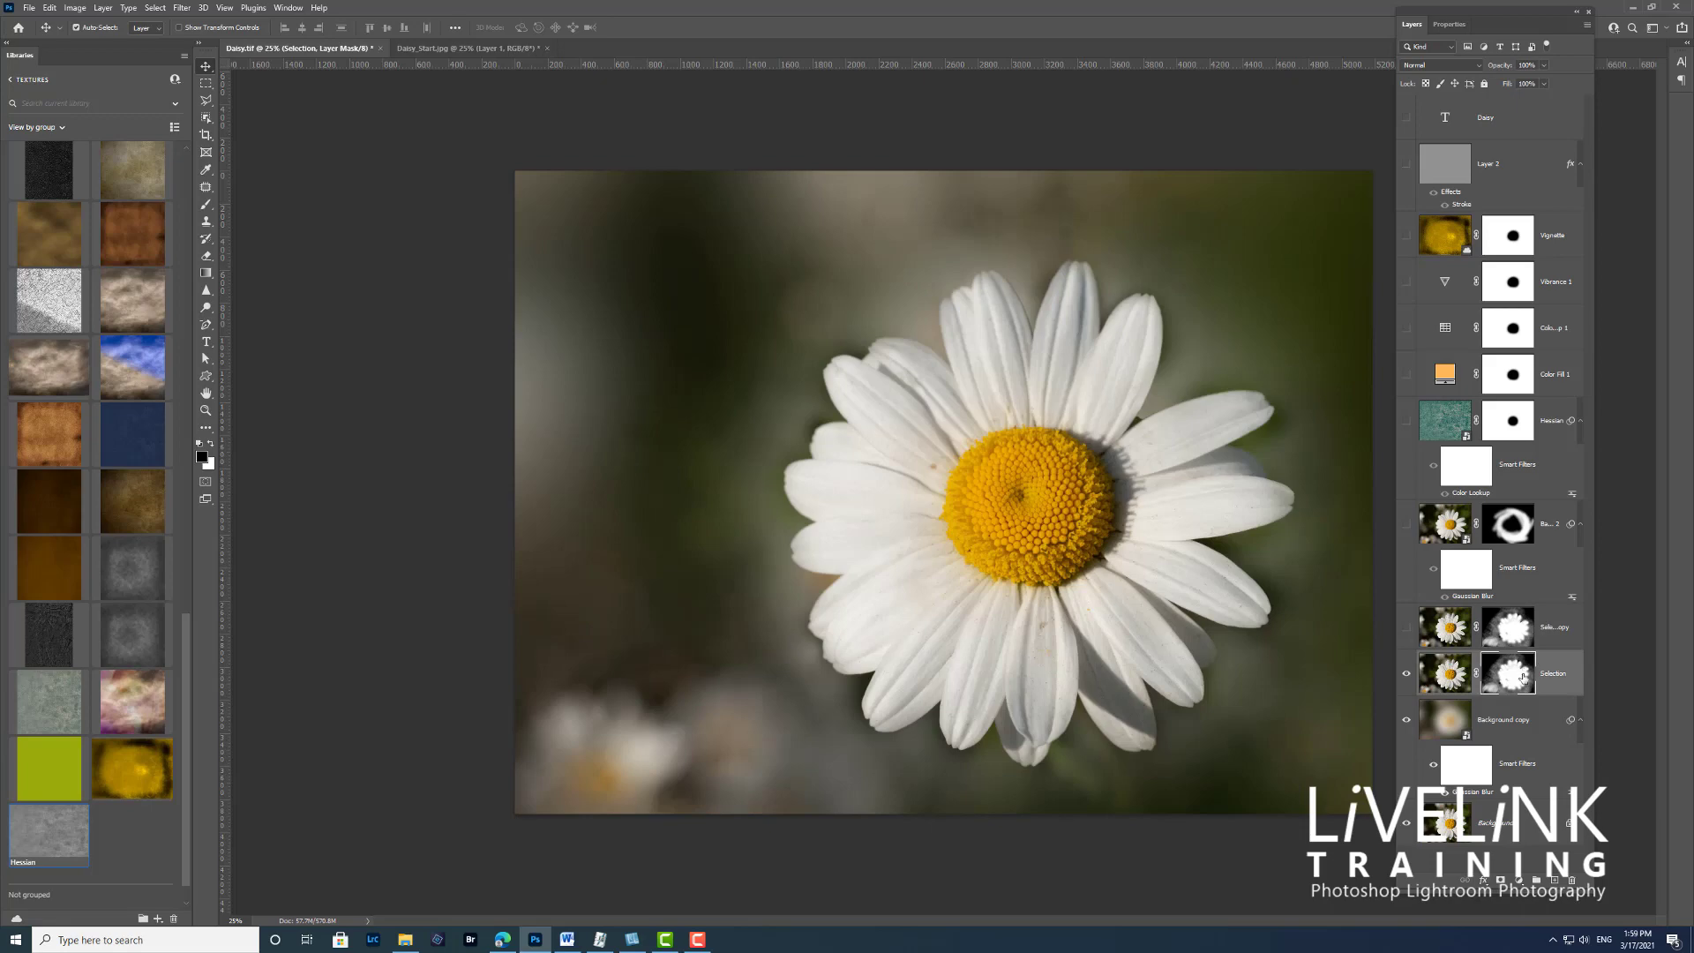
drag(1510, 677, 1570, 879)
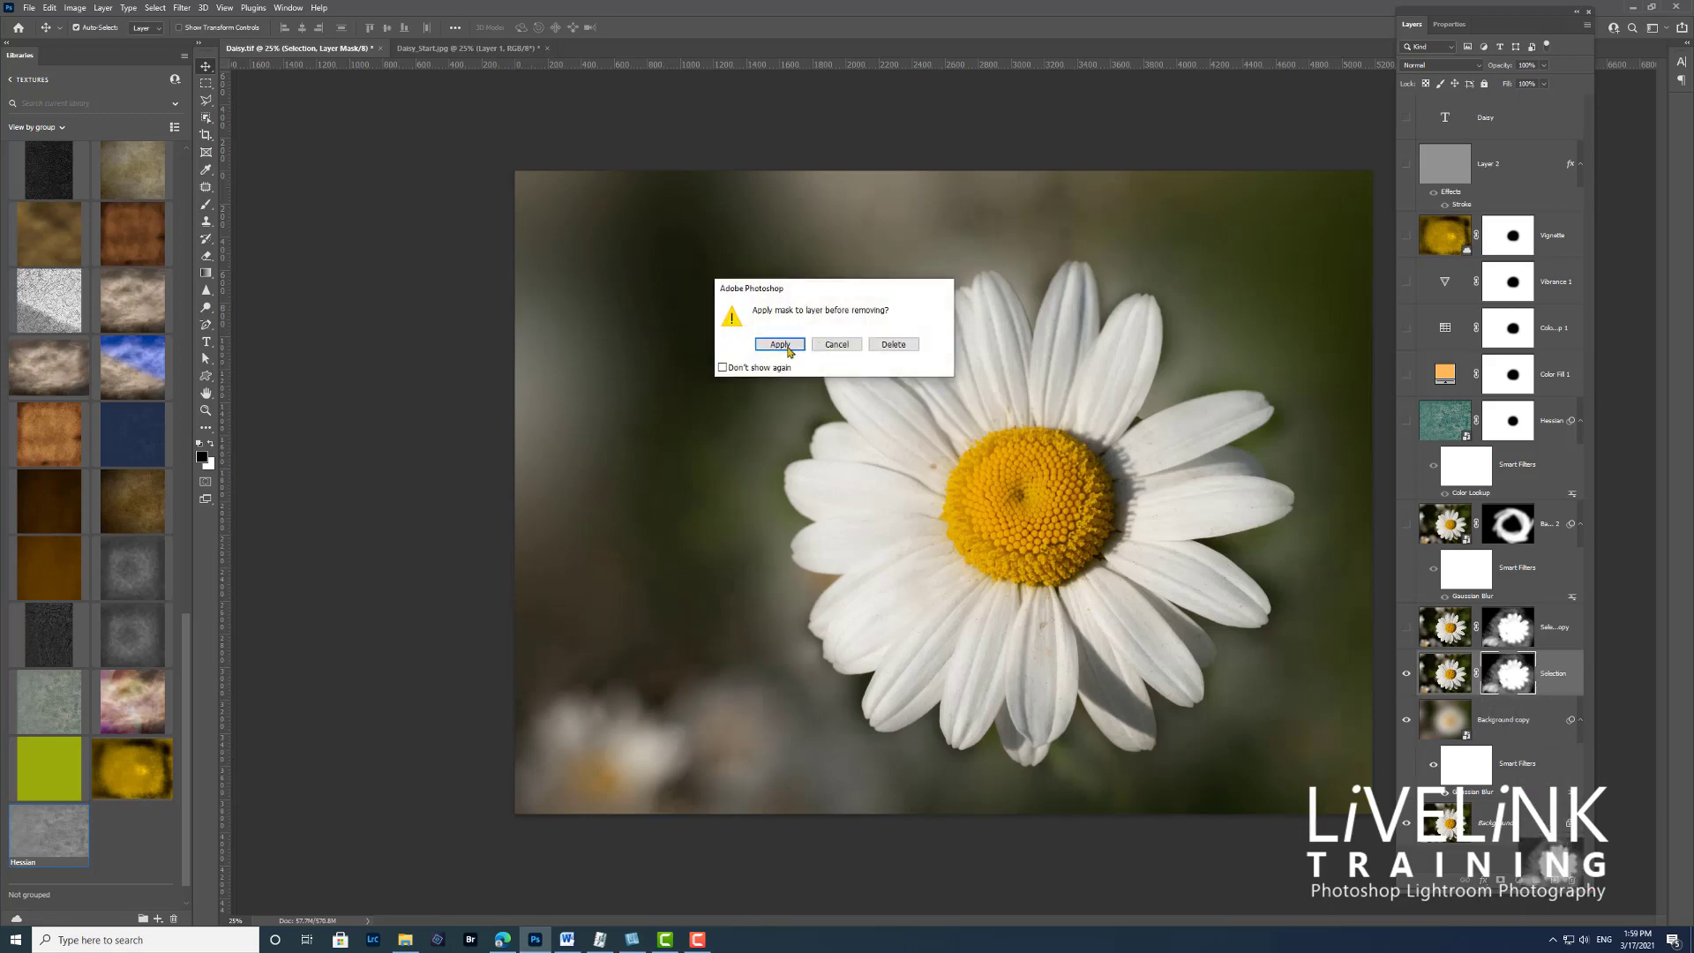
click(892, 344)
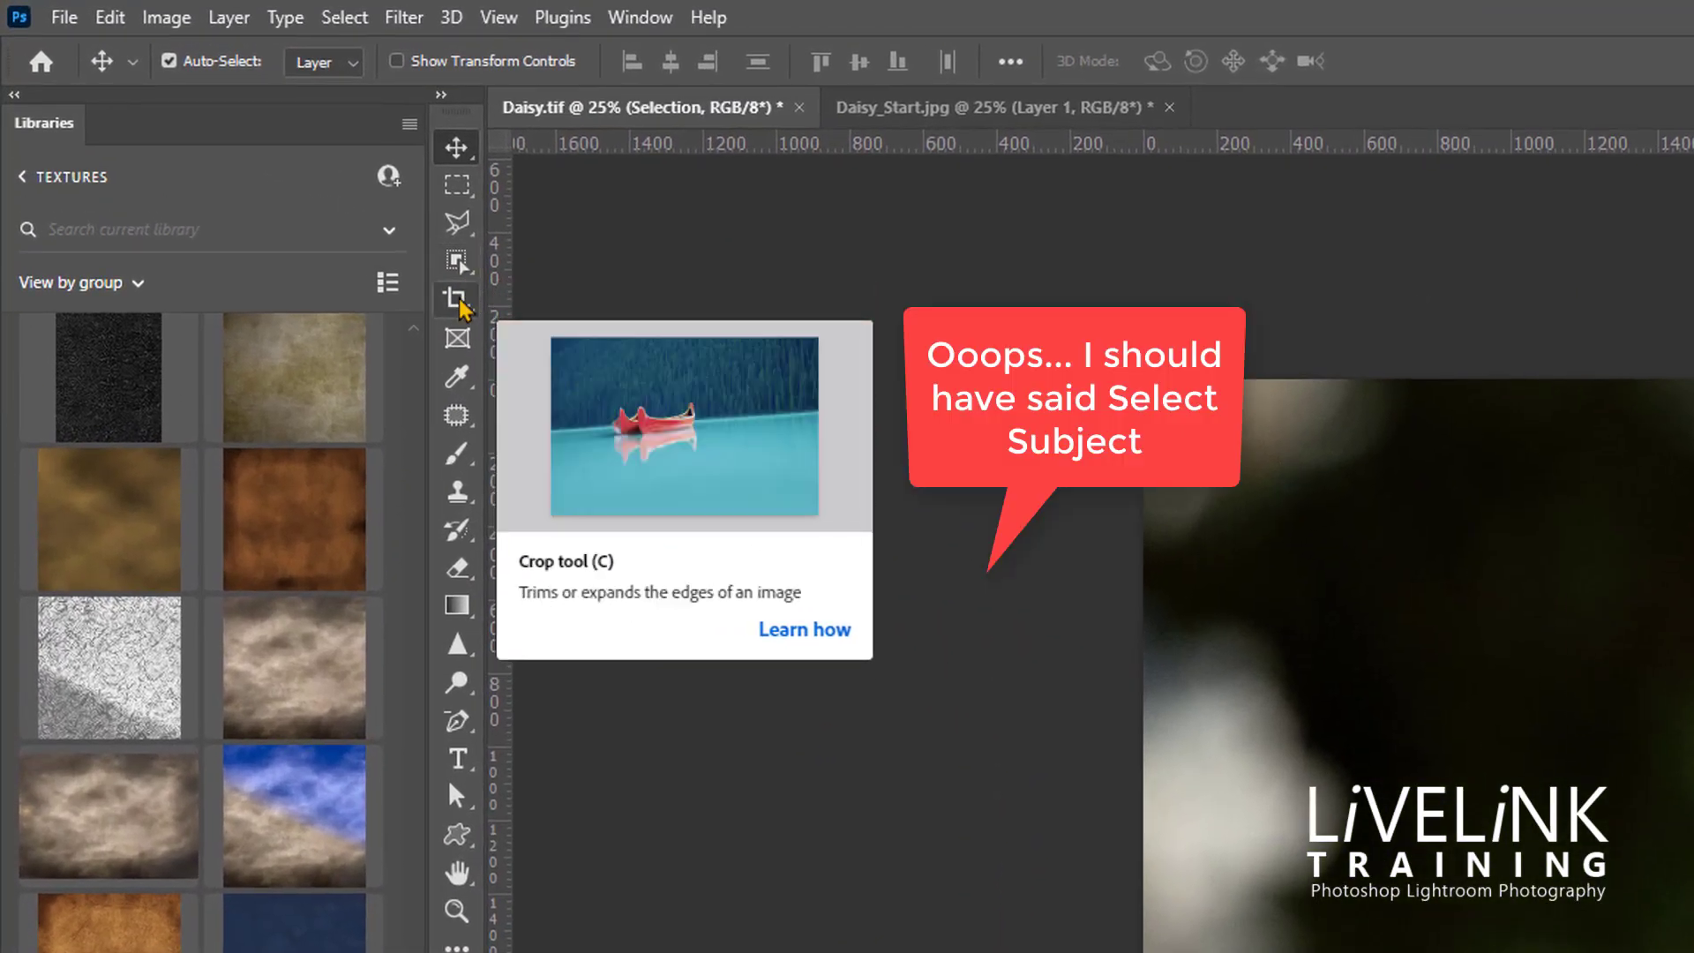
Select the daisy on the Selection layer using the Object Selection Tool's Select Subject
click(460, 262)
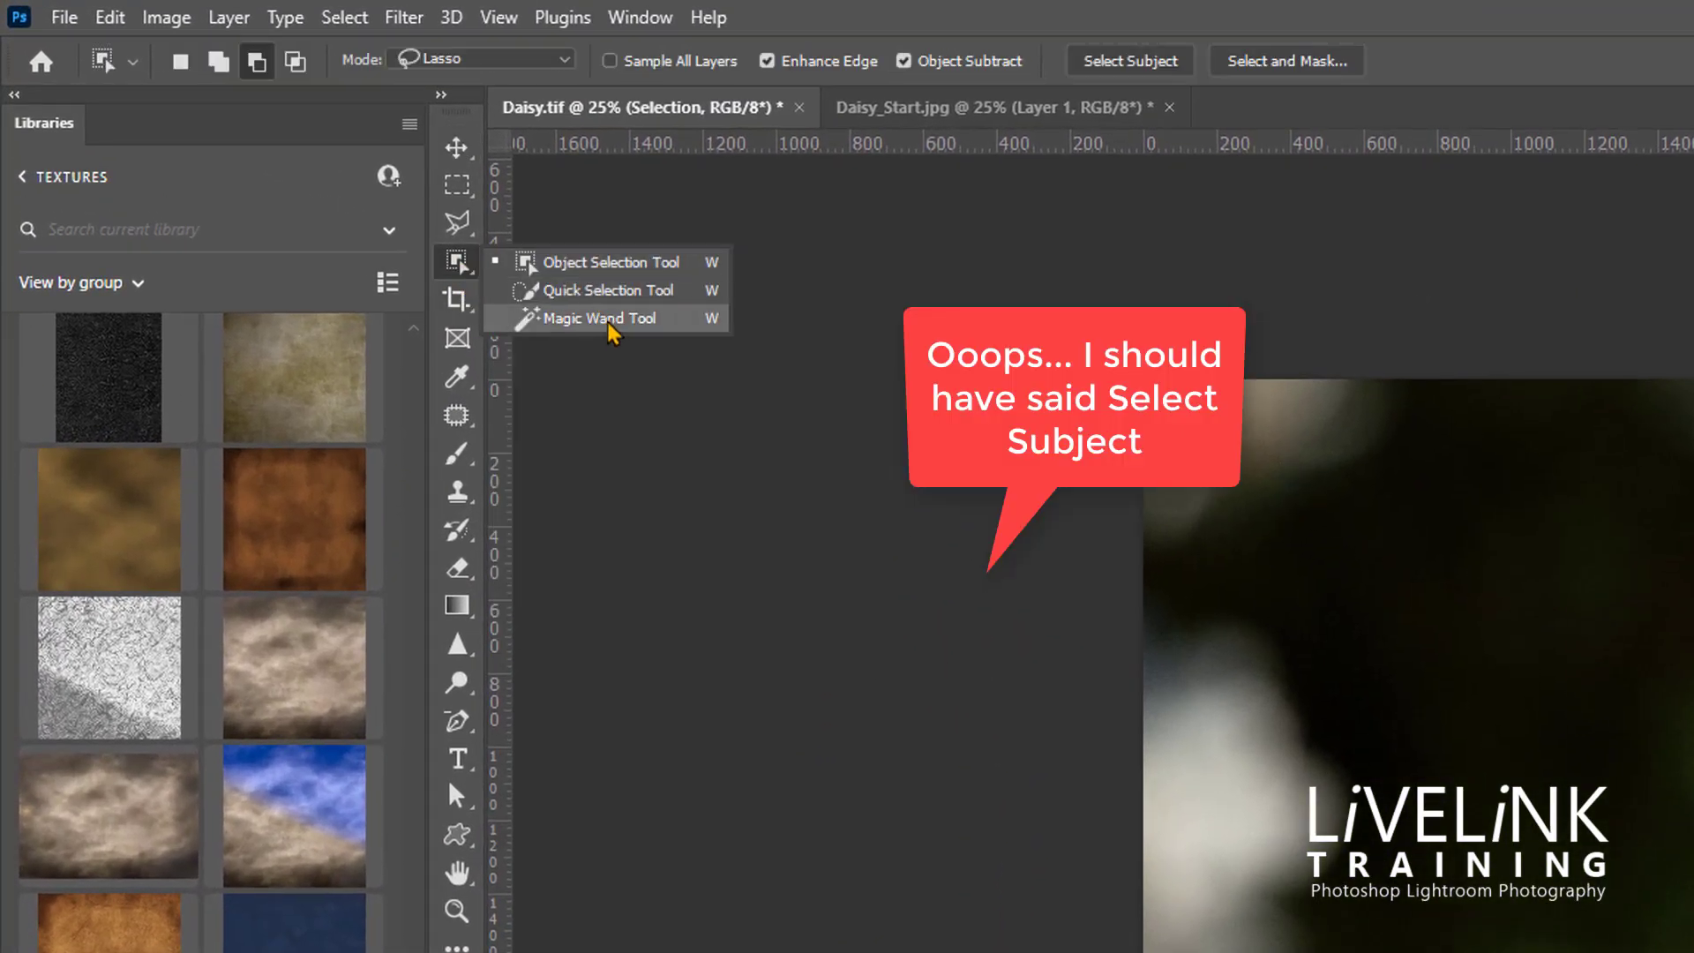
click(631, 262)
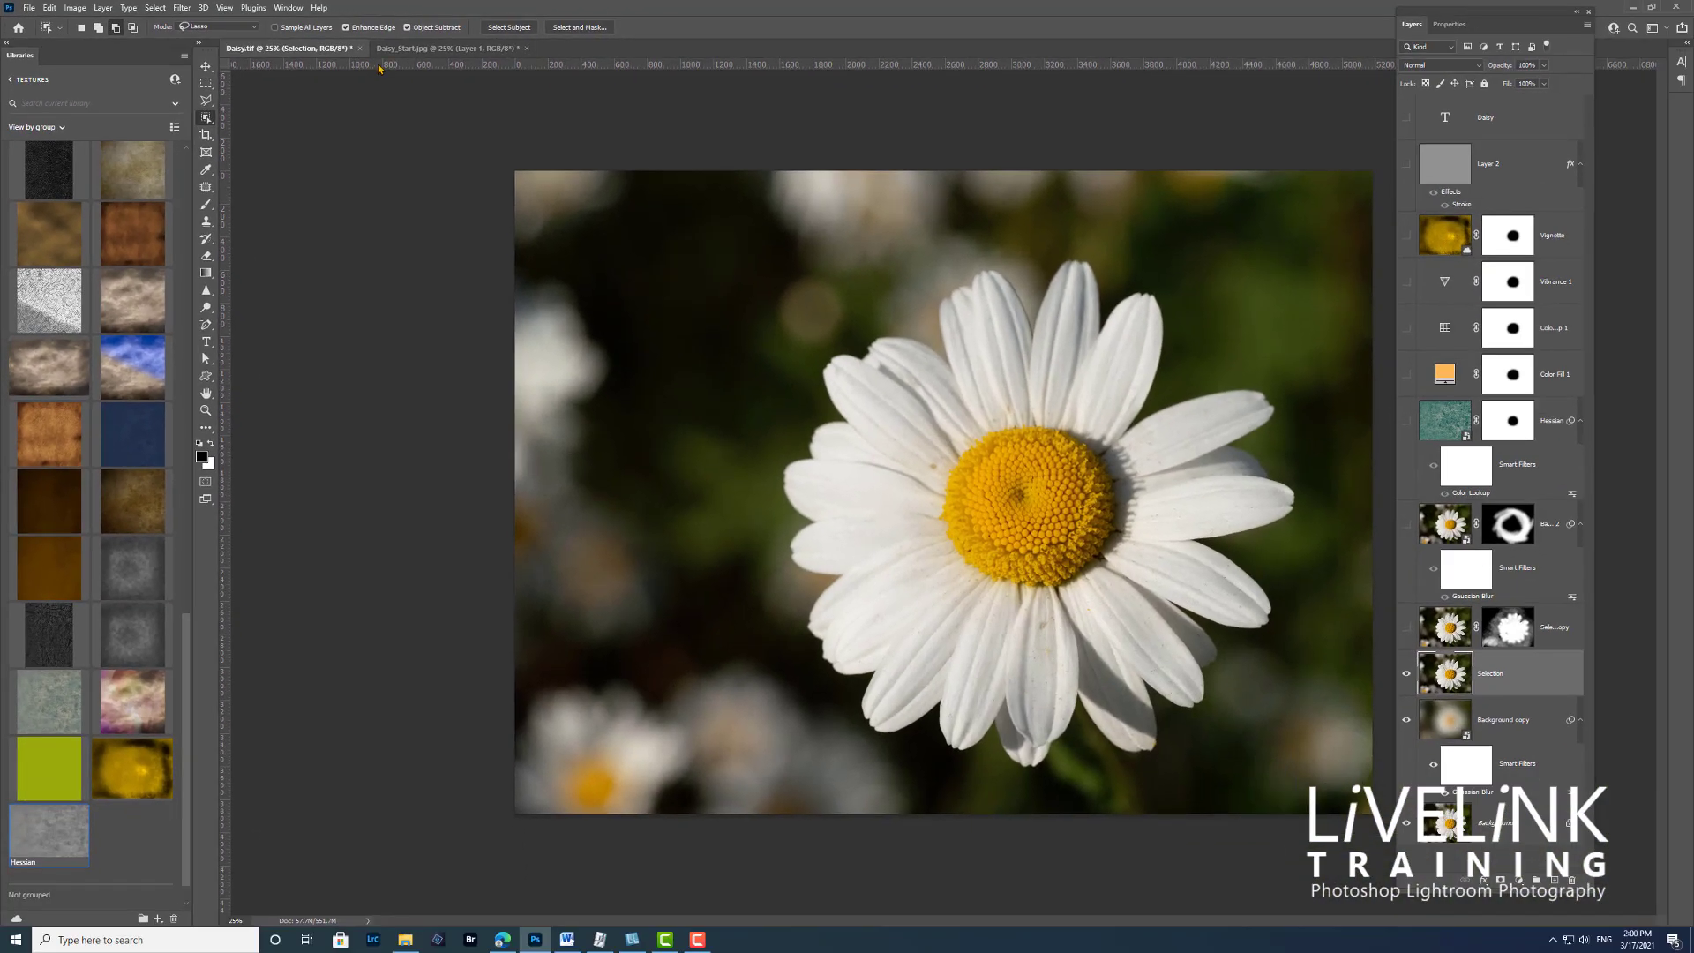
click(514, 31)
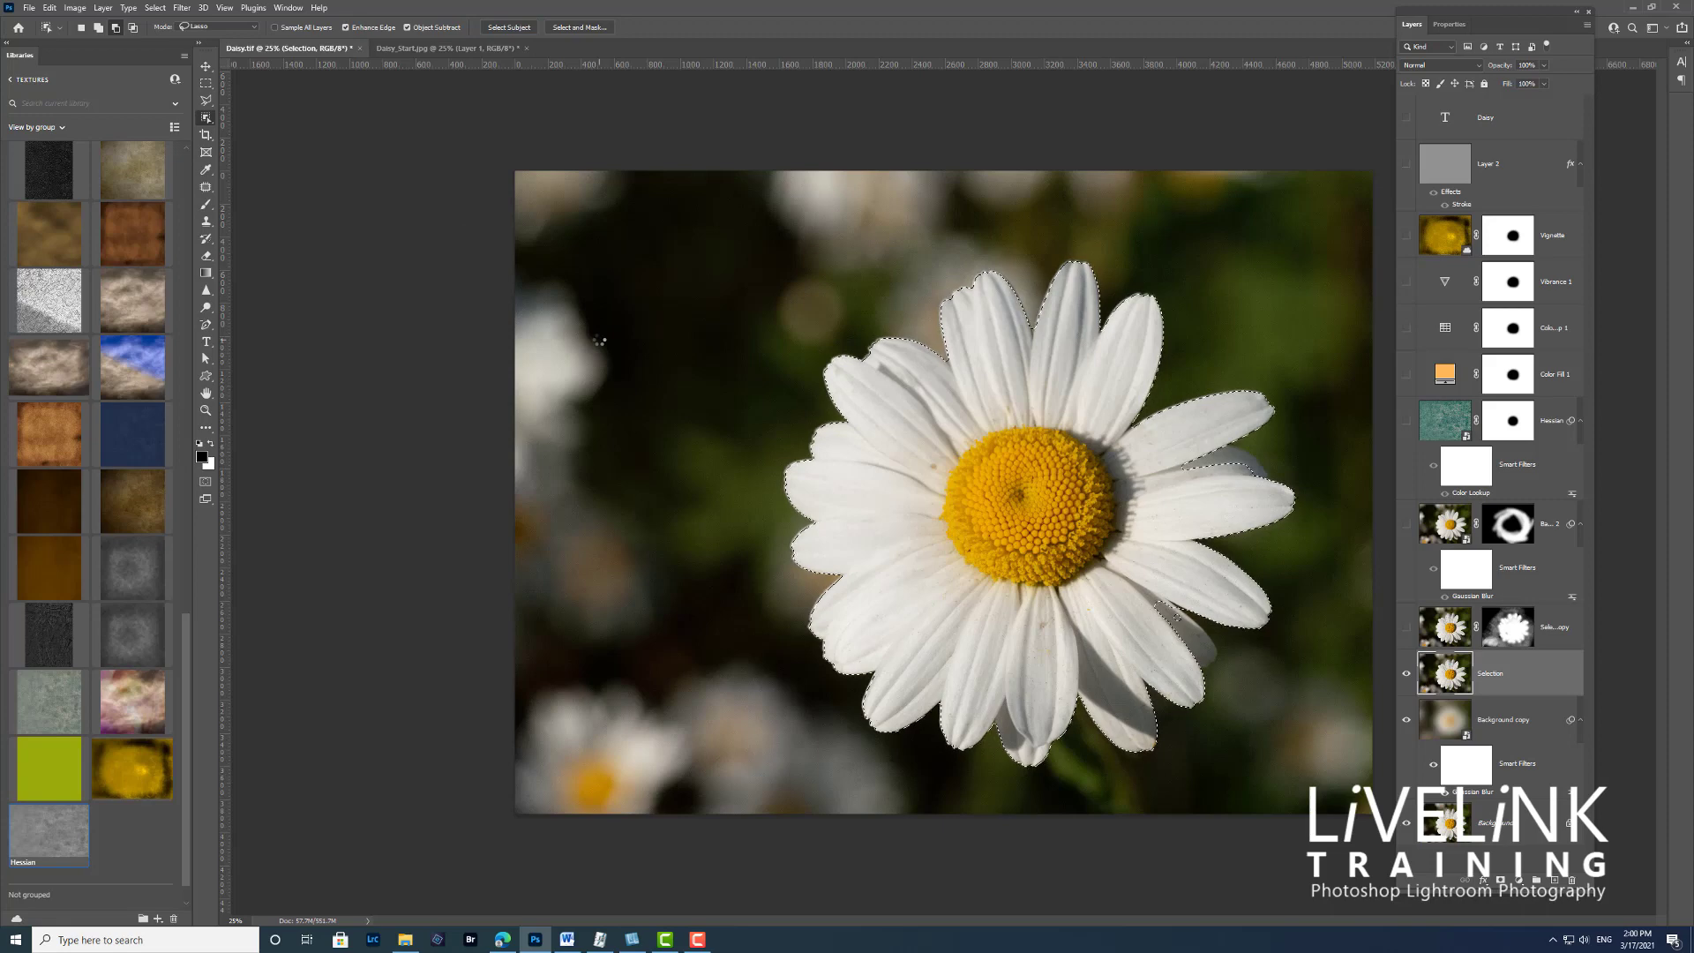
Add the missed shaded petals to the daisy selection with the Polygonal Lasso Tool and convert it to a layer mask
click(207, 102)
right_click(206, 102)
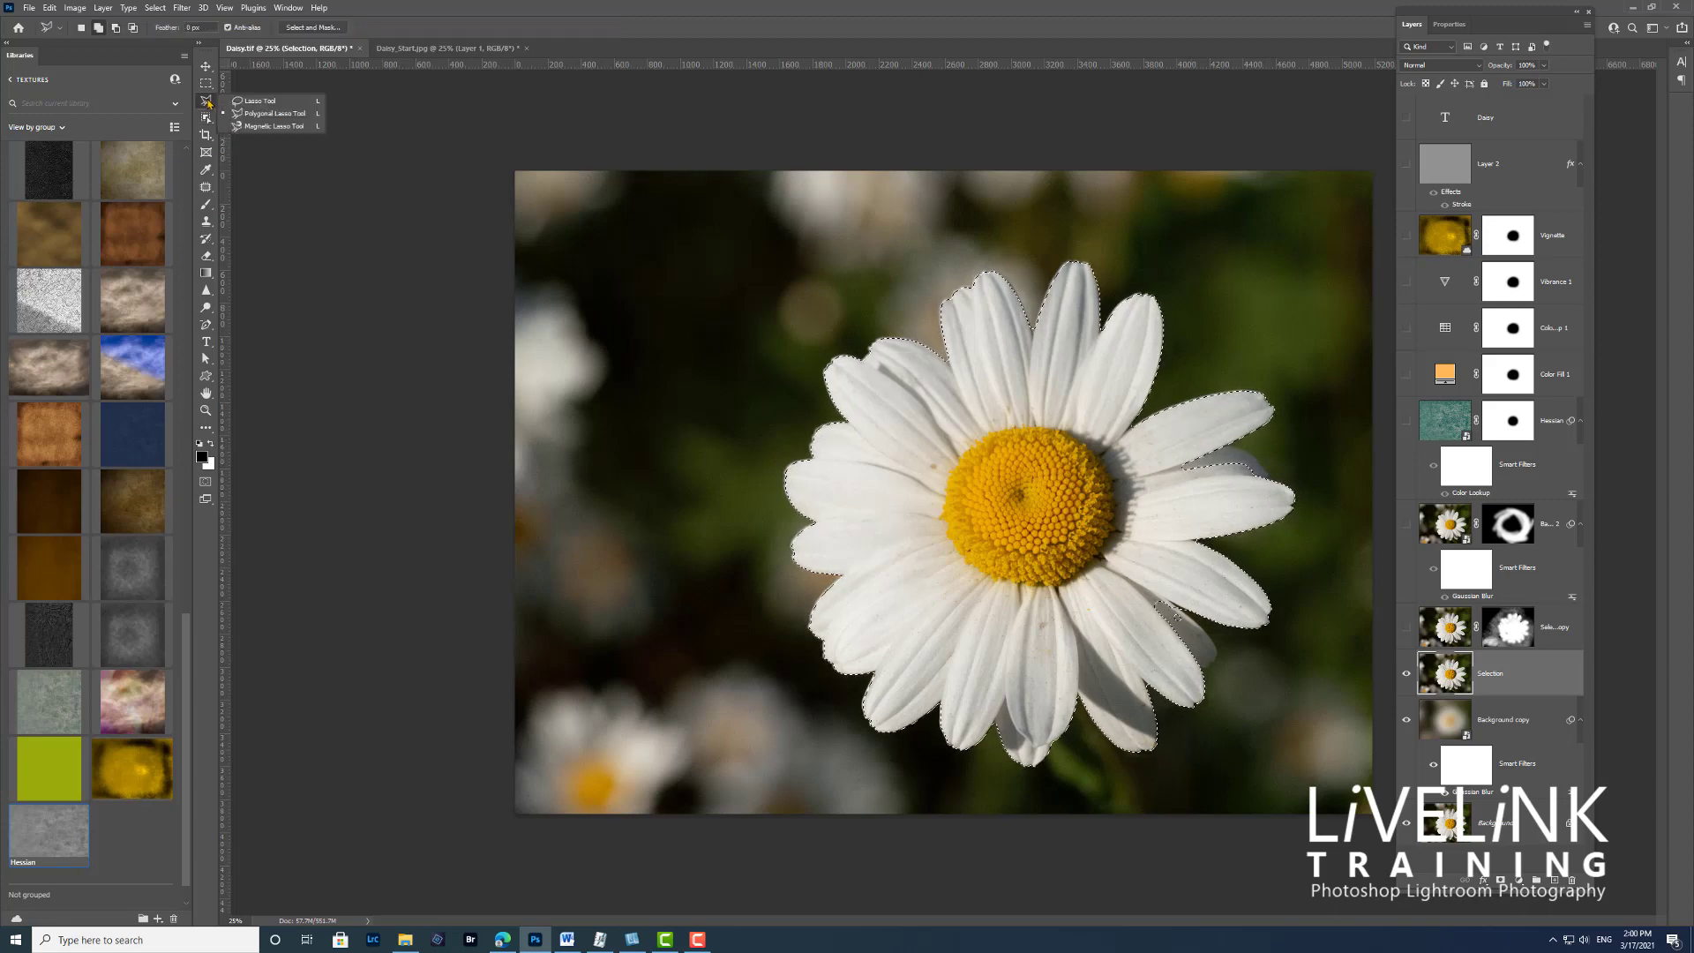
click(265, 113)
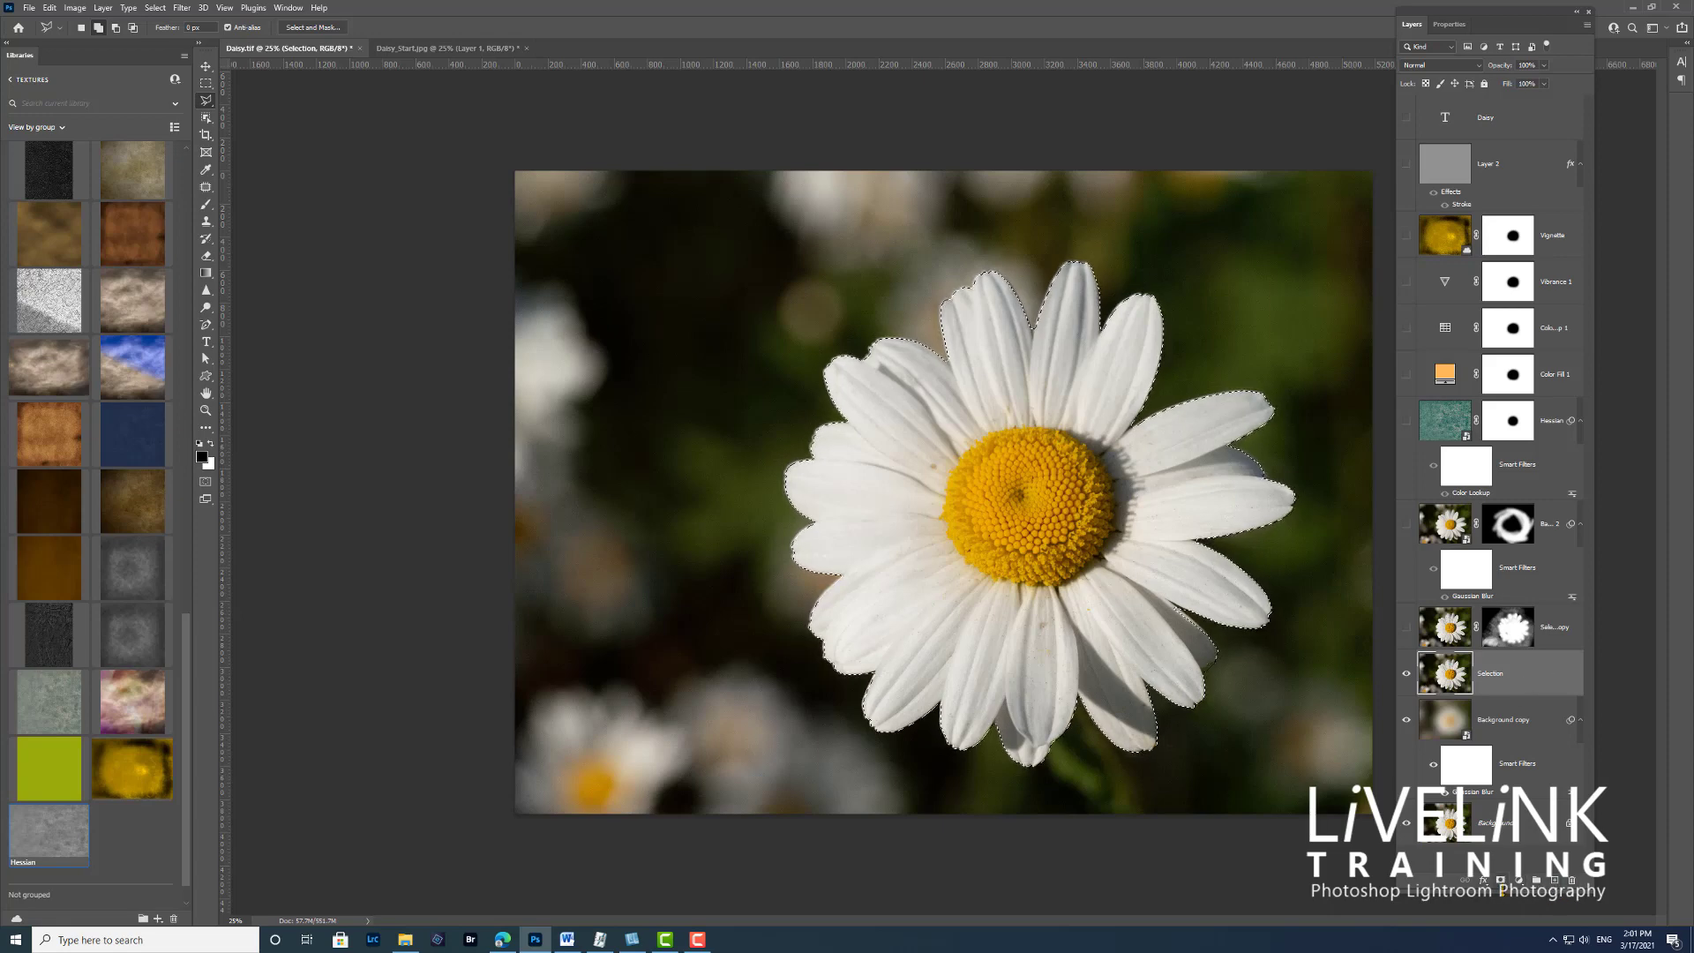
click(1501, 880)
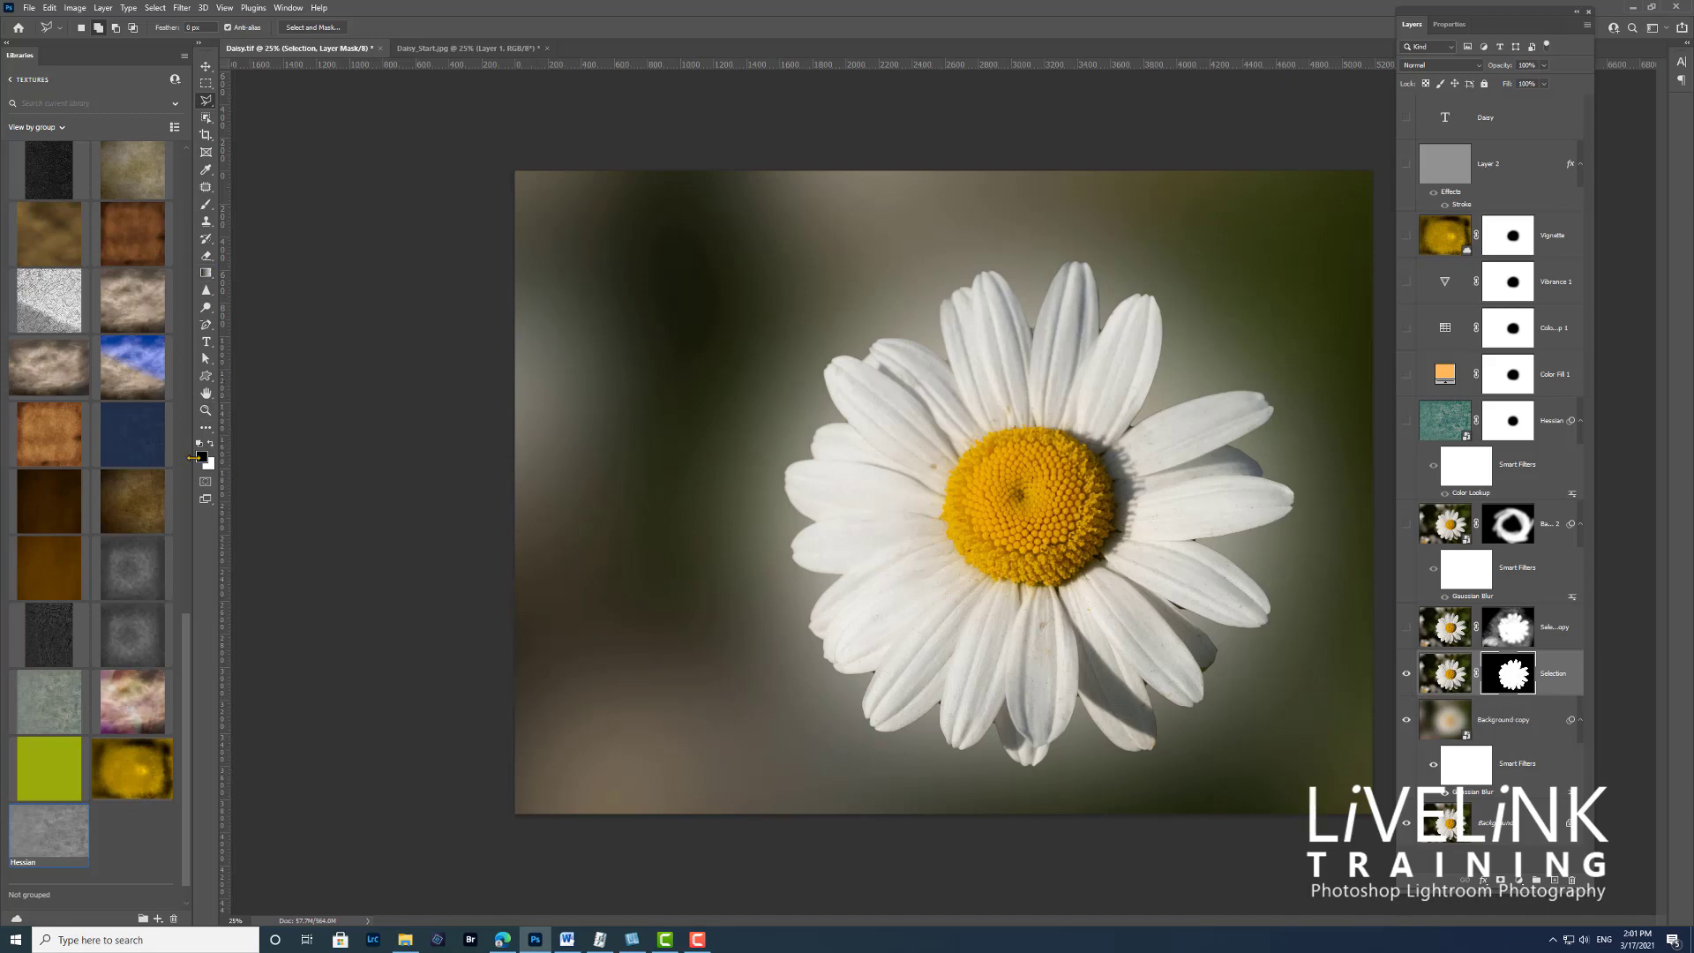
Set up the Brush tool with 14% flow and white as the foreground colour for painting on the mask
click(208, 205)
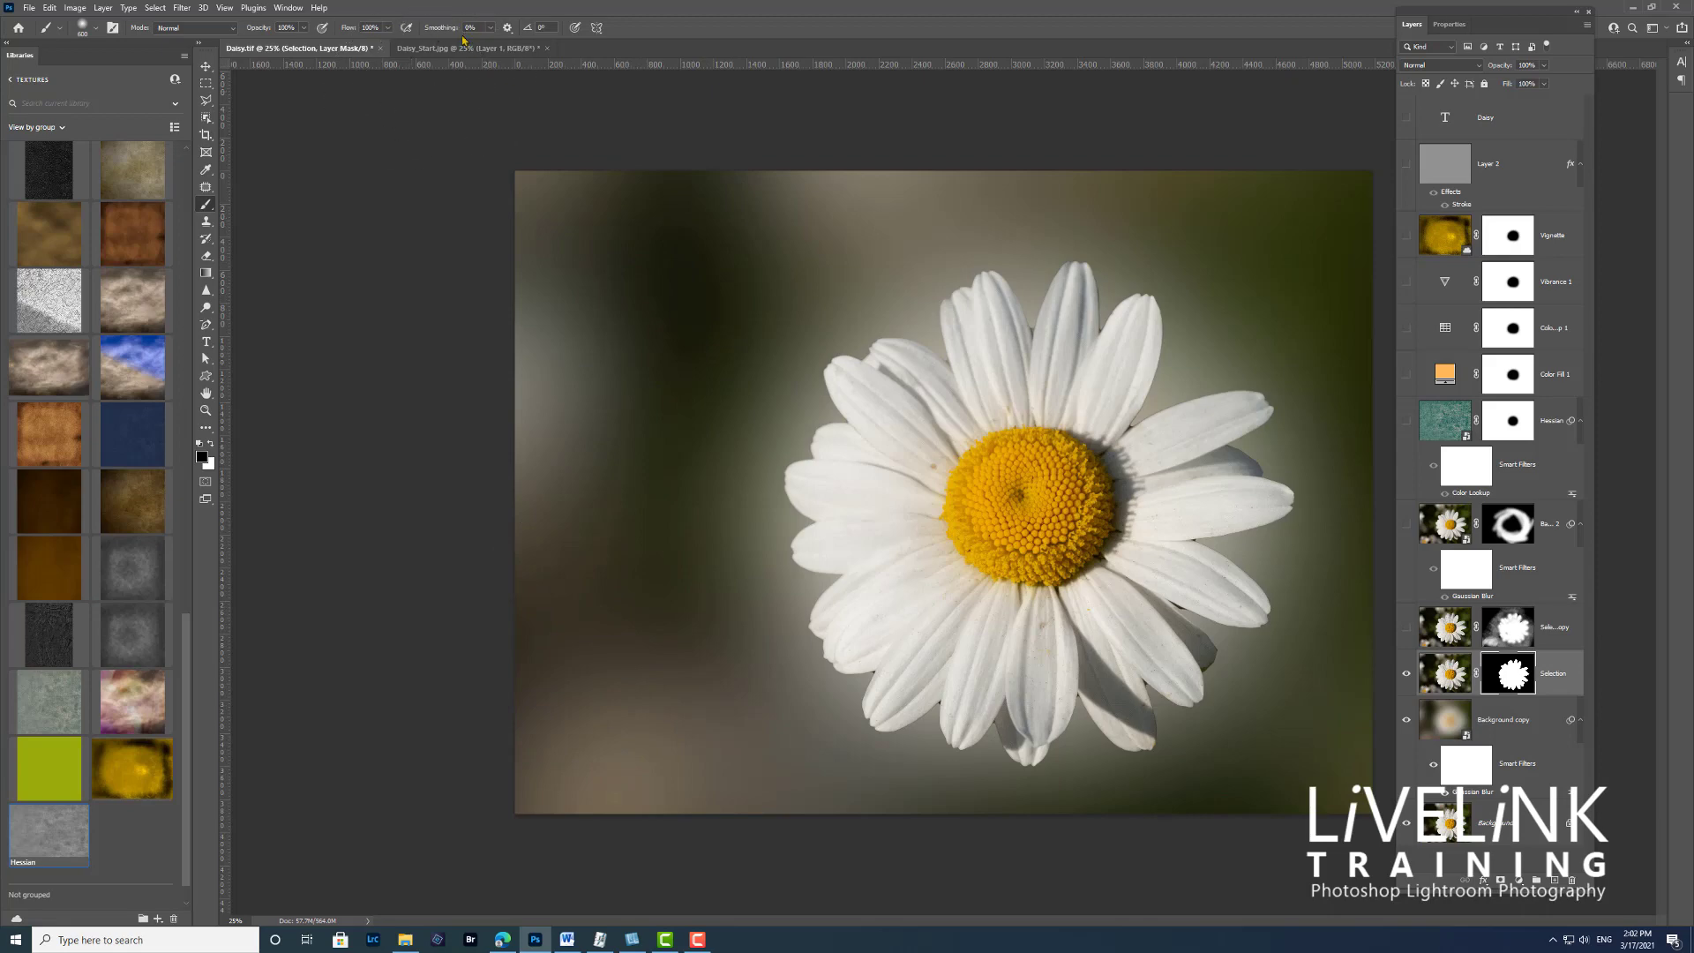
click(387, 30)
drag(388, 45, 336, 53)
click(298, 476)
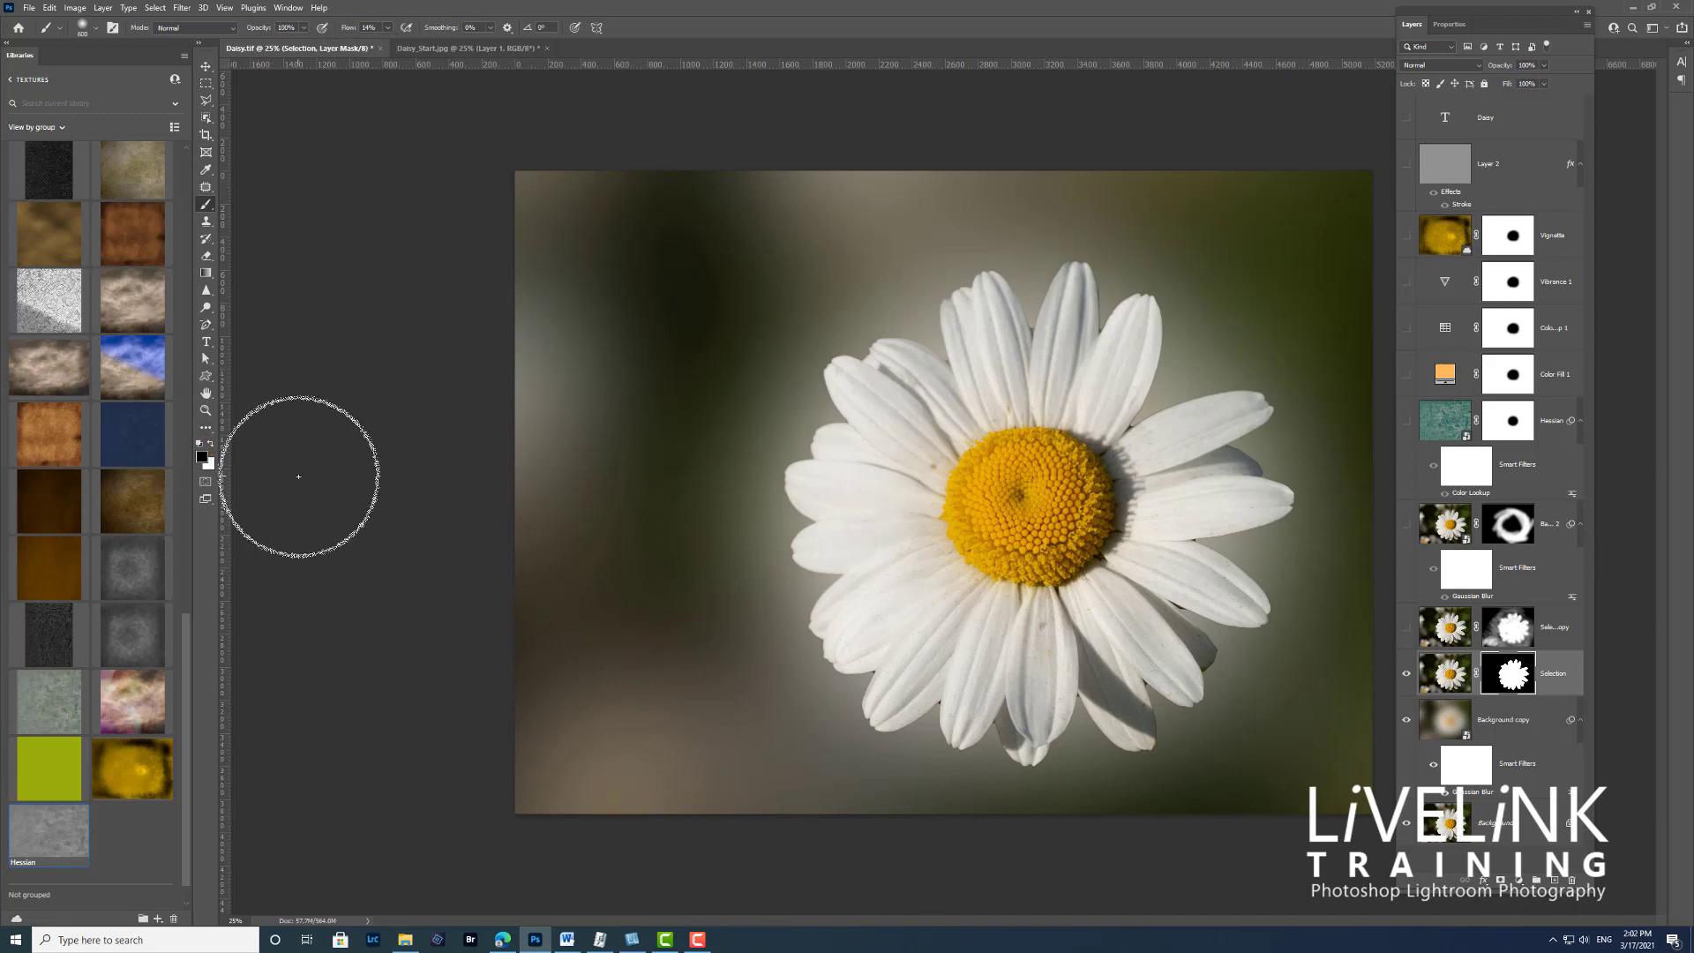
click(210, 443)
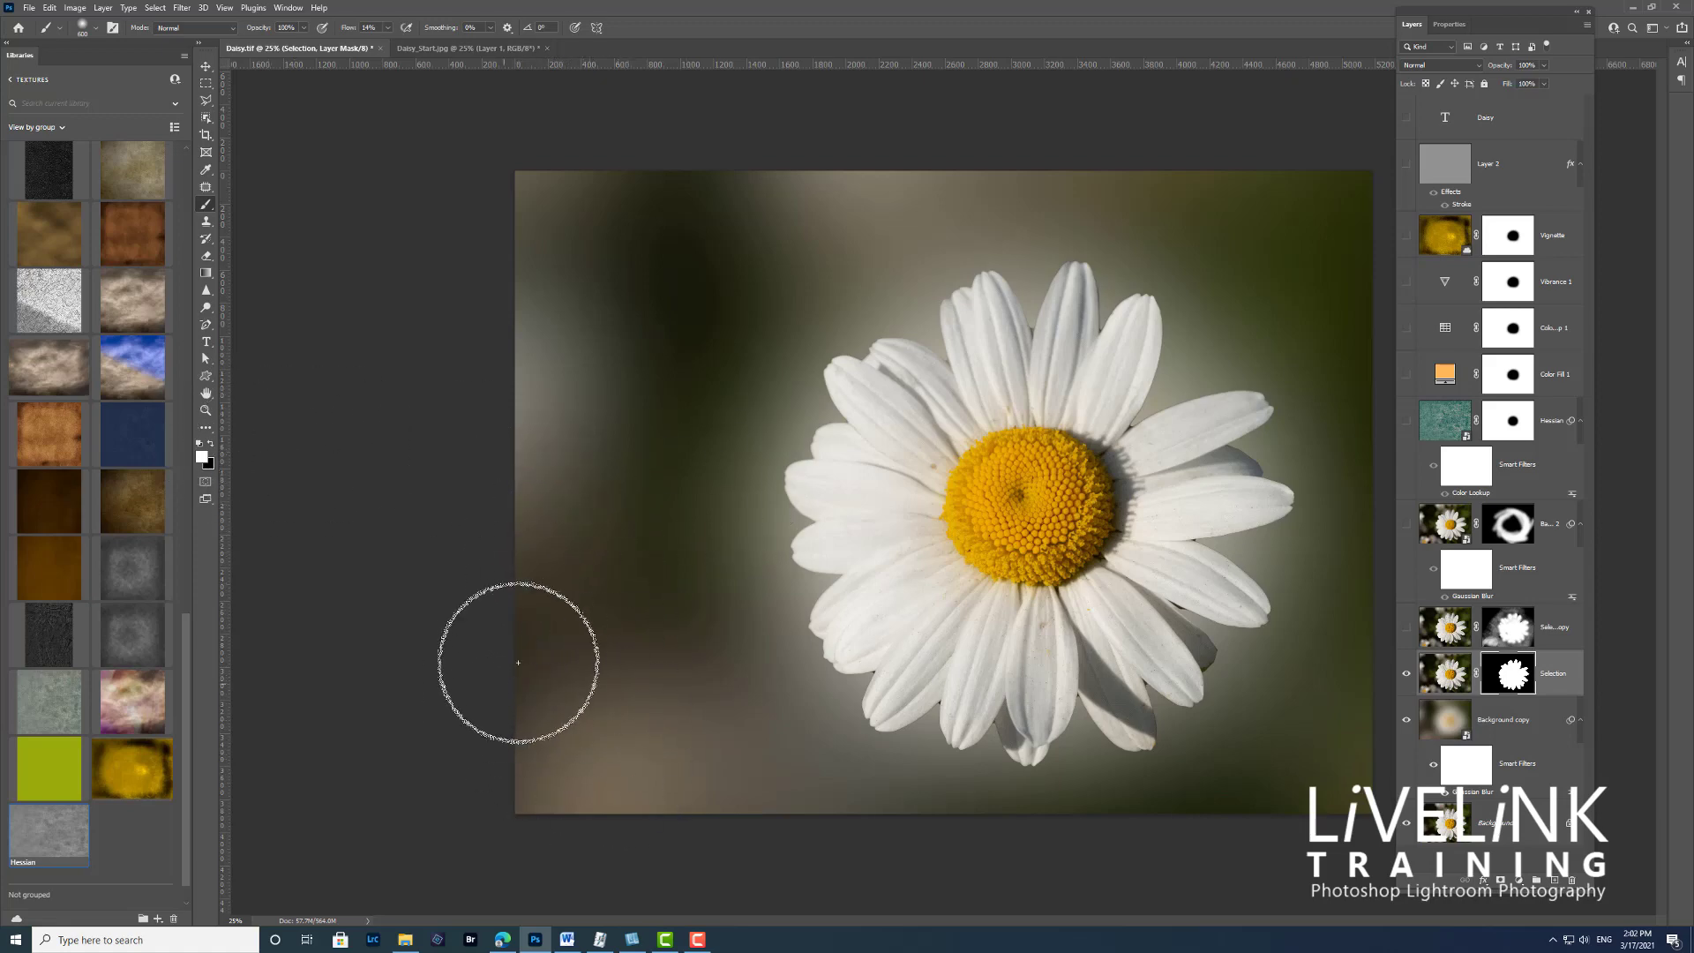
Paint white on the Selection layer's mask to bring back the lower-left background flowers and soften the halo around the daisy, using a larger brush
click(544, 624)
mouse_move(749, 829)
mouse_down()
mouse_move(704, 810)
mouse_move(489, 618)
mouse_move(609, 860)
mouse_move(669, 824)
mouse_move(499, 569)
mouse_move(764, 828)
mouse_move(520, 582)
mouse_move(764, 780)
mouse_move(815, 854)
mouse_move(555, 614)
mouse_move(885, 841)
mouse_move(622, 604)
mouse_move(854, 861)
mouse_move(566, 598)
mouse_move(806, 771)
mouse_move(828, 797)
mouse_move(538, 588)
mouse_move(694, 699)
mouse_move(875, 884)
mouse_move(620, 693)
mouse_up()
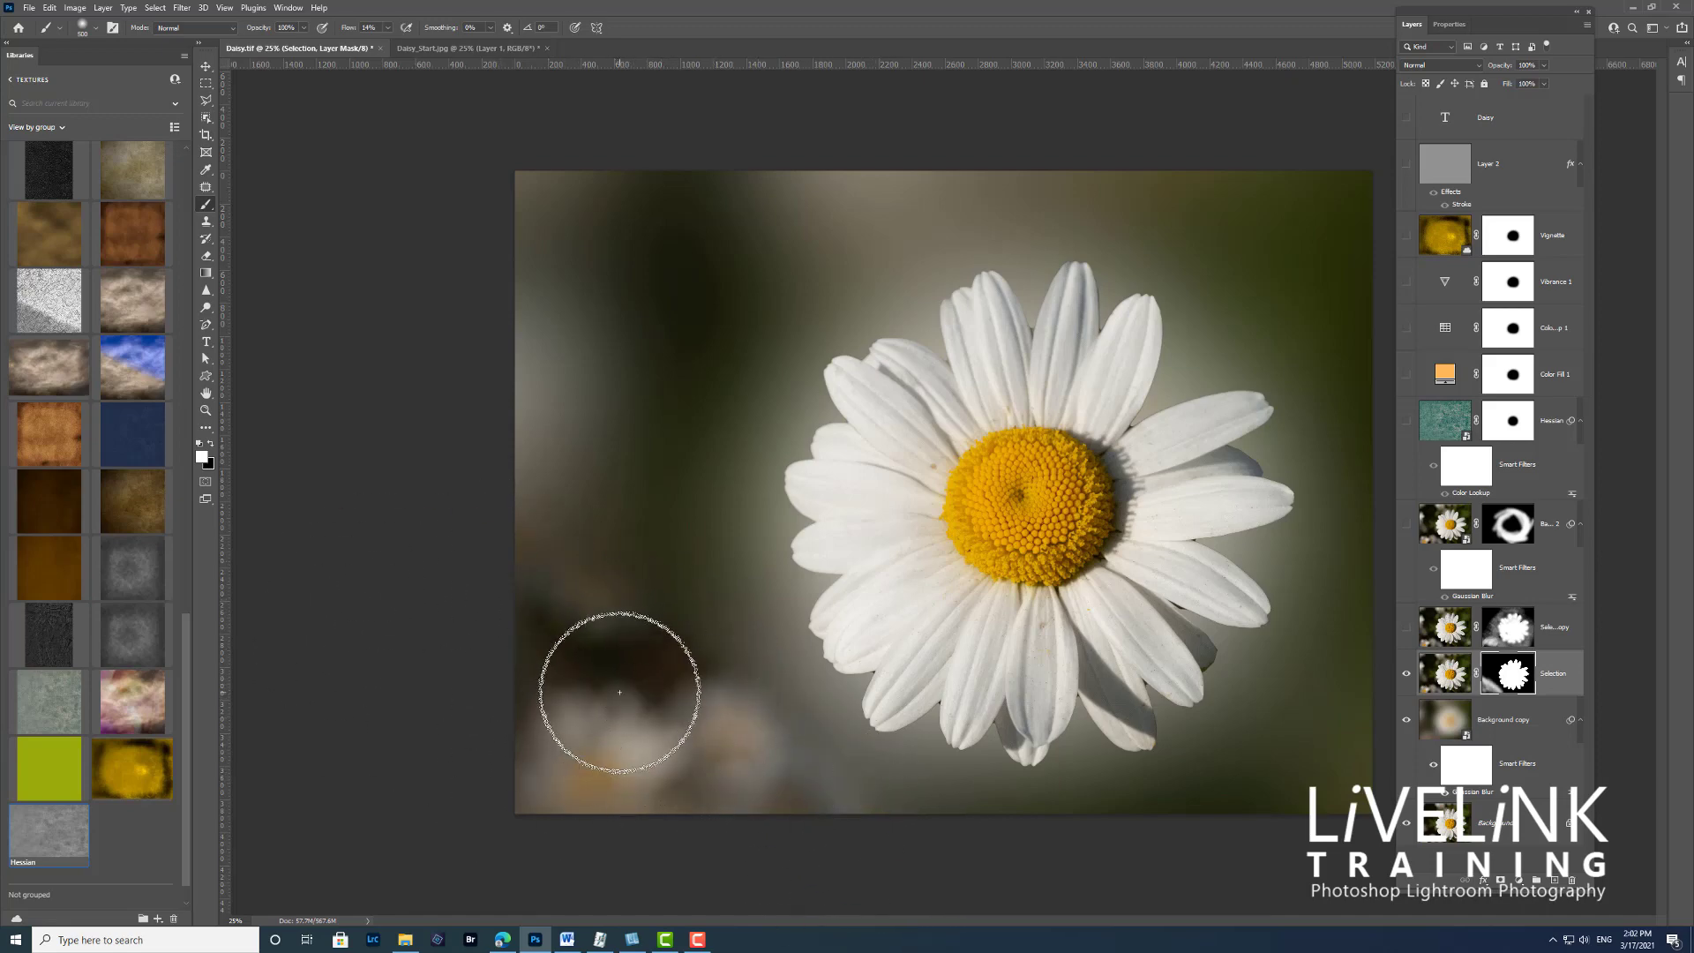
key(bracketright)
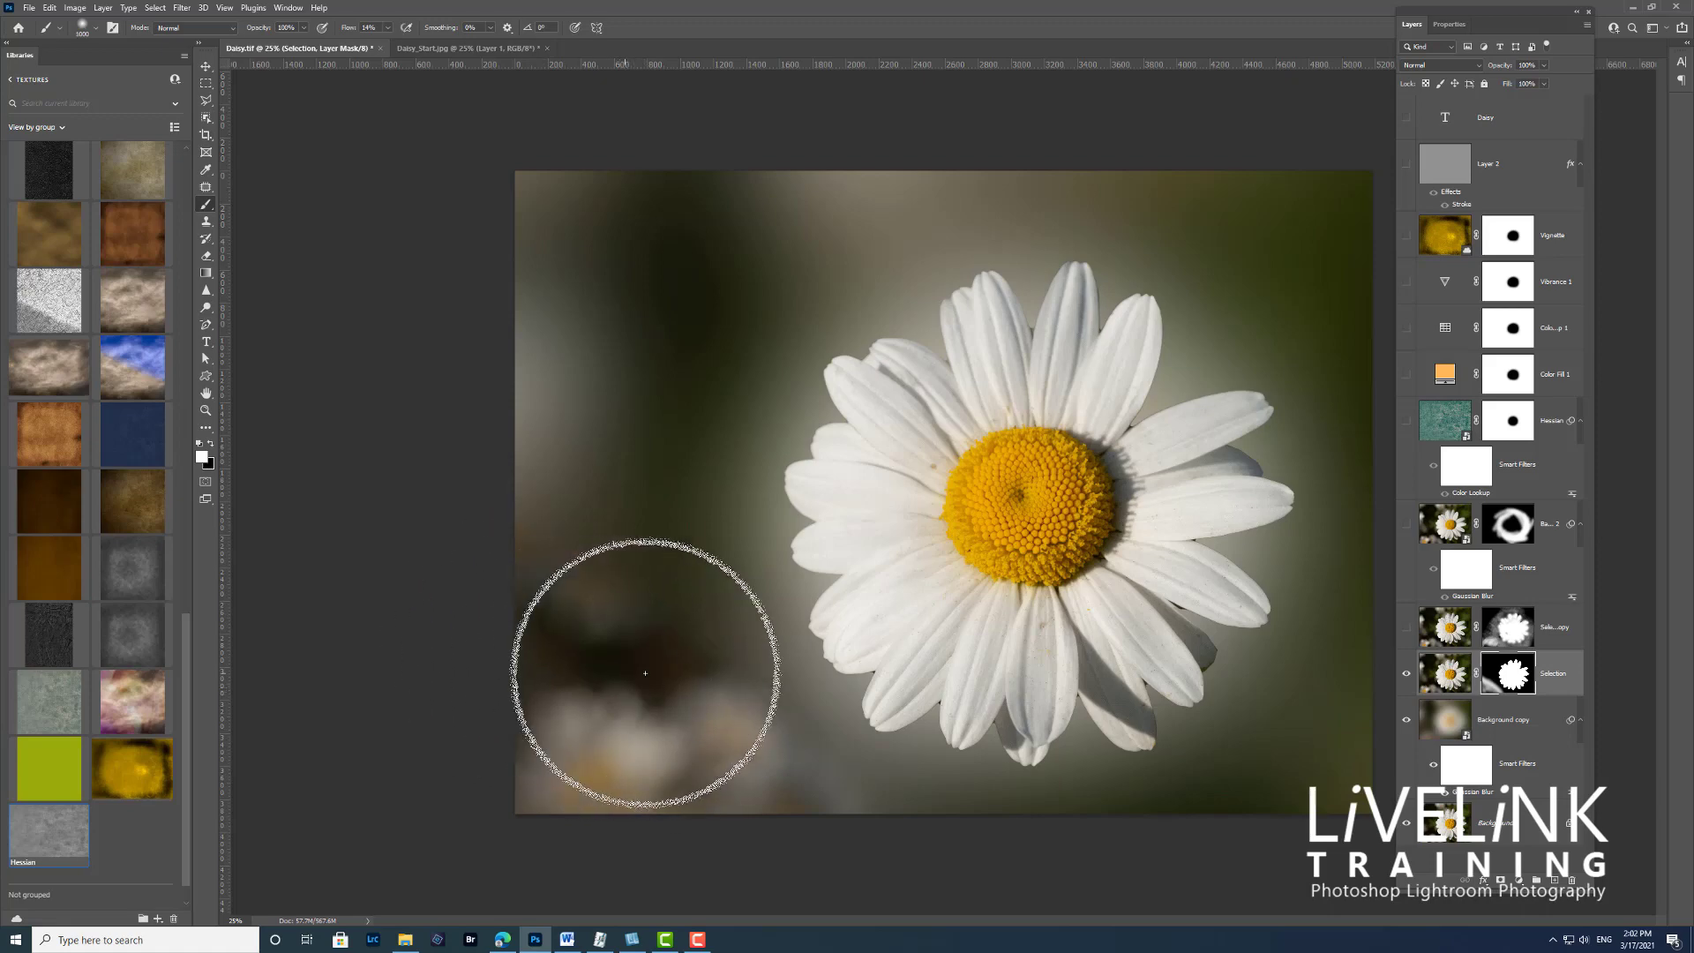
mouse_move(571, 721)
mouse_down()
mouse_move(639, 767)
mouse_move(654, 681)
mouse_move(617, 708)
mouse_move(707, 757)
mouse_up()
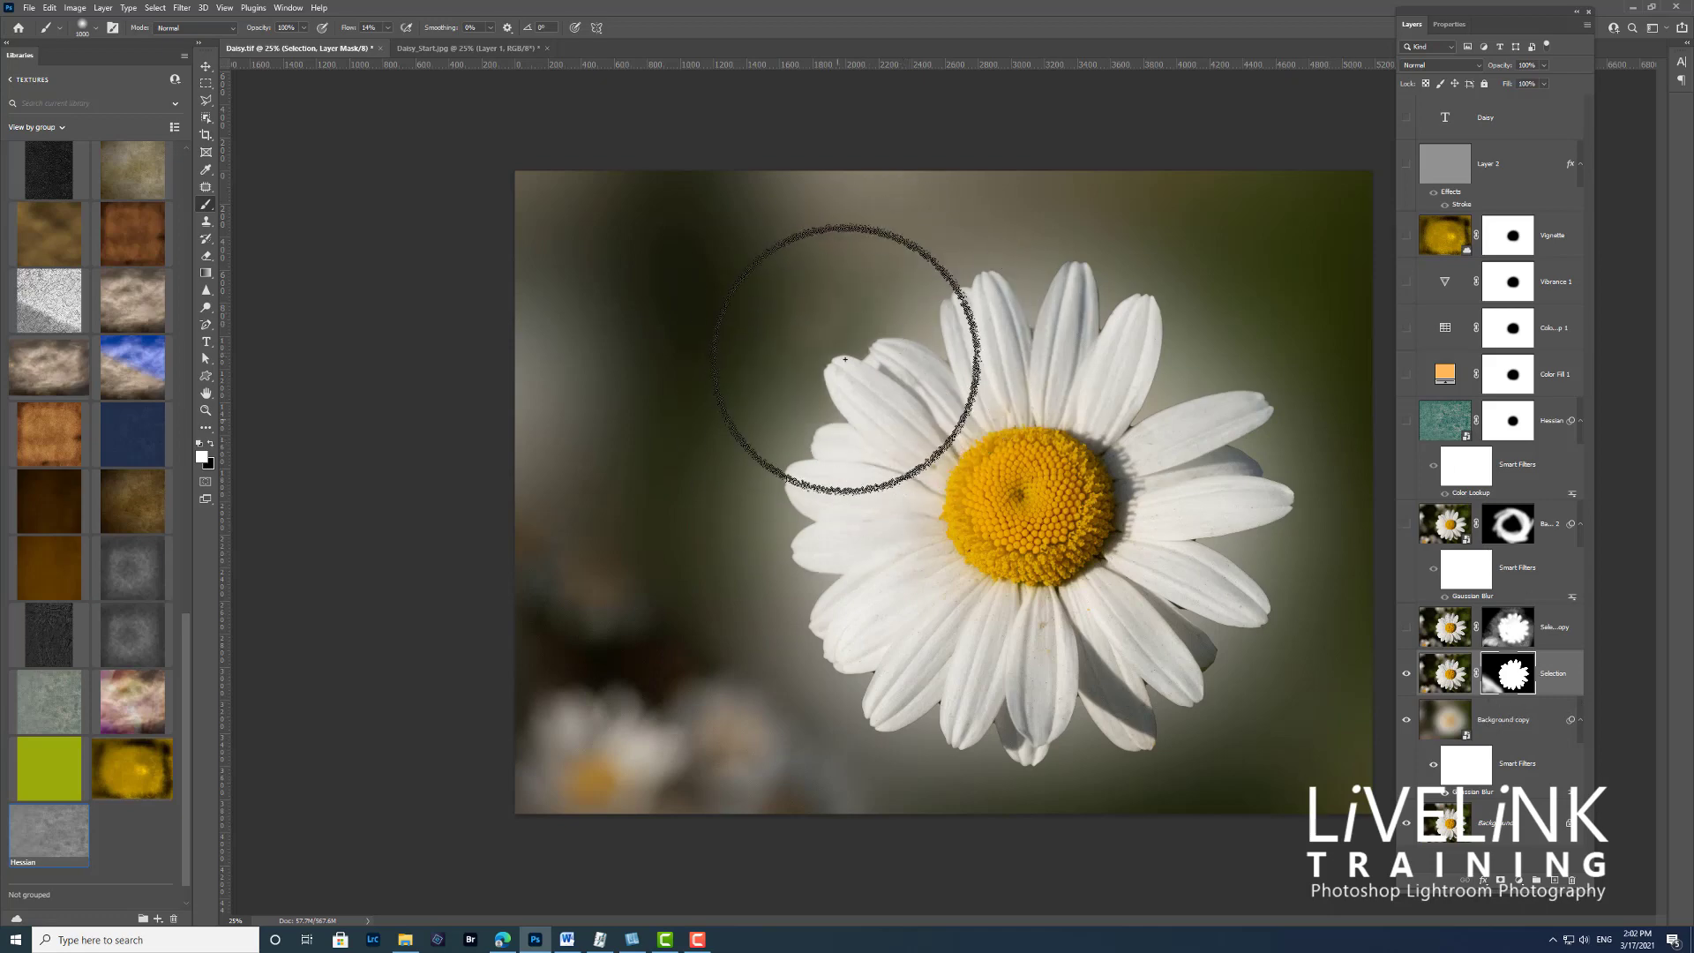
mouse_move(928, 425)
mouse_down()
mouse_move(1002, 284)
mouse_move(1177, 294)
mouse_move(1149, 301)
mouse_move(1237, 372)
mouse_move(1227, 418)
mouse_move(1198, 390)
mouse_move(1238, 440)
mouse_move(1257, 564)
mouse_move(1243, 645)
mouse_move(1107, 724)
mouse_move(1004, 771)
mouse_move(1049, 746)
mouse_move(909, 760)
mouse_up()
mouse_move(1236, 434)
mouse_down()
mouse_move(1051, 356)
mouse_move(861, 330)
mouse_move(764, 438)
mouse_move(774, 499)
mouse_up()
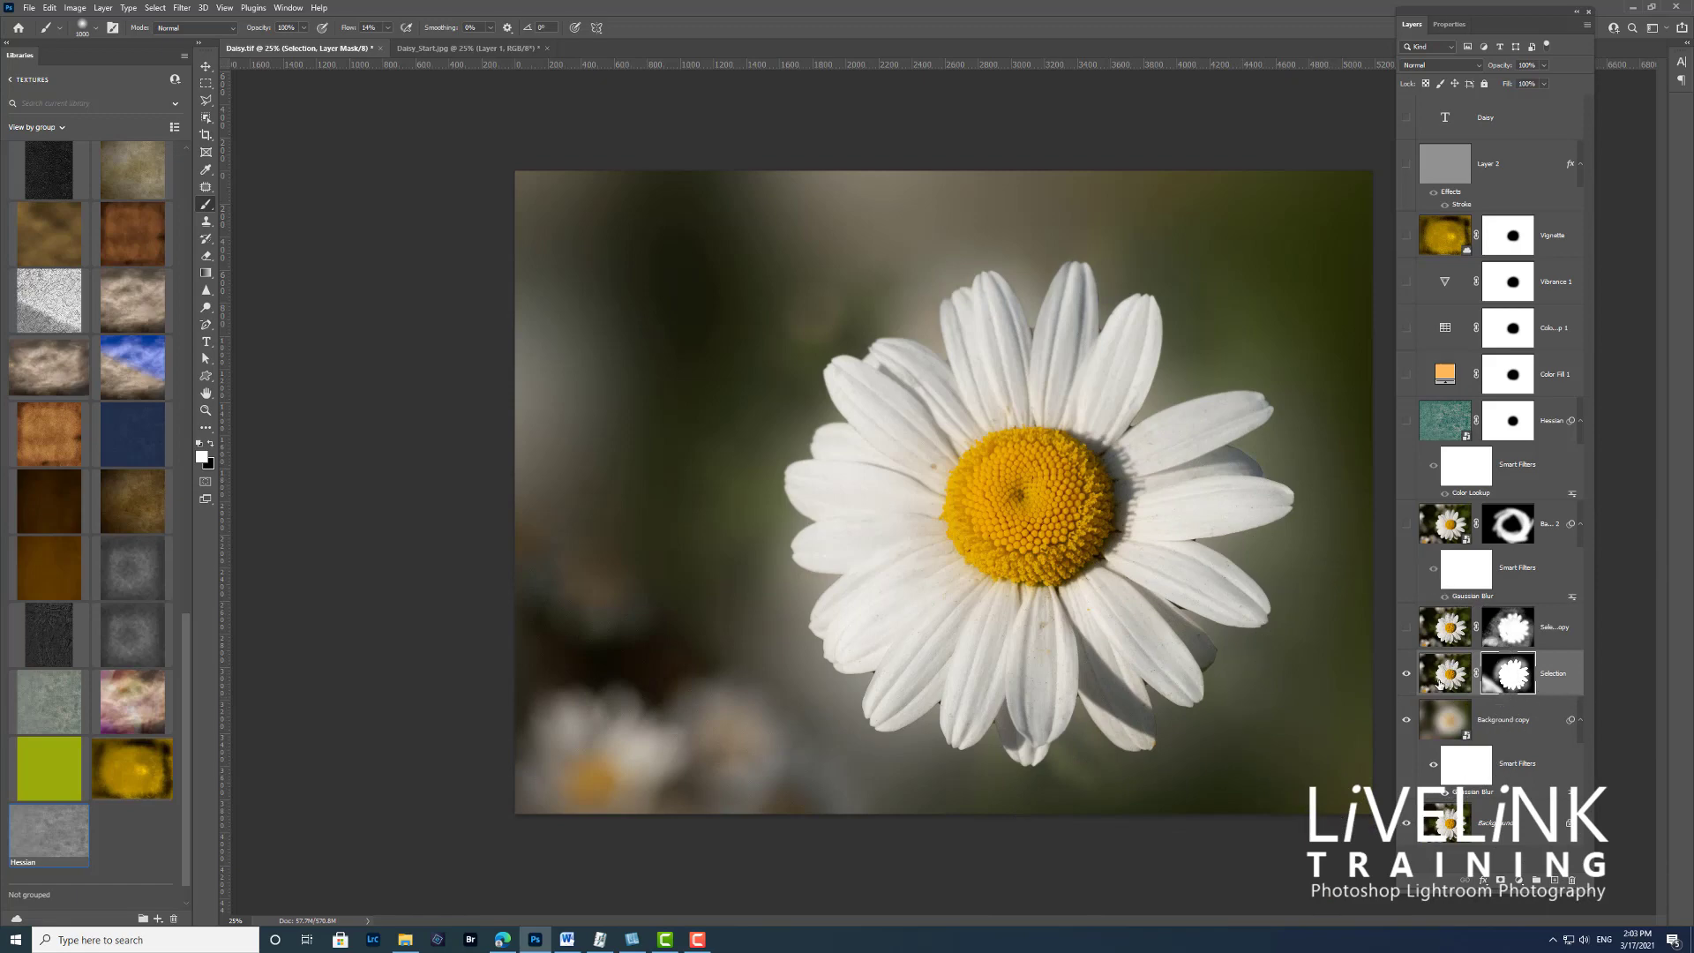
Delete the repainted Selection layer in favour of its copy, and preview the ring-masked Gaussian Blur layer above it on and off
drag(1557, 689, 1568, 881)
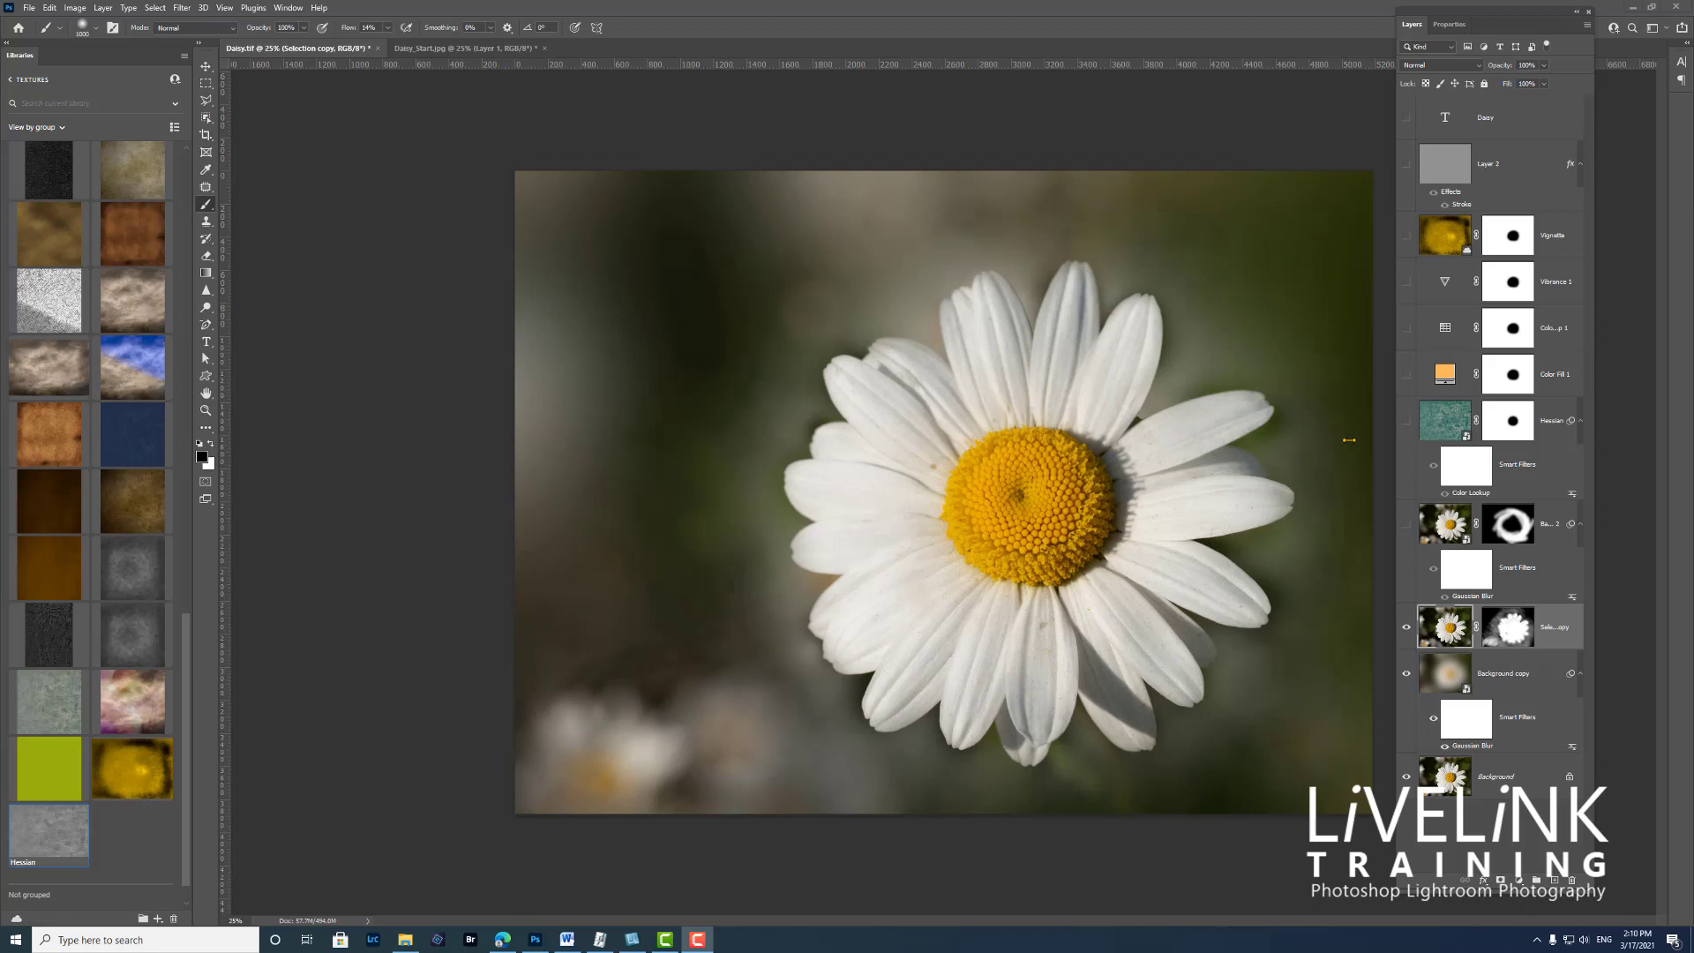
click(1408, 523)
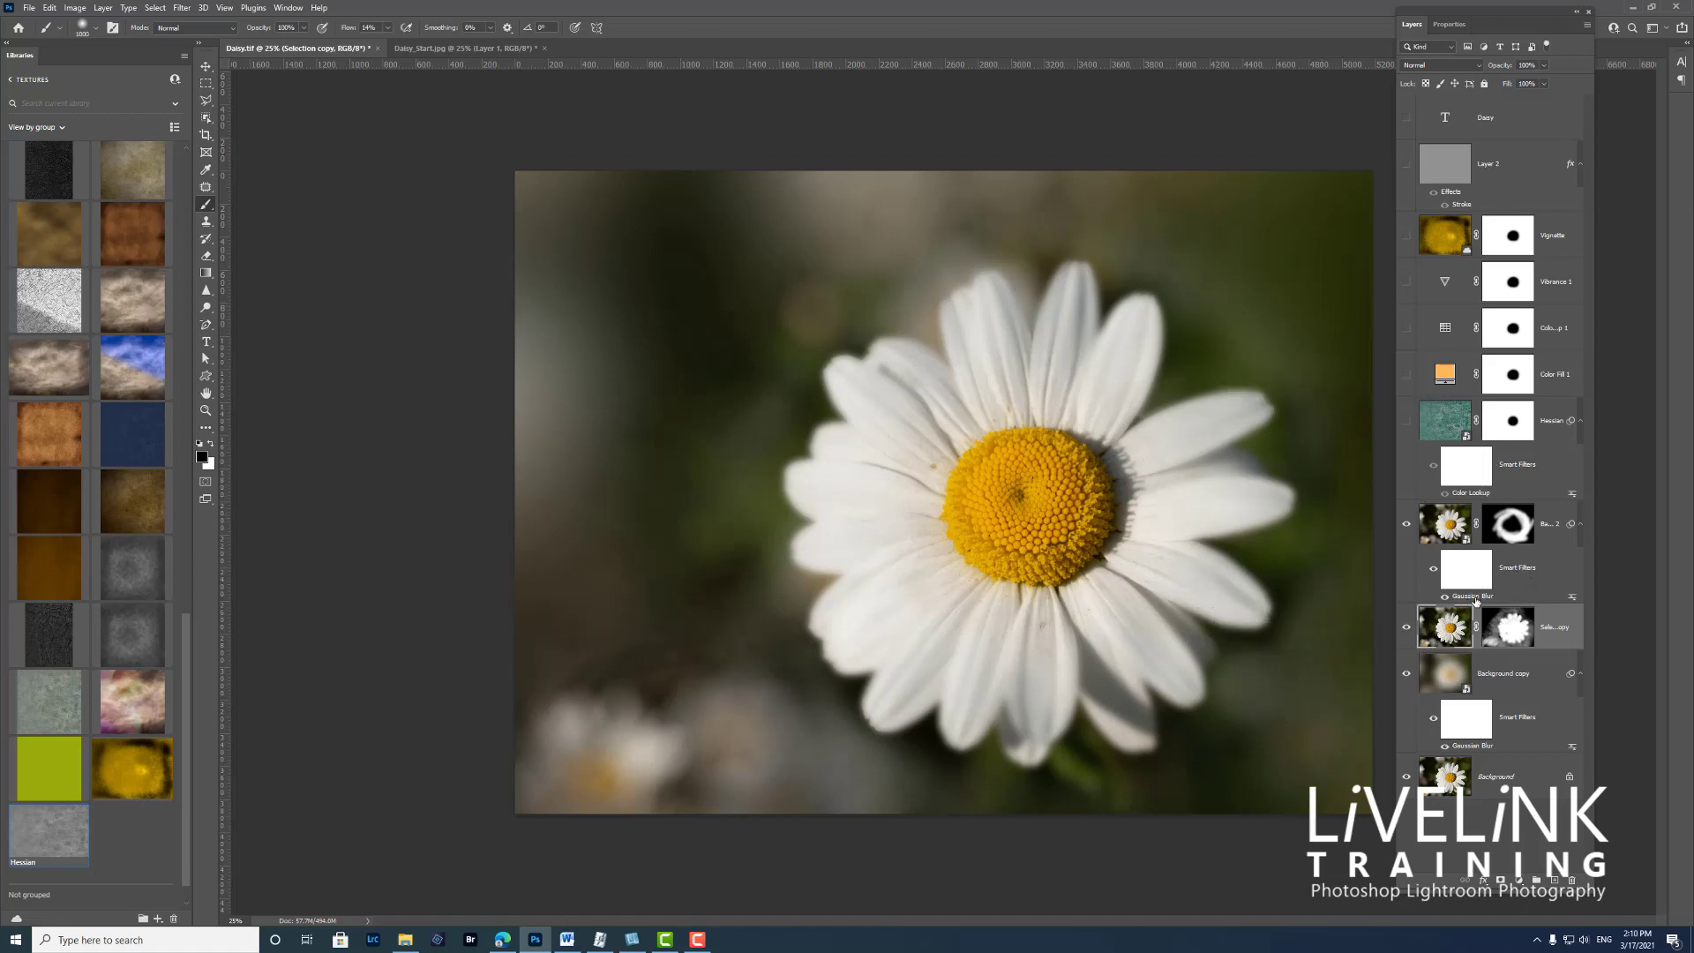
click(1408, 525)
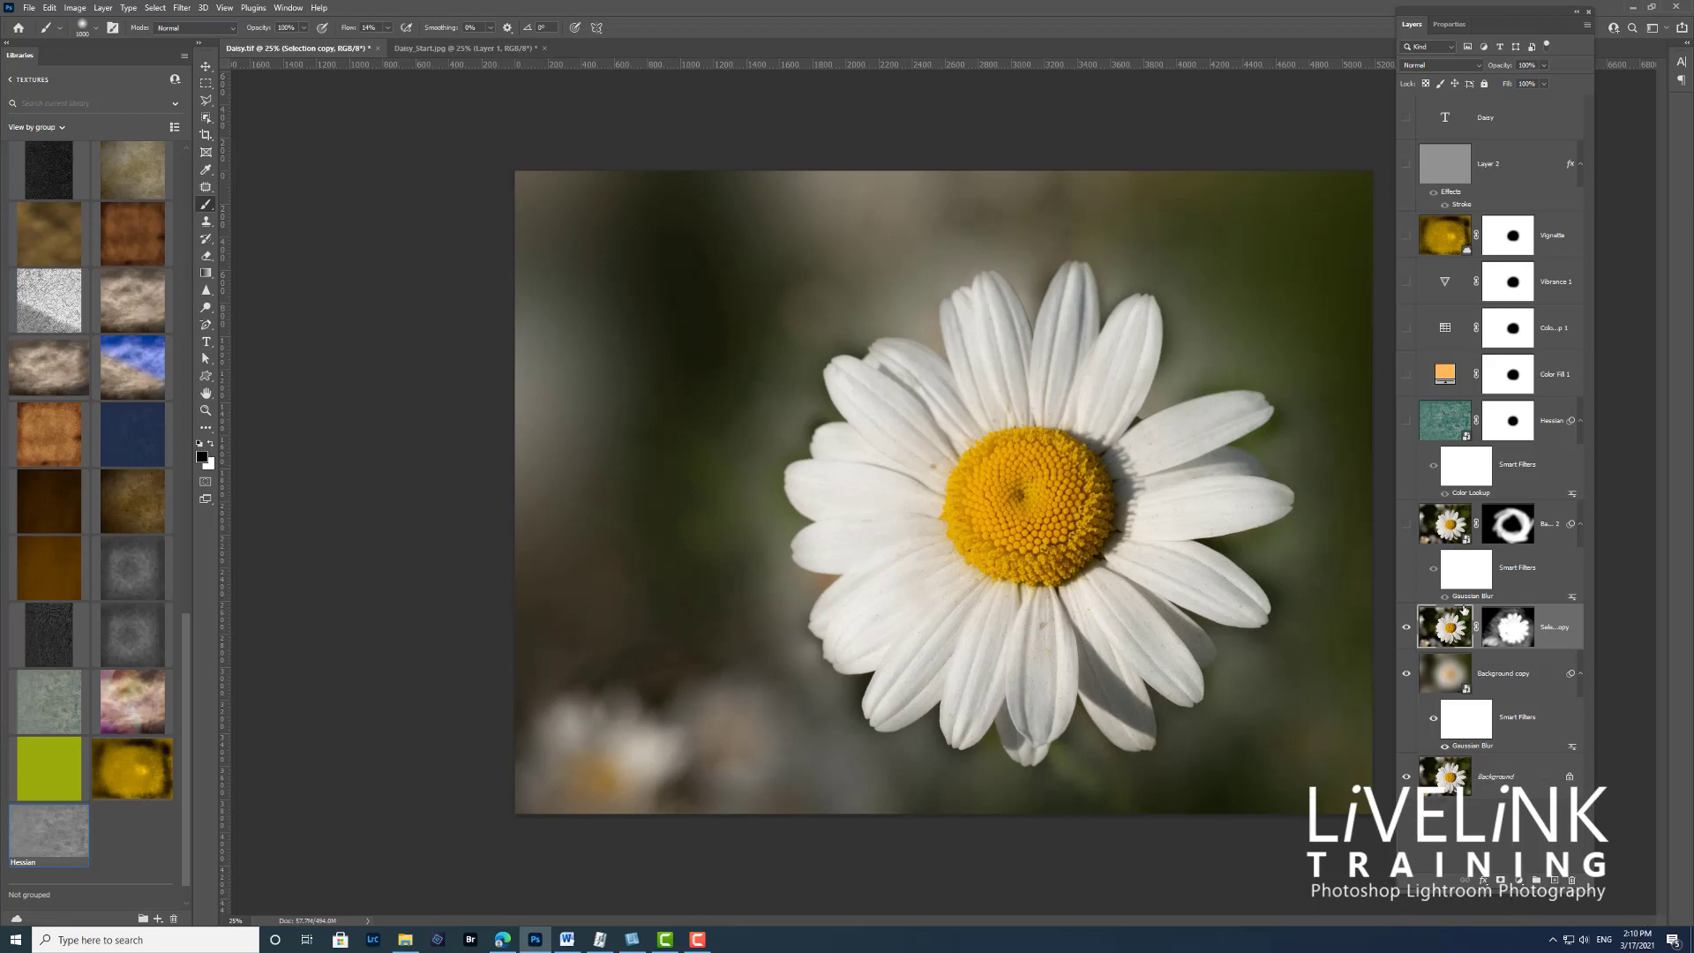
Duplicate the Background layer, move the copy above the Selection copy layer, and convert it to a smart object
click(1533, 786)
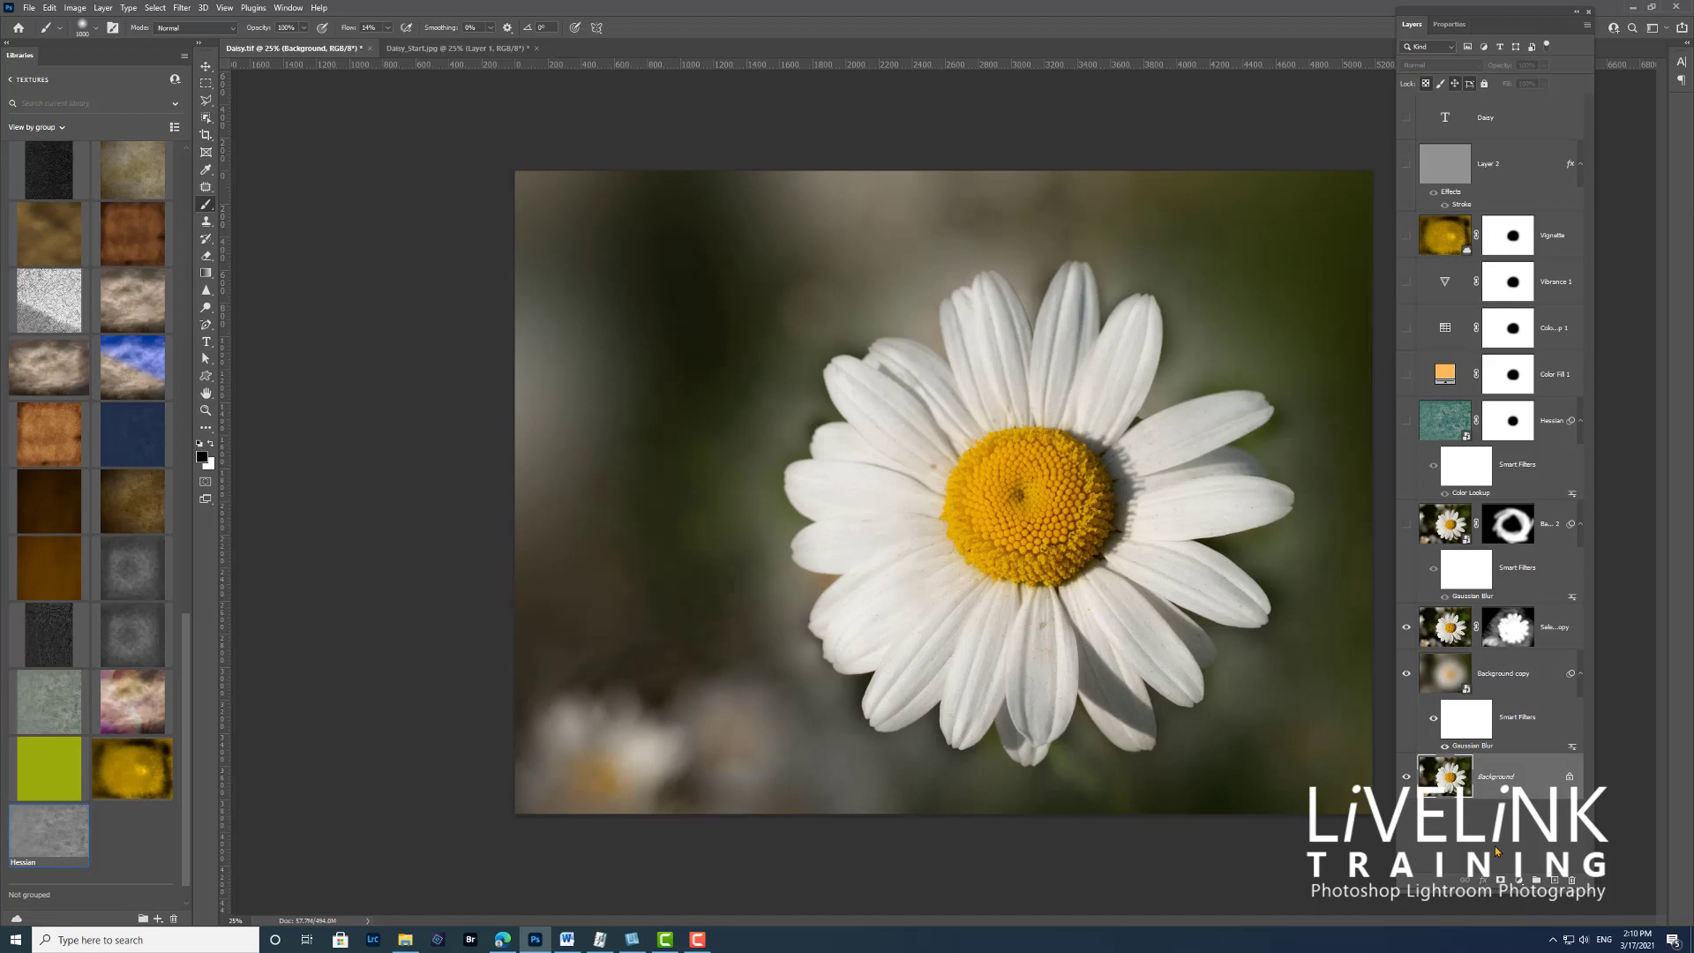
key(ctrl+j)
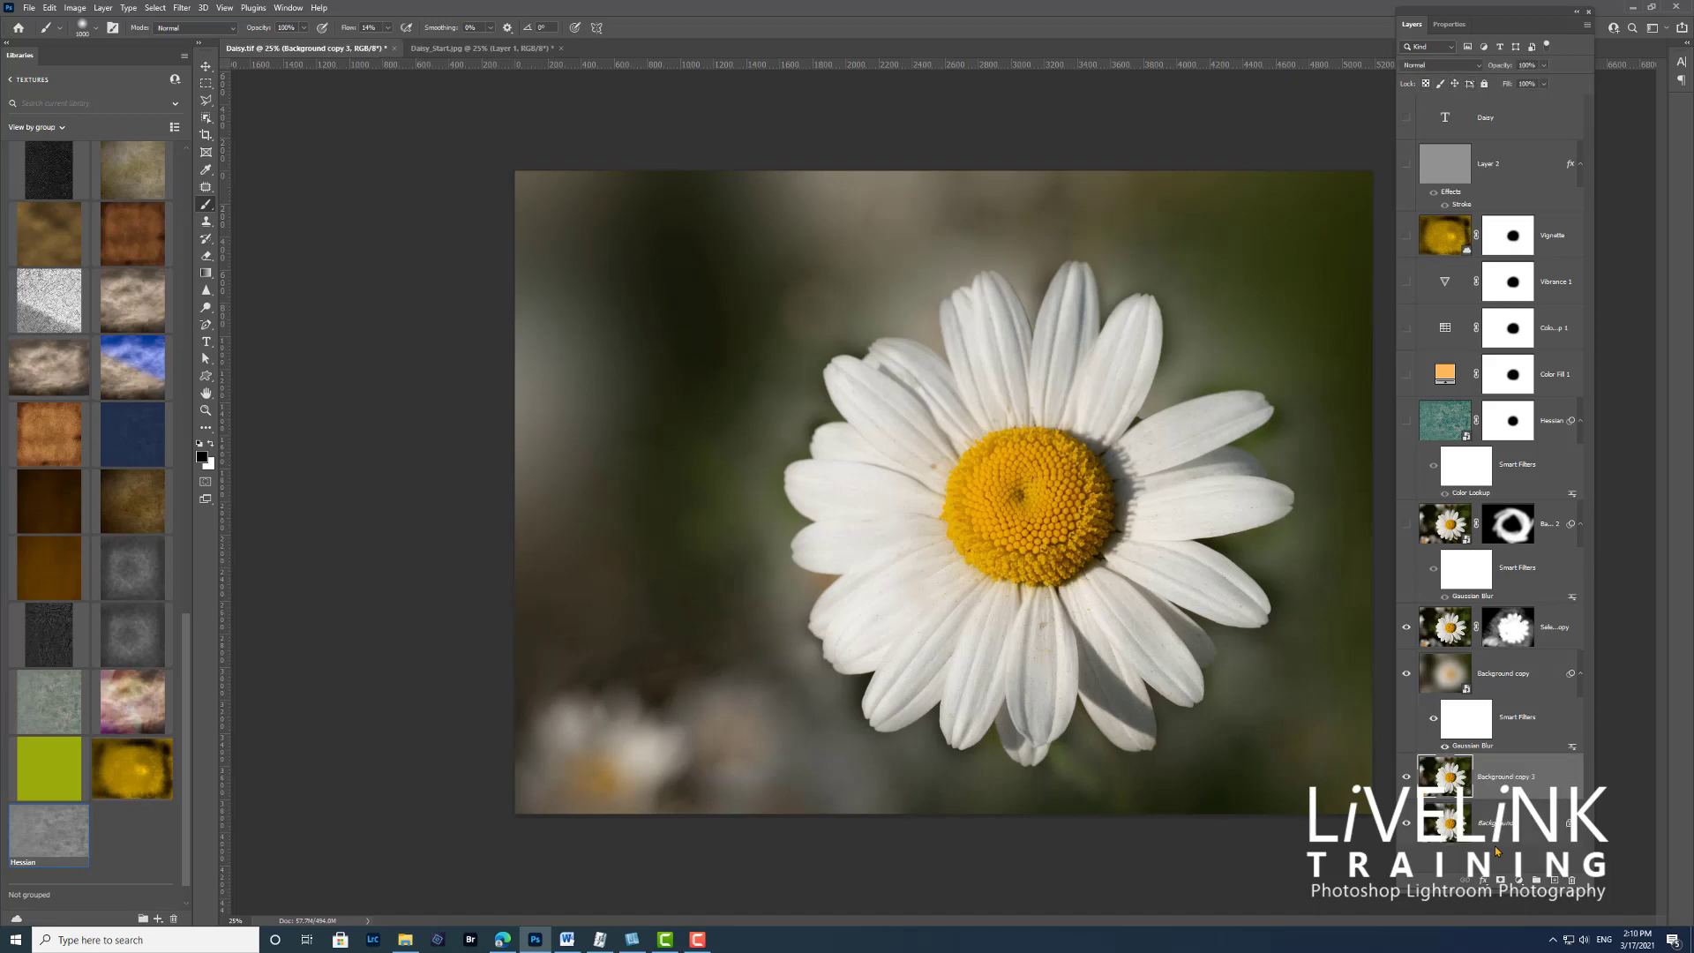
drag(1525, 794, 1512, 610)
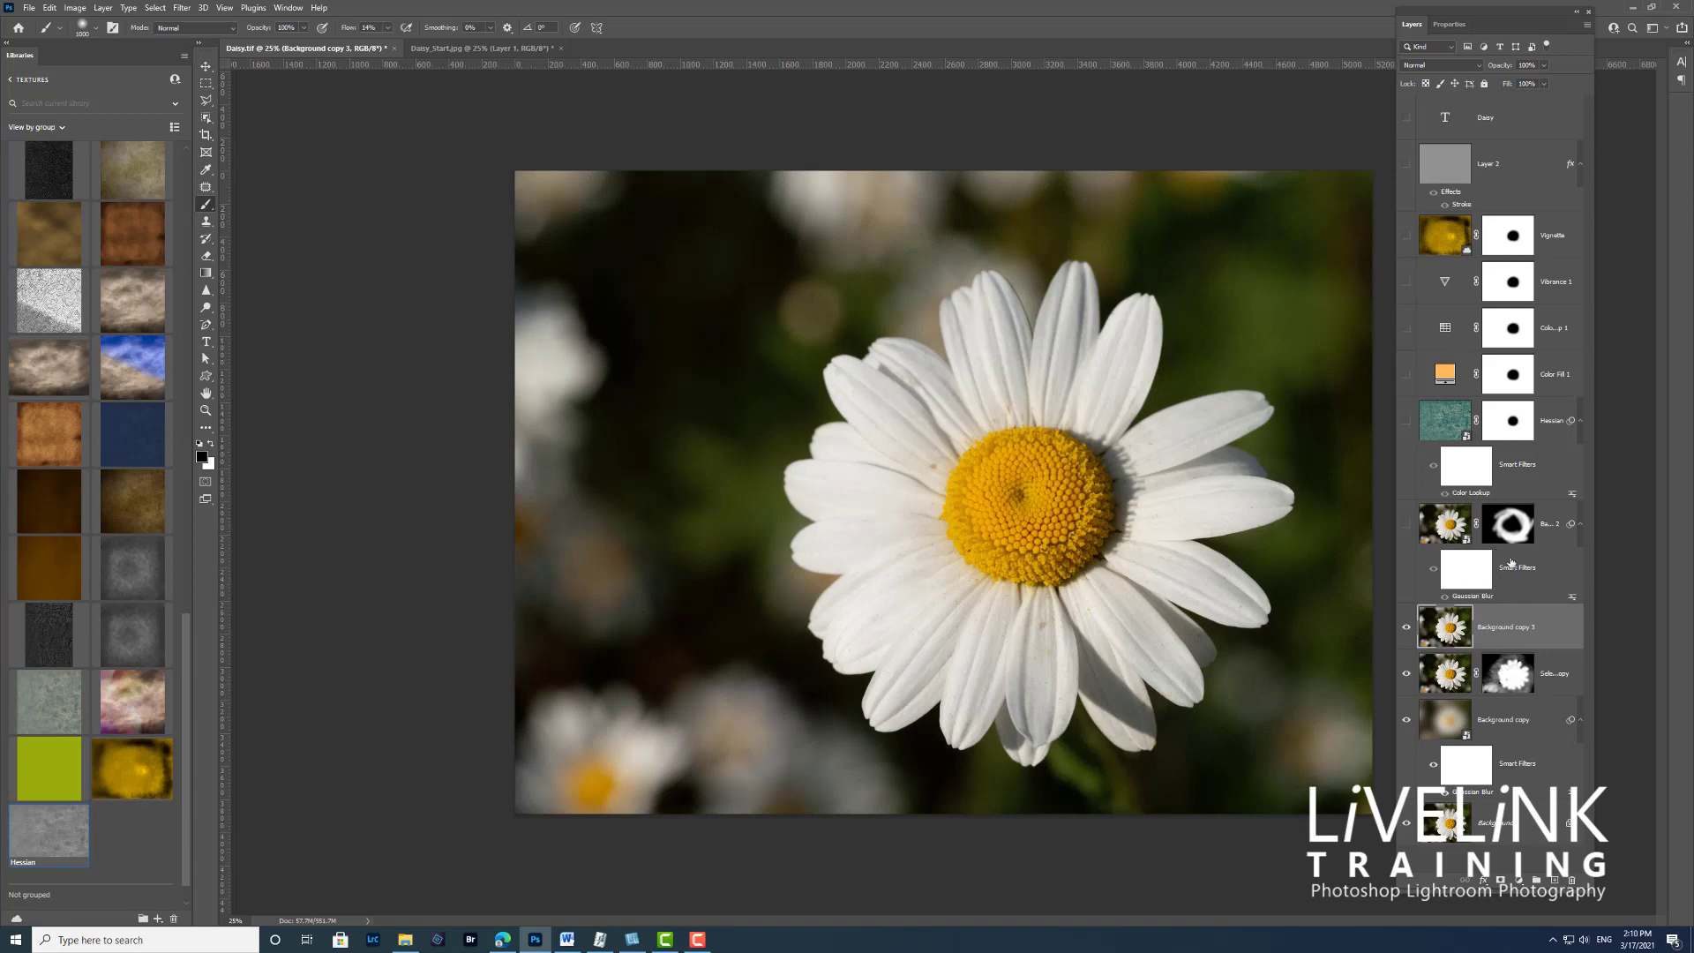
right_click(1554, 628)
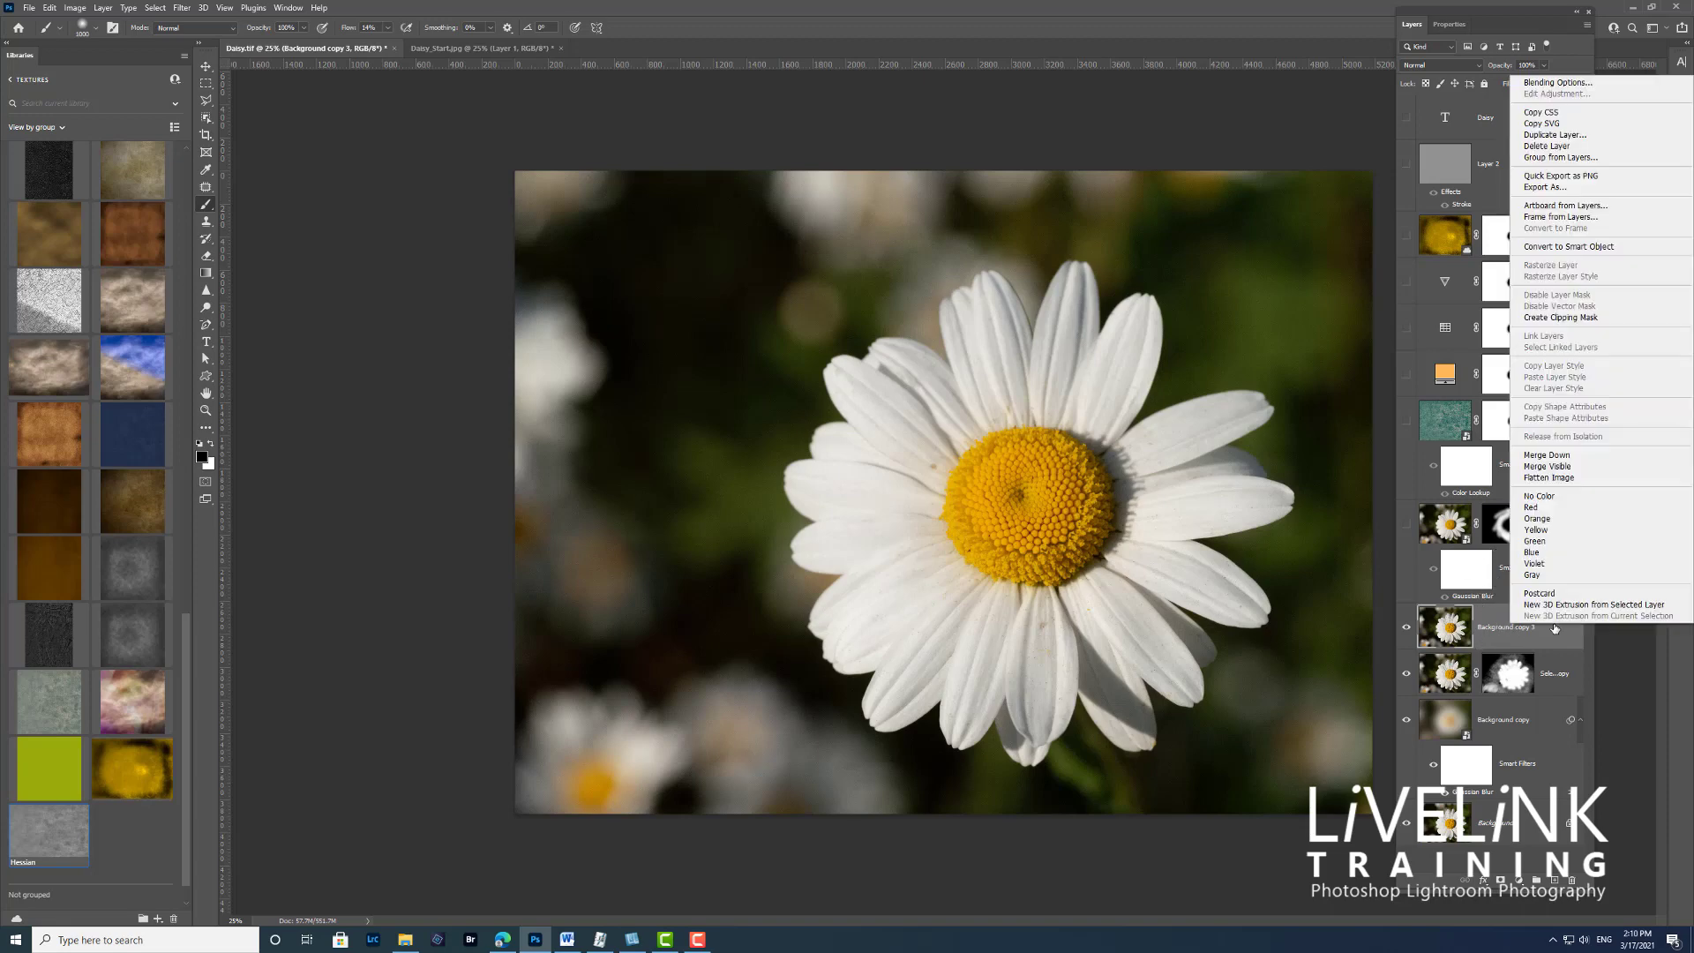
click(1593, 247)
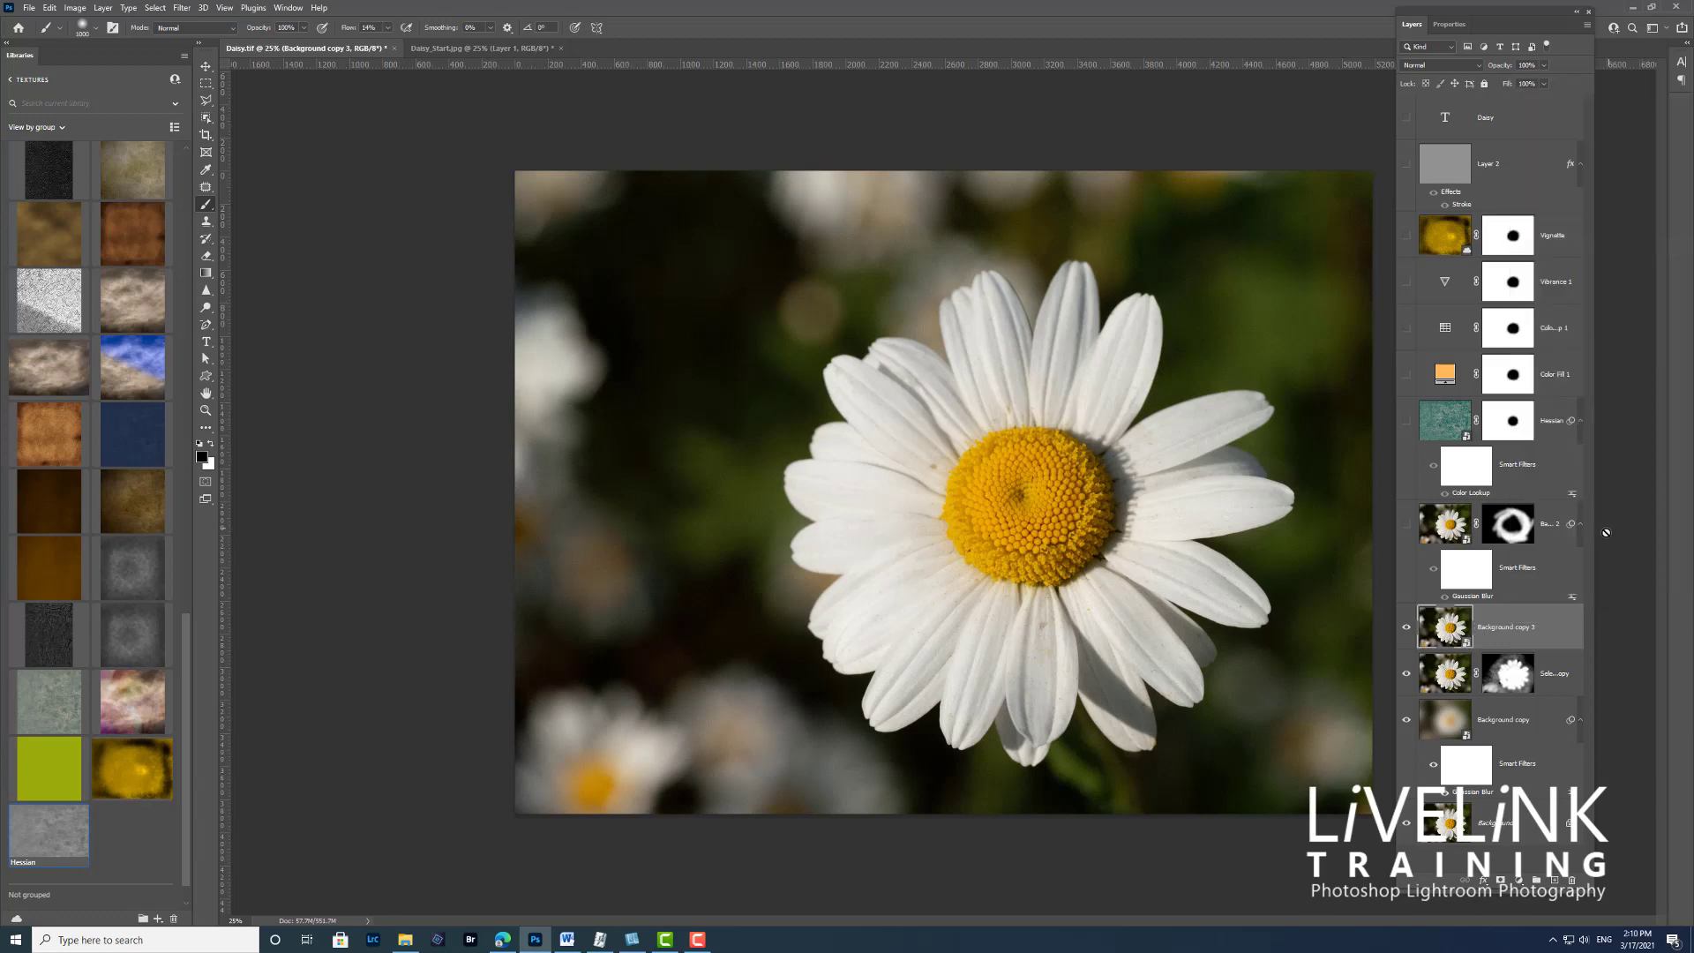
Apply a Gaussian Blur smart filter with a 10-pixel radius to the Background copy 3 layer
click(183, 7)
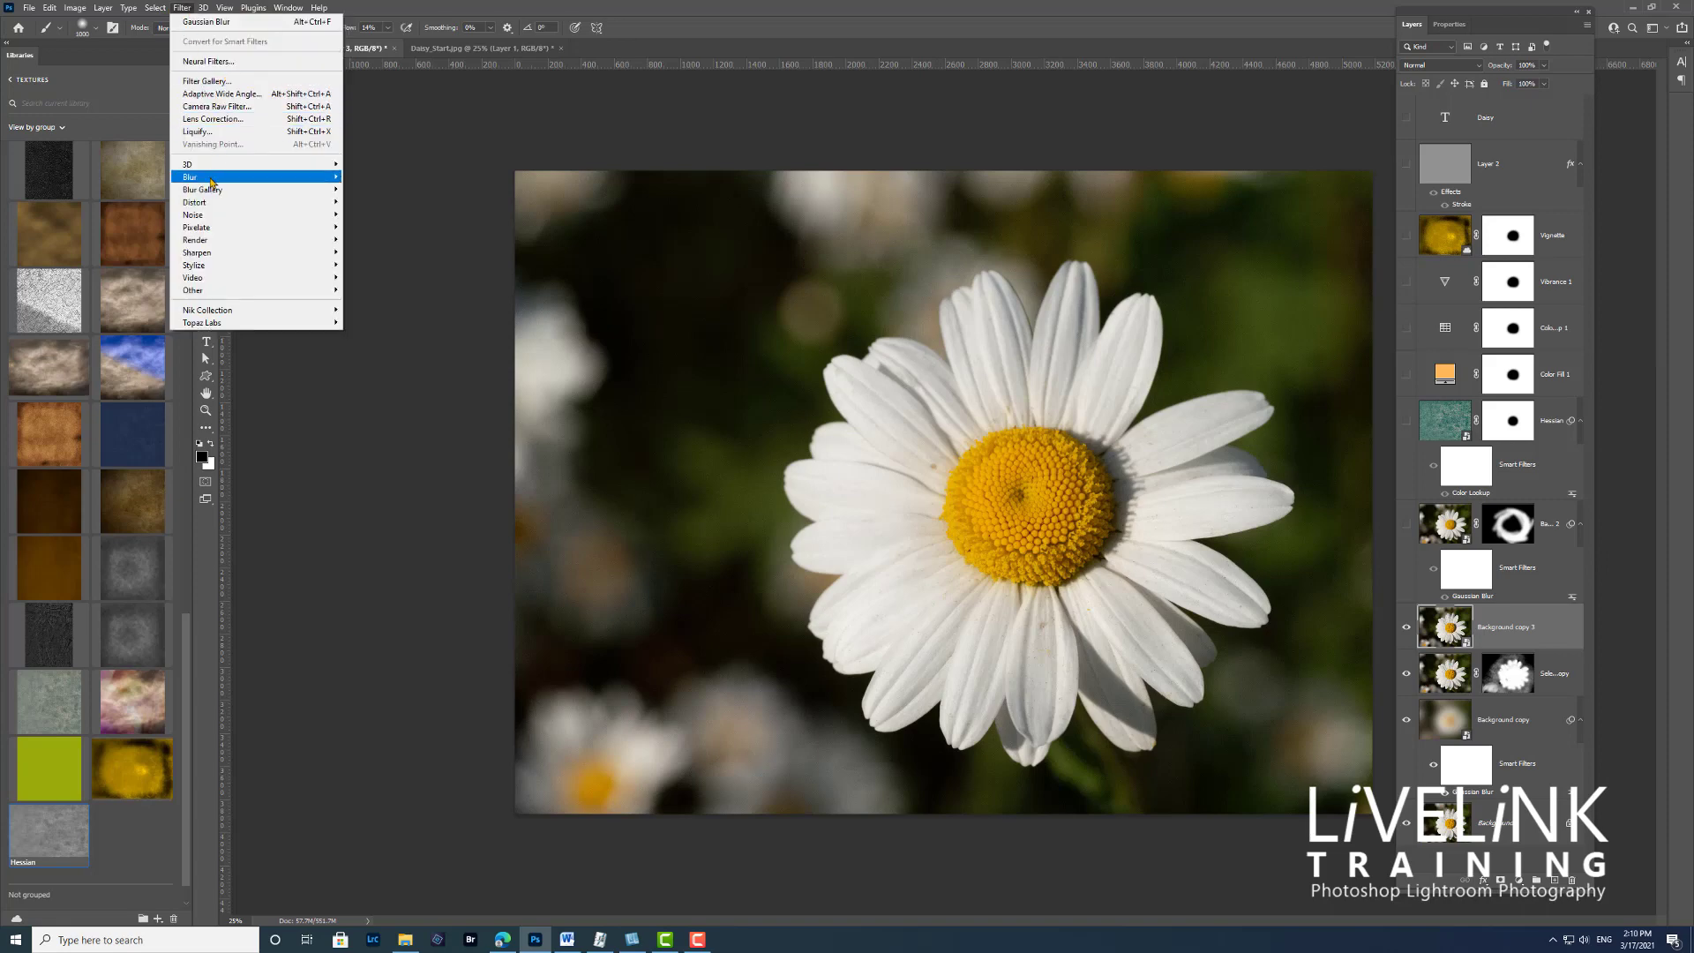
mouse_move(215, 178)
click(379, 228)
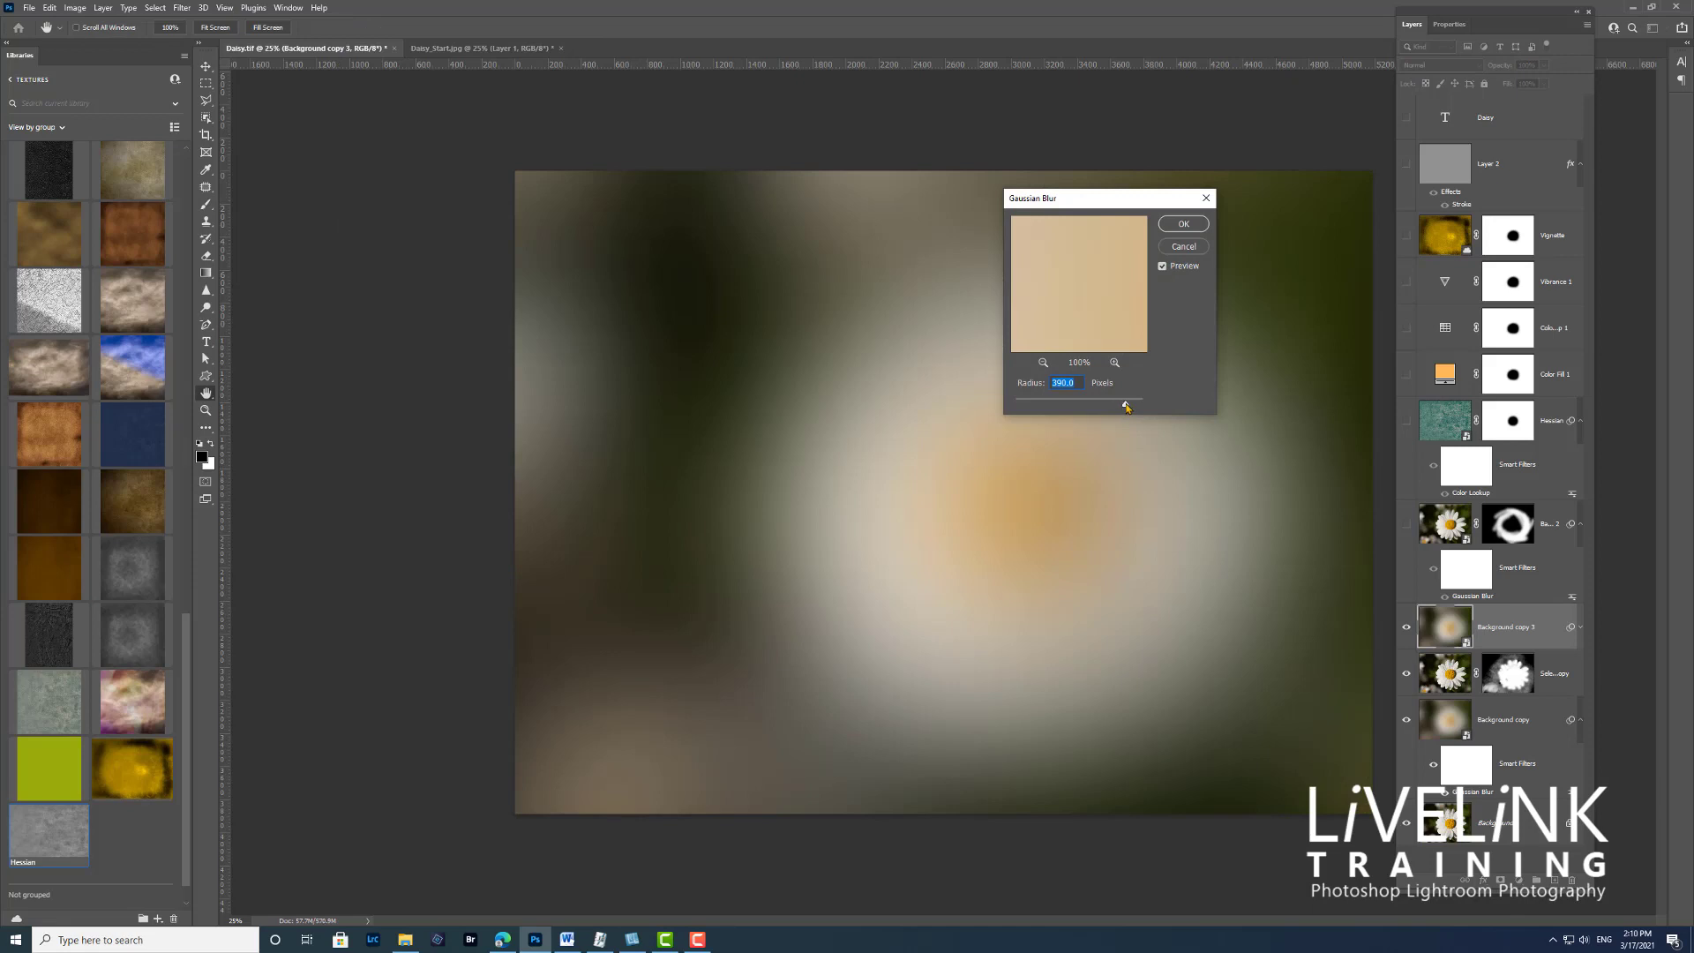
drag(1126, 407, 1041, 411)
drag(1102, 214, 1223, 219)
drag(1161, 411, 1189, 417)
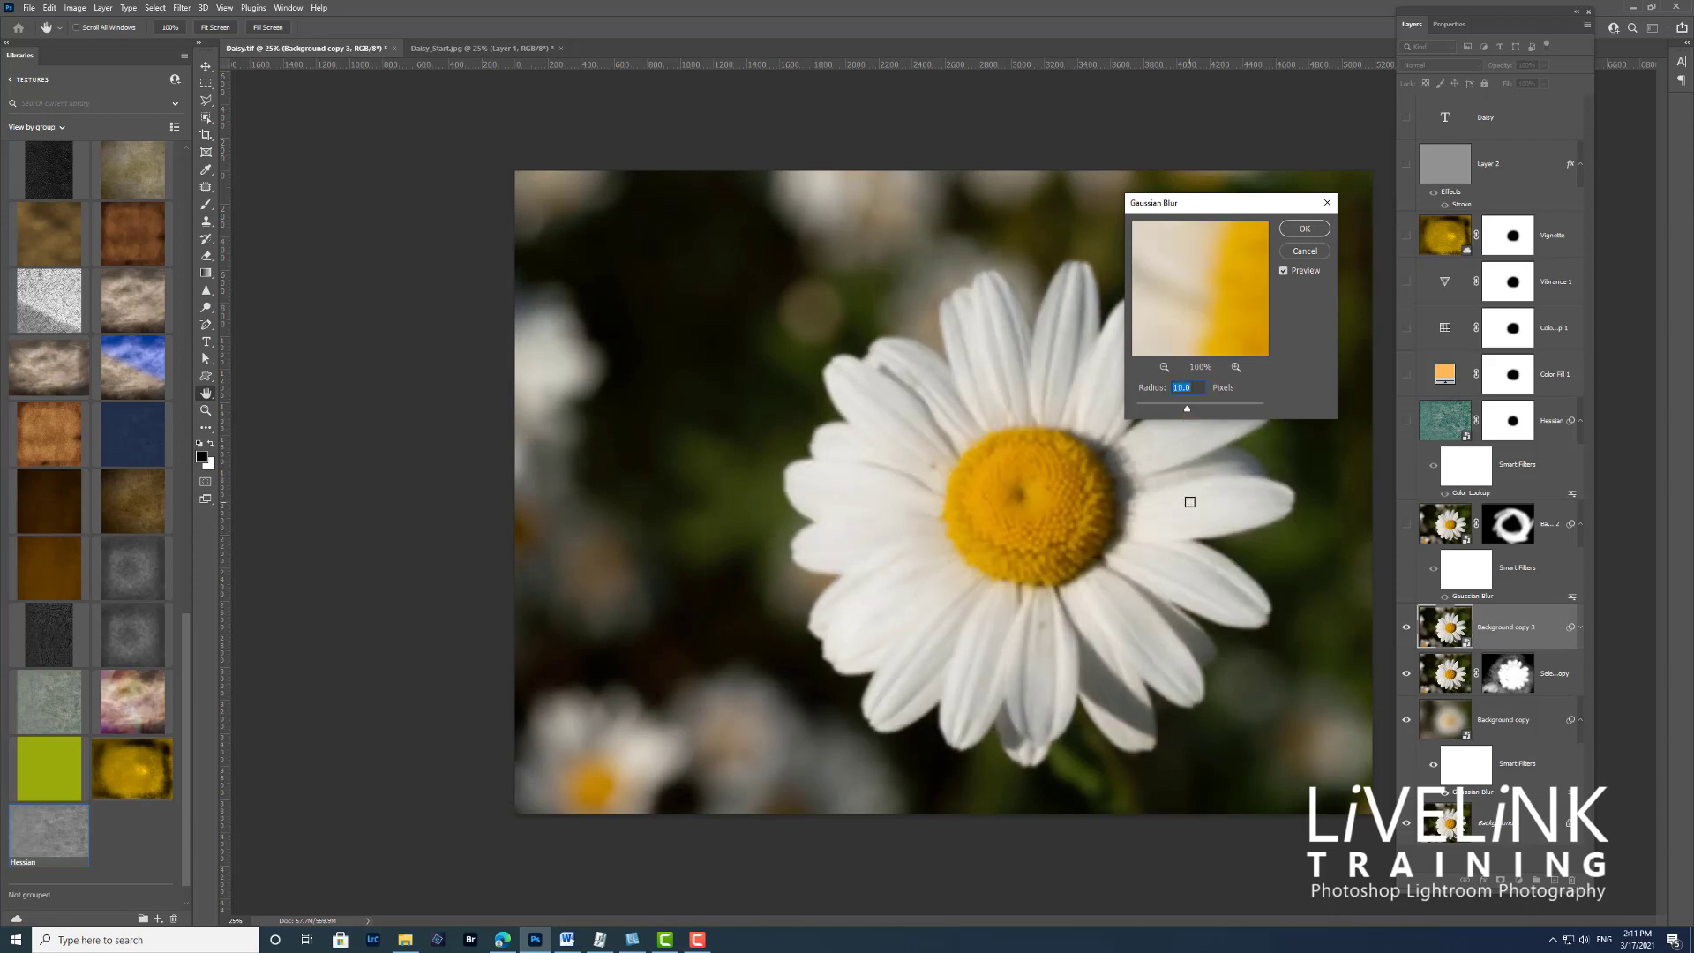
click(1306, 231)
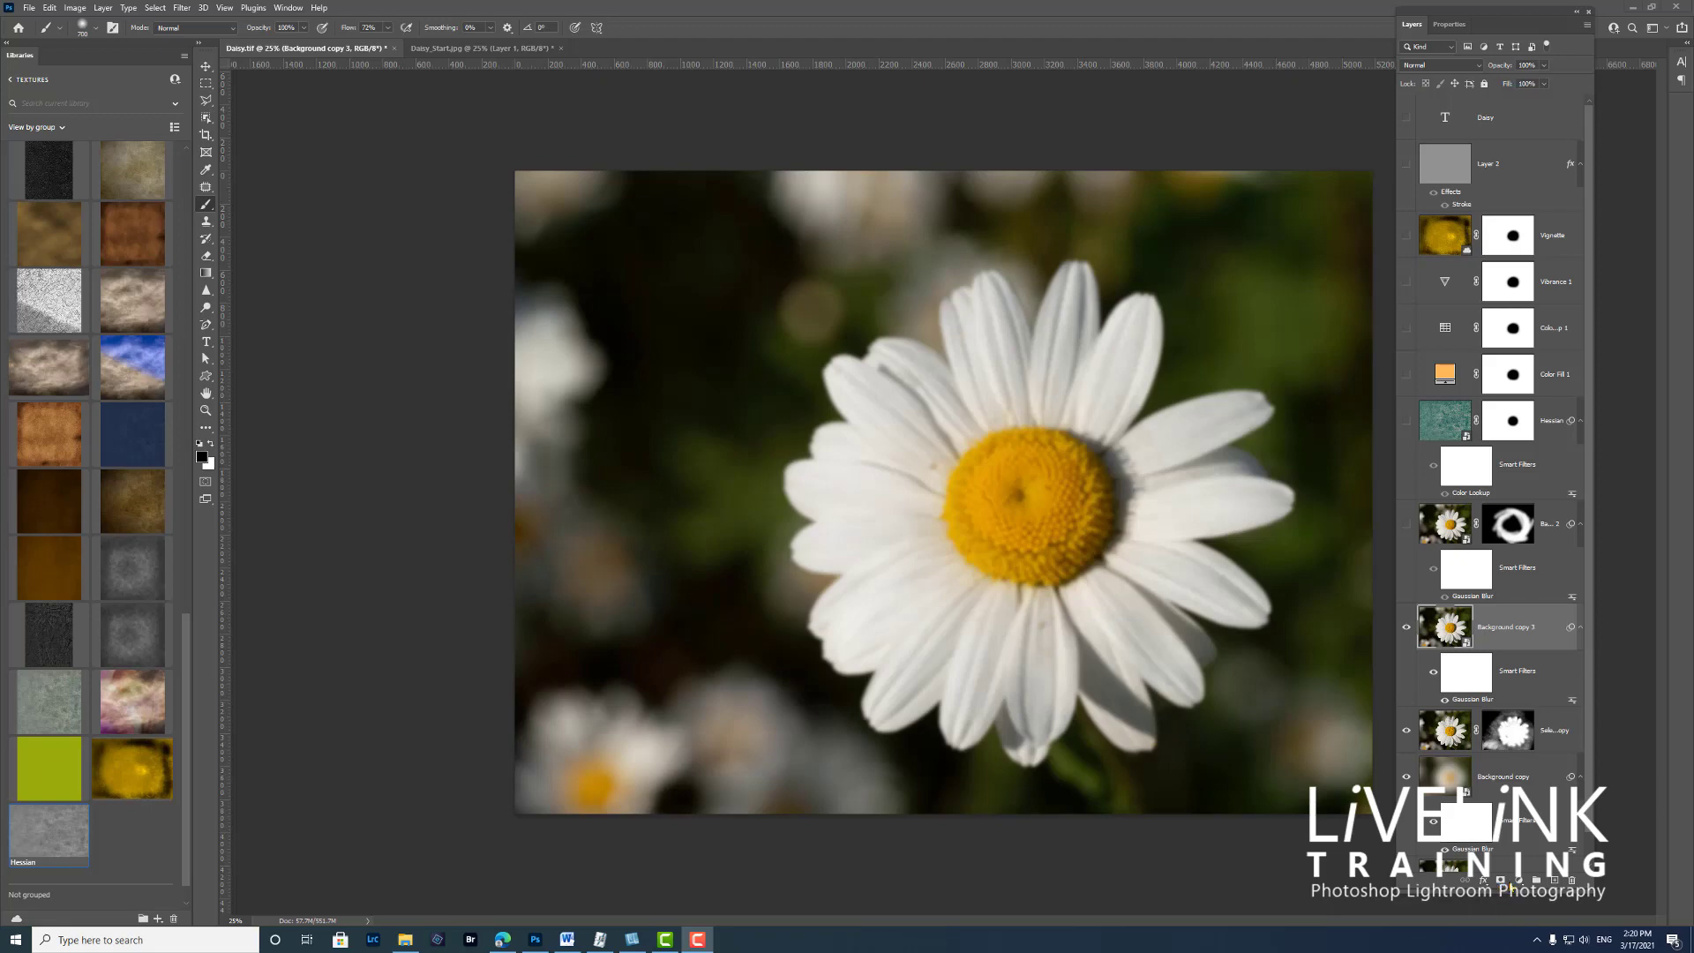
Add a black mask to the blurred Background copy 3 layer and paint a white ring around the daisy's petal edges
alt+click(1500, 881)
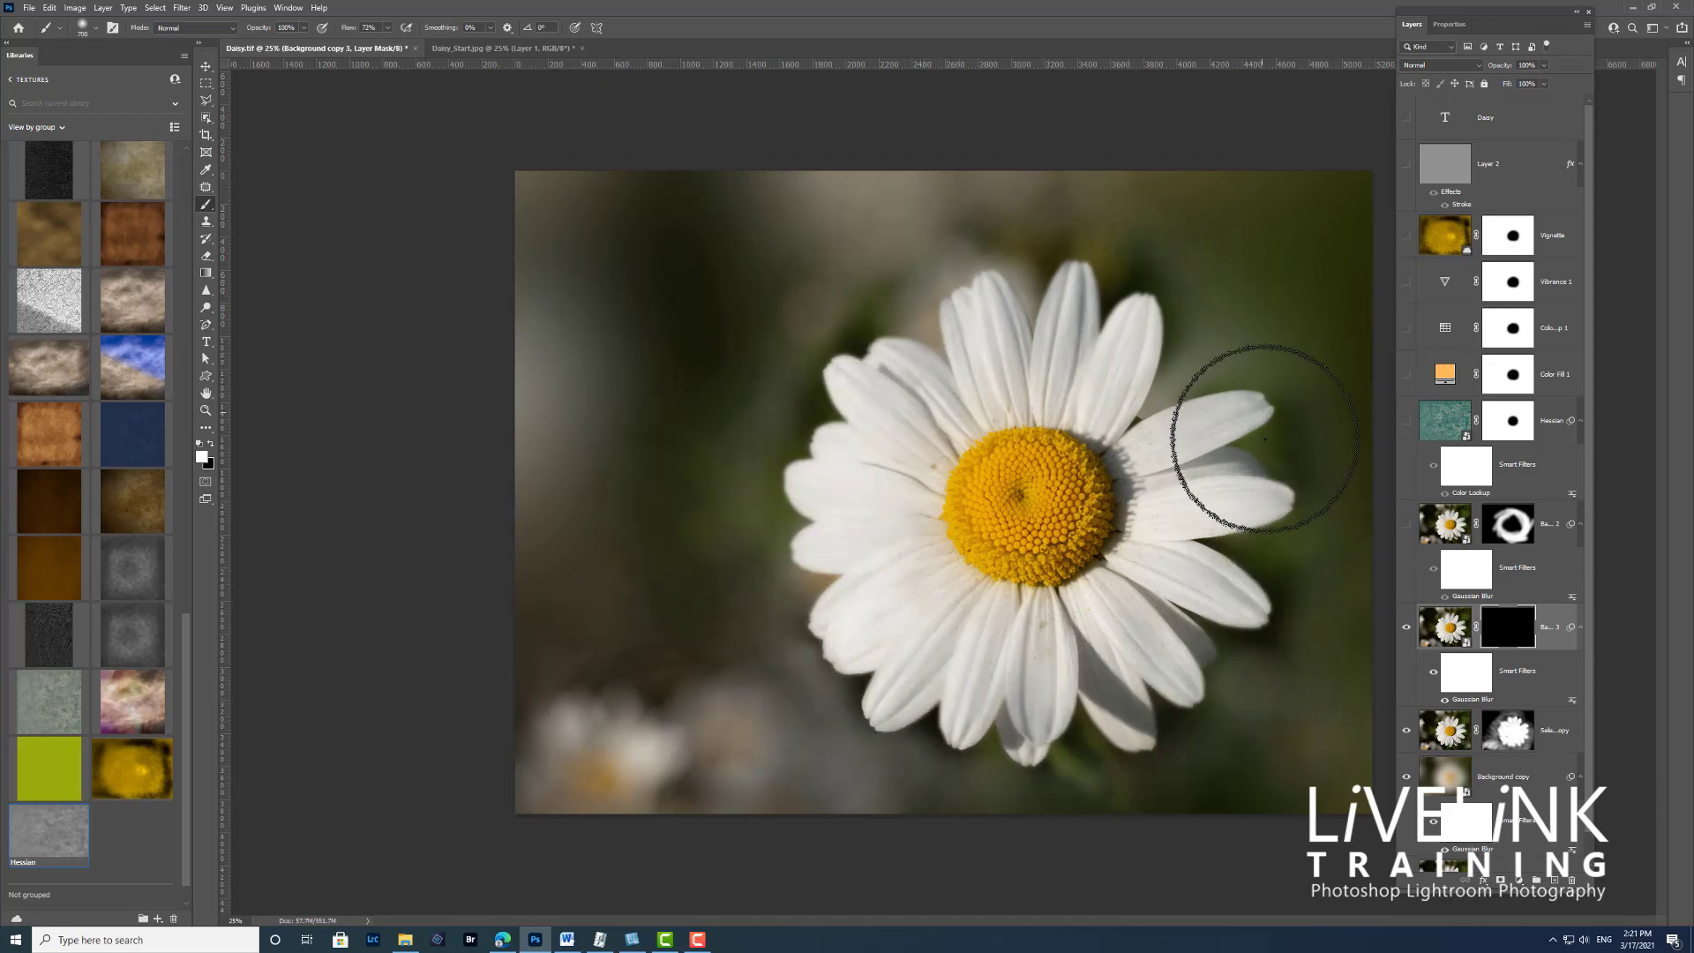
mouse_move(1265, 438)
mouse_down()
mouse_move(809, 419)
mouse_move(799, 483)
mouse_move(826, 445)
mouse_move(842, 626)
mouse_move(906, 719)
mouse_move(1052, 756)
mouse_move(1198, 677)
mouse_move(1180, 677)
mouse_move(1223, 590)
mouse_move(1255, 425)
mouse_move(1211, 393)
mouse_move(1180, 411)
mouse_move(1195, 394)
mouse_move(1166, 395)
mouse_move(1089, 275)
mouse_move(936, 318)
mouse_move(872, 381)
mouse_move(813, 570)
mouse_move(844, 647)
mouse_move(886, 695)
mouse_move(1130, 701)
mouse_up()
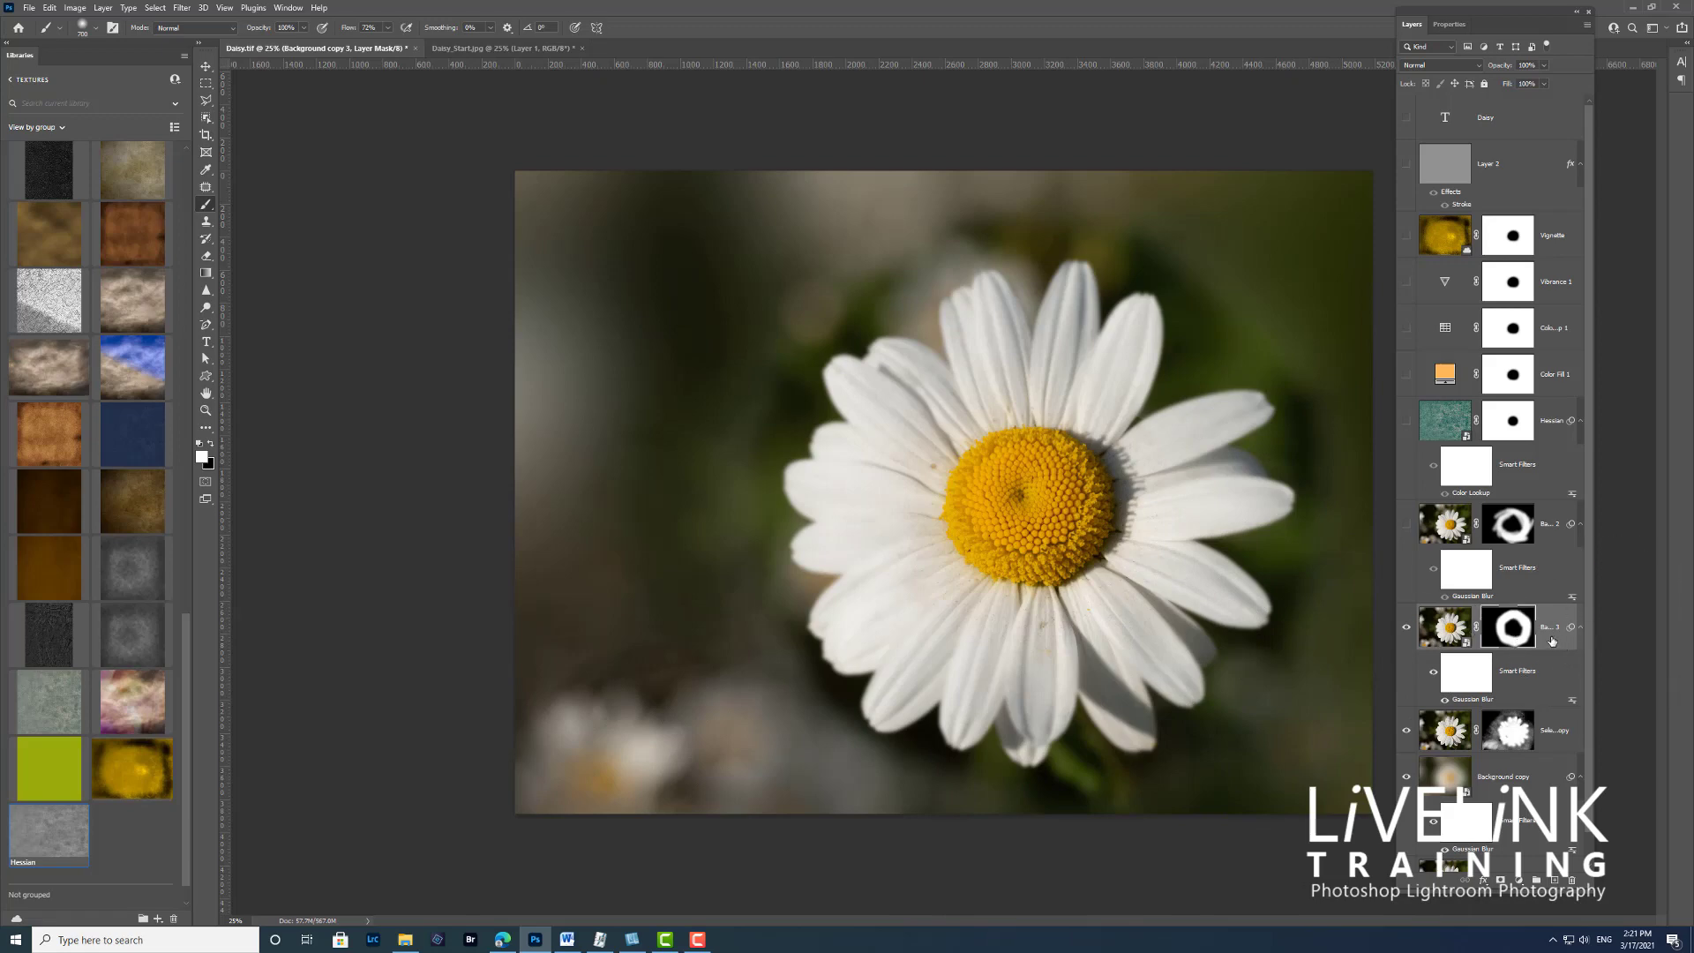
Delete the re-created blur layer, show the original ring-masked blur layer instead, and preview the Hessian texture layer on and off
drag(1552, 640, 1571, 880)
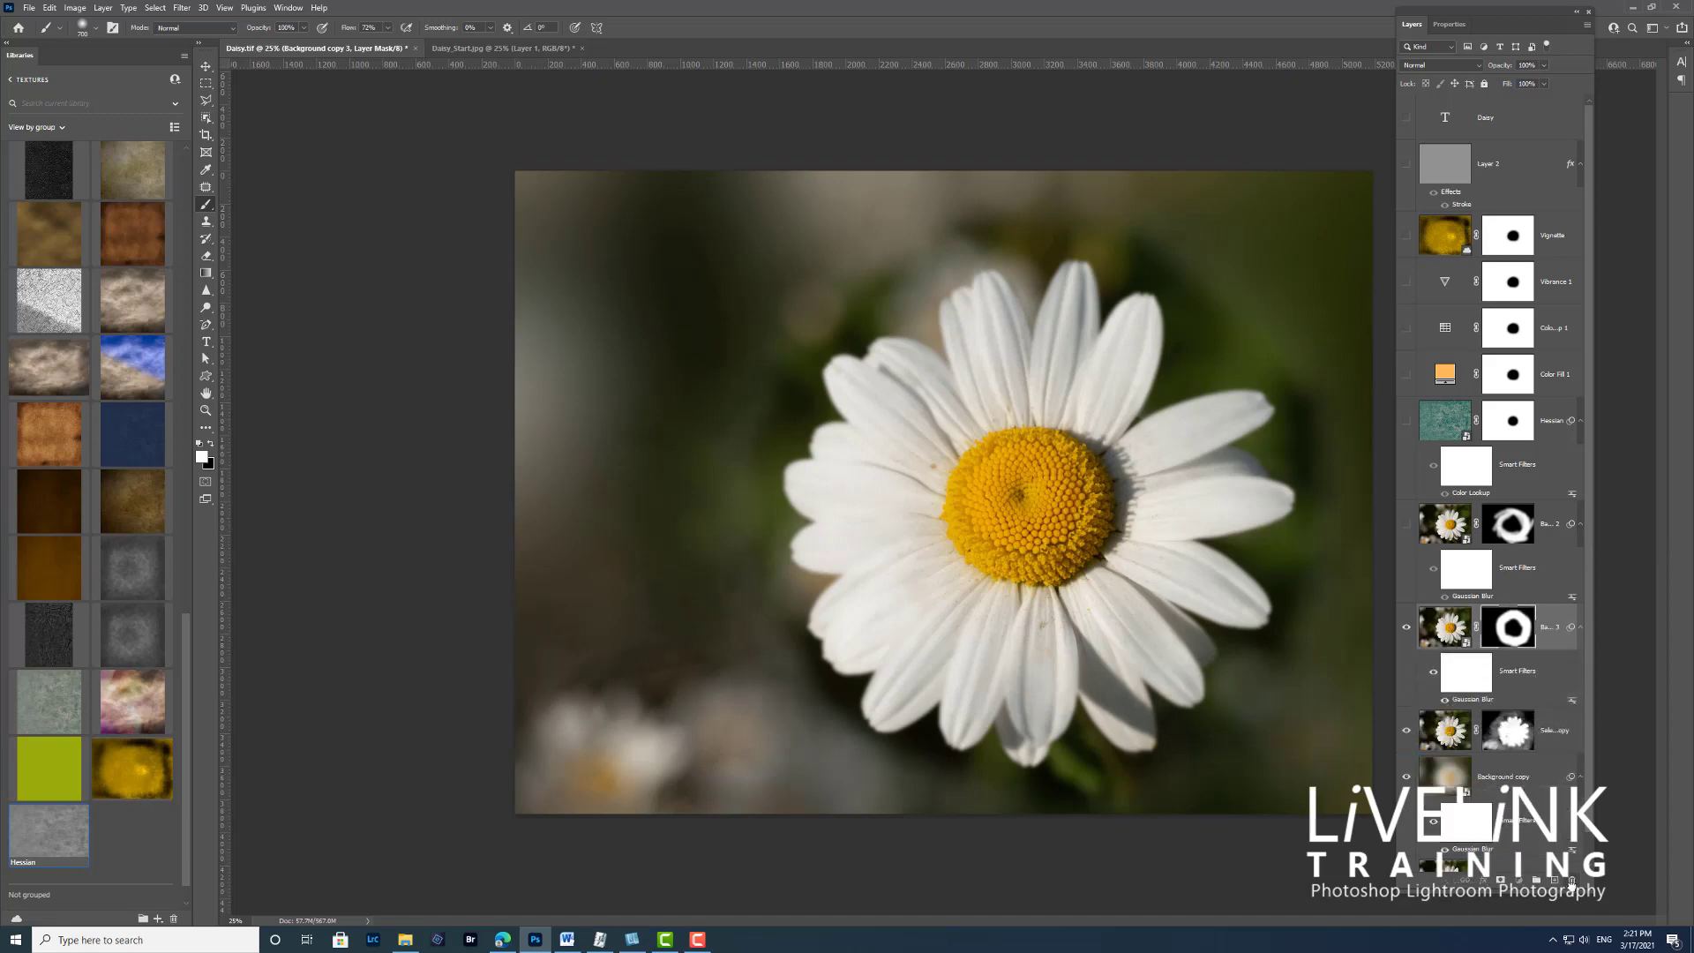
click(1407, 526)
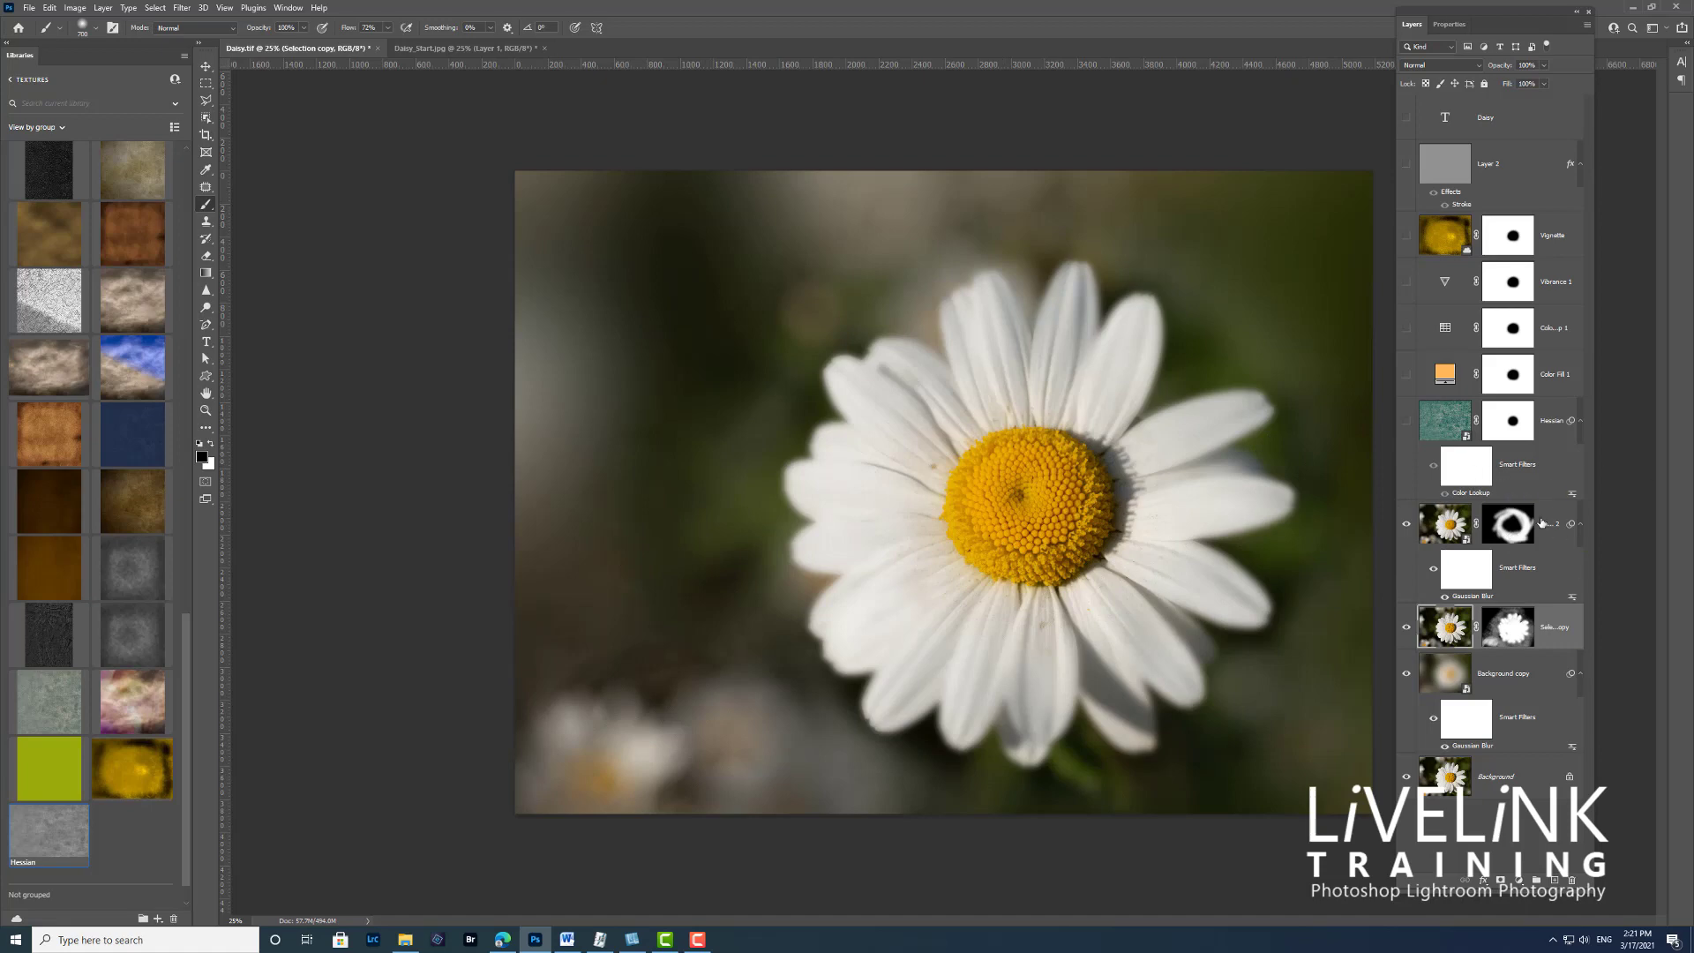
click(1407, 421)
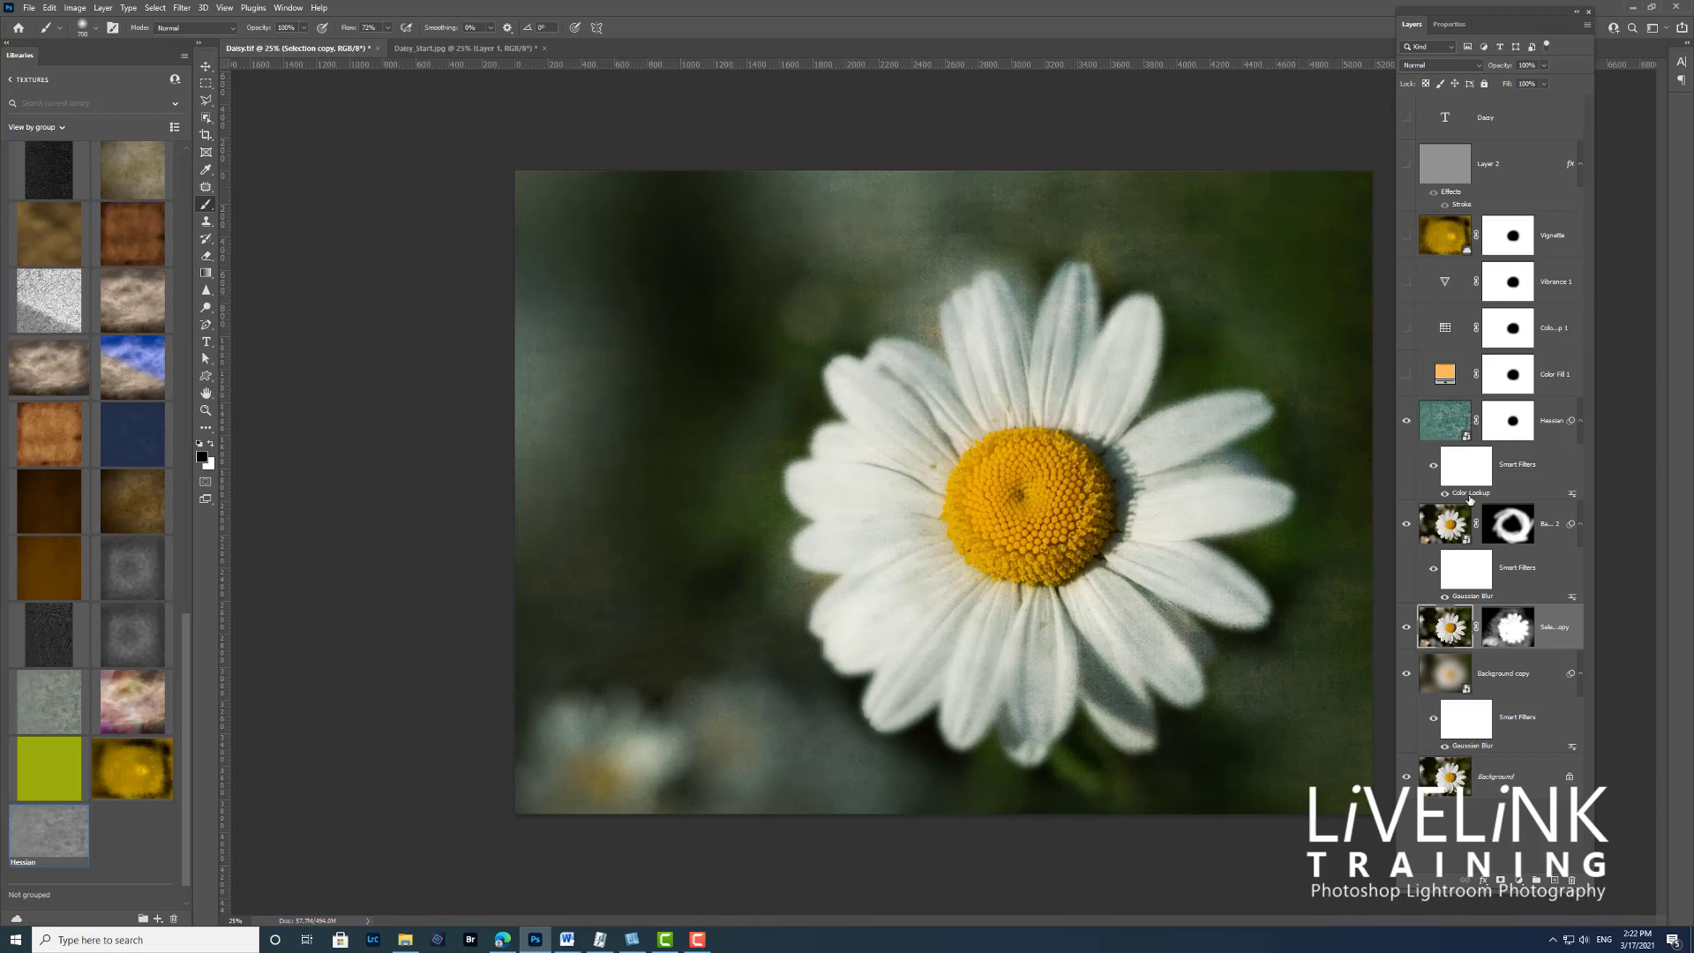
click(1406, 427)
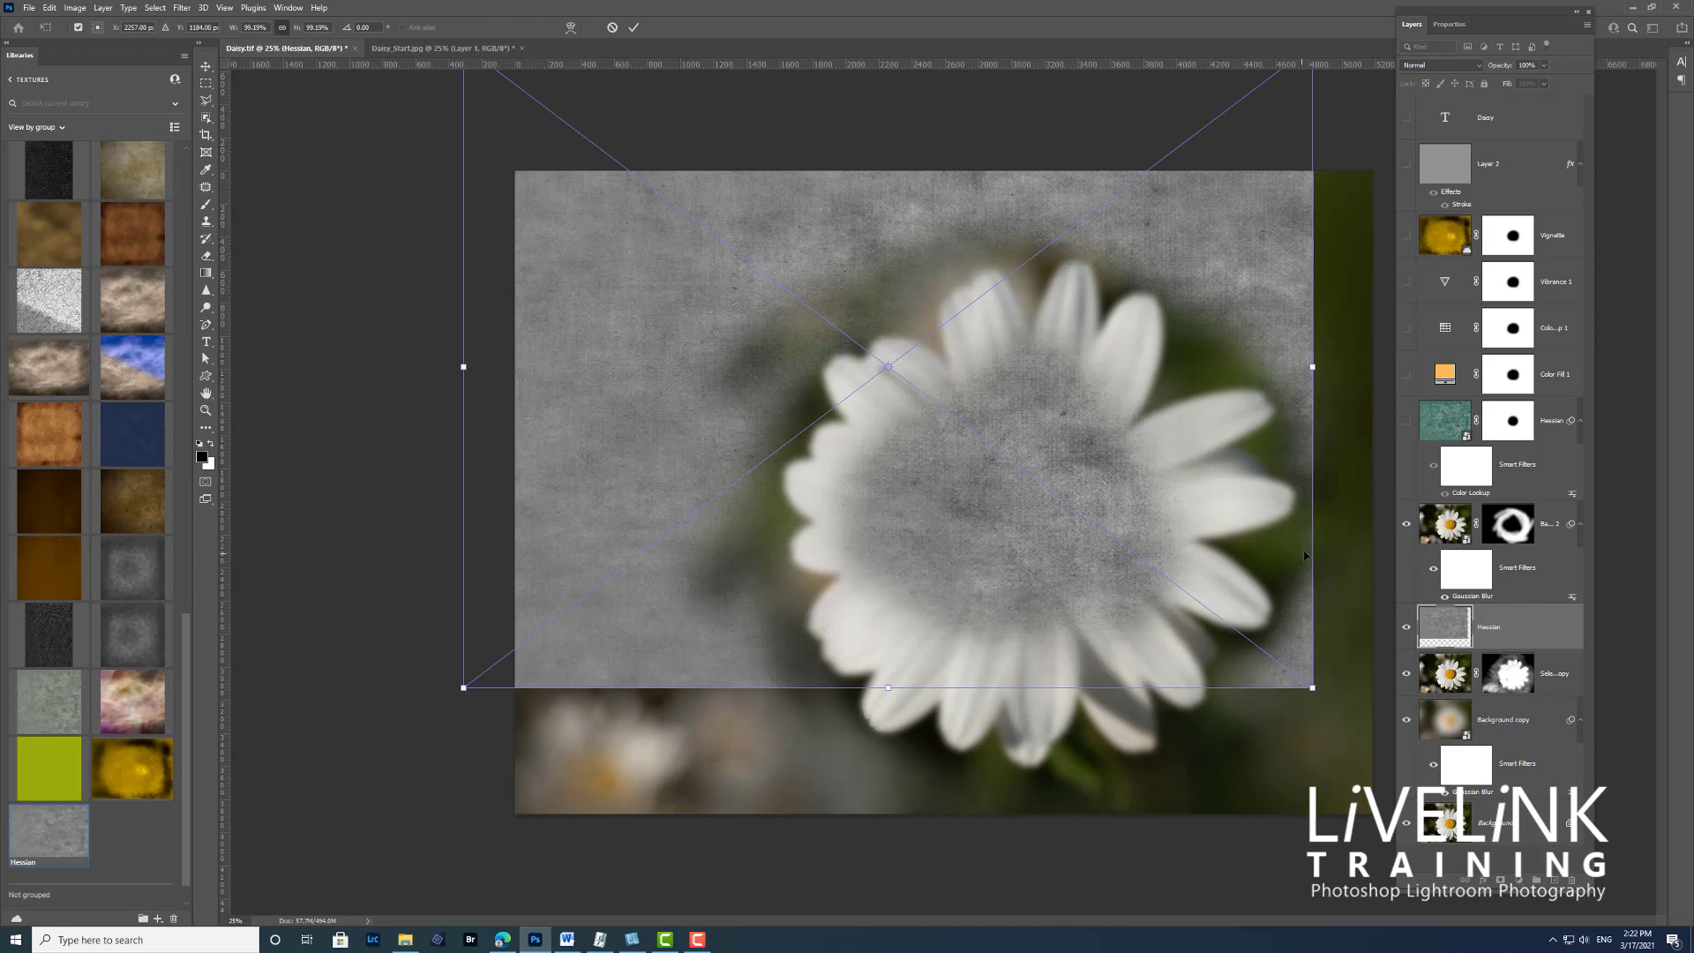
Position and scale the placed Hessian texture to cover the whole canvas, and move its layer above the ring-masked blur layer
drag(835, 216, 883, 337)
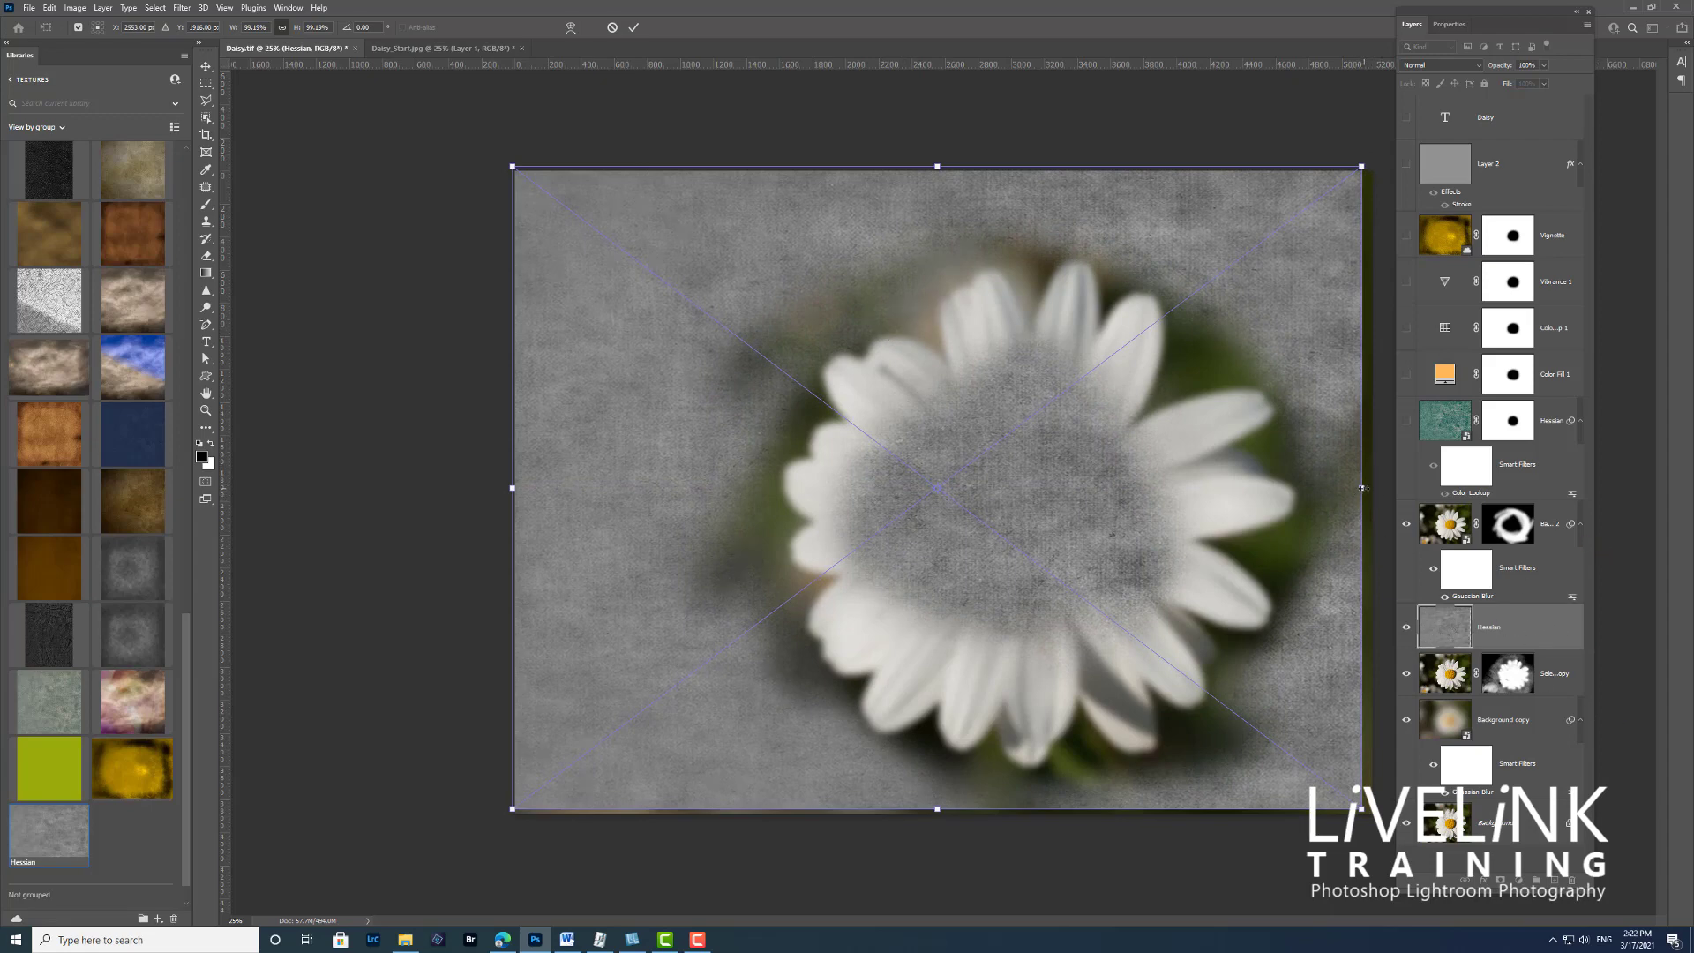
drag(1361, 488, 1377, 488)
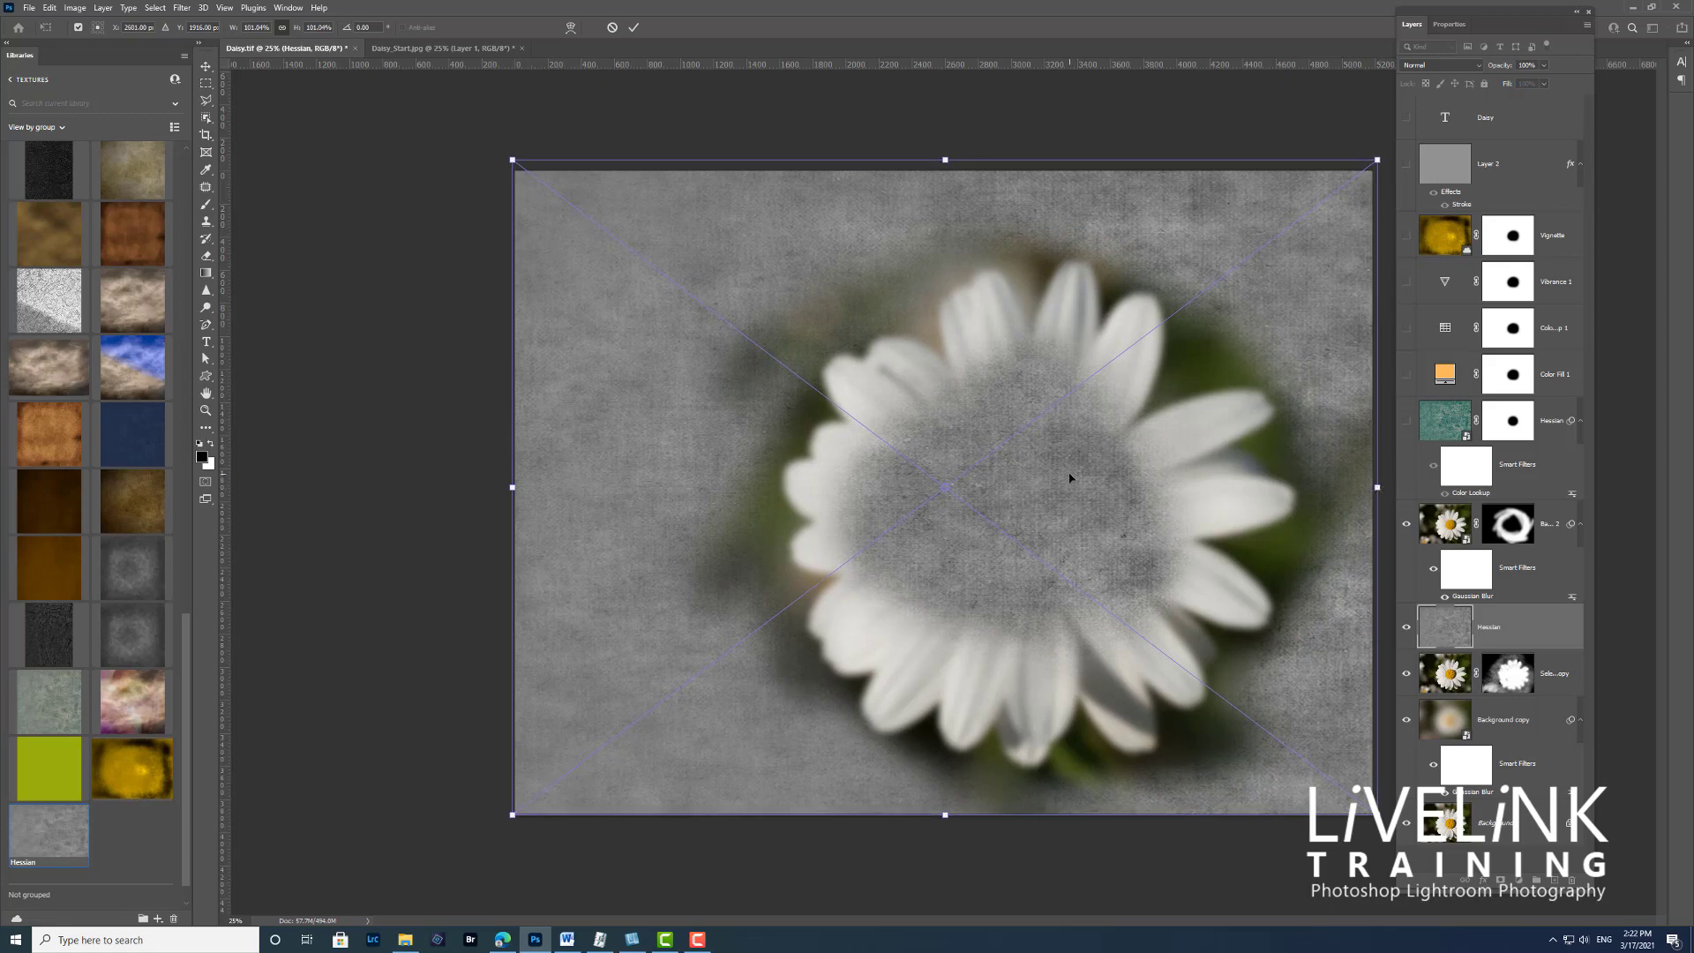
key(Return)
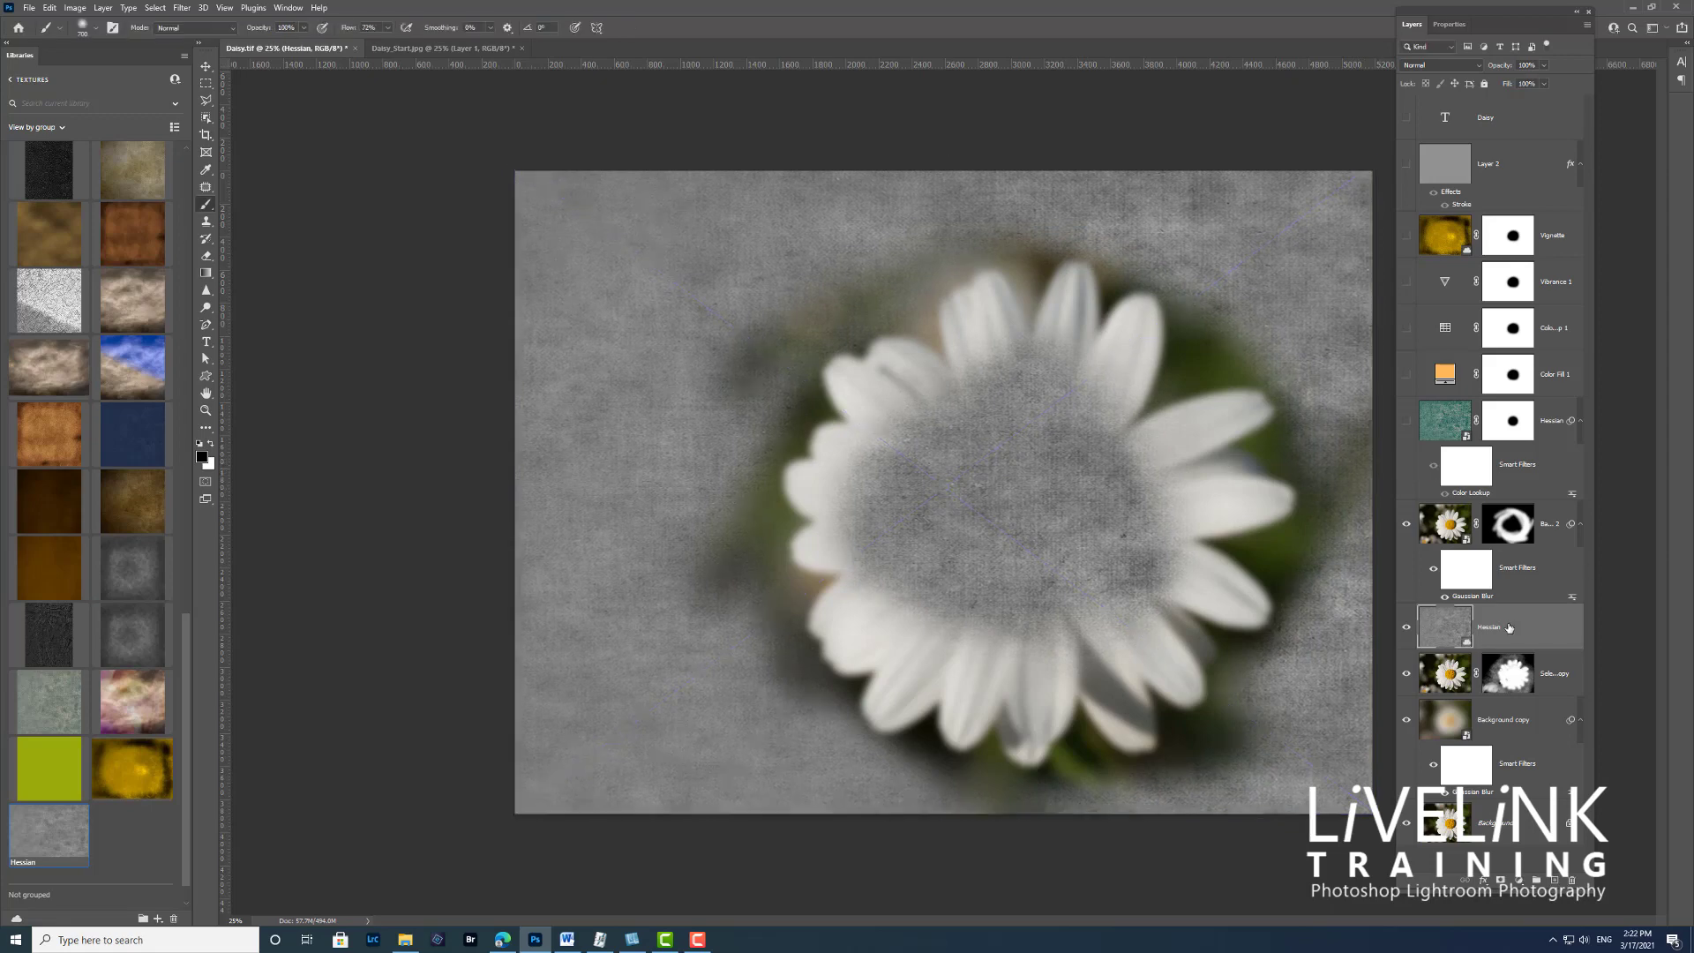
drag(1514, 626, 1524, 530)
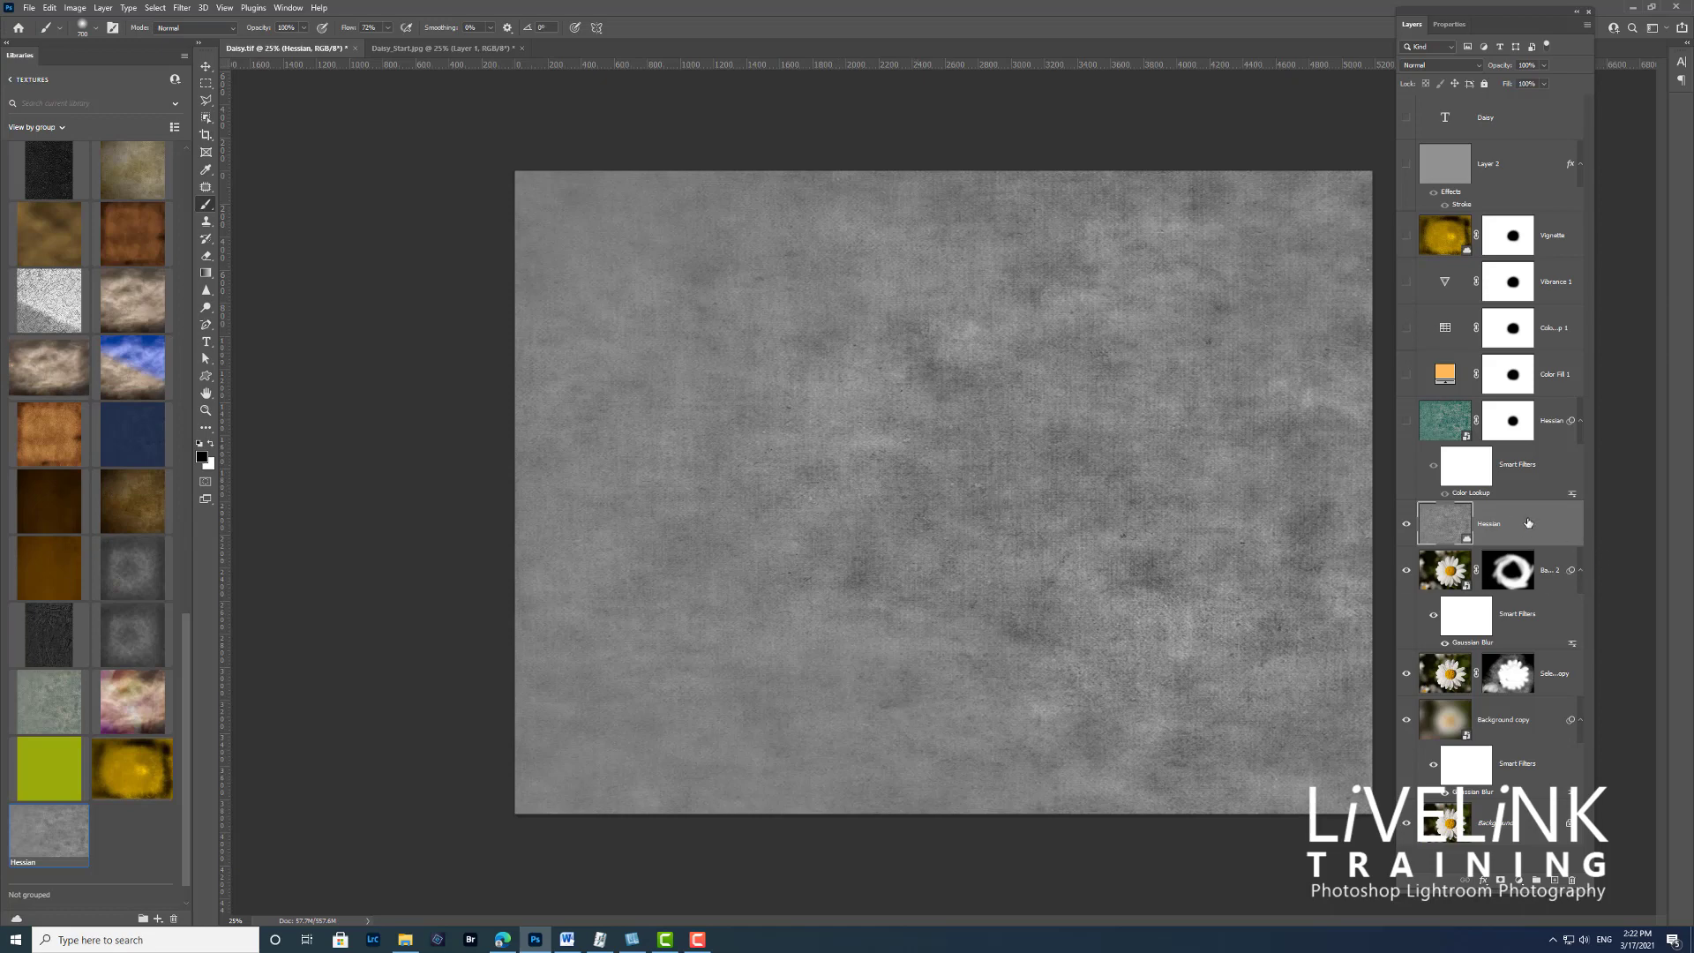
Apply a Color Lookup adjustment with the TealOrangePlusContrast.3DL LUT to the newly placed Hessian layer
click(27, 9)
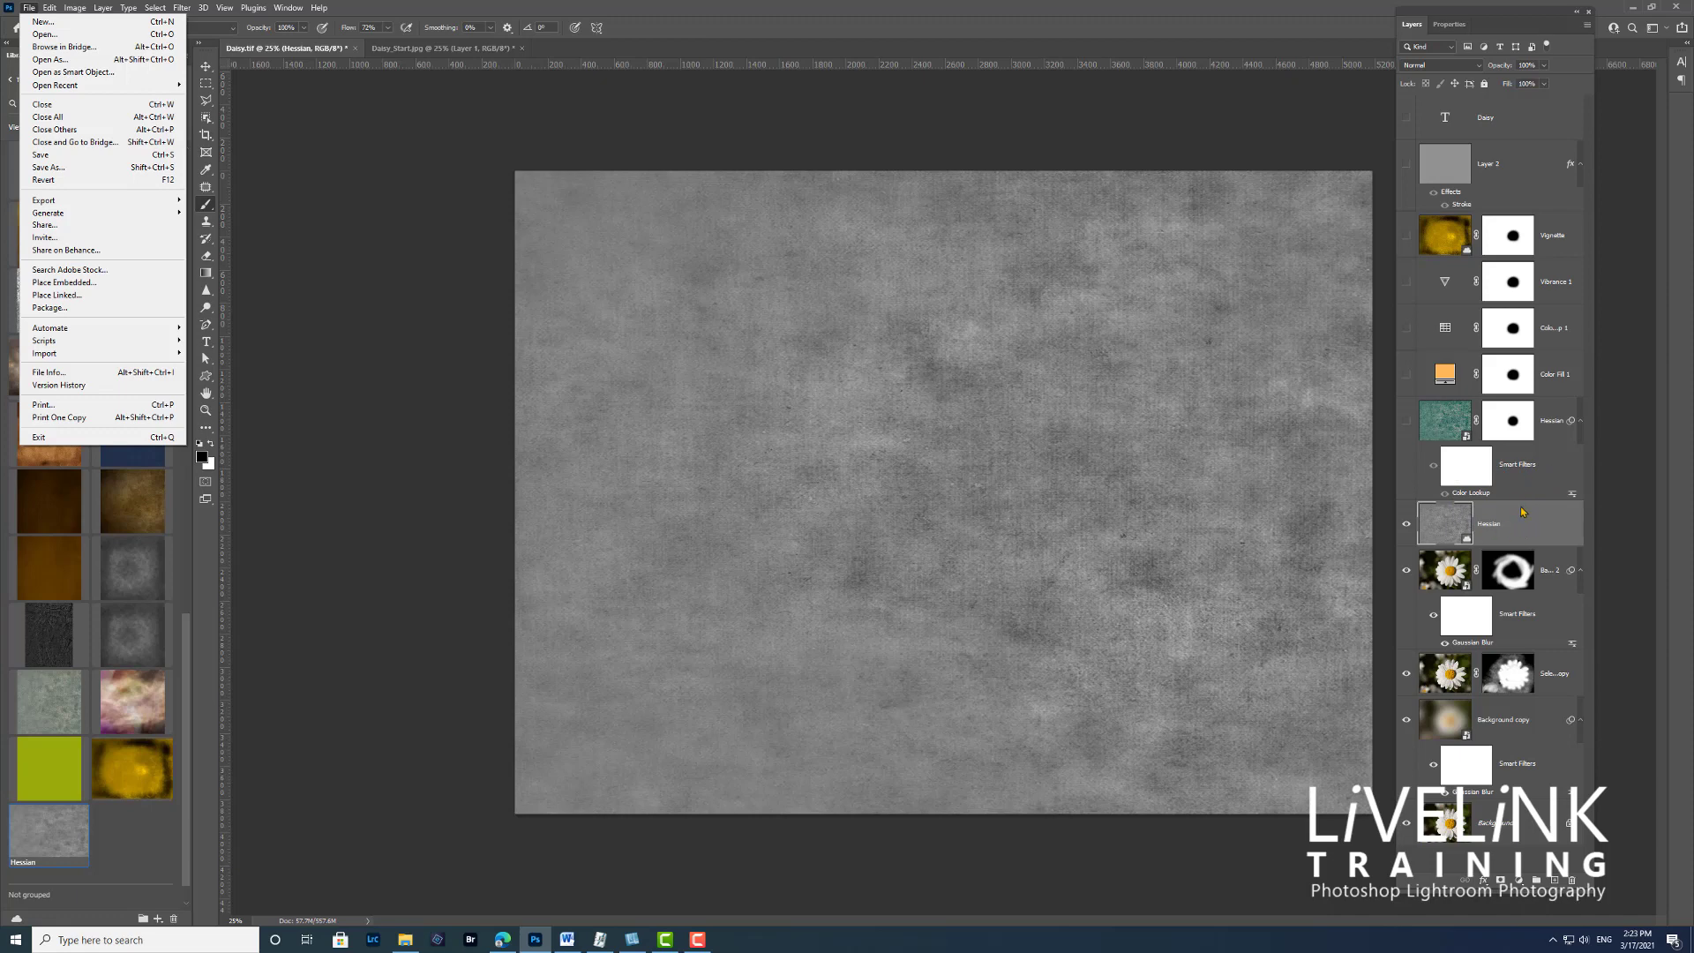
key(Escape)
click(75, 8)
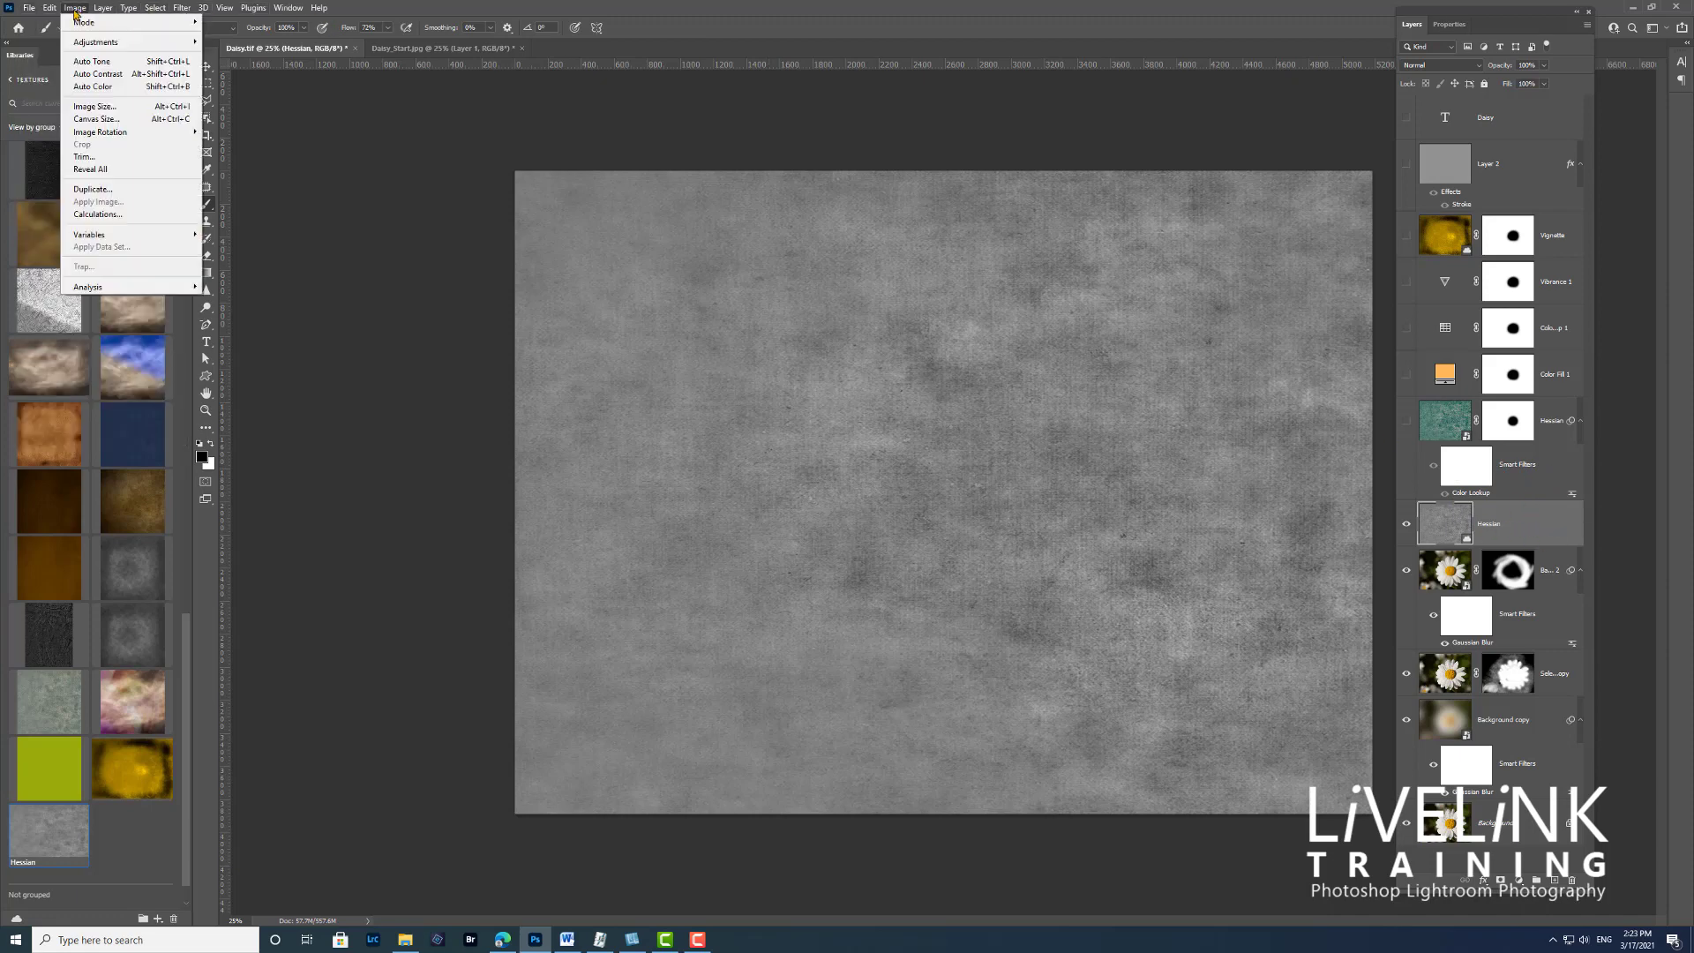
mouse_move(104, 44)
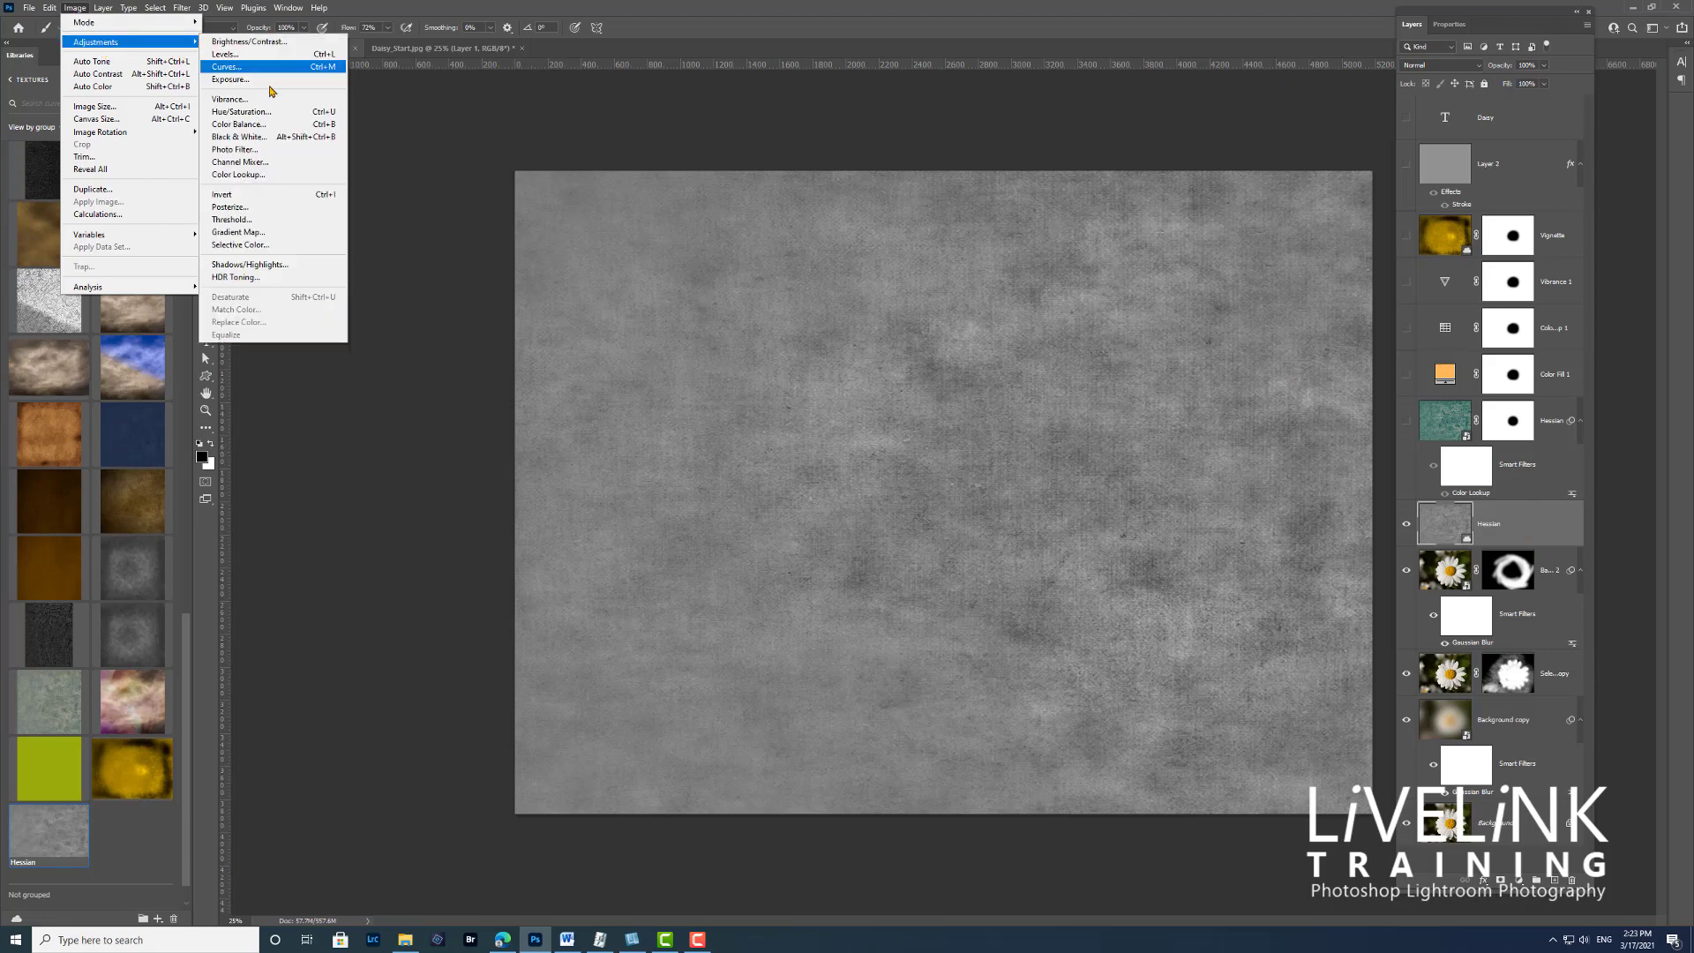
click(254, 175)
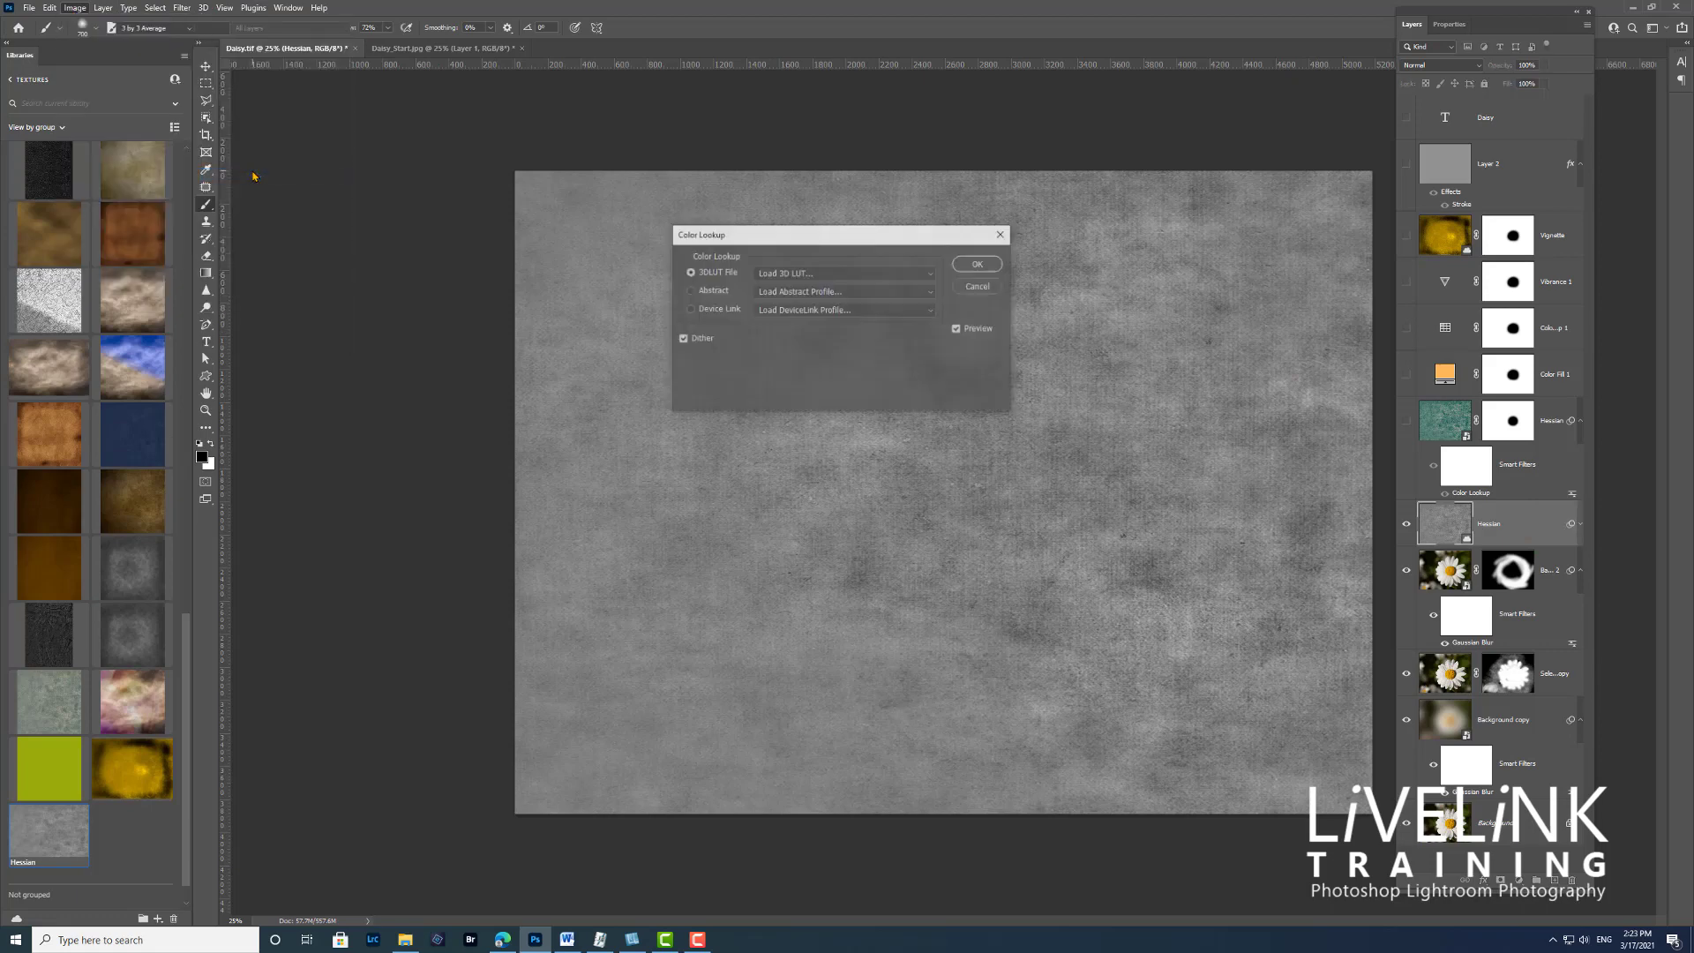
click(933, 274)
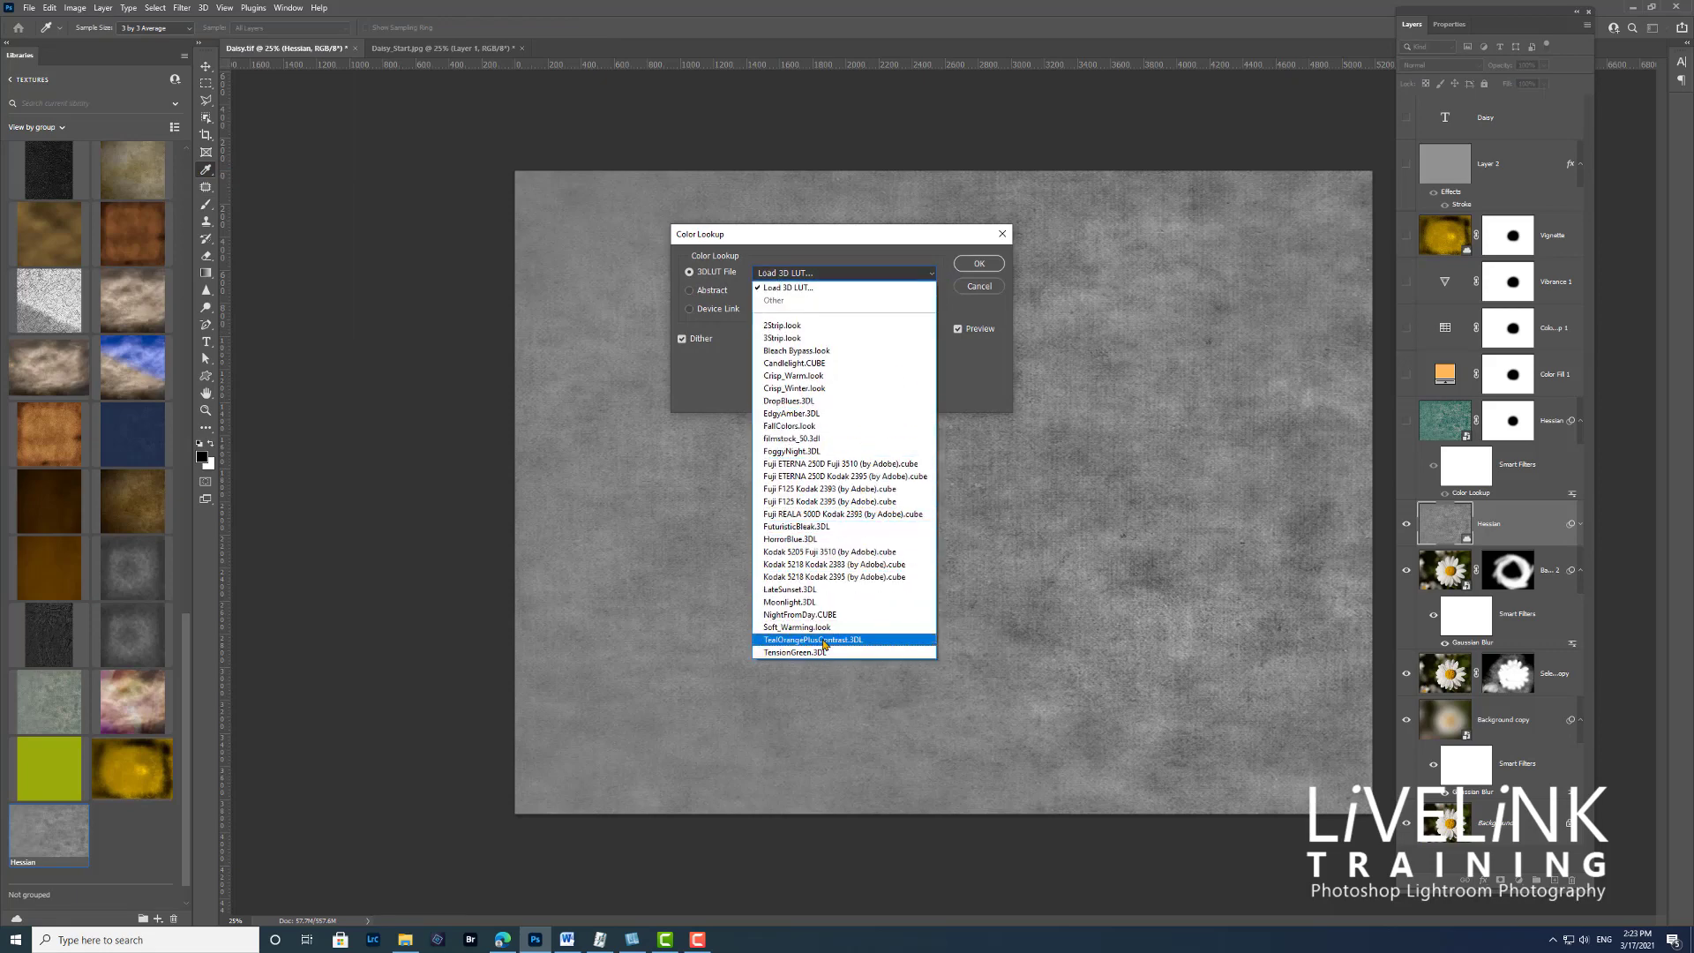
click(871, 641)
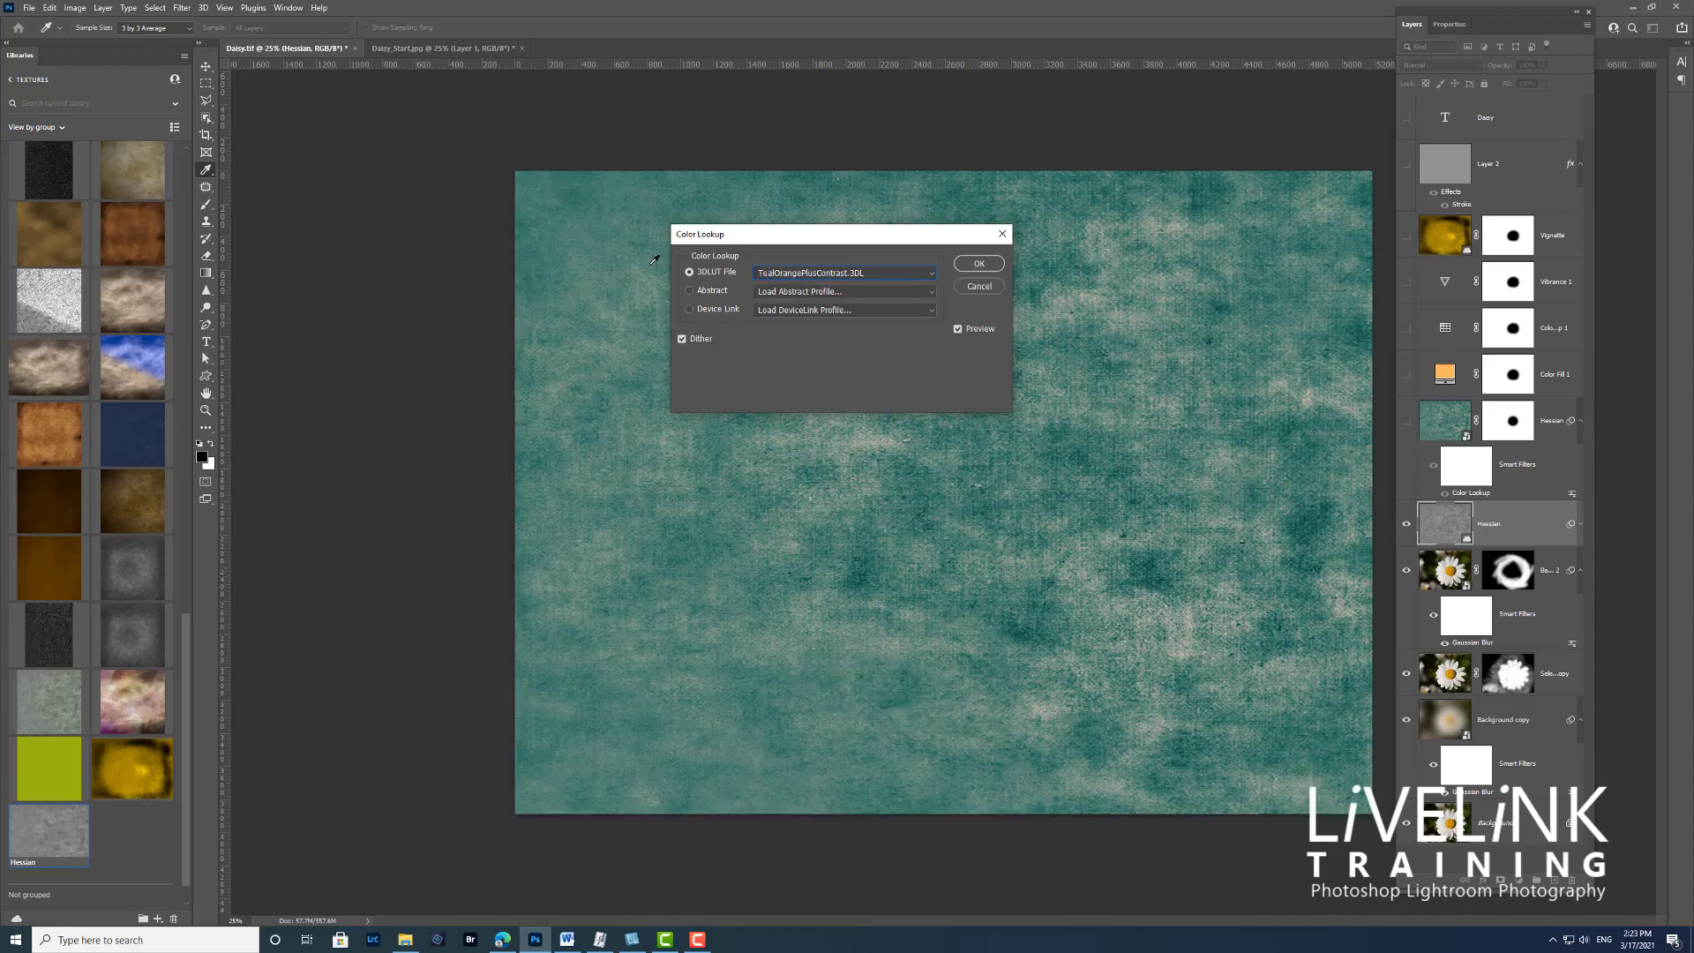
click(980, 264)
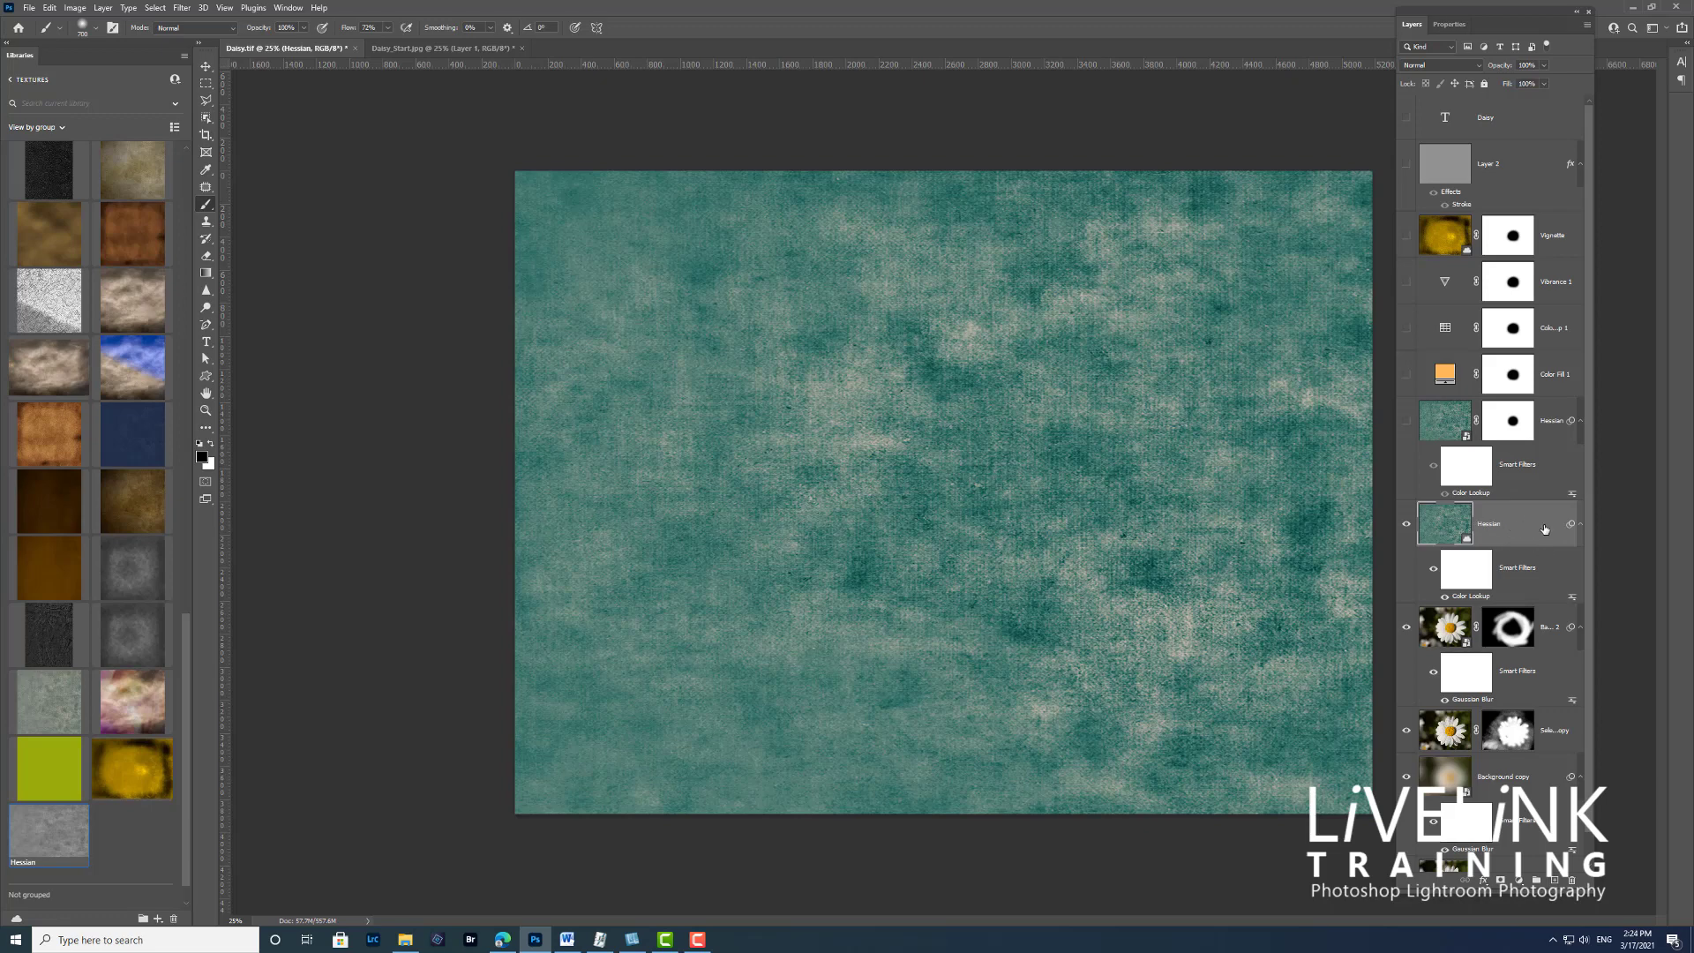
Mask the new Hessian texture off the daisy's yellow centre by painting black at 60% layer opacity, and restore the opacity to 100%
click(1499, 881)
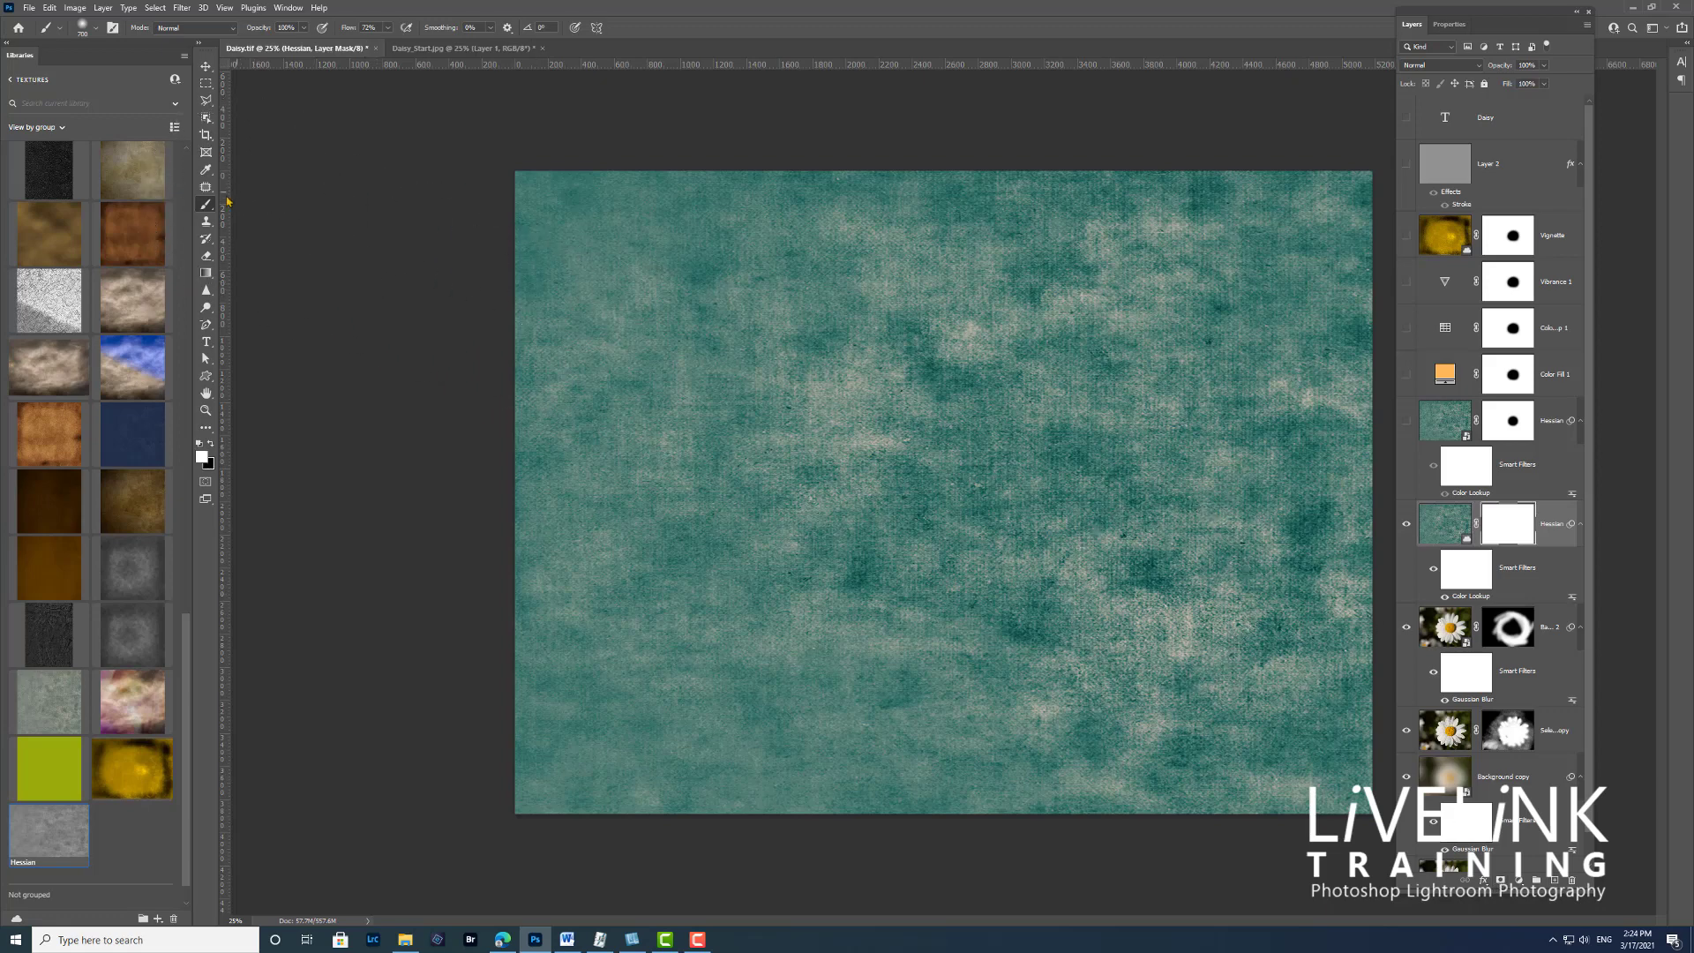
click(210, 444)
click(1544, 67)
drag(1546, 86, 1517, 91)
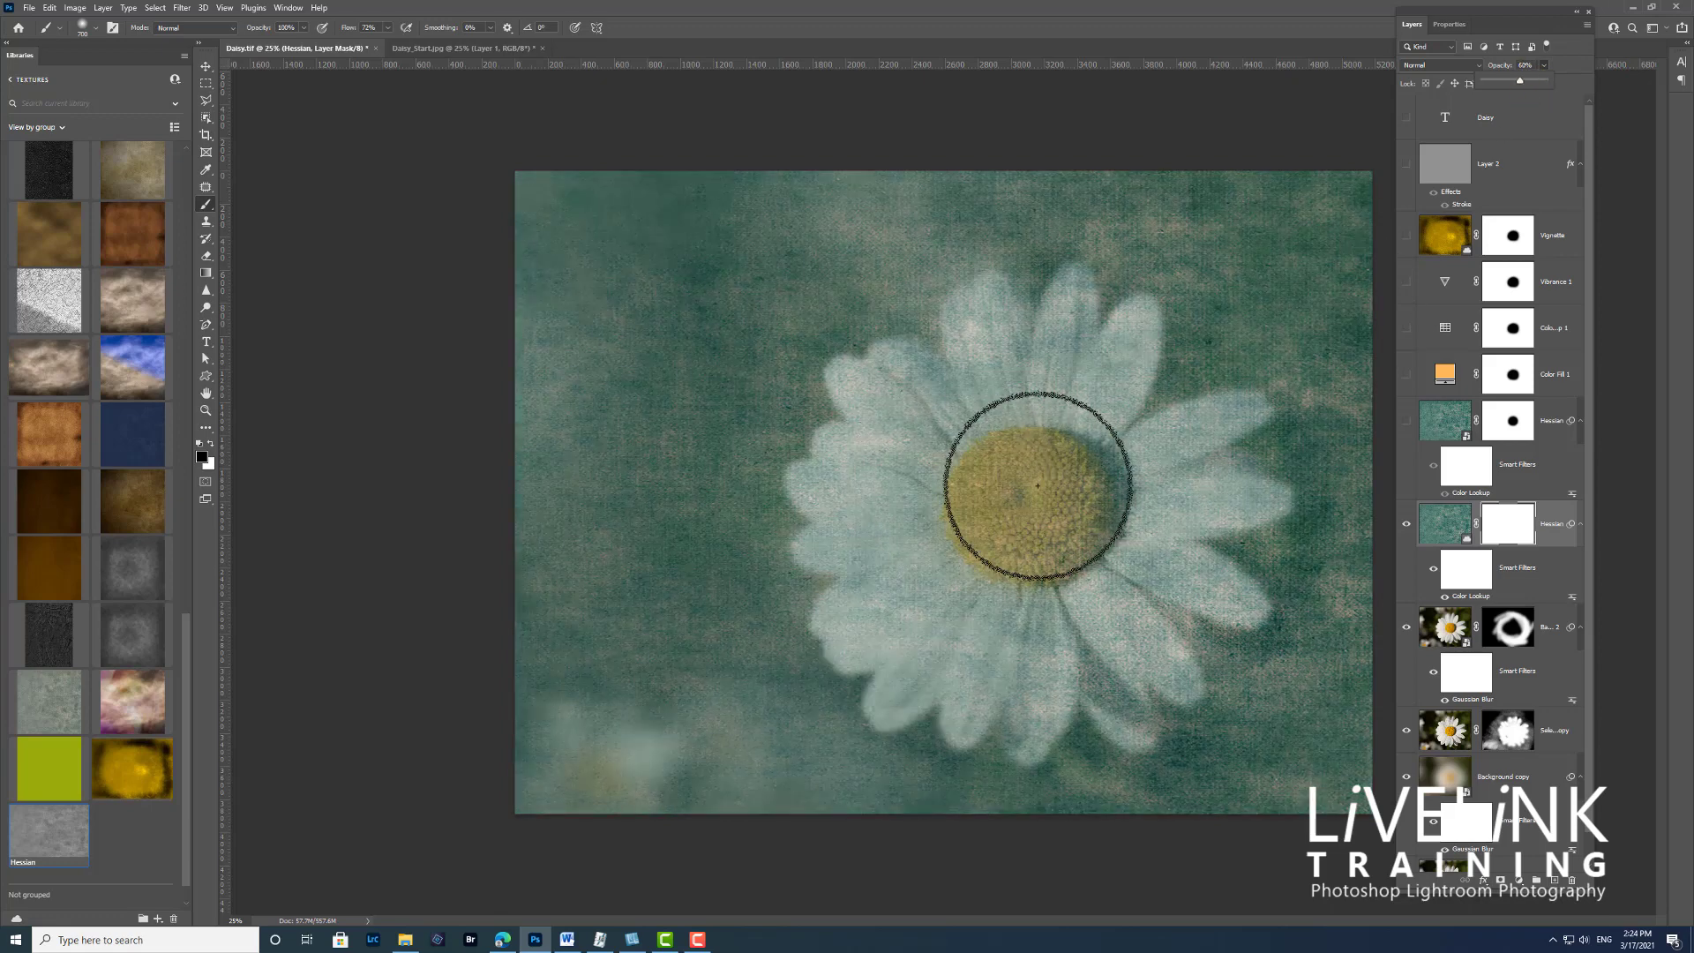
mouse_move(1037, 484)
mouse_down()
mouse_move(1028, 506)
mouse_move(1017, 480)
mouse_move(988, 523)
mouse_move(1062, 518)
mouse_move(1067, 468)
mouse_move(987, 476)
mouse_up()
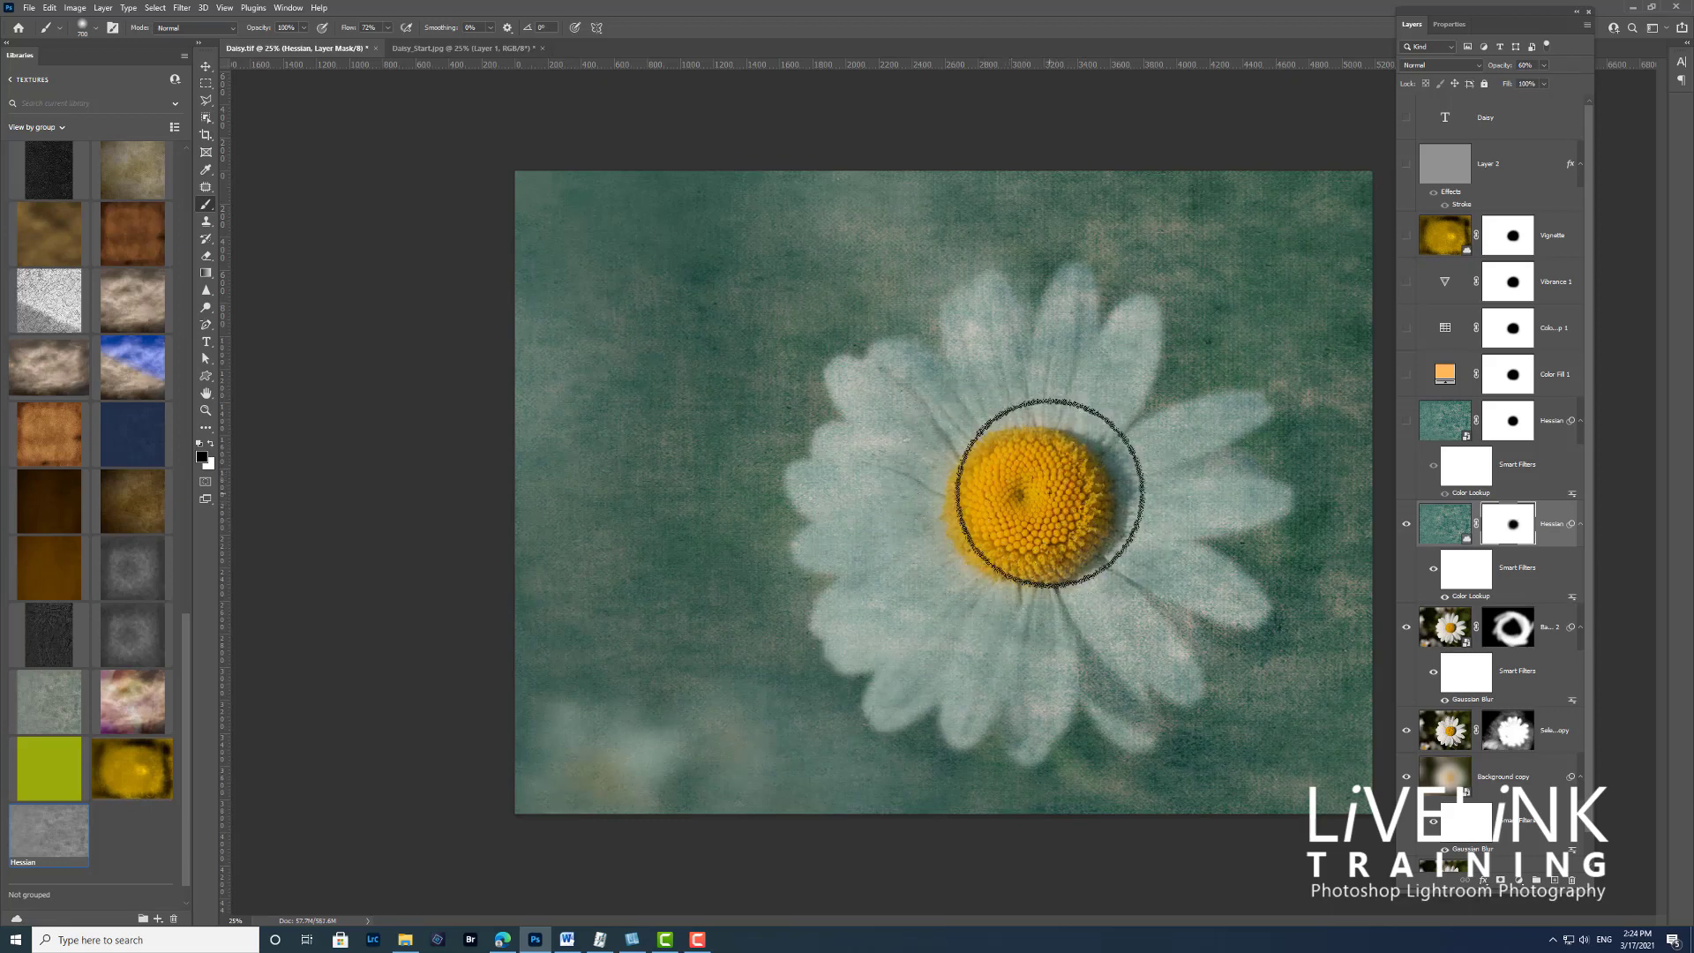
click(1546, 67)
drag(1670, 112, 1669, 112)
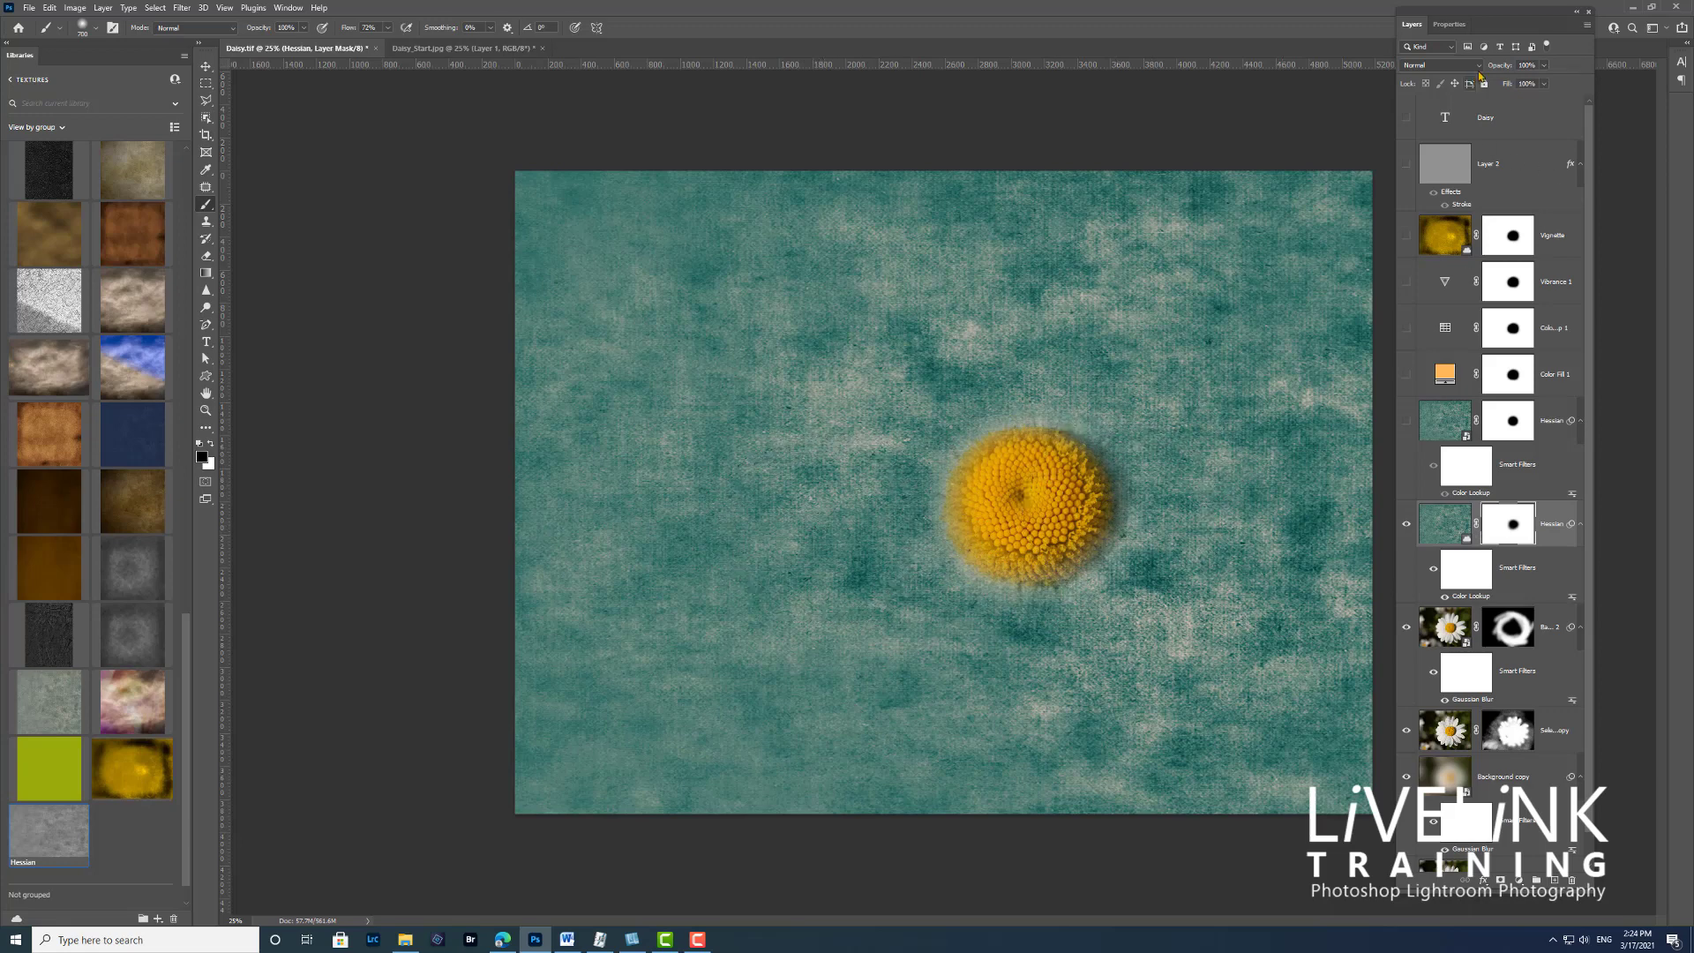
Set the new Hessian layer's blend mode to Overlay and lower its opacity to about 37%
click(1451, 432)
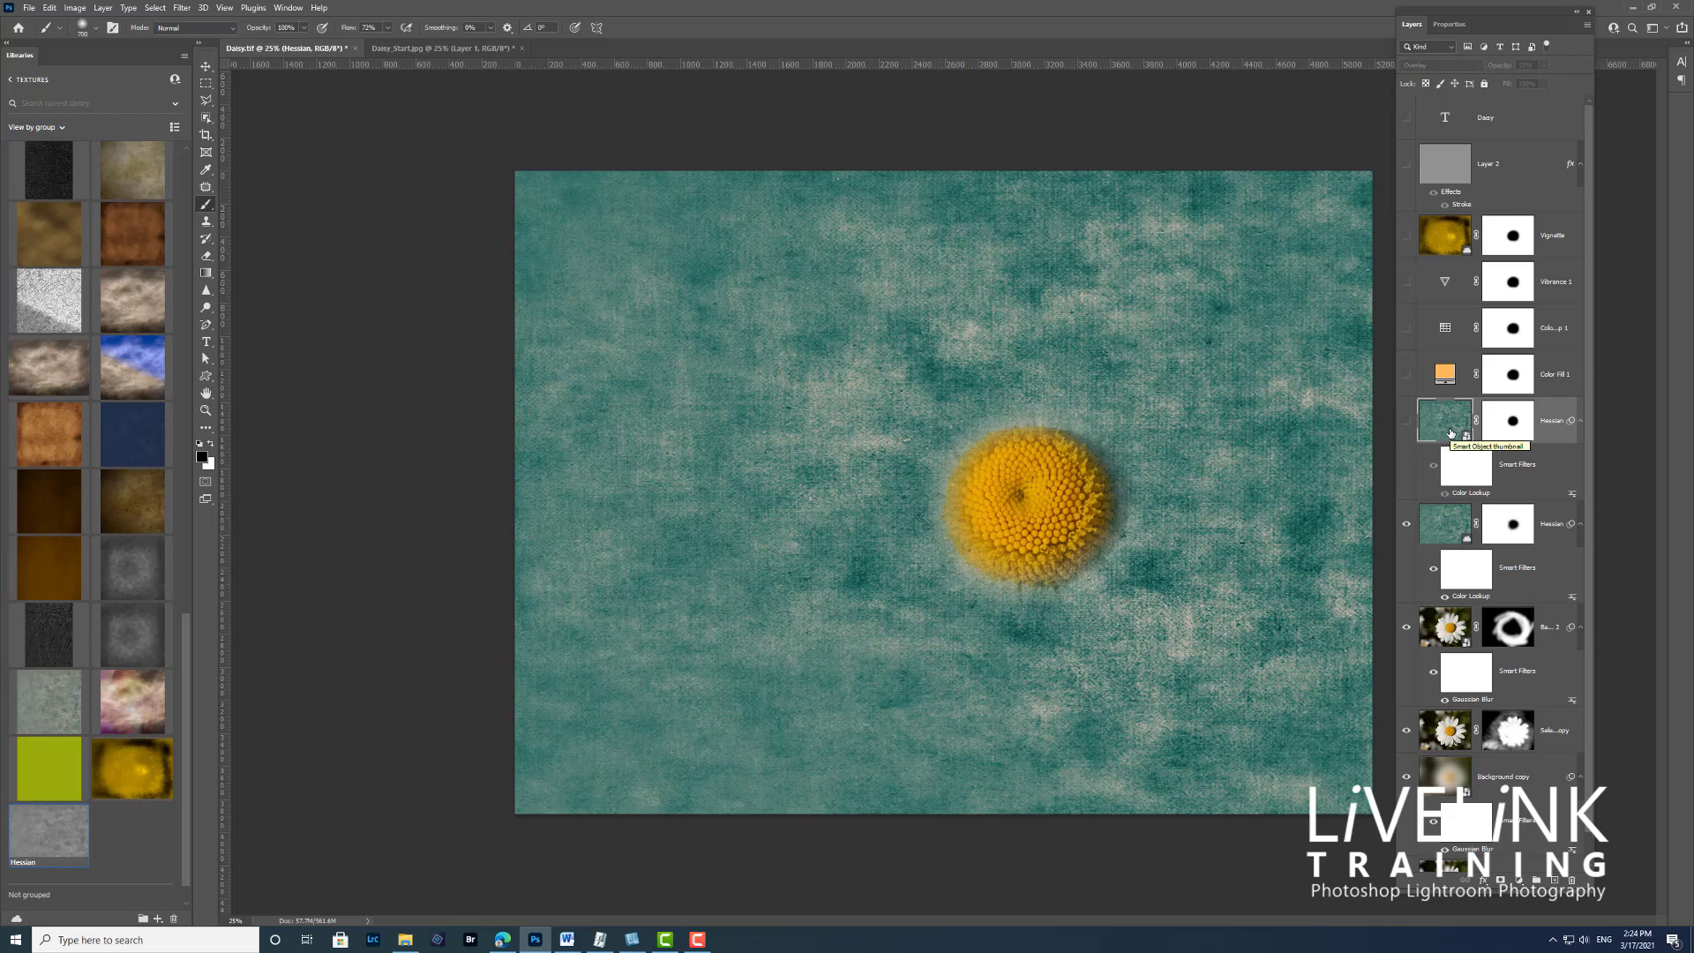
click(1449, 533)
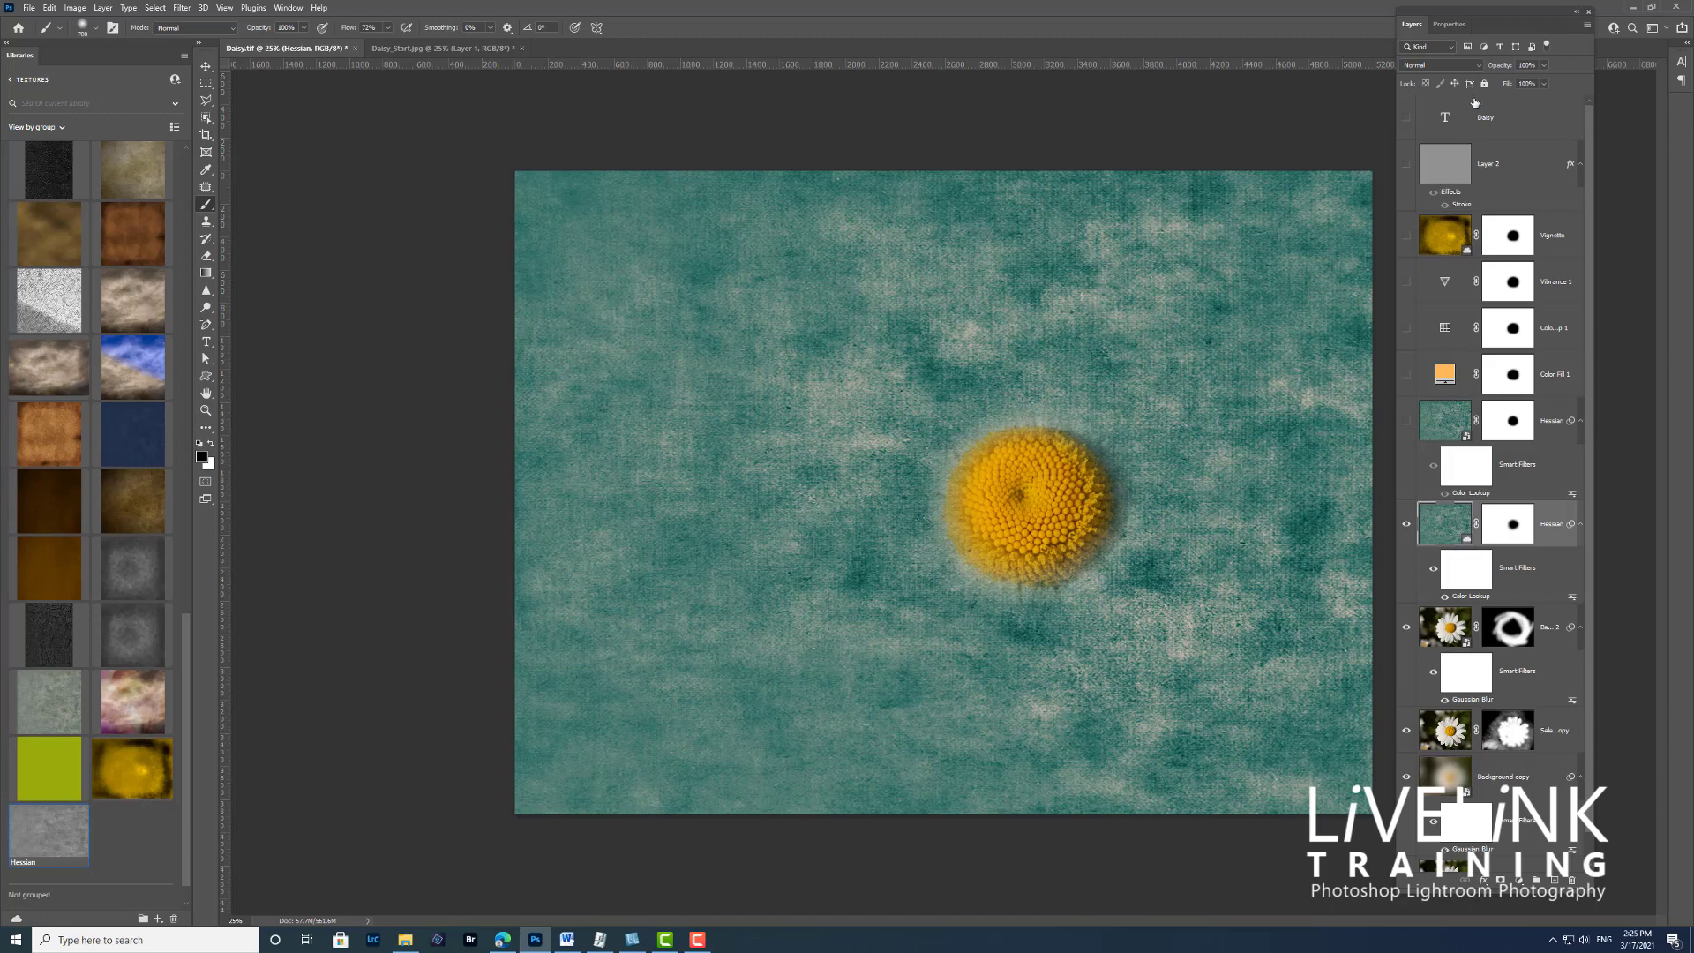
click(1478, 67)
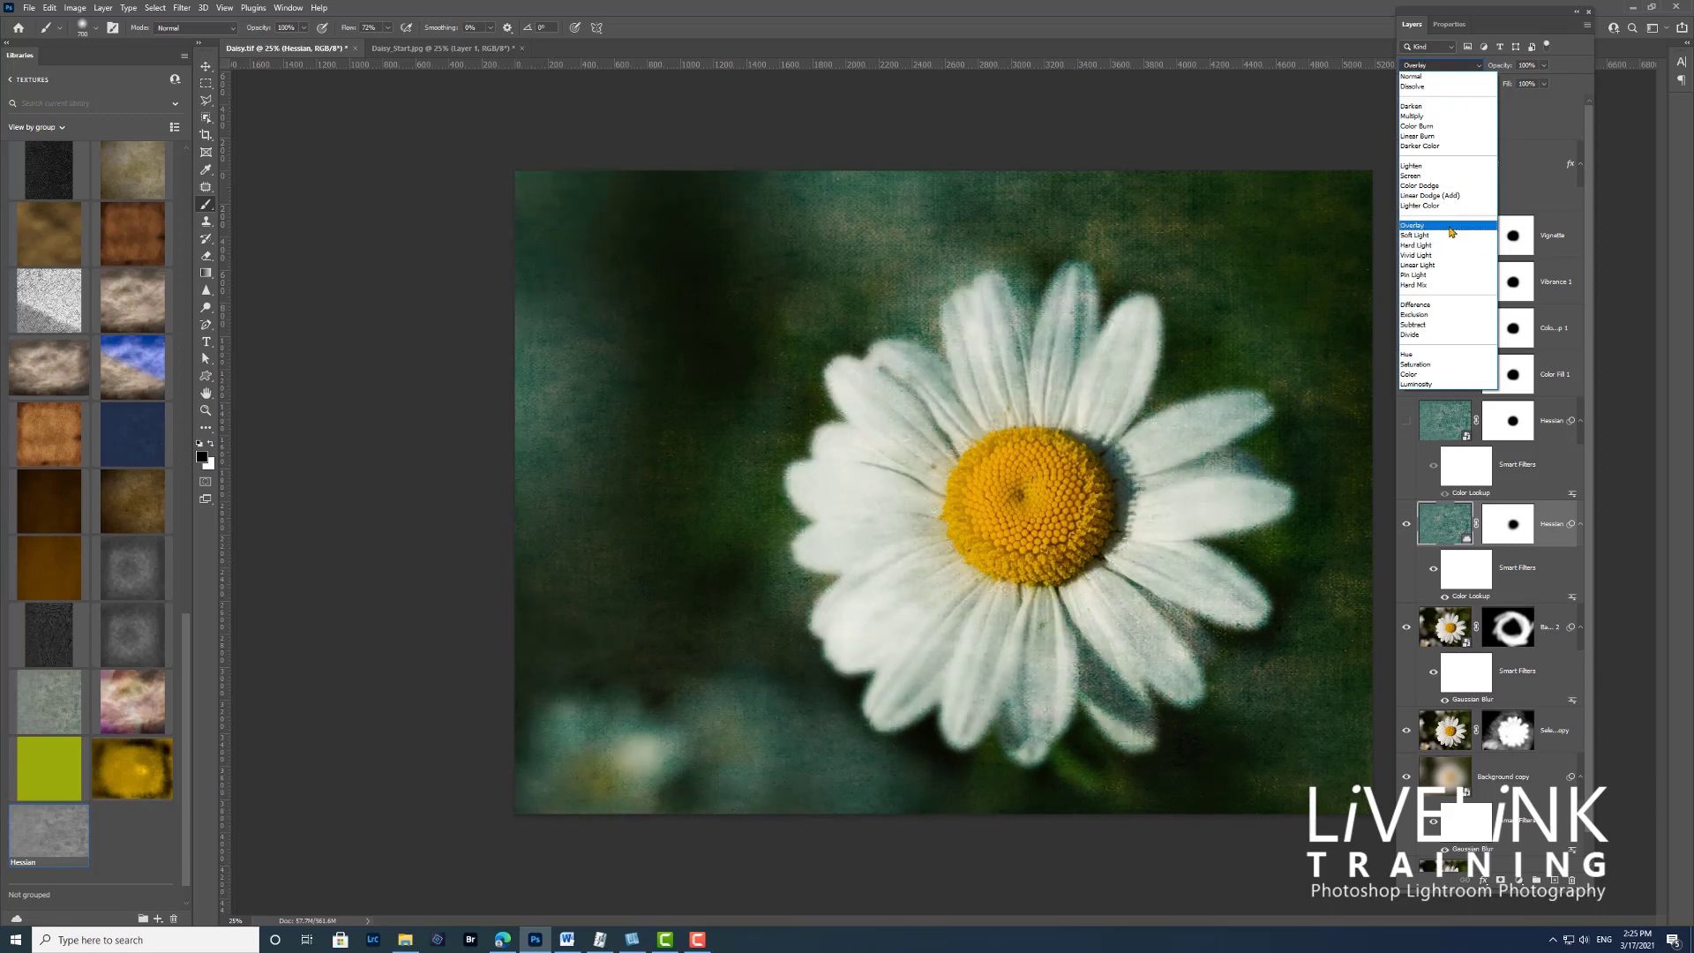
click(1452, 228)
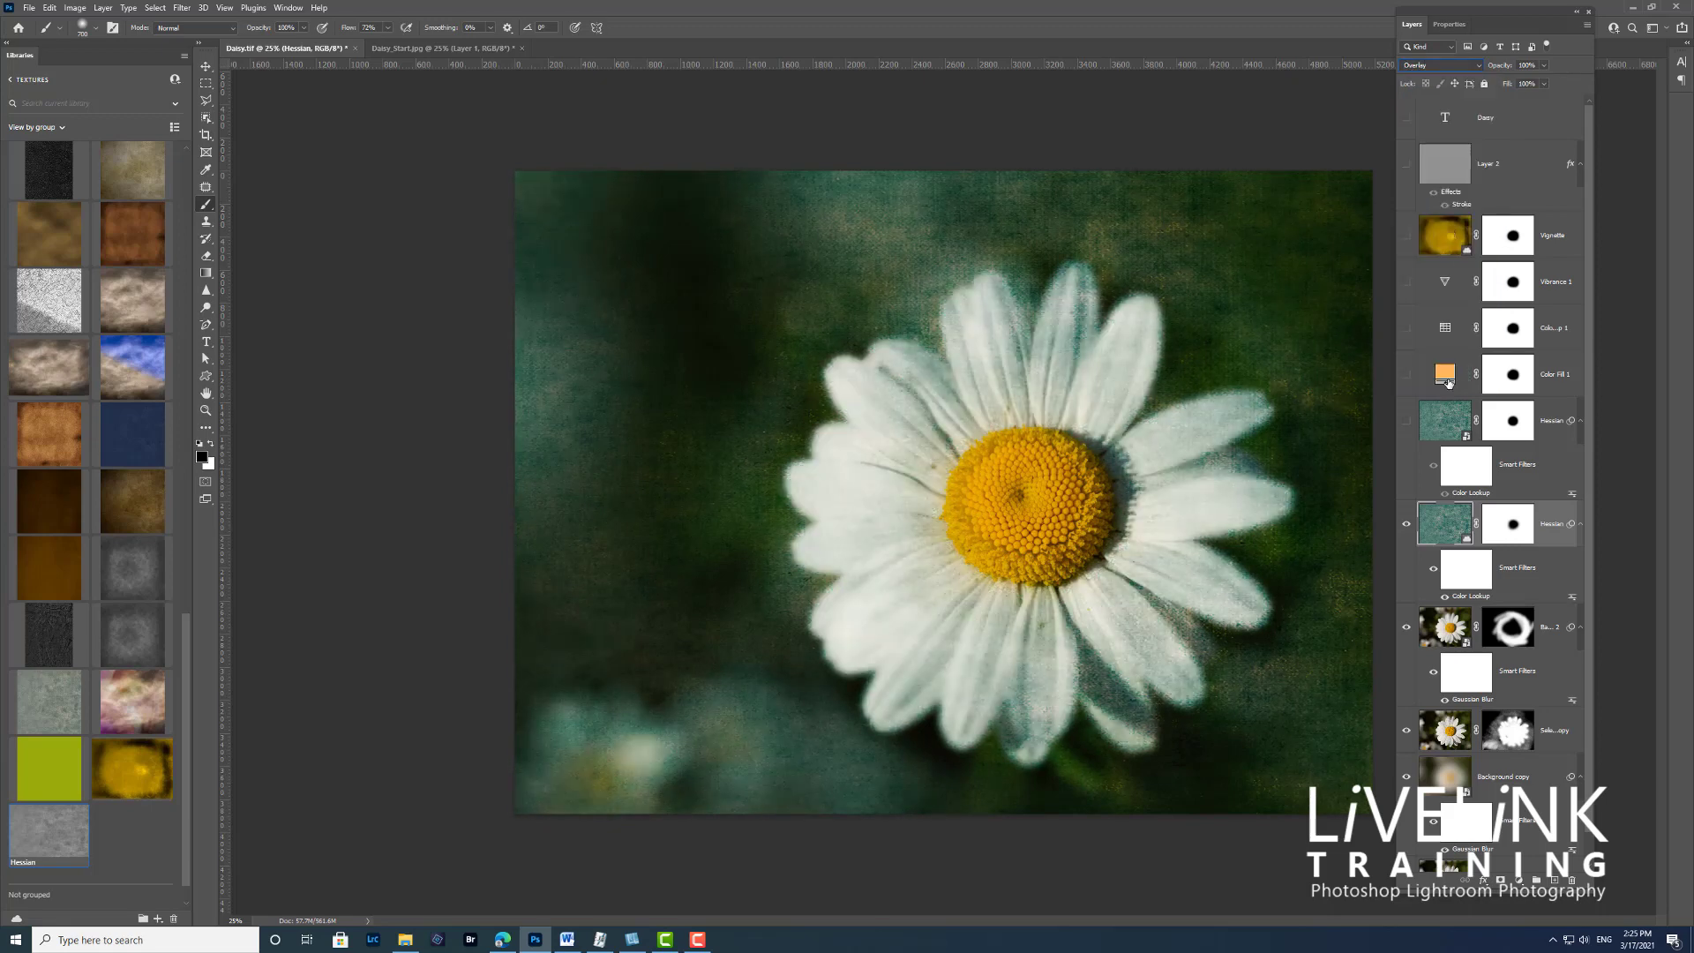
click(1544, 65)
drag(1543, 86, 1508, 96)
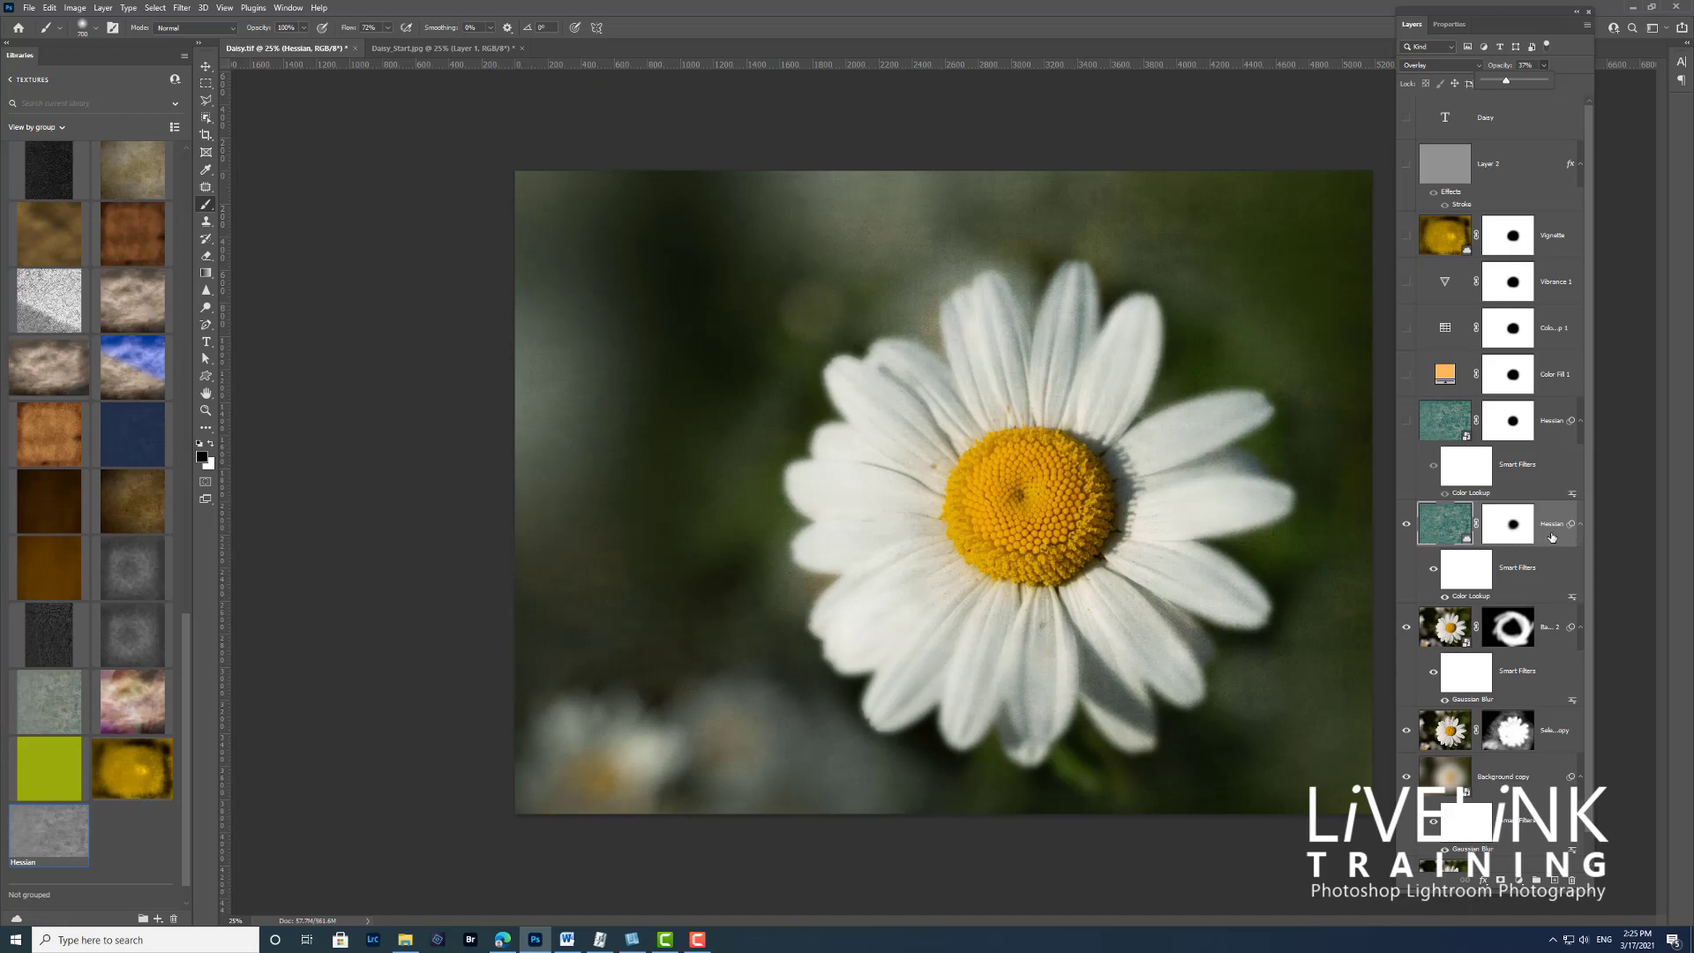
Delete the newly placed Hessian layer and turn the original masked Hessian and Color Fill 1 layers back on
drag(1550, 536, 1573, 881)
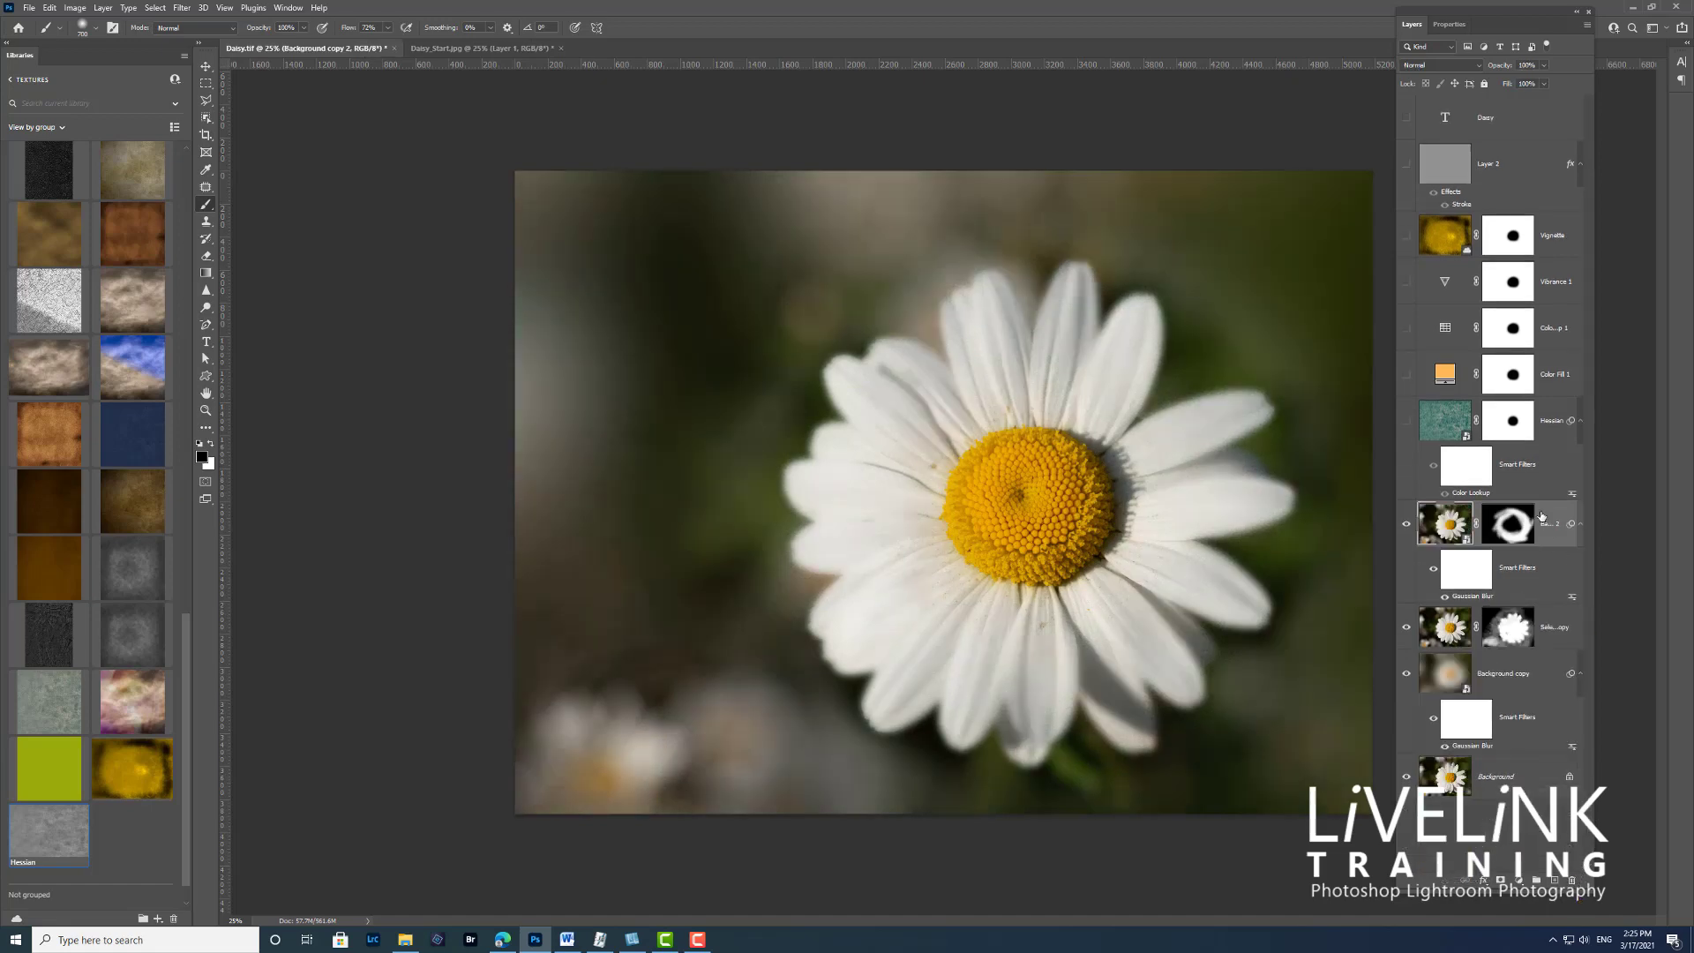
click(1405, 421)
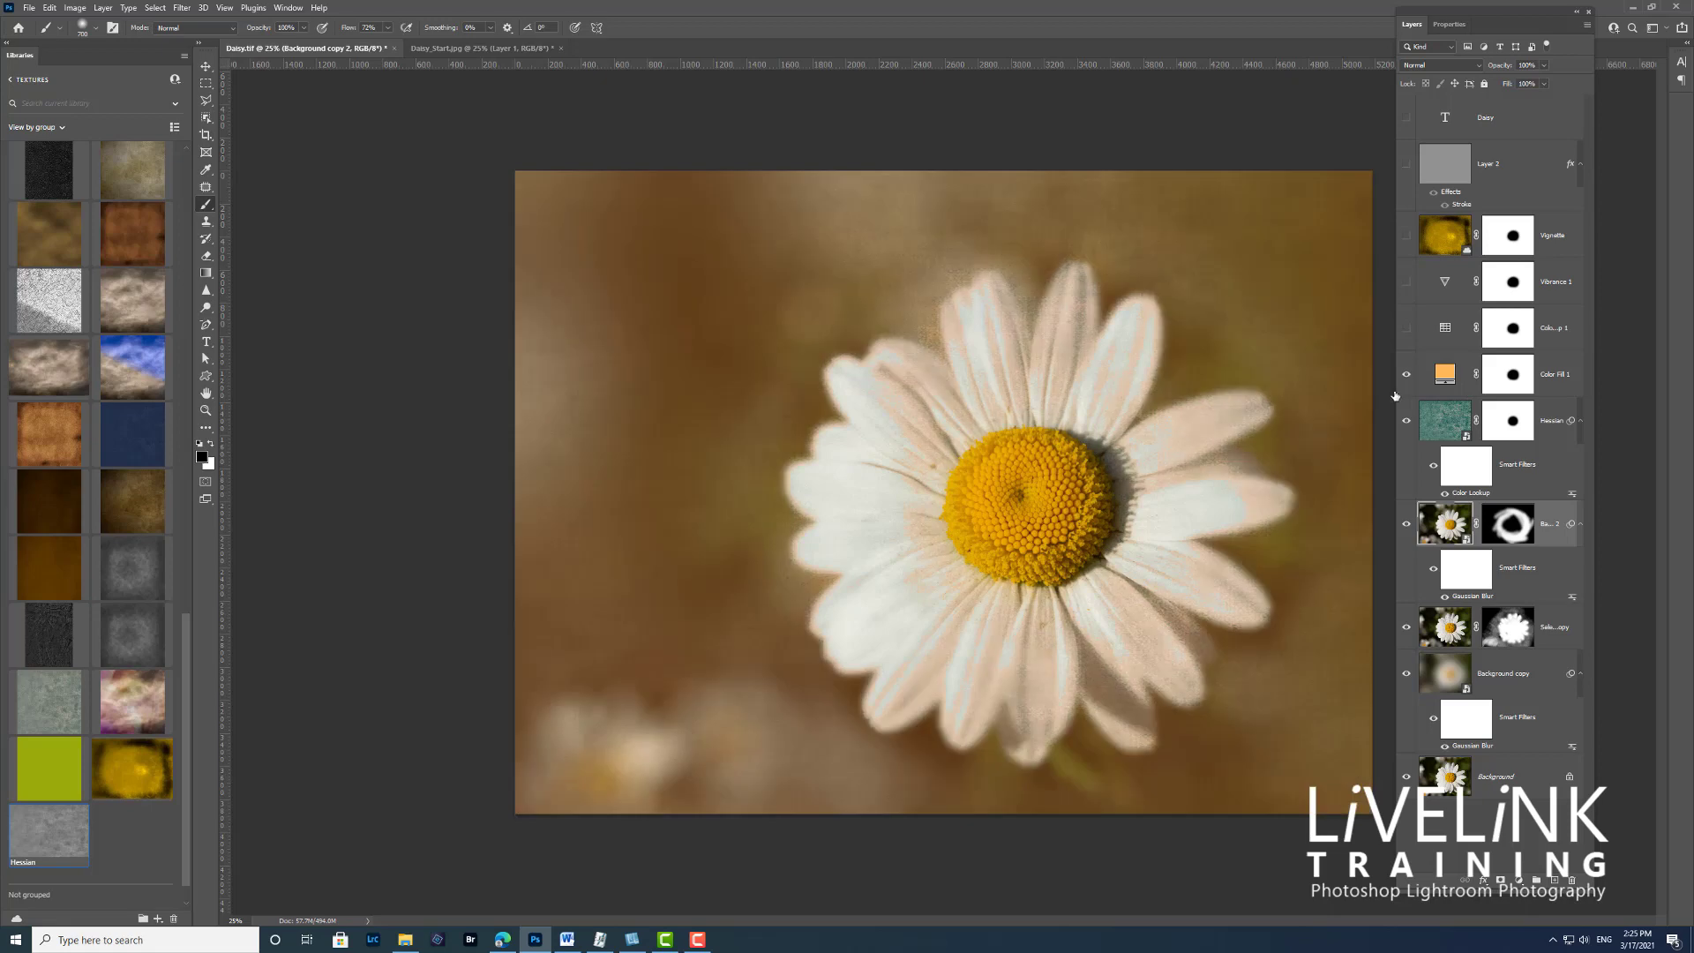
Open the solid colour of the Color Fill 1 layer and accept the orange fill #f8b95f
click(1448, 377)
double_click(1448, 378)
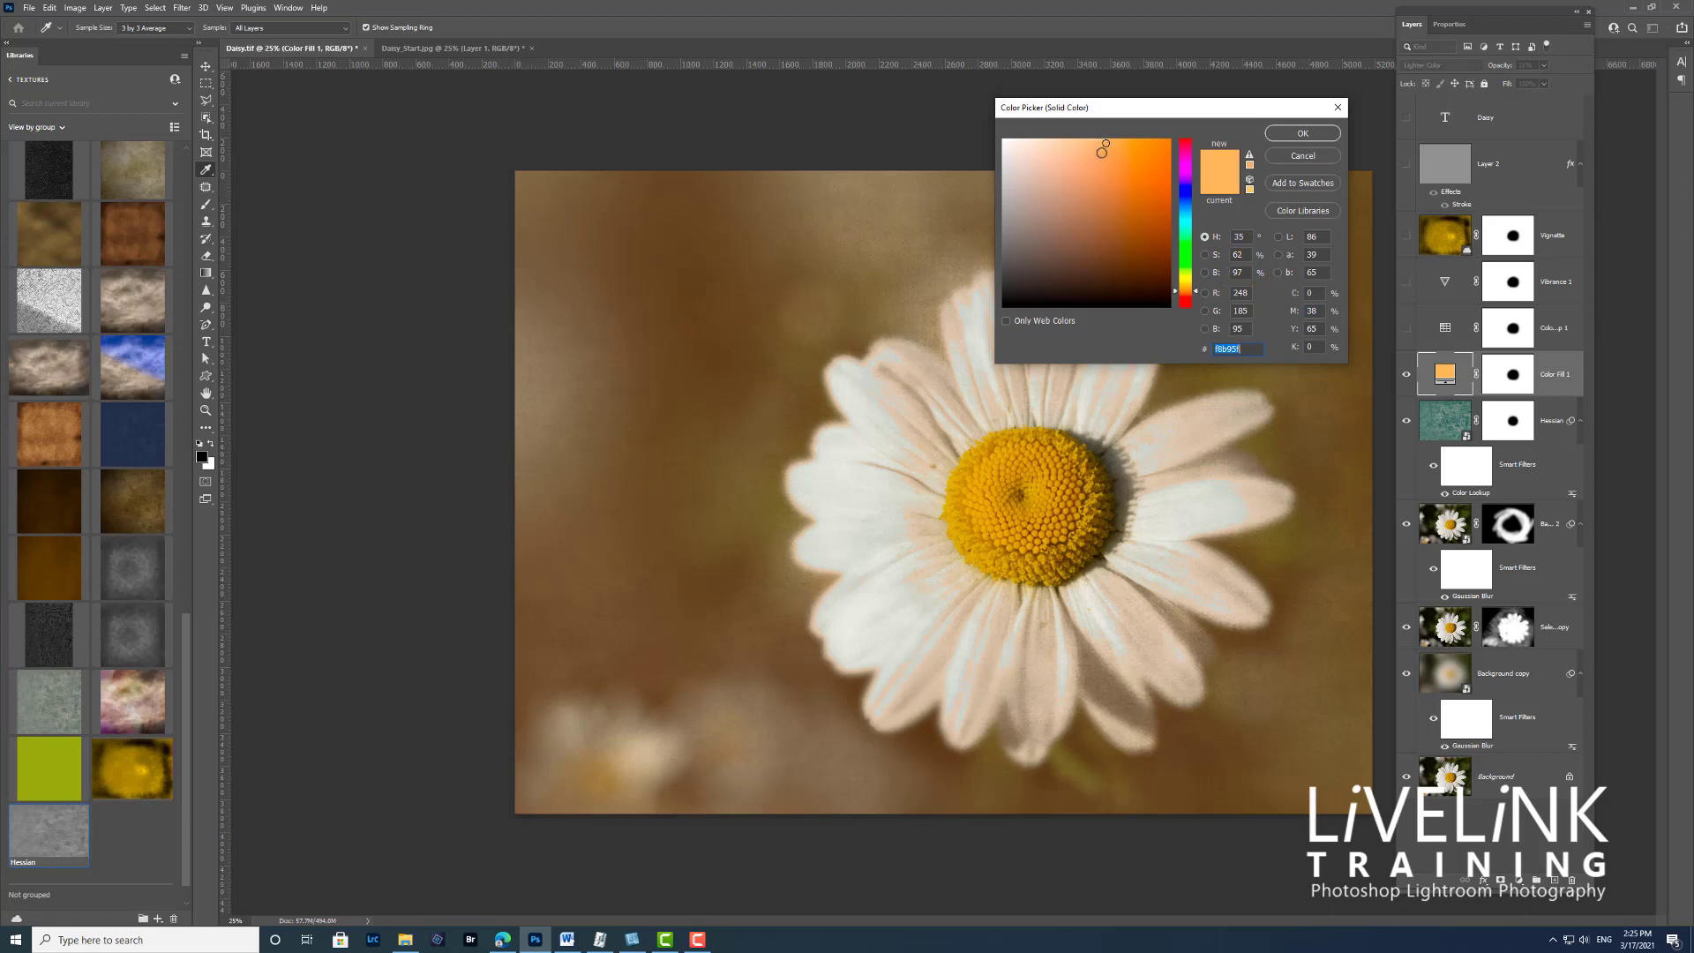
click(1302, 132)
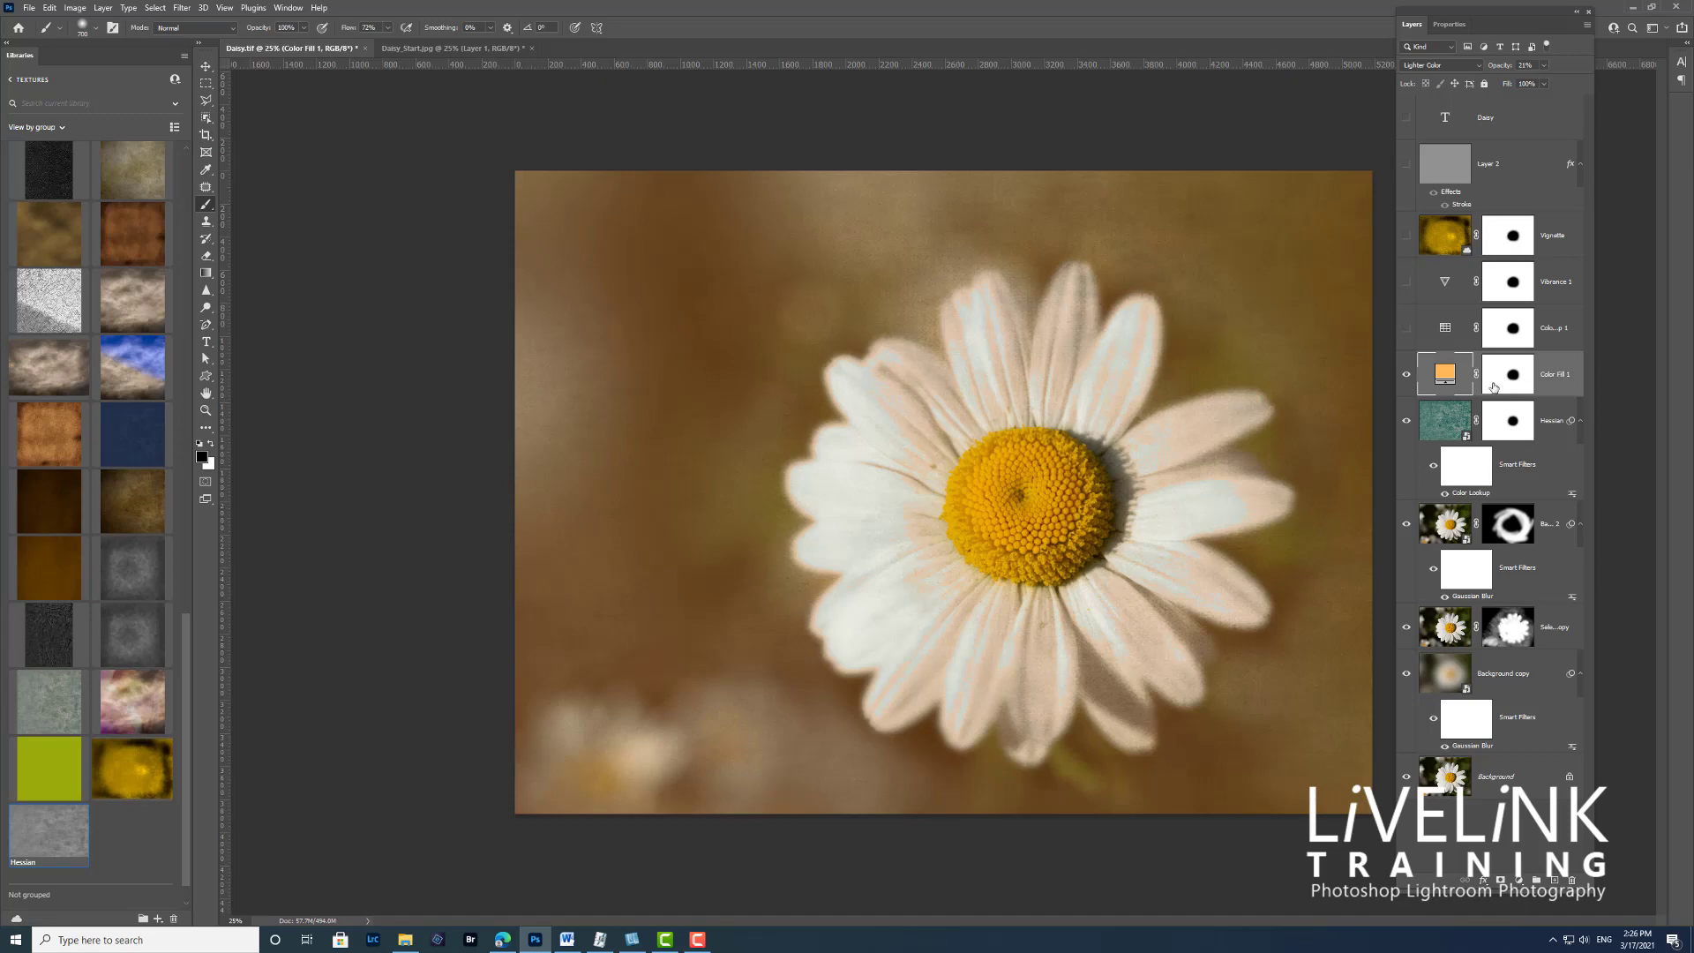
Copy the Hessian layer's mask onto the Color Fill 1 layer, replacing its existing mask, and select the fill layer
click(1516, 428)
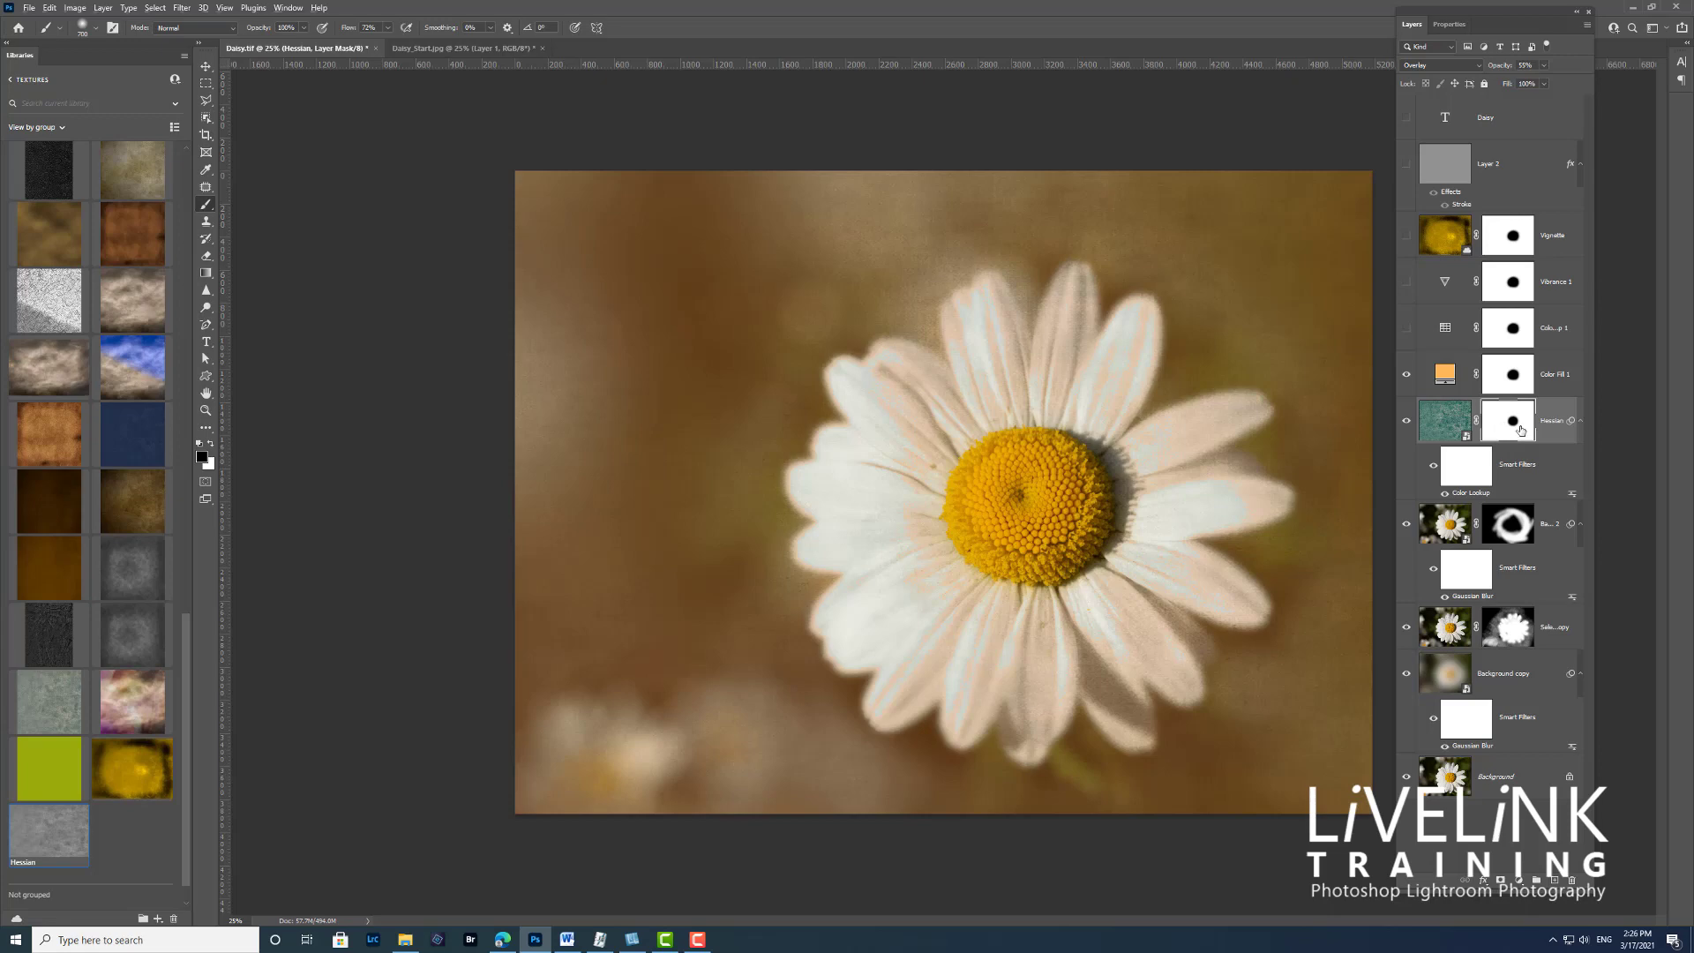
drag(1519, 432, 1514, 374)
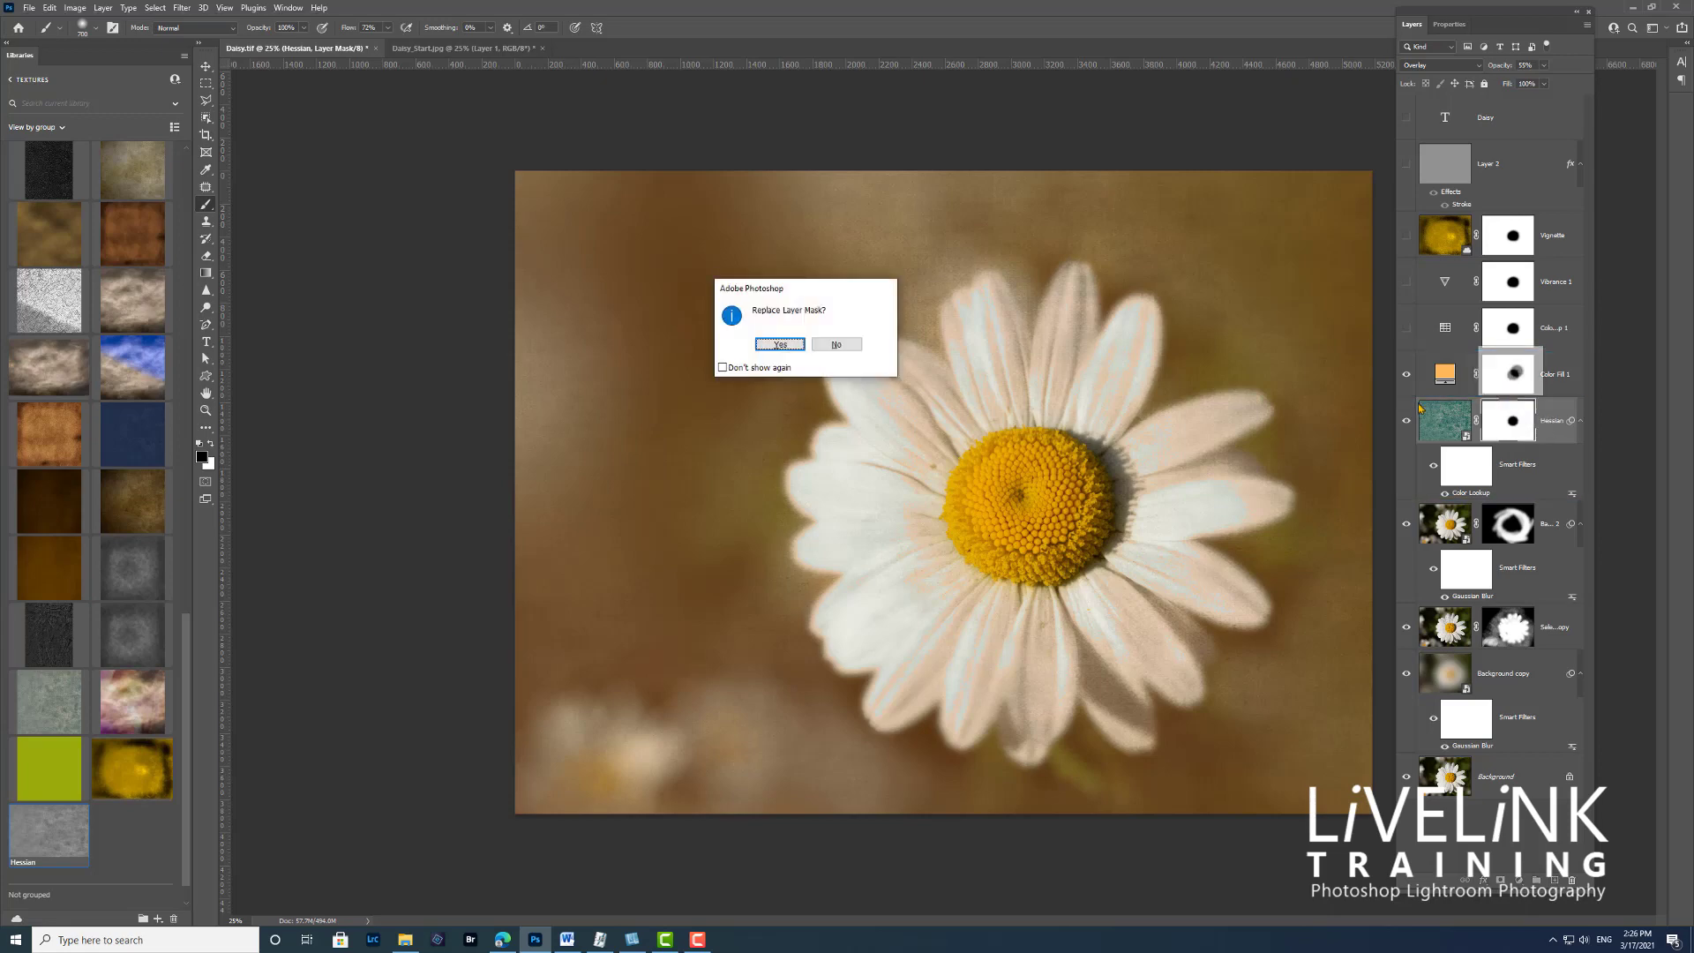
click(781, 344)
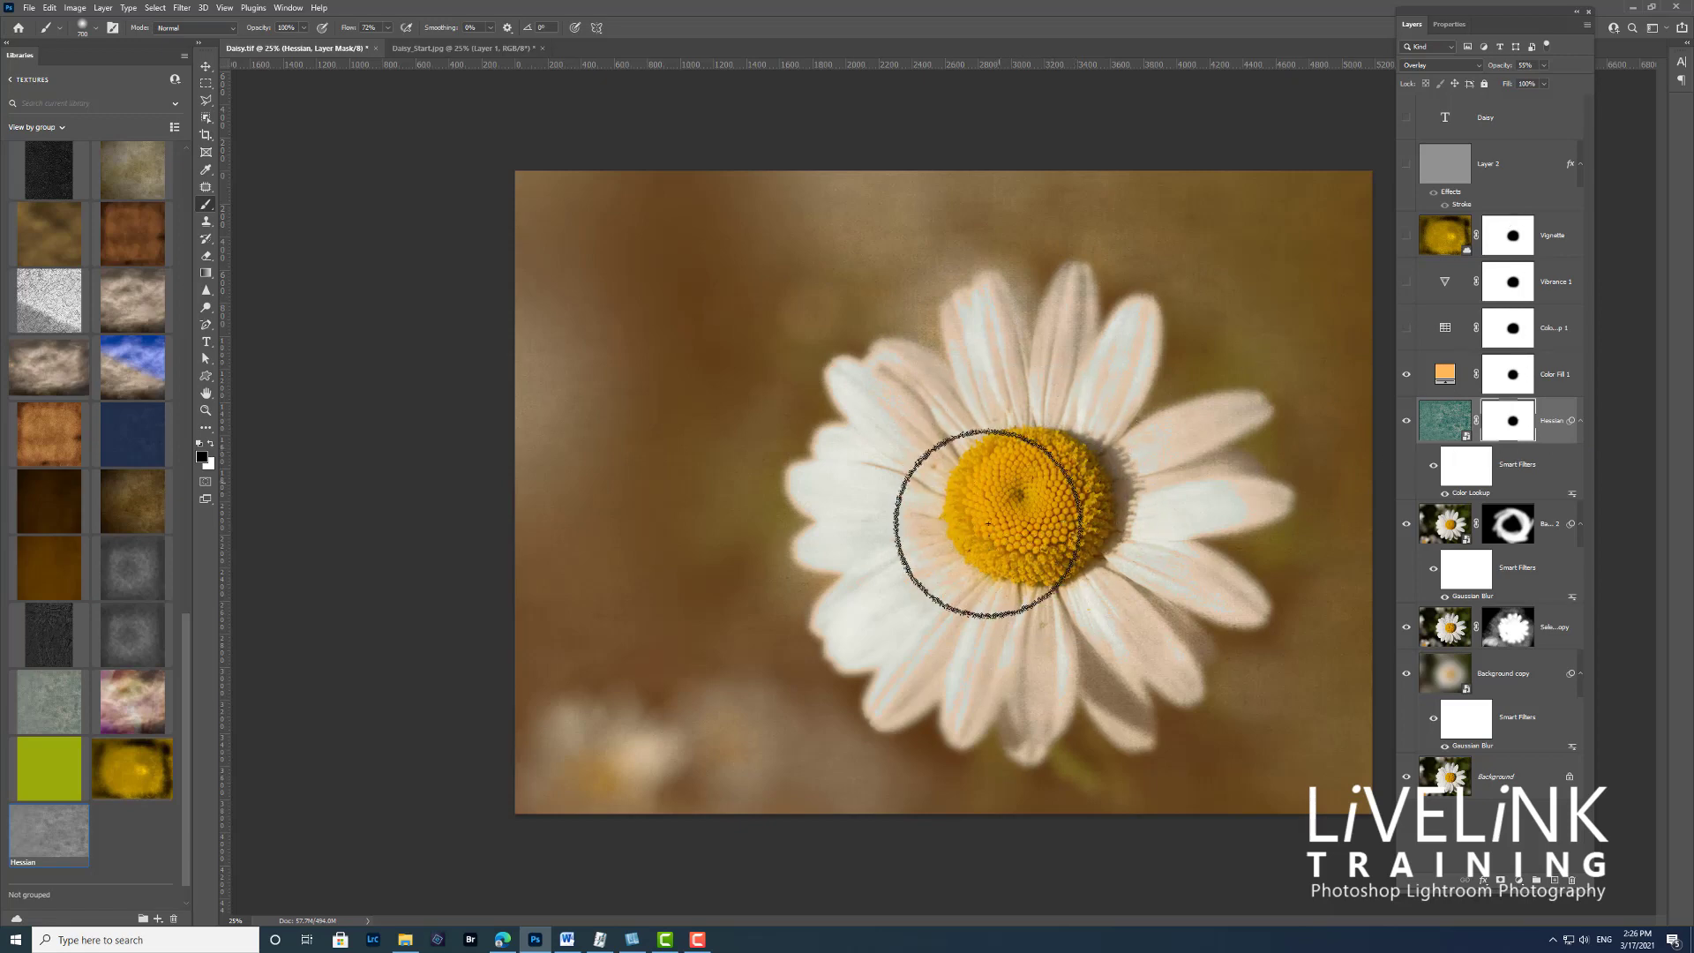
click(1461, 372)
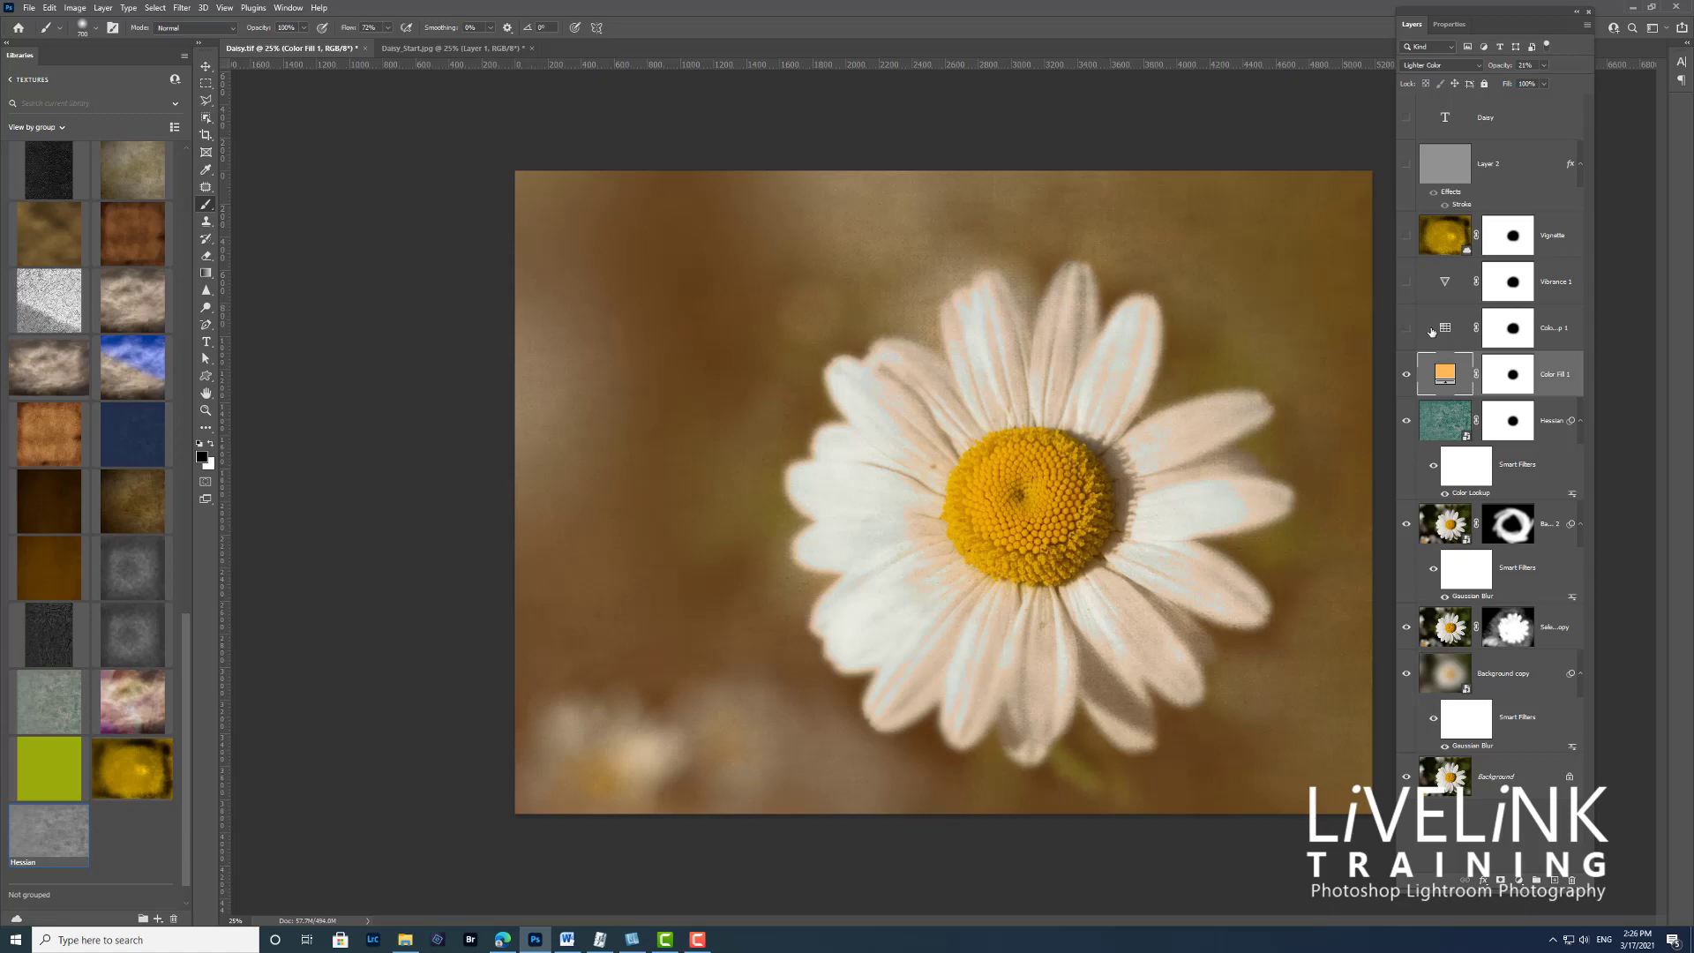
Turn on the Color Lookup 1 adjustment layer and choose Soft_Warming.look as its 3DLUT file
click(1406, 329)
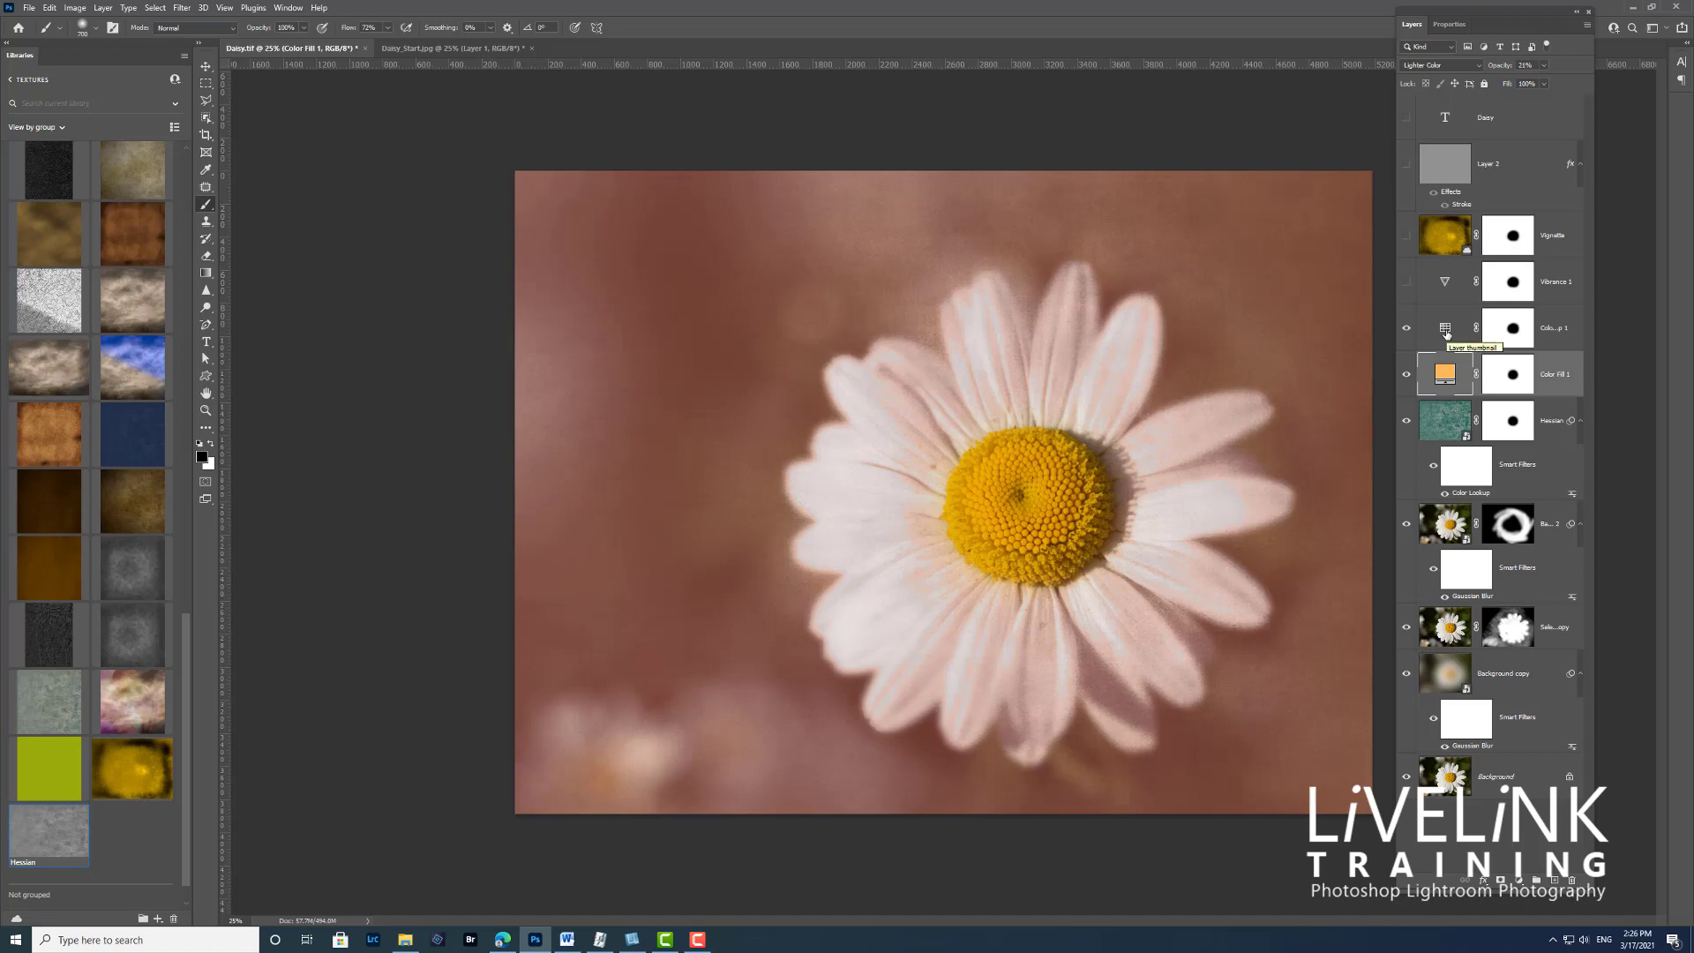
click(76, 8)
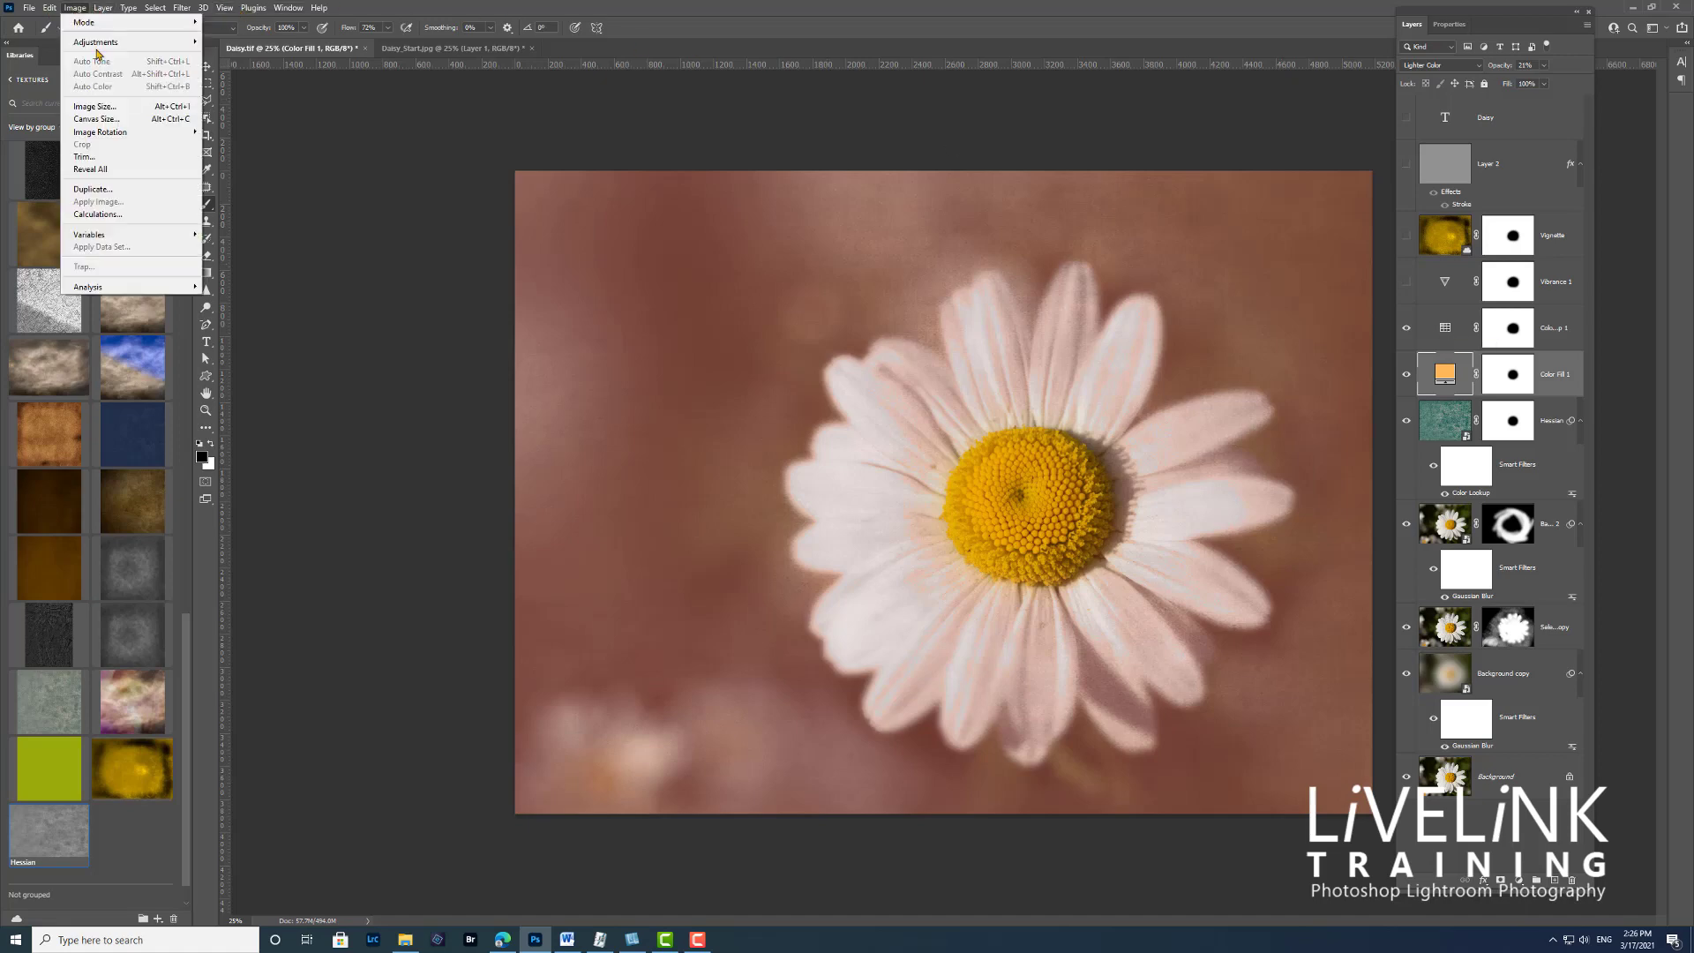
mouse_move(99, 46)
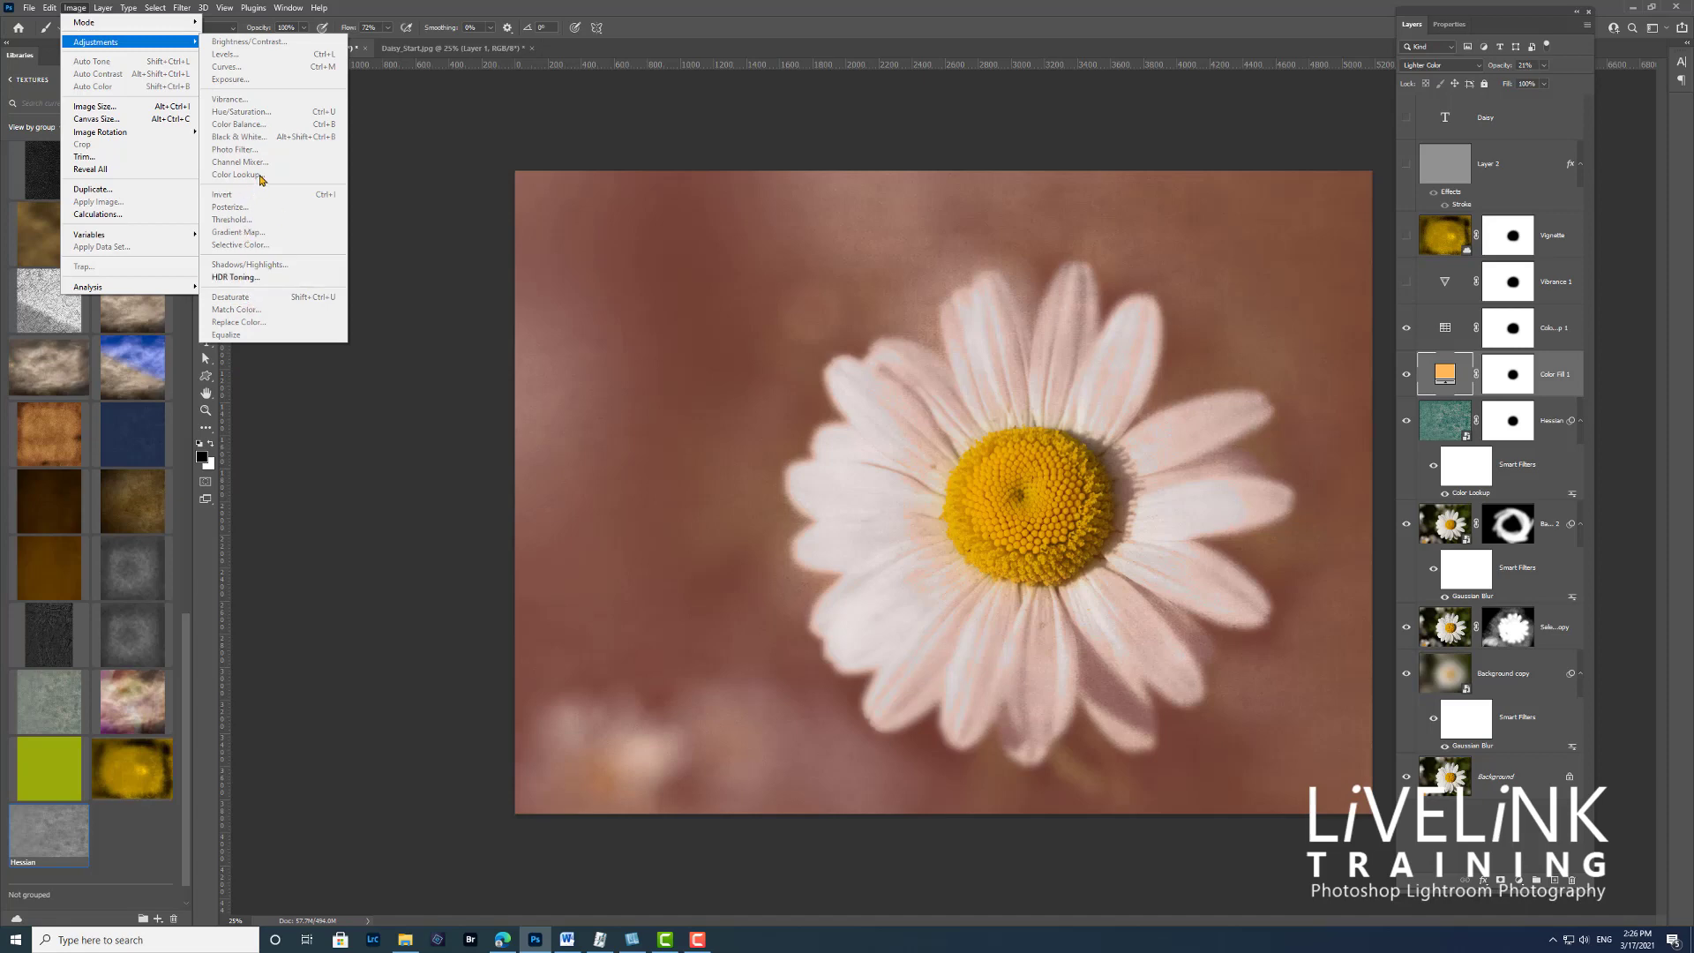
click(1444, 329)
click(1444, 329)
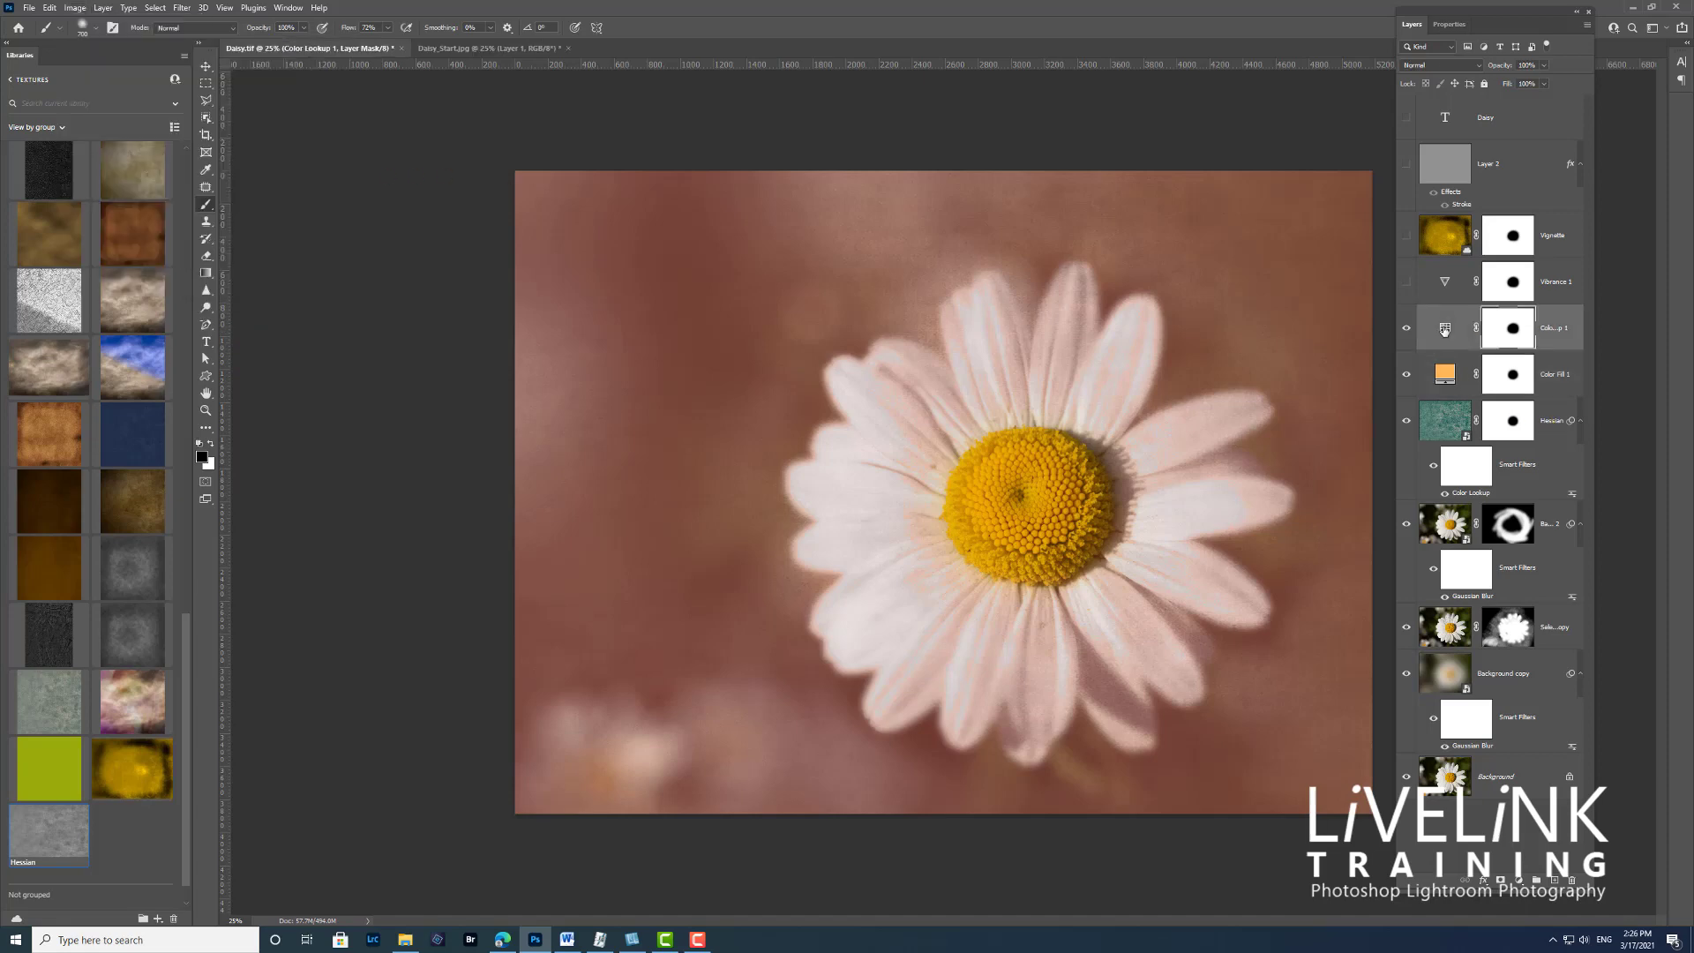
double_click(1444, 330)
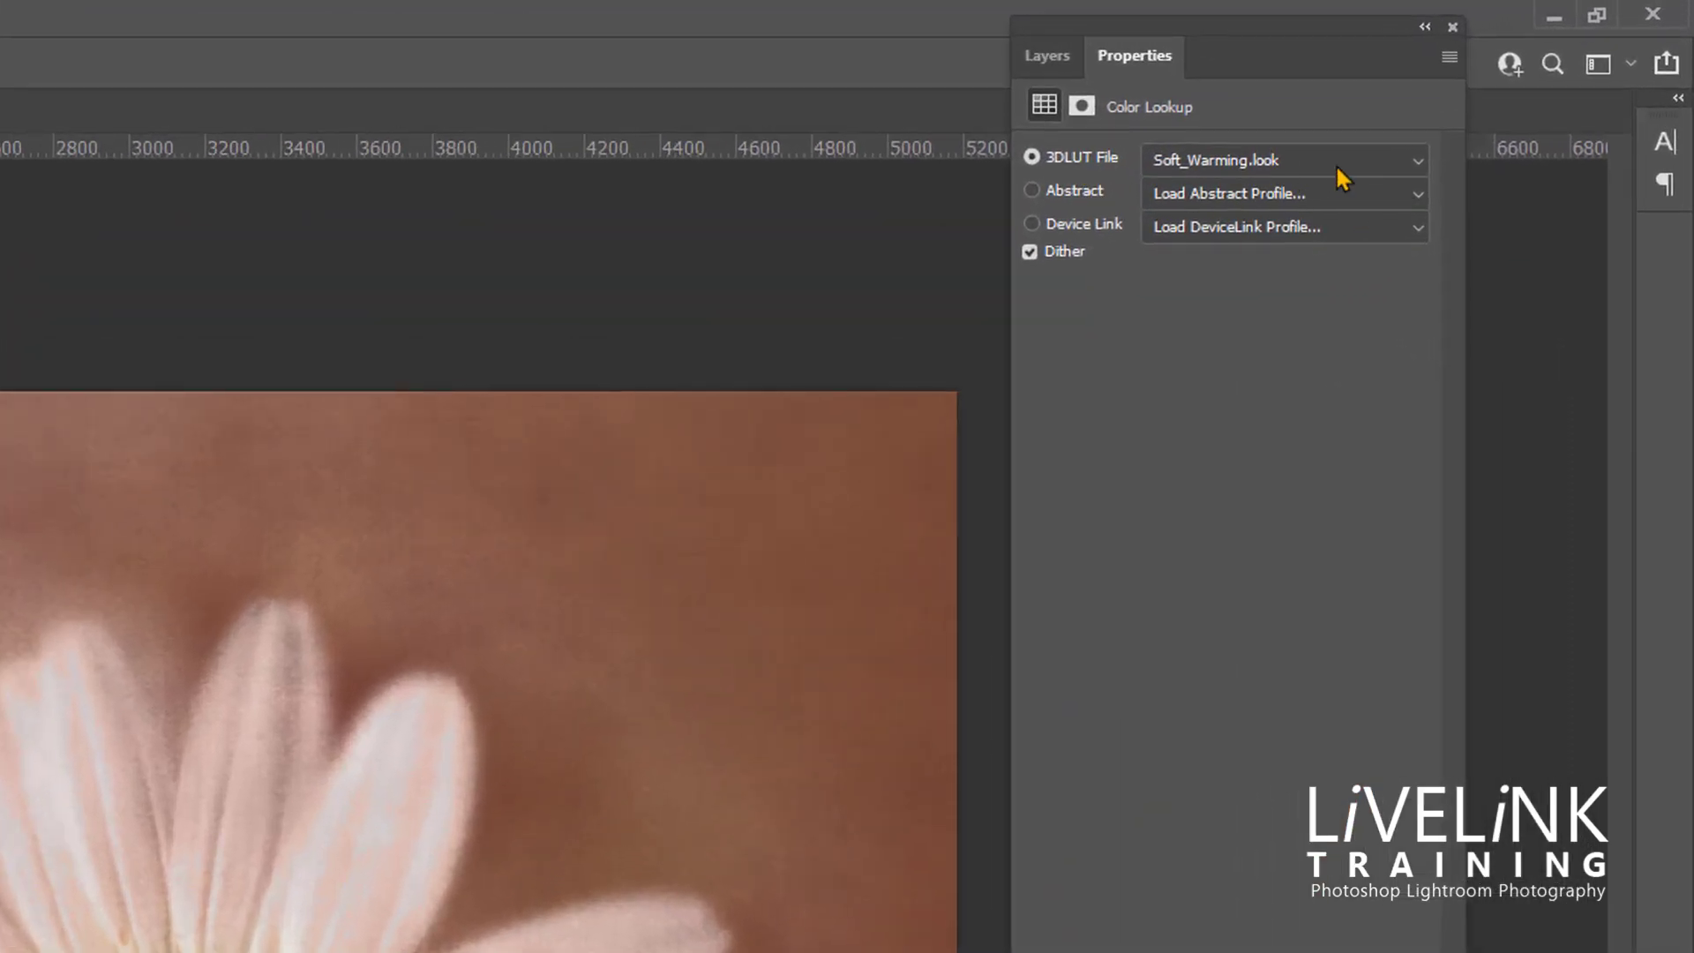
click(1419, 161)
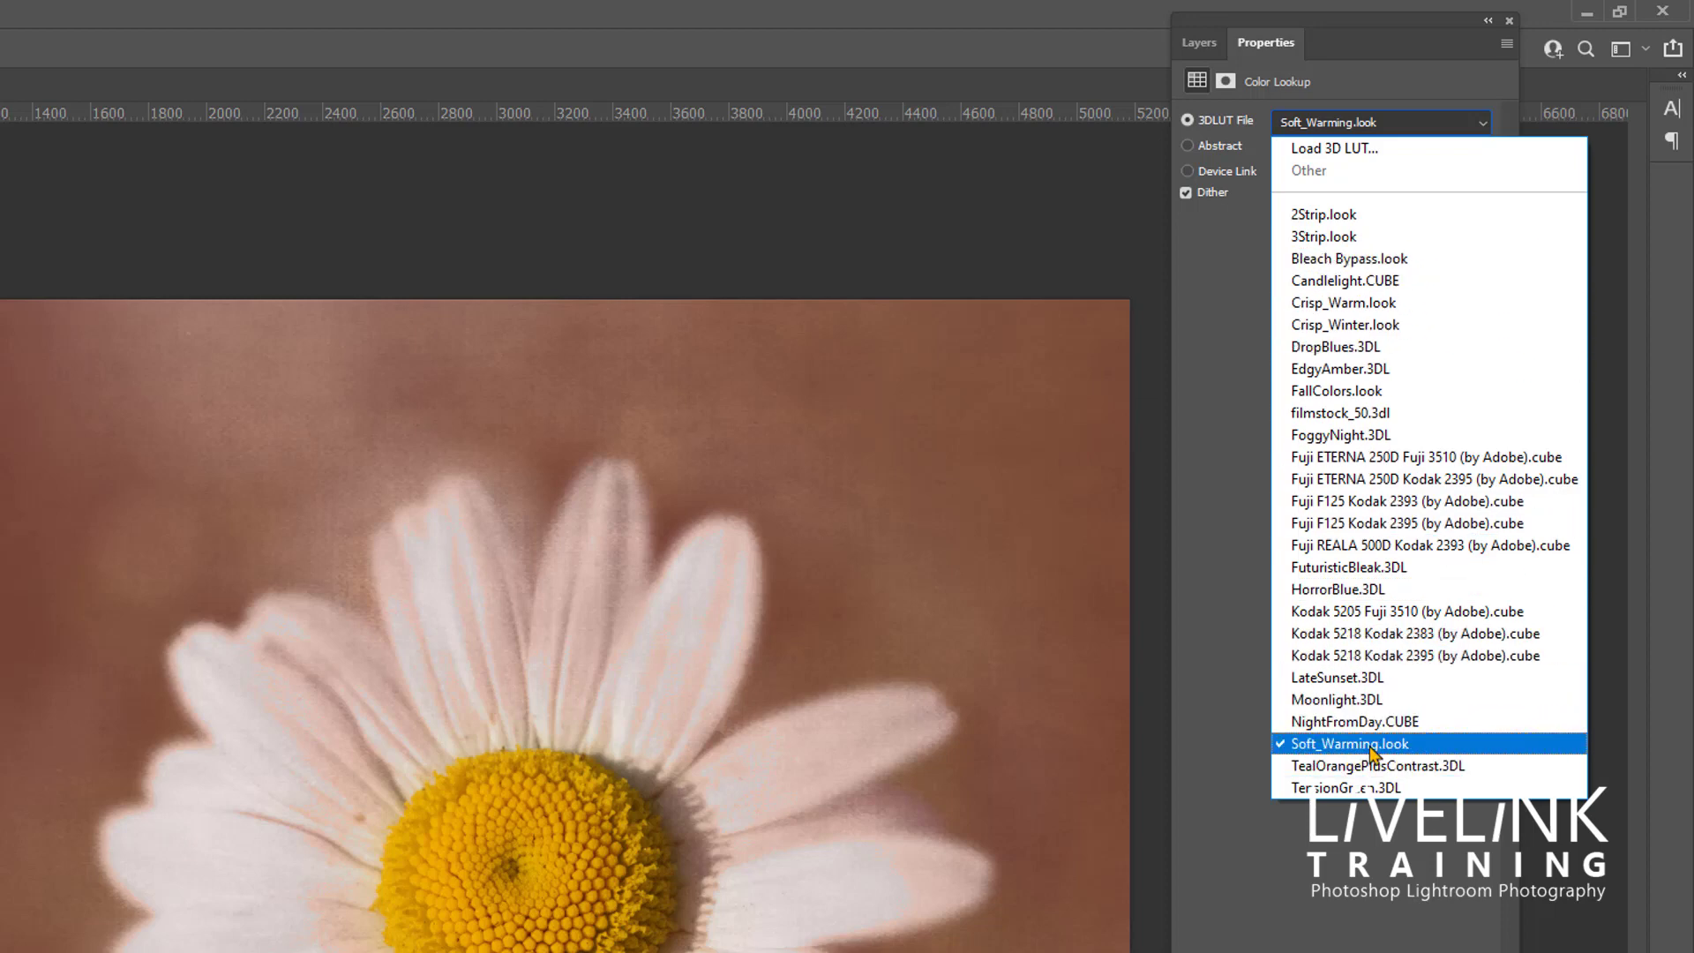
click(1370, 746)
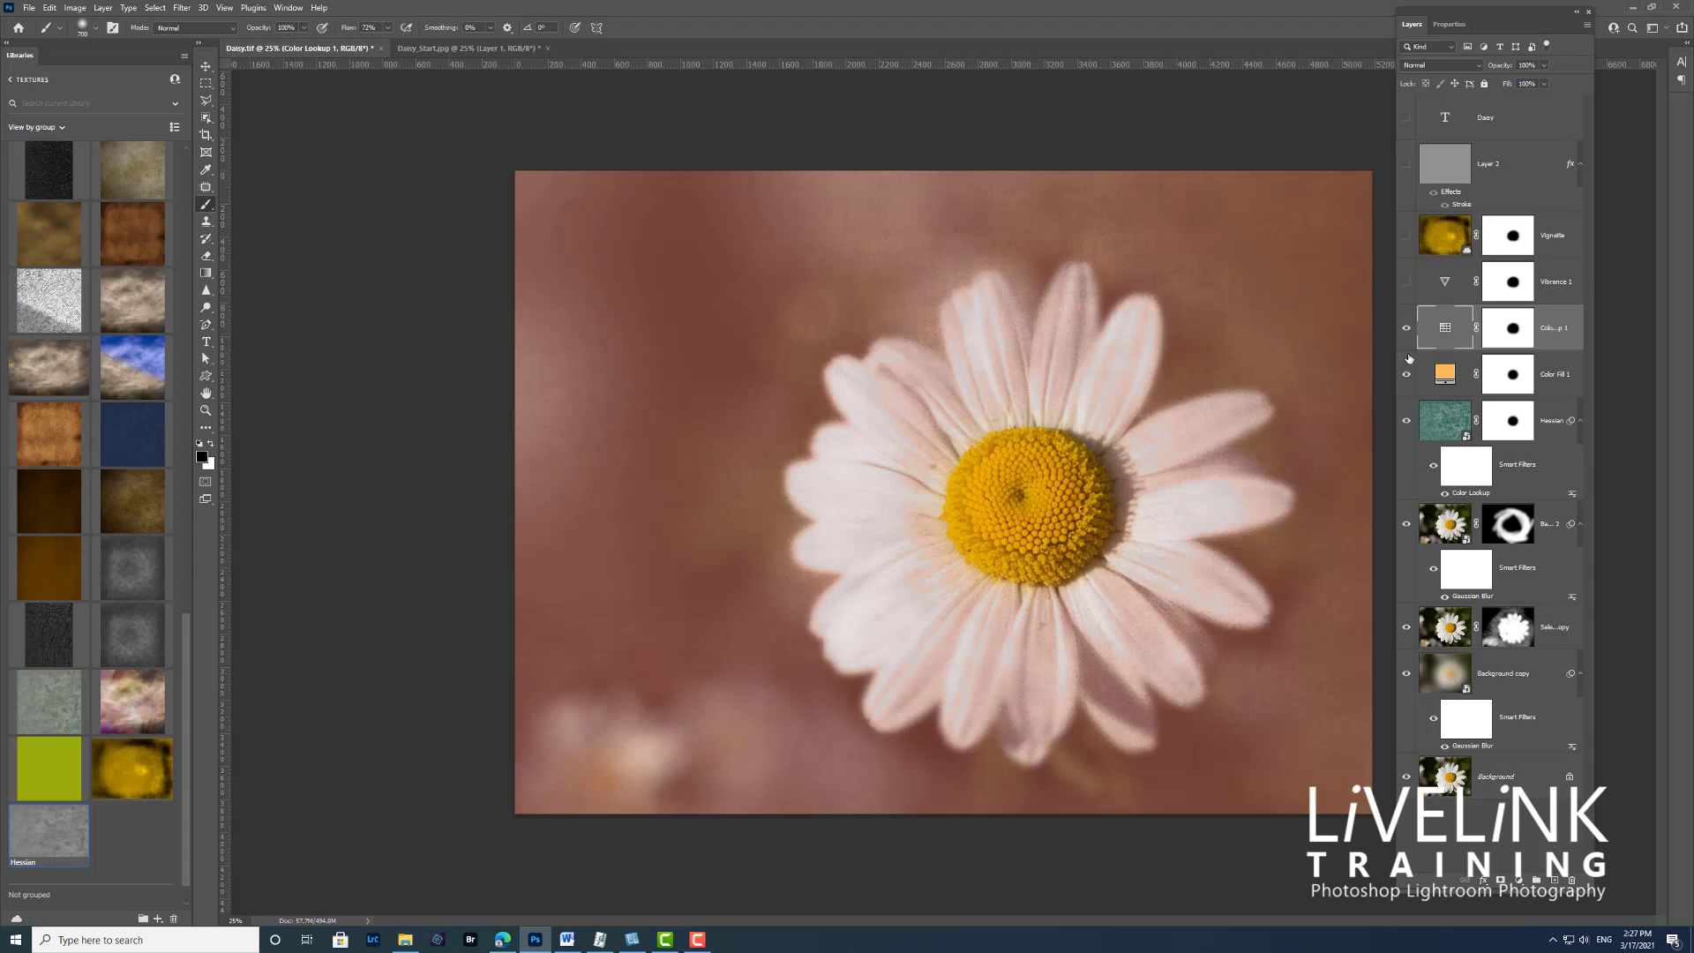
Turn on the Vibrance 1 adjustment layer and review its vibrance and saturation settings
click(1406, 283)
click(1456, 292)
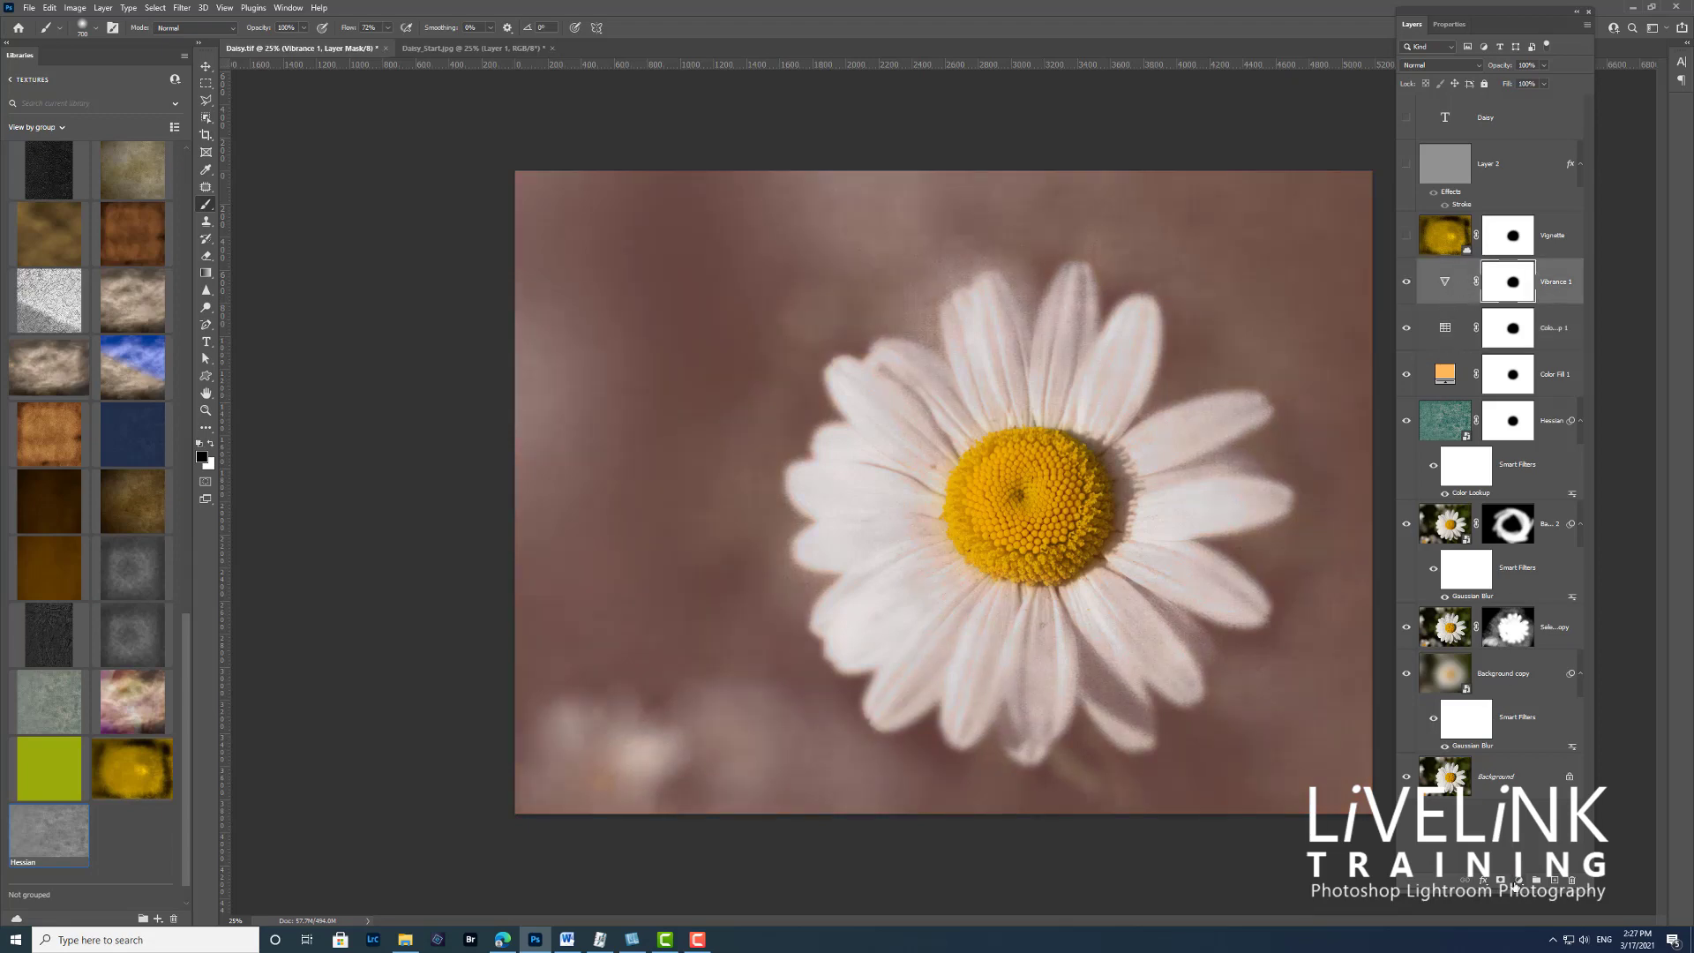
click(1518, 881)
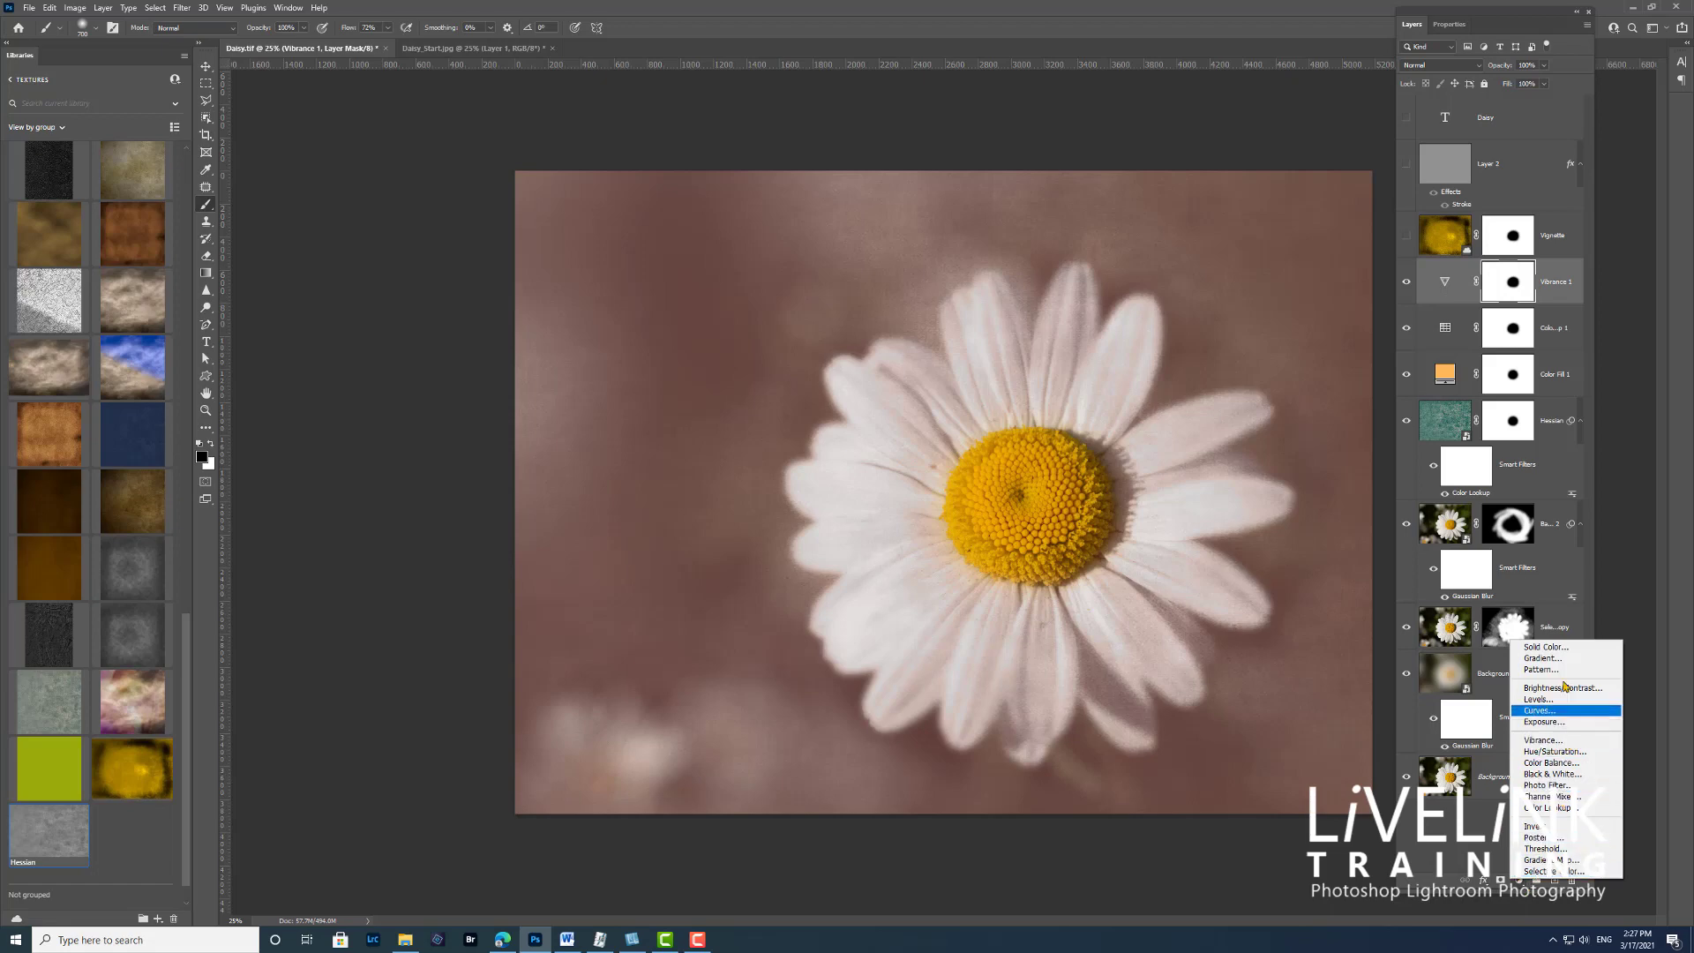
click(1446, 283)
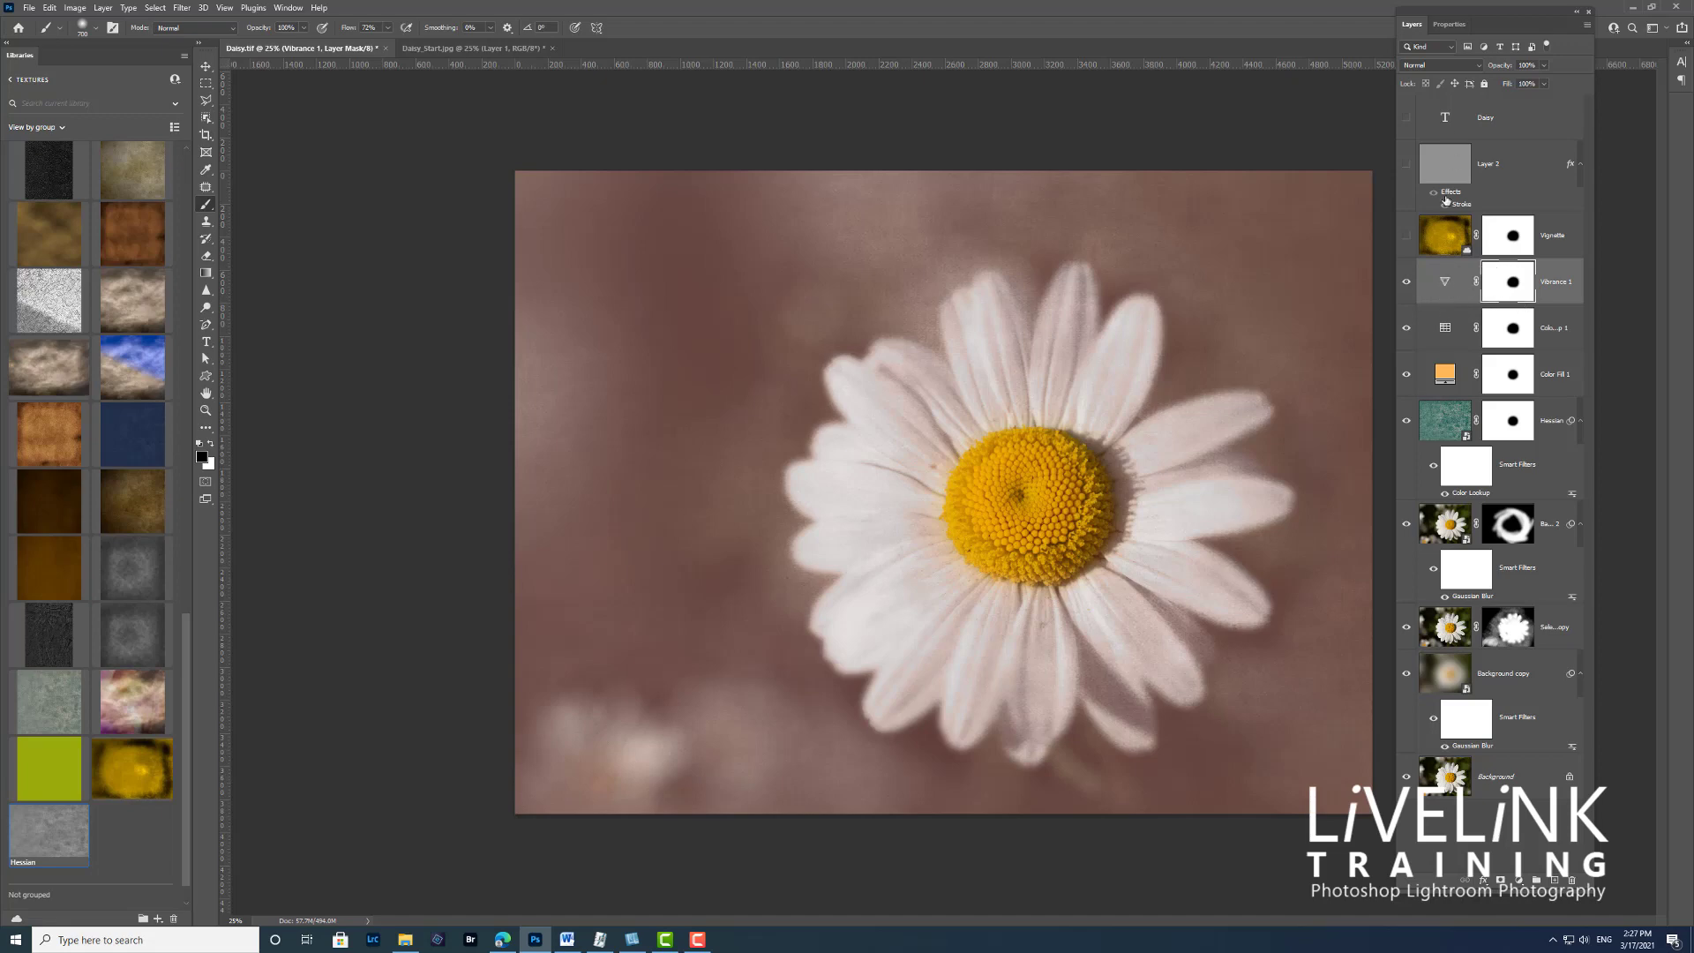
double_click(1447, 283)
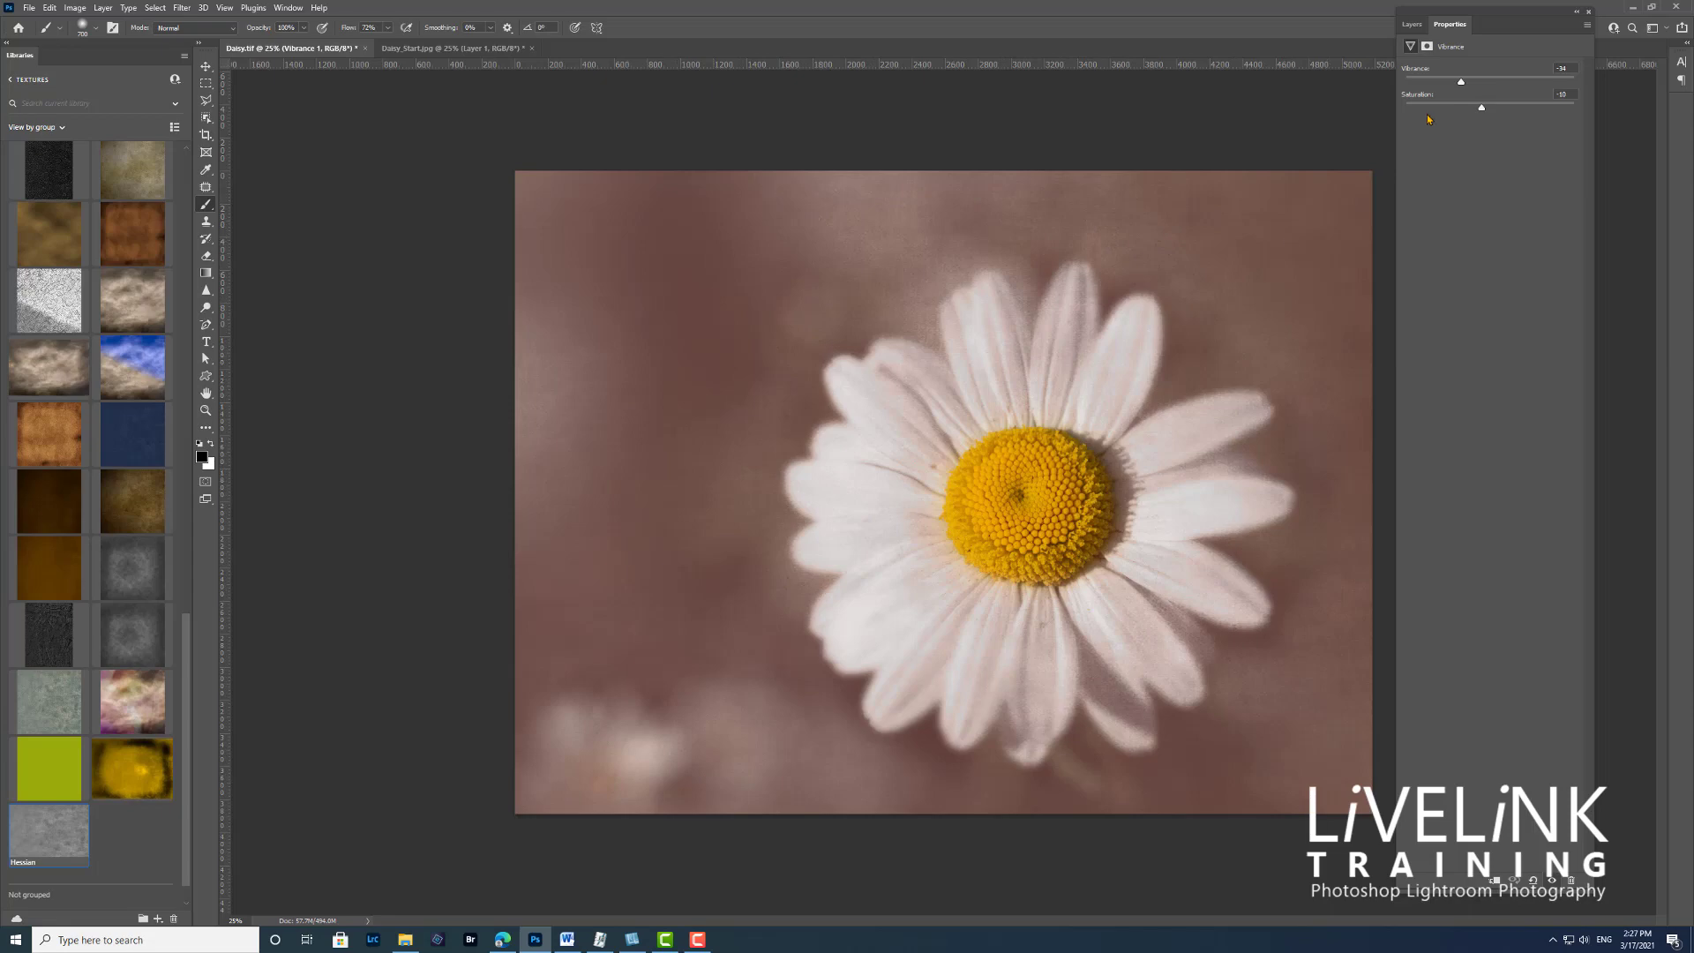
click(1411, 24)
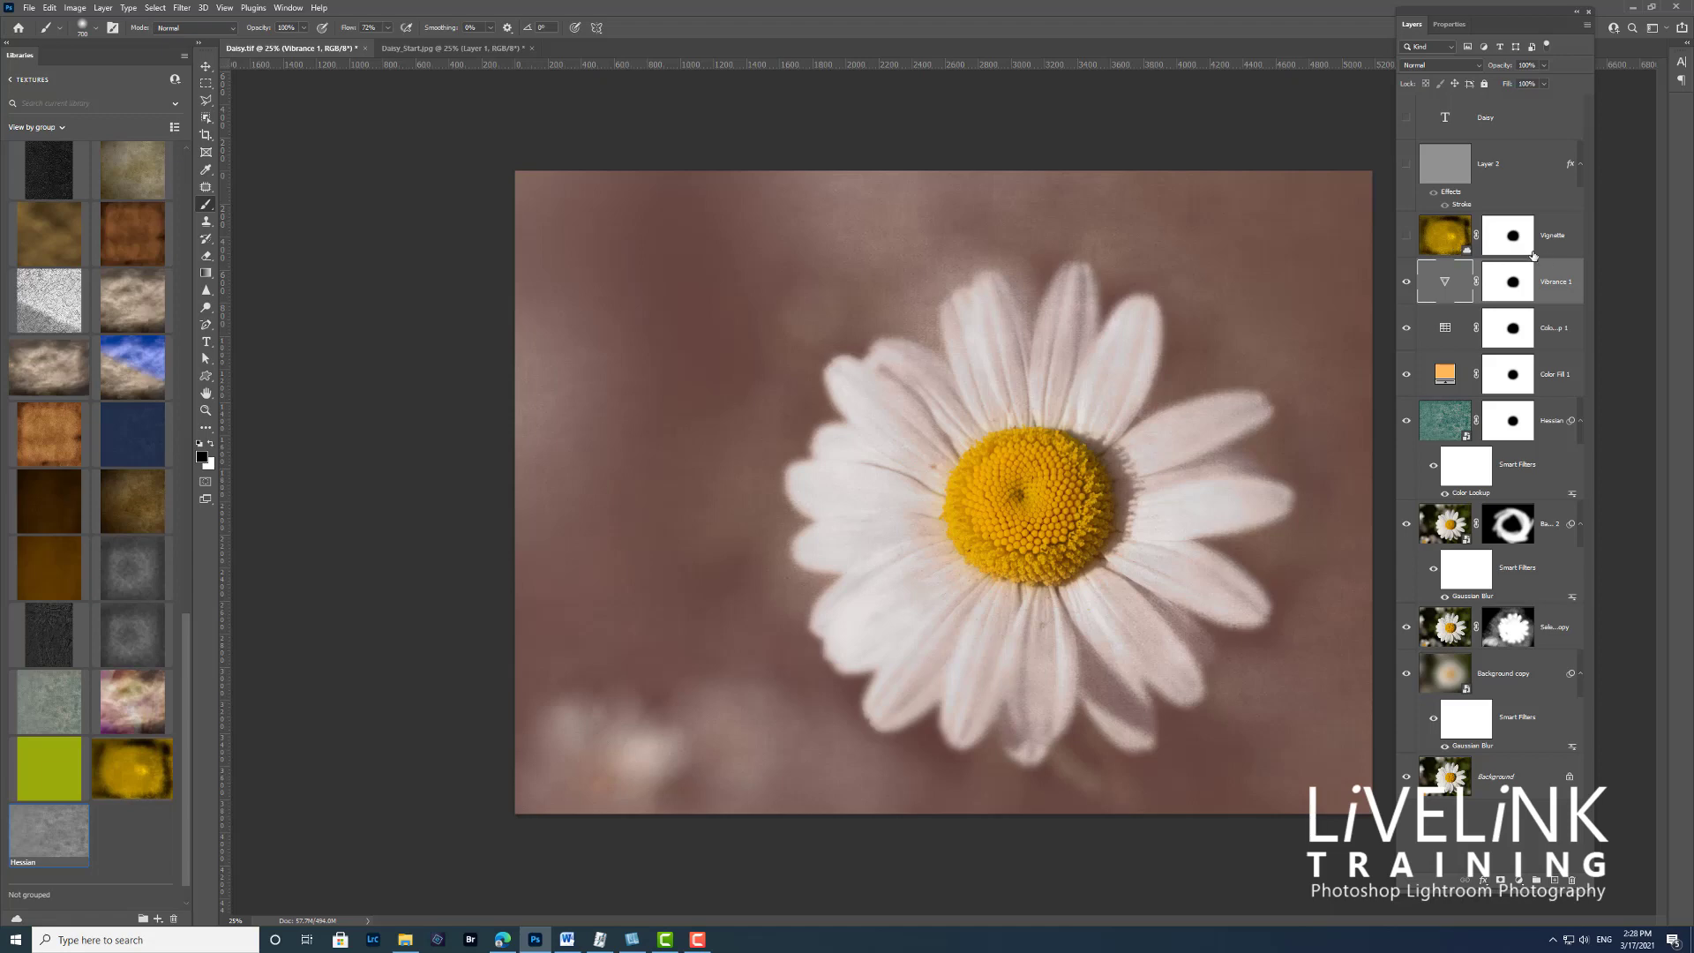
Preview the Vignette texture layer's effect on the image with its blend settings, and hide the layer again
click(1405, 236)
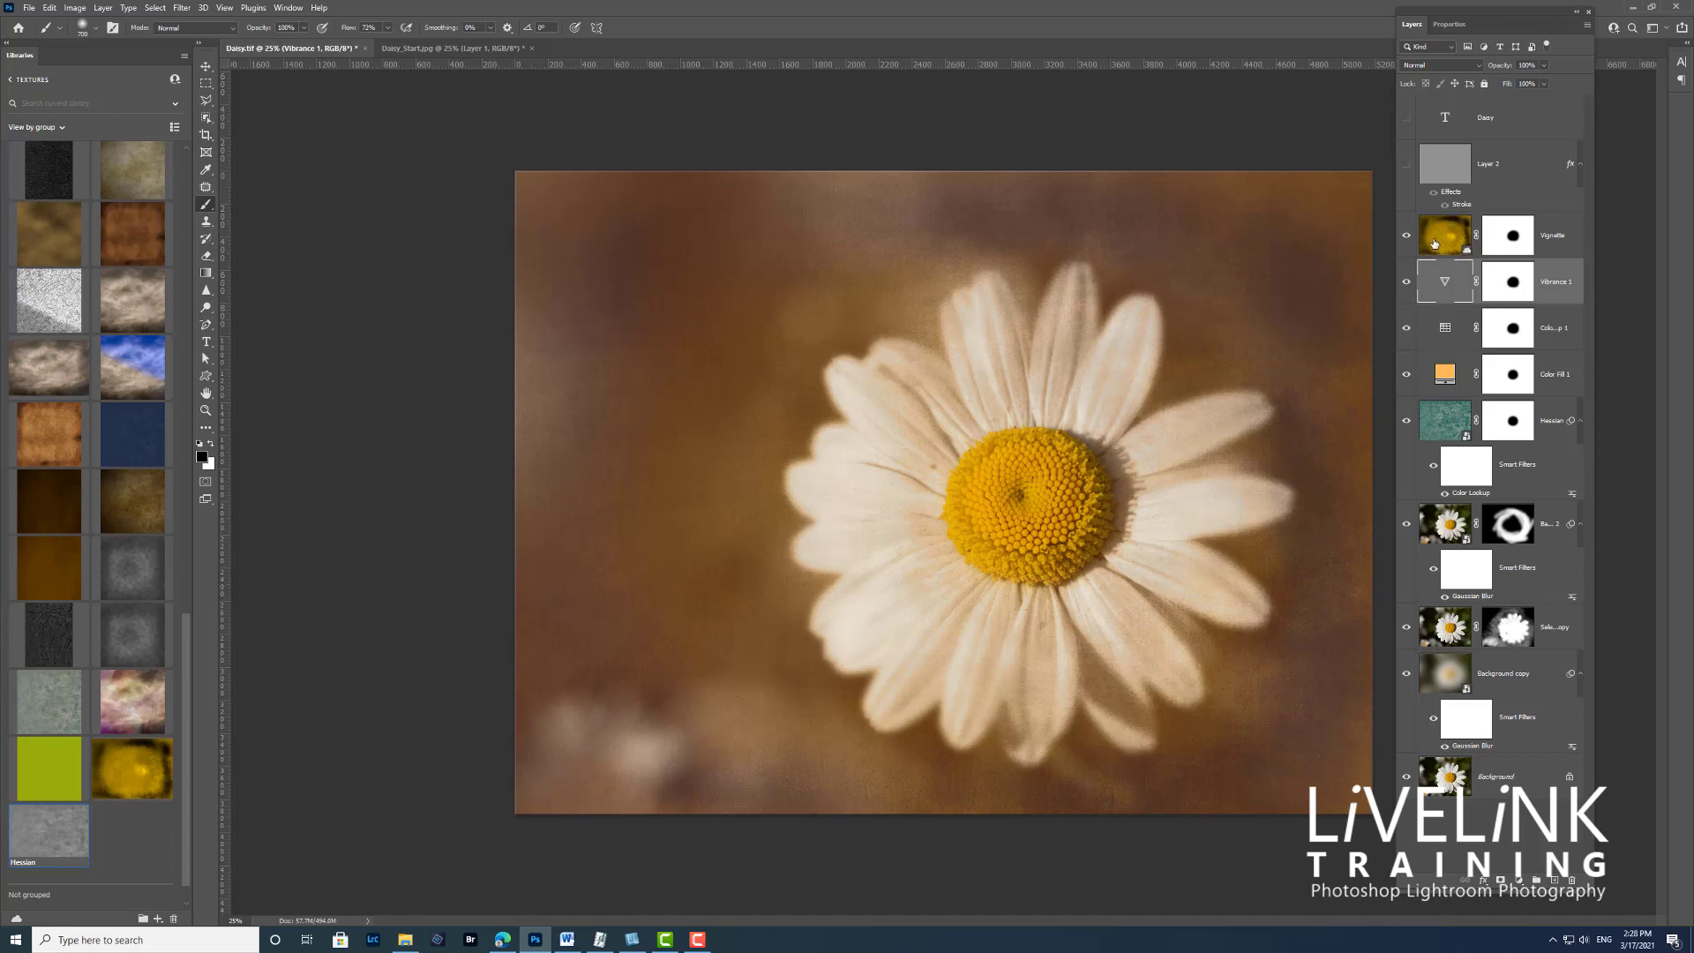
click(1434, 243)
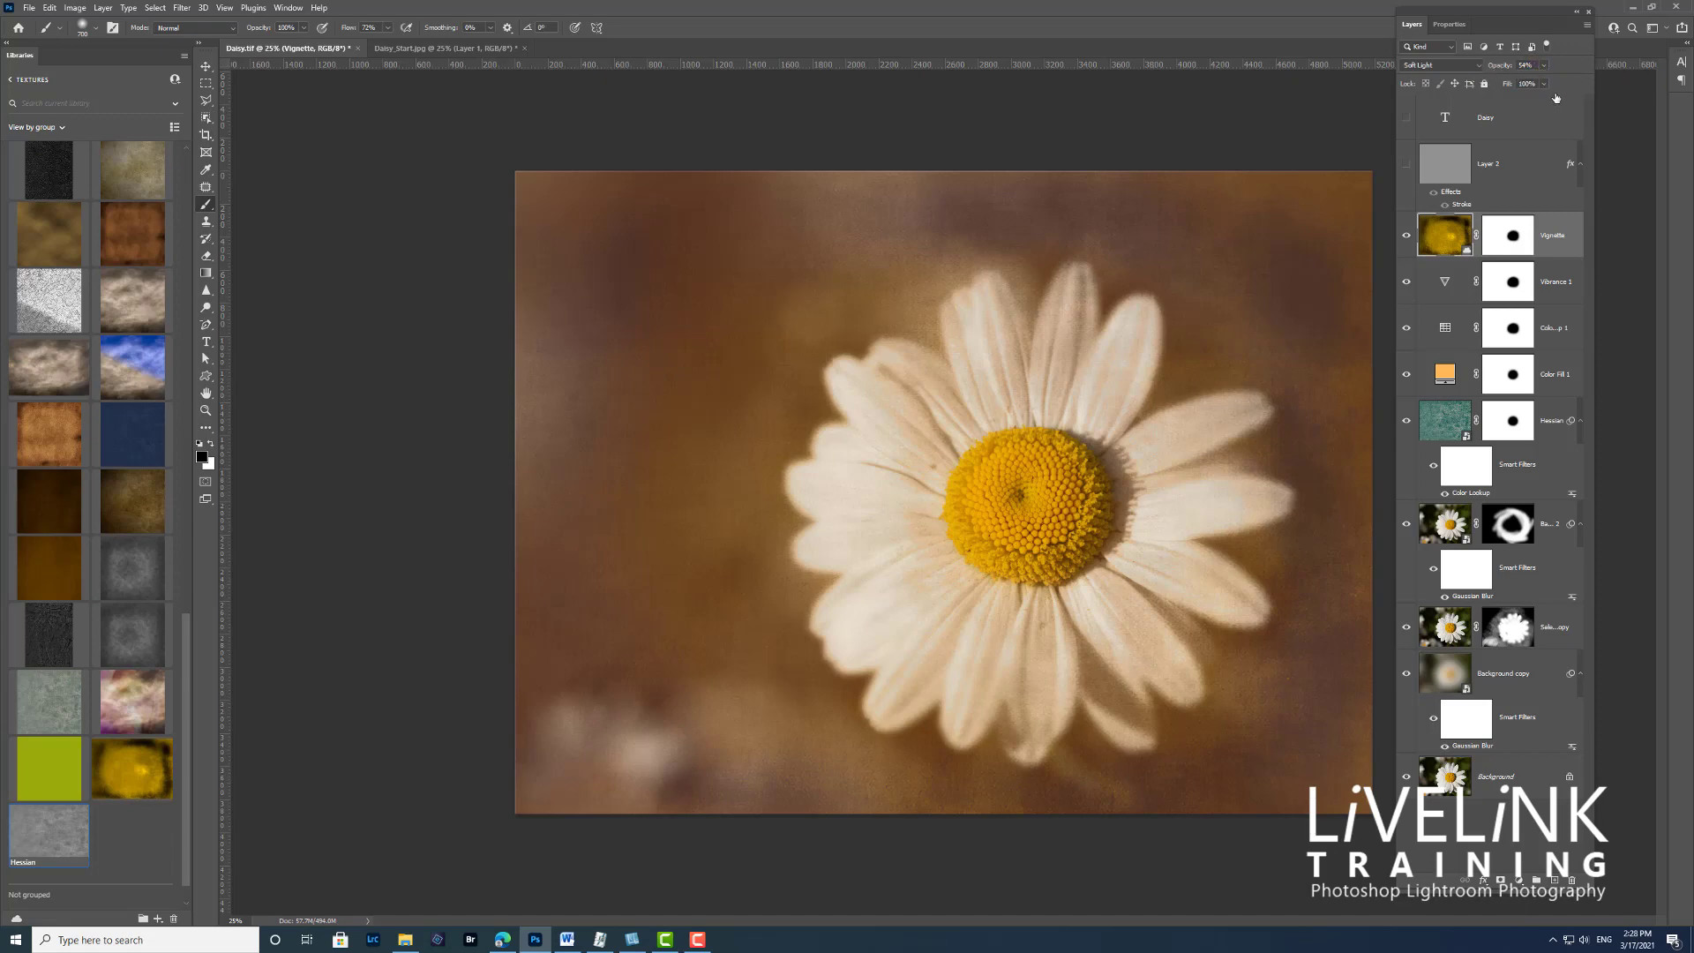
click(1405, 238)
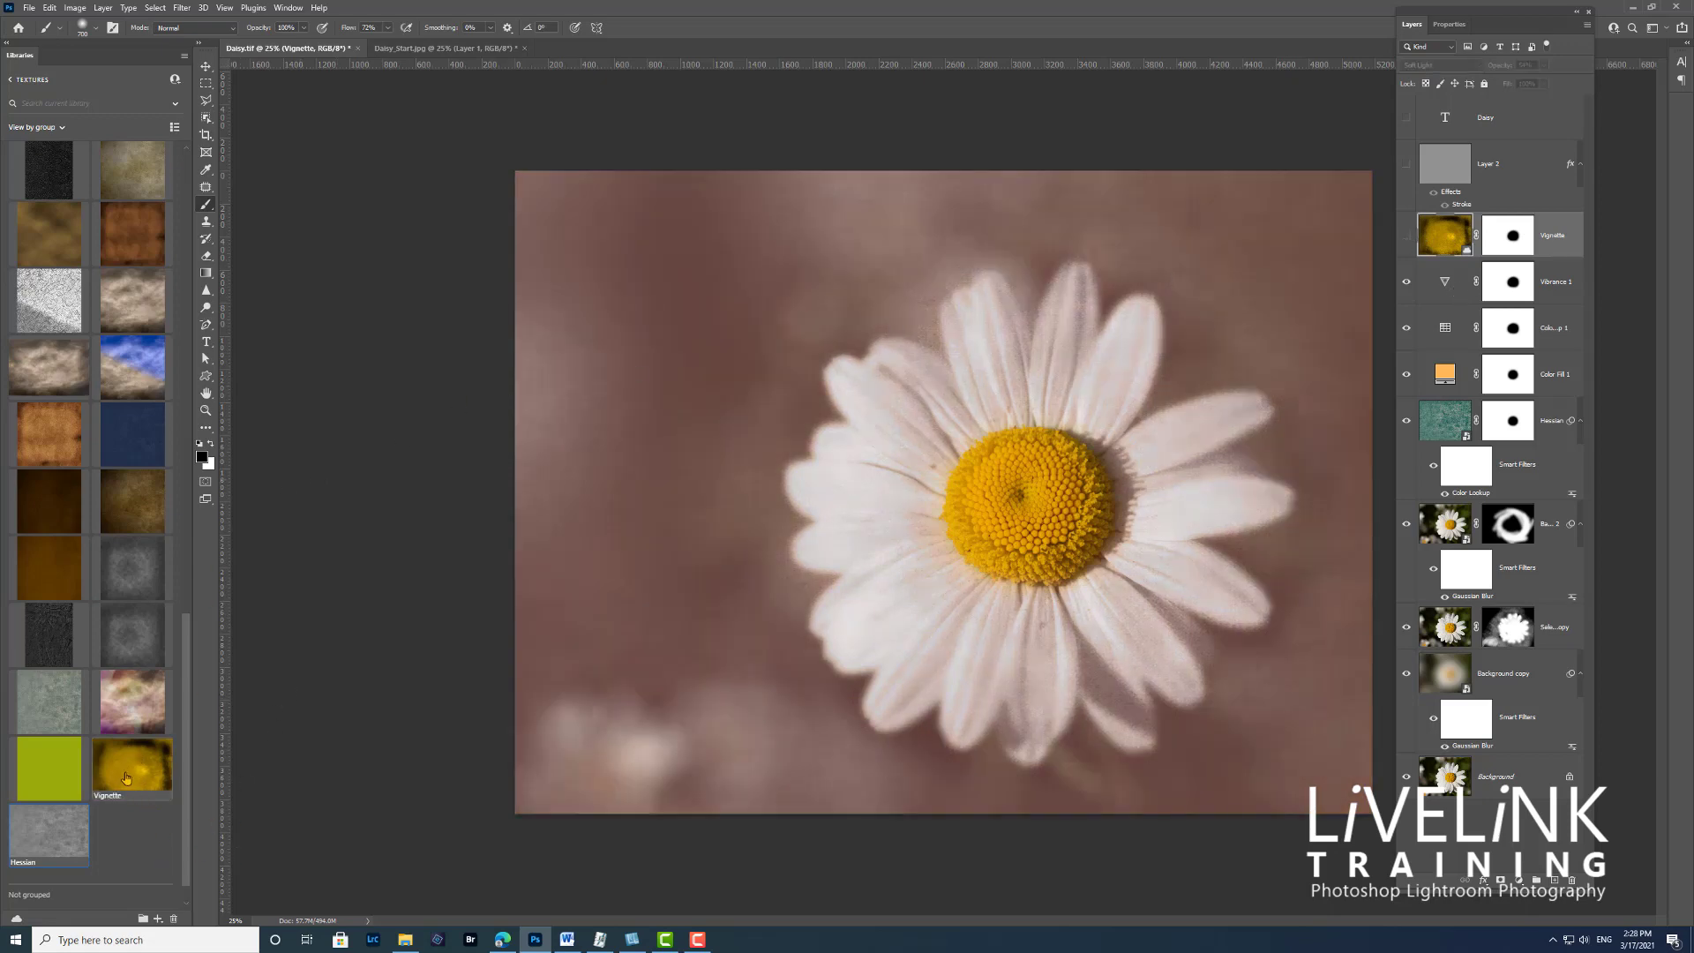
Place the Vignette texture from the library above the hidden Vignette layer and scale it to about 100% to cover the canvas
drag(131, 772, 968, 392)
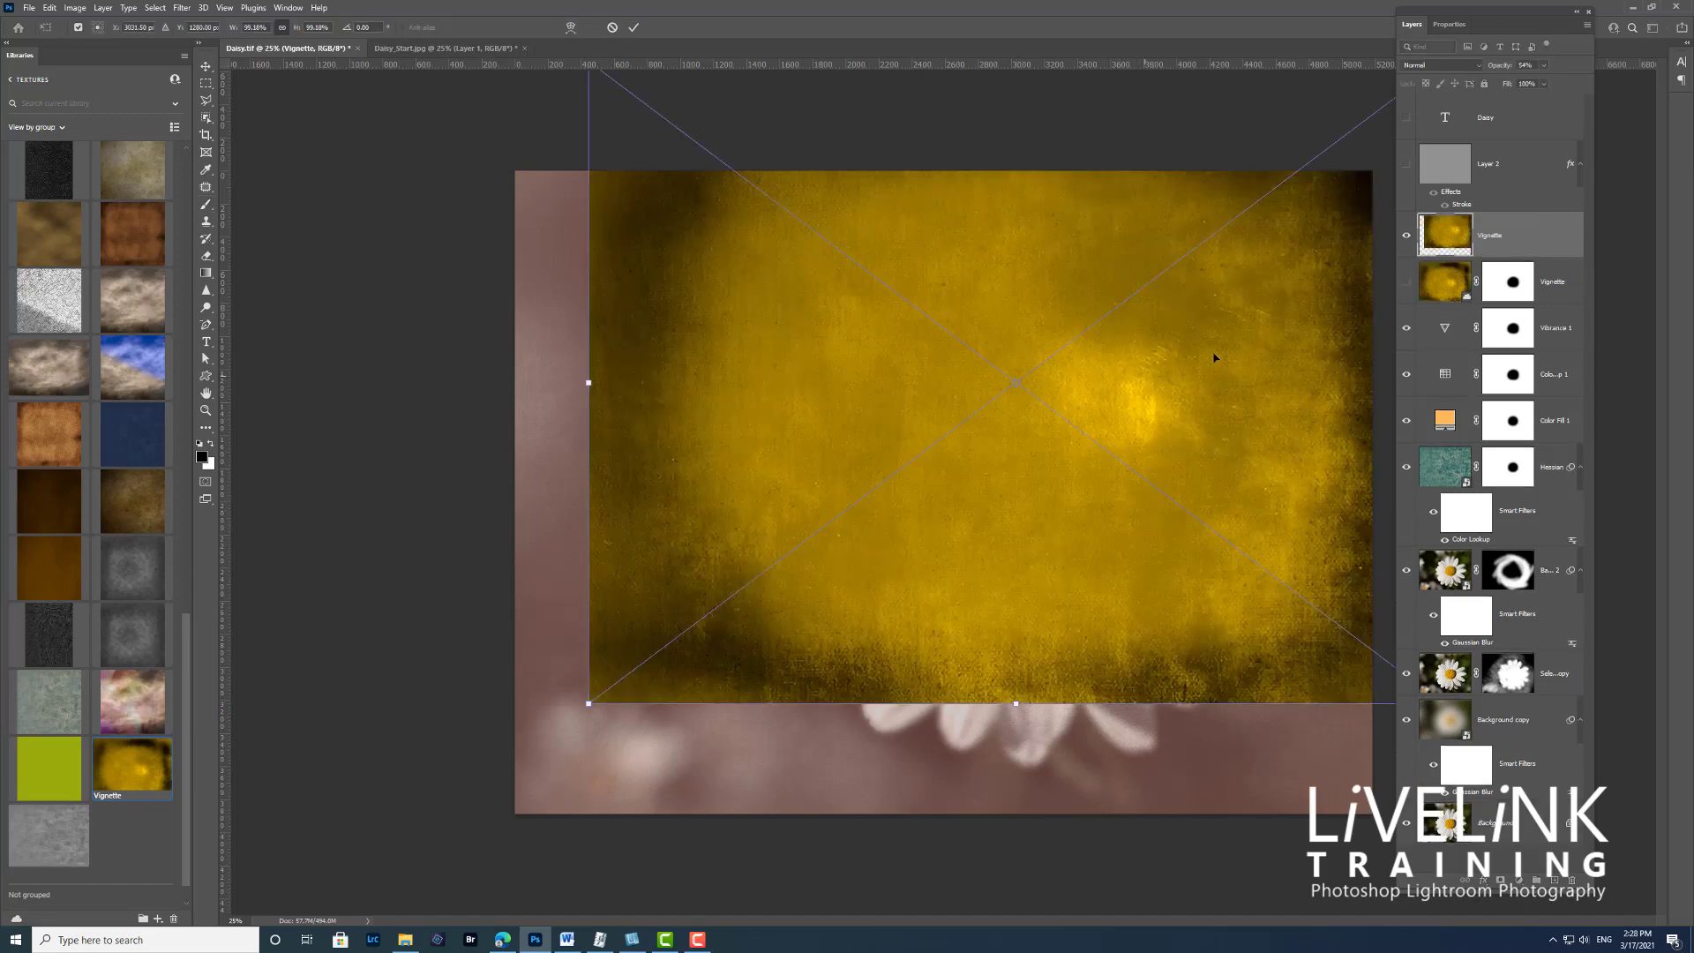
drag(1213, 358, 1123, 482)
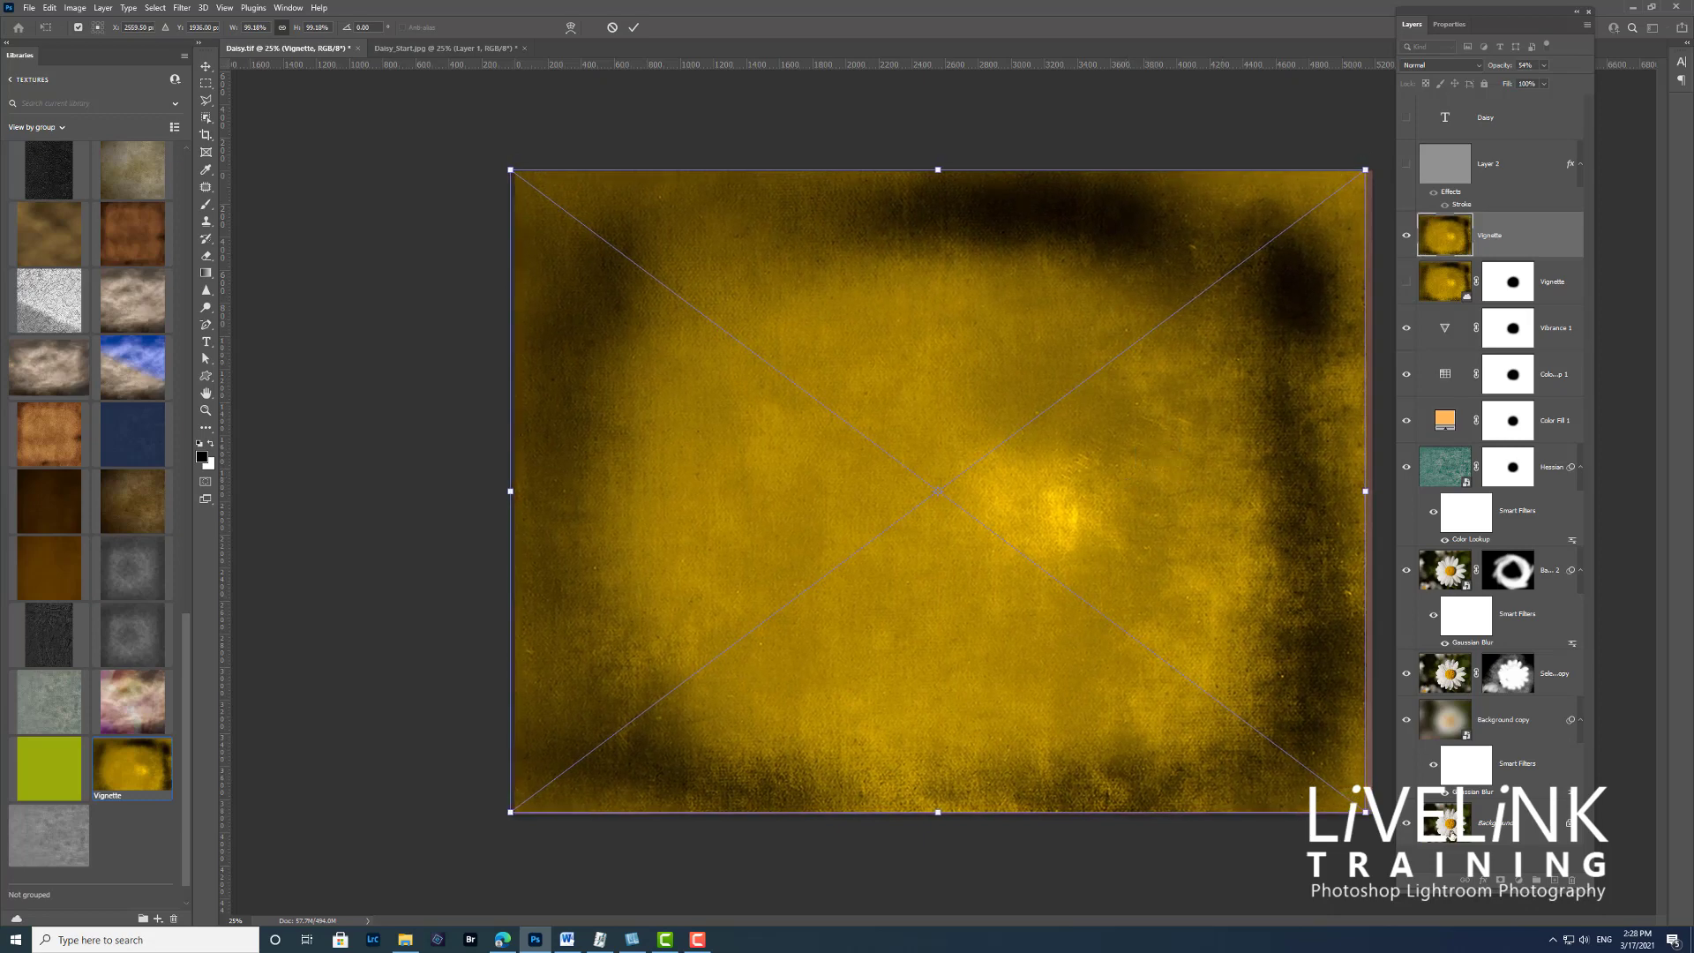
drag(1365, 809, 1377, 821)
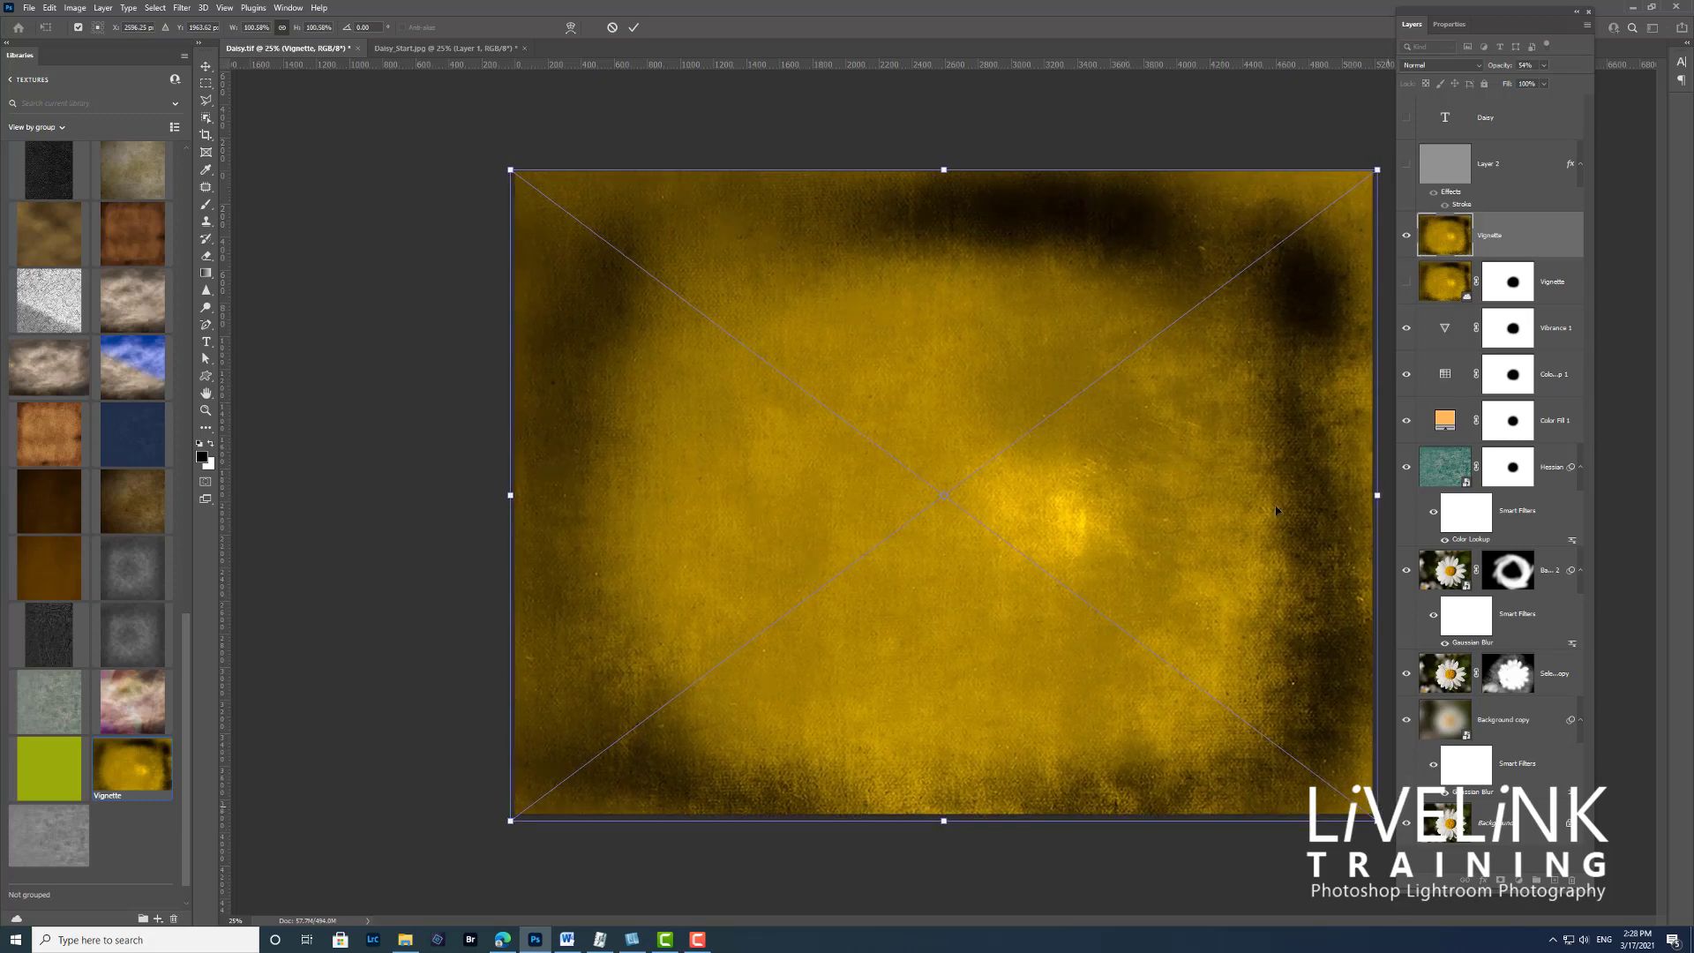
key(Return)
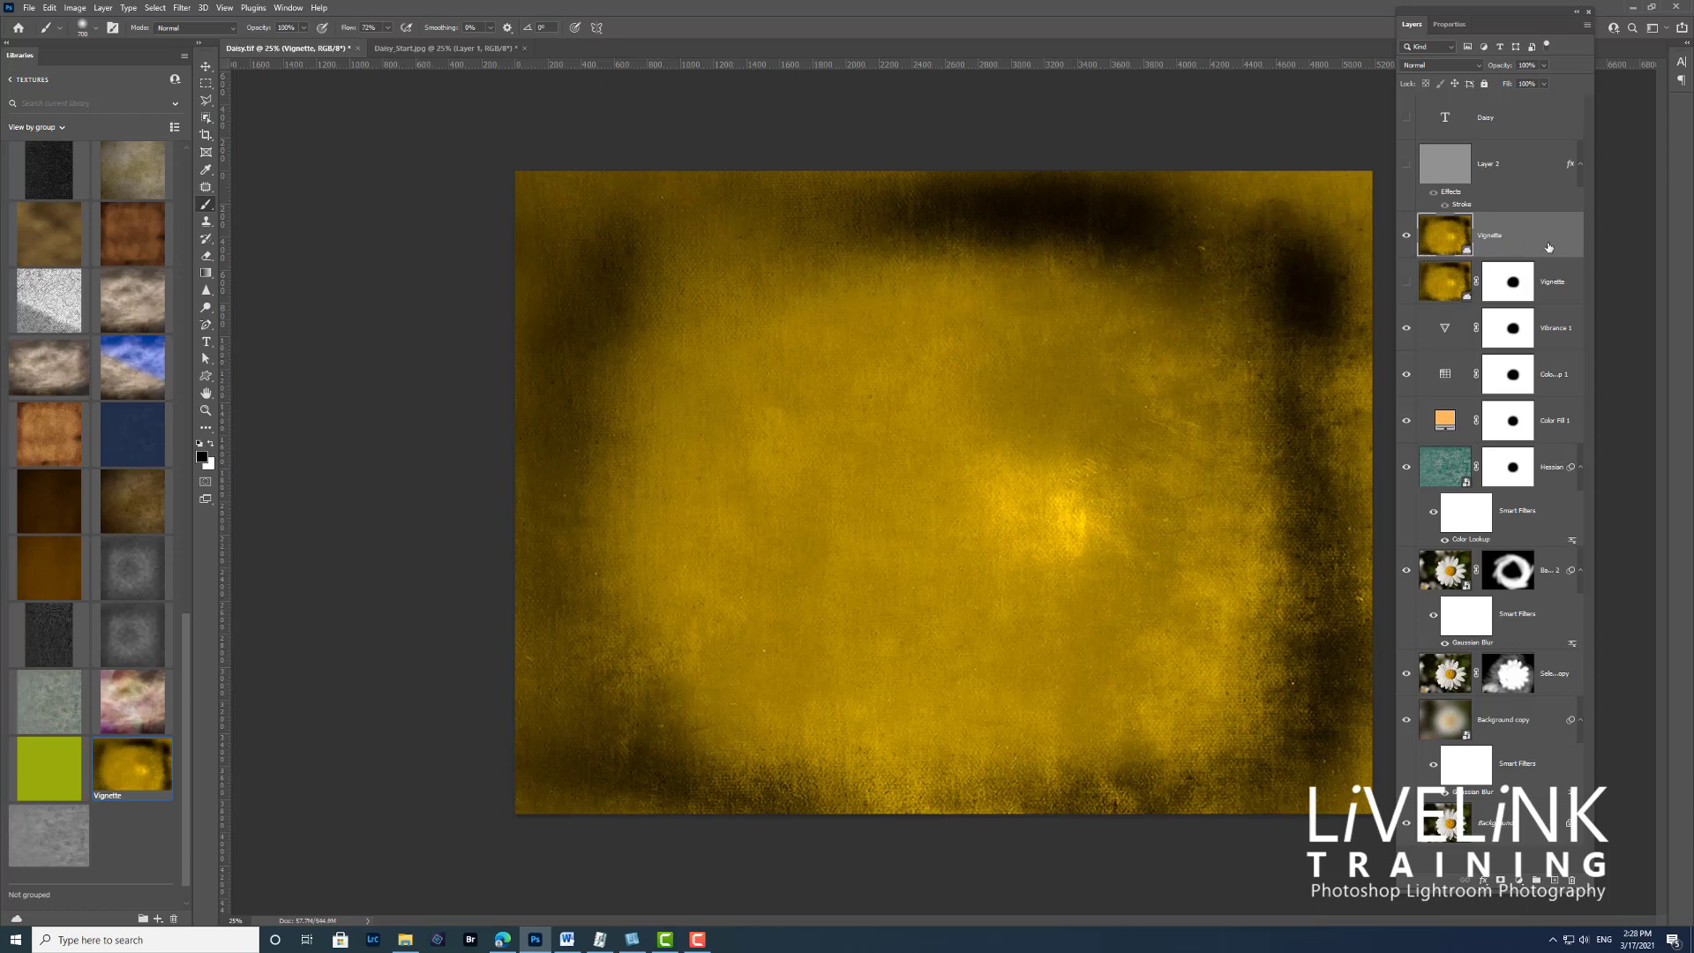
Set the newly placed Vignette layer's blend mode to Soft Light and lower its opacity to 50%
click(1478, 68)
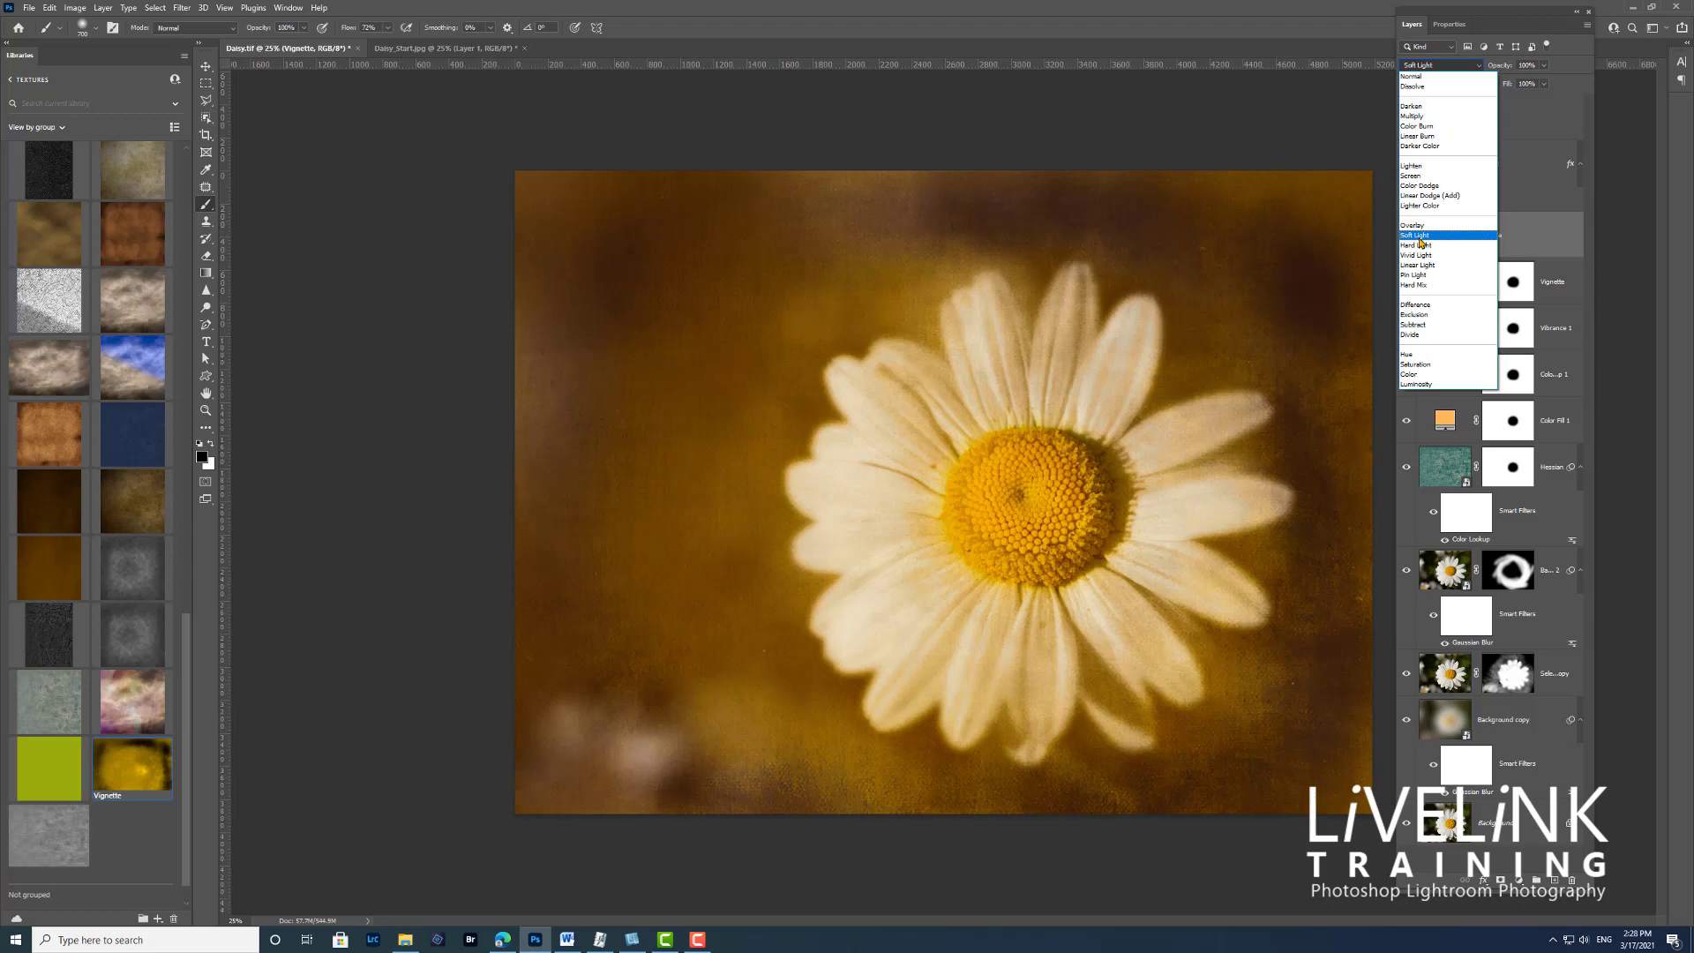
click(1420, 236)
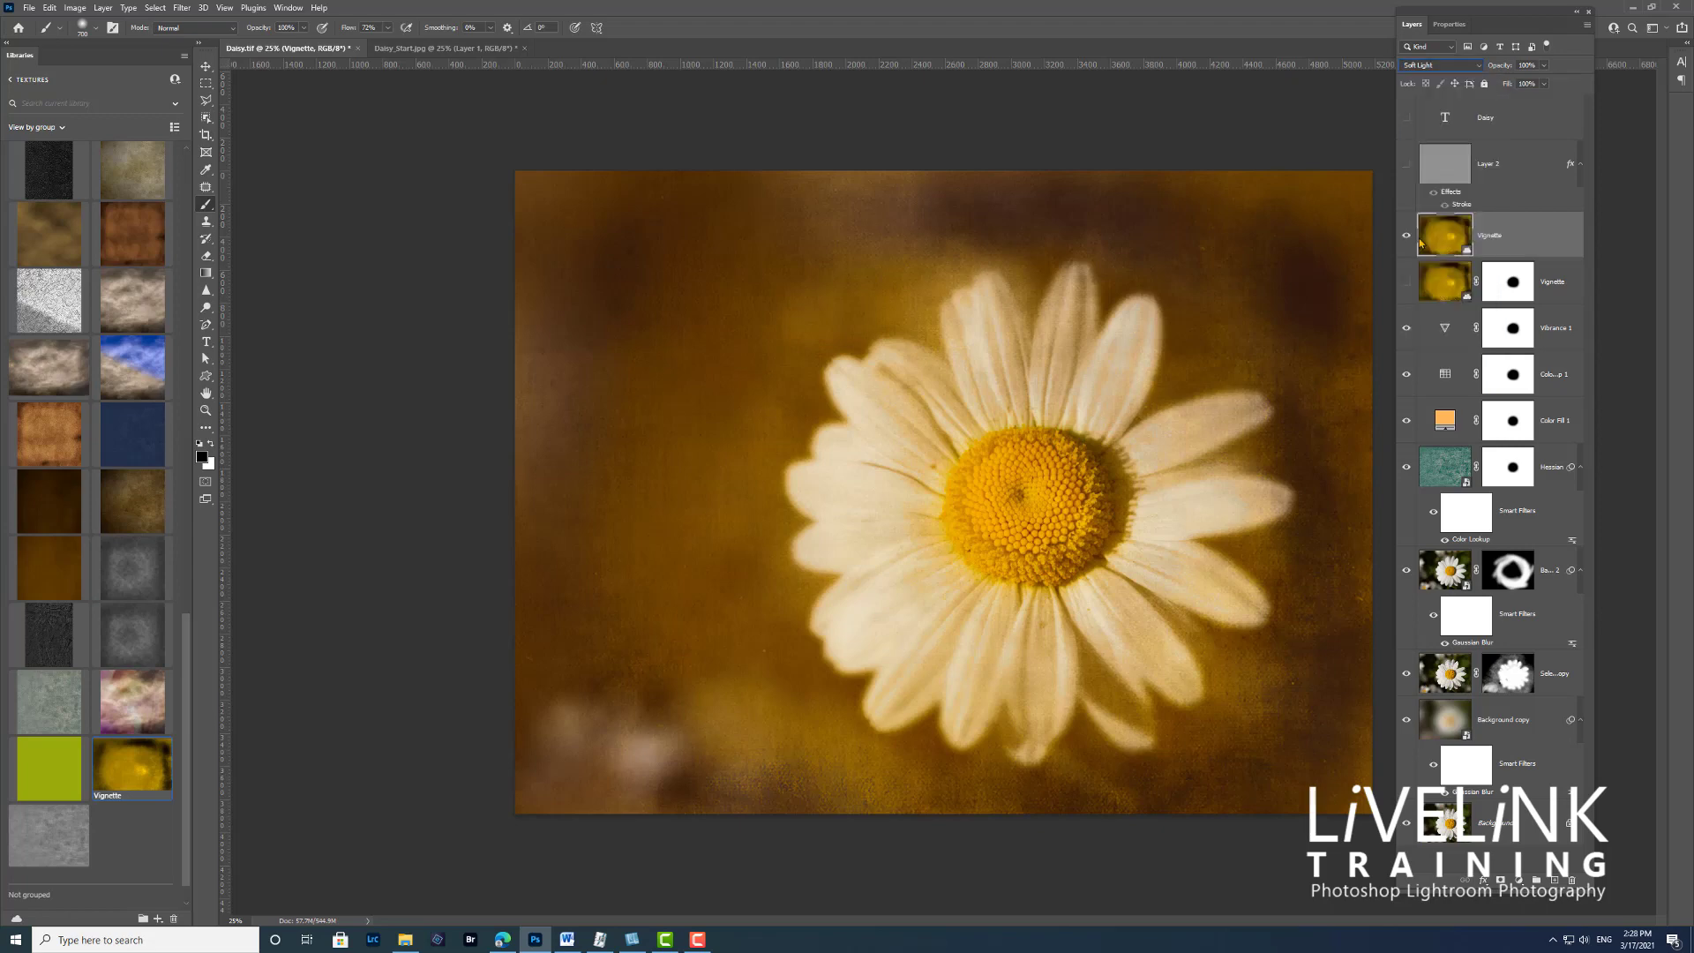
click(1446, 282)
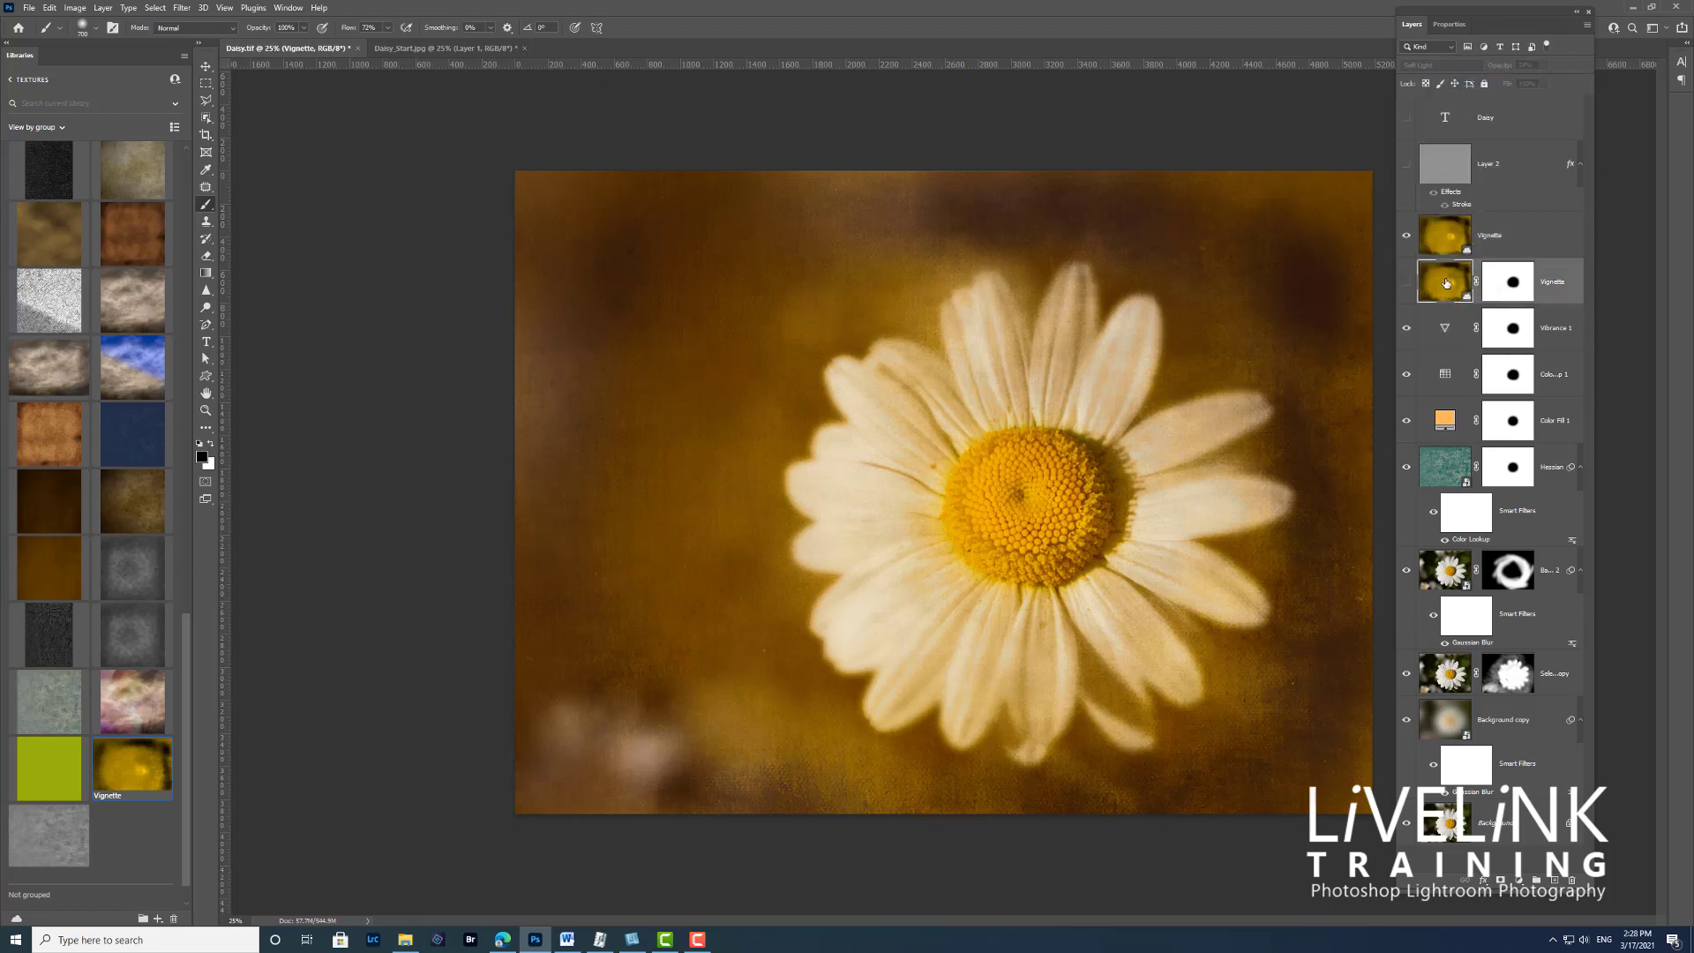
click(1447, 247)
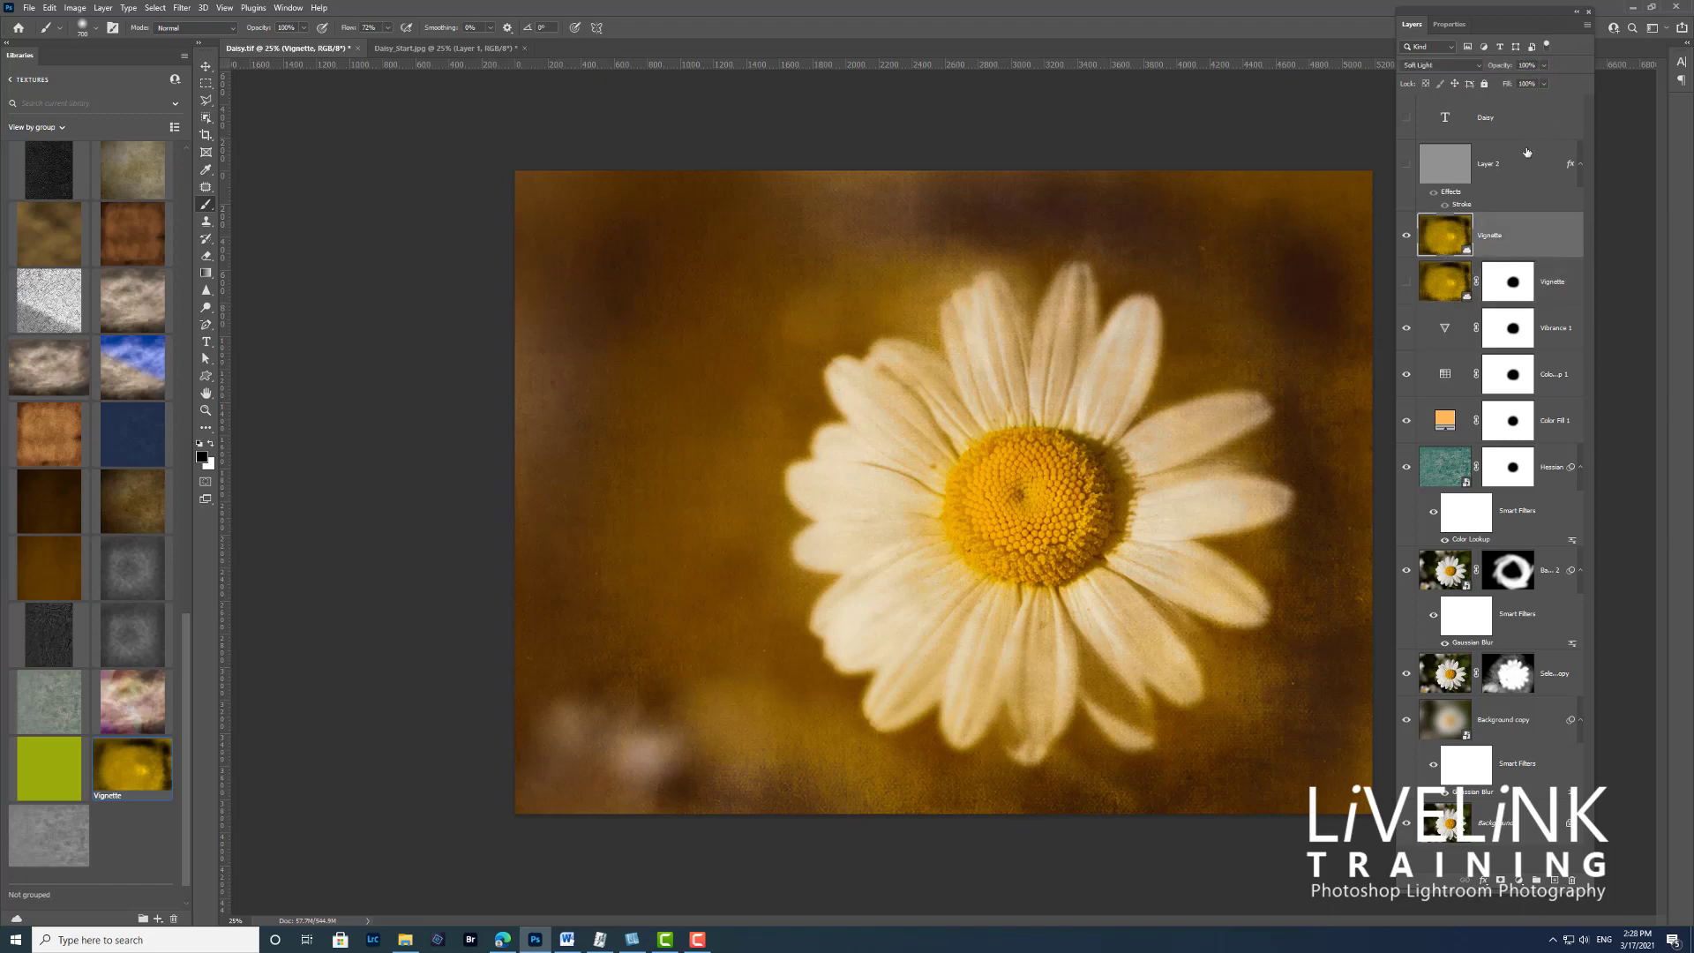
key(v)
key(5)
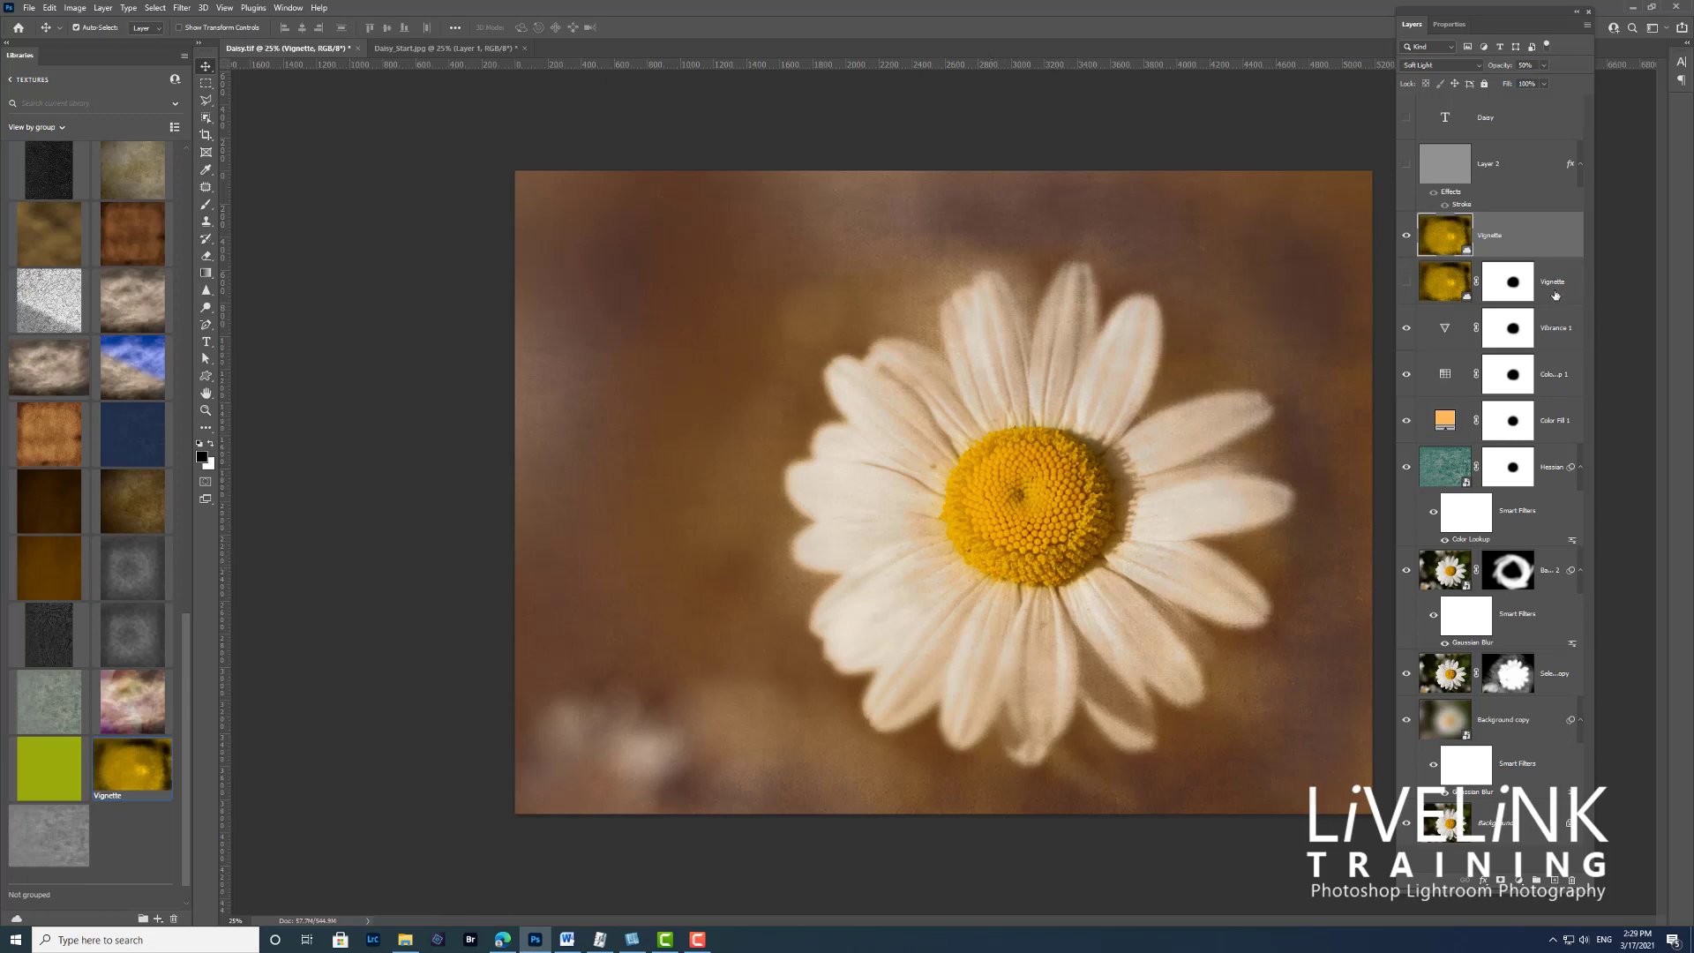
Copy the hidden Vignette layer's mask onto the new Vignette layer and delete the hidden one
click(1505, 284)
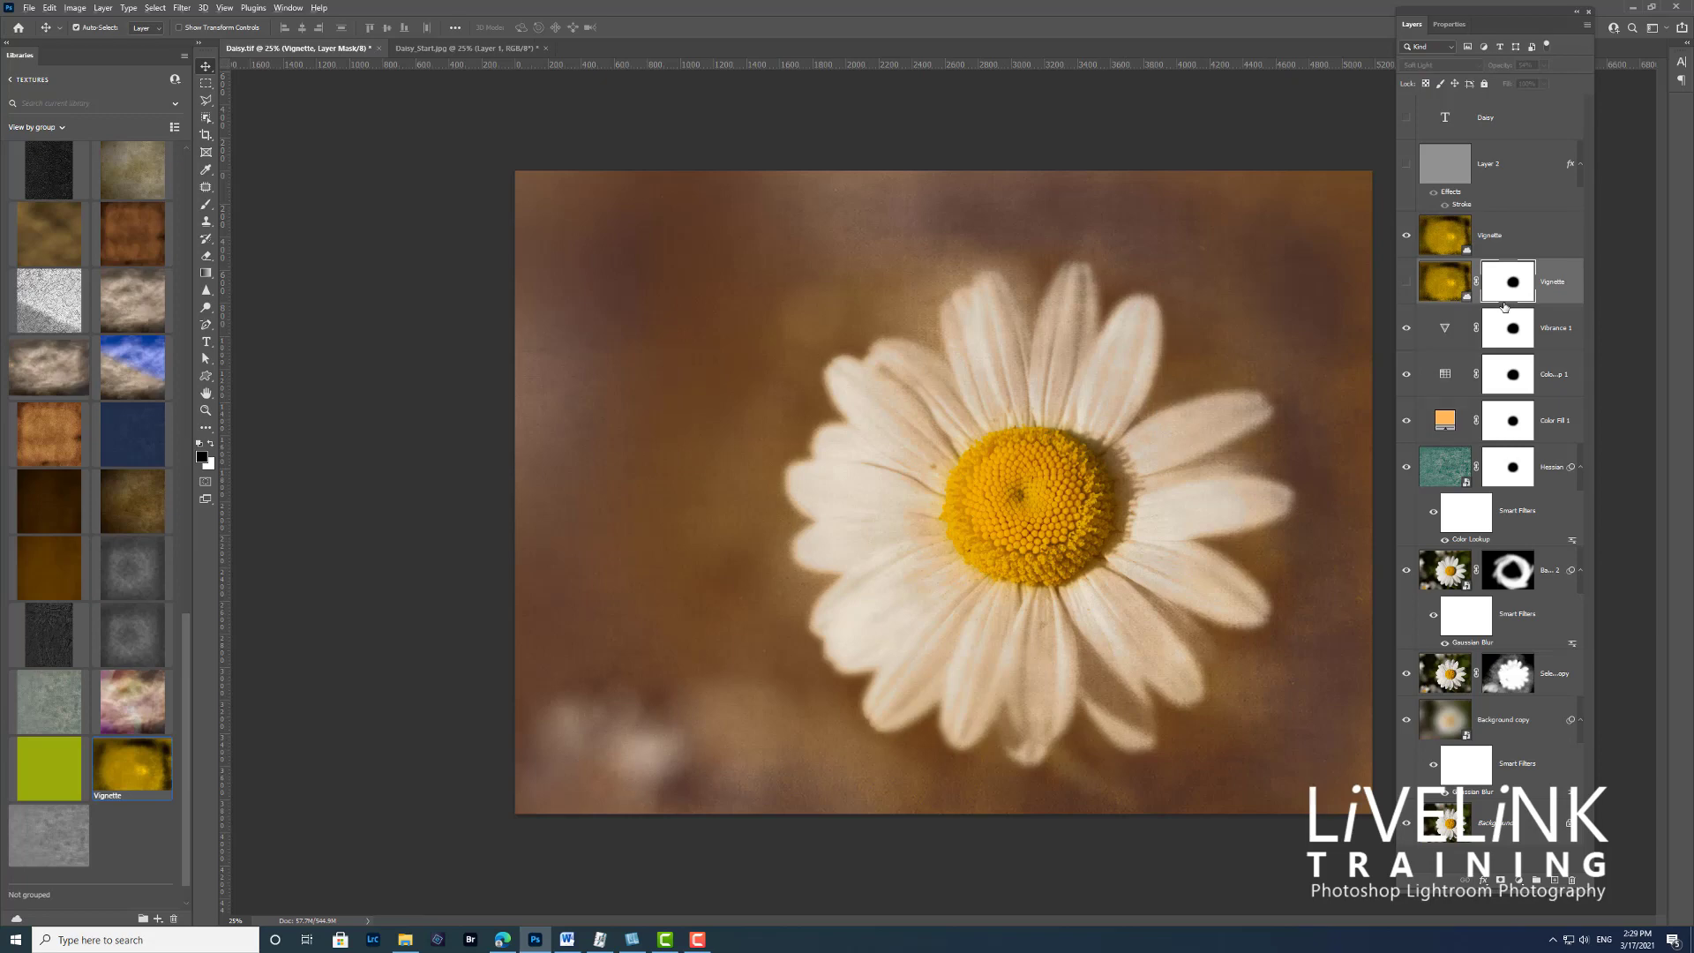
drag(1504, 293, 1537, 253)
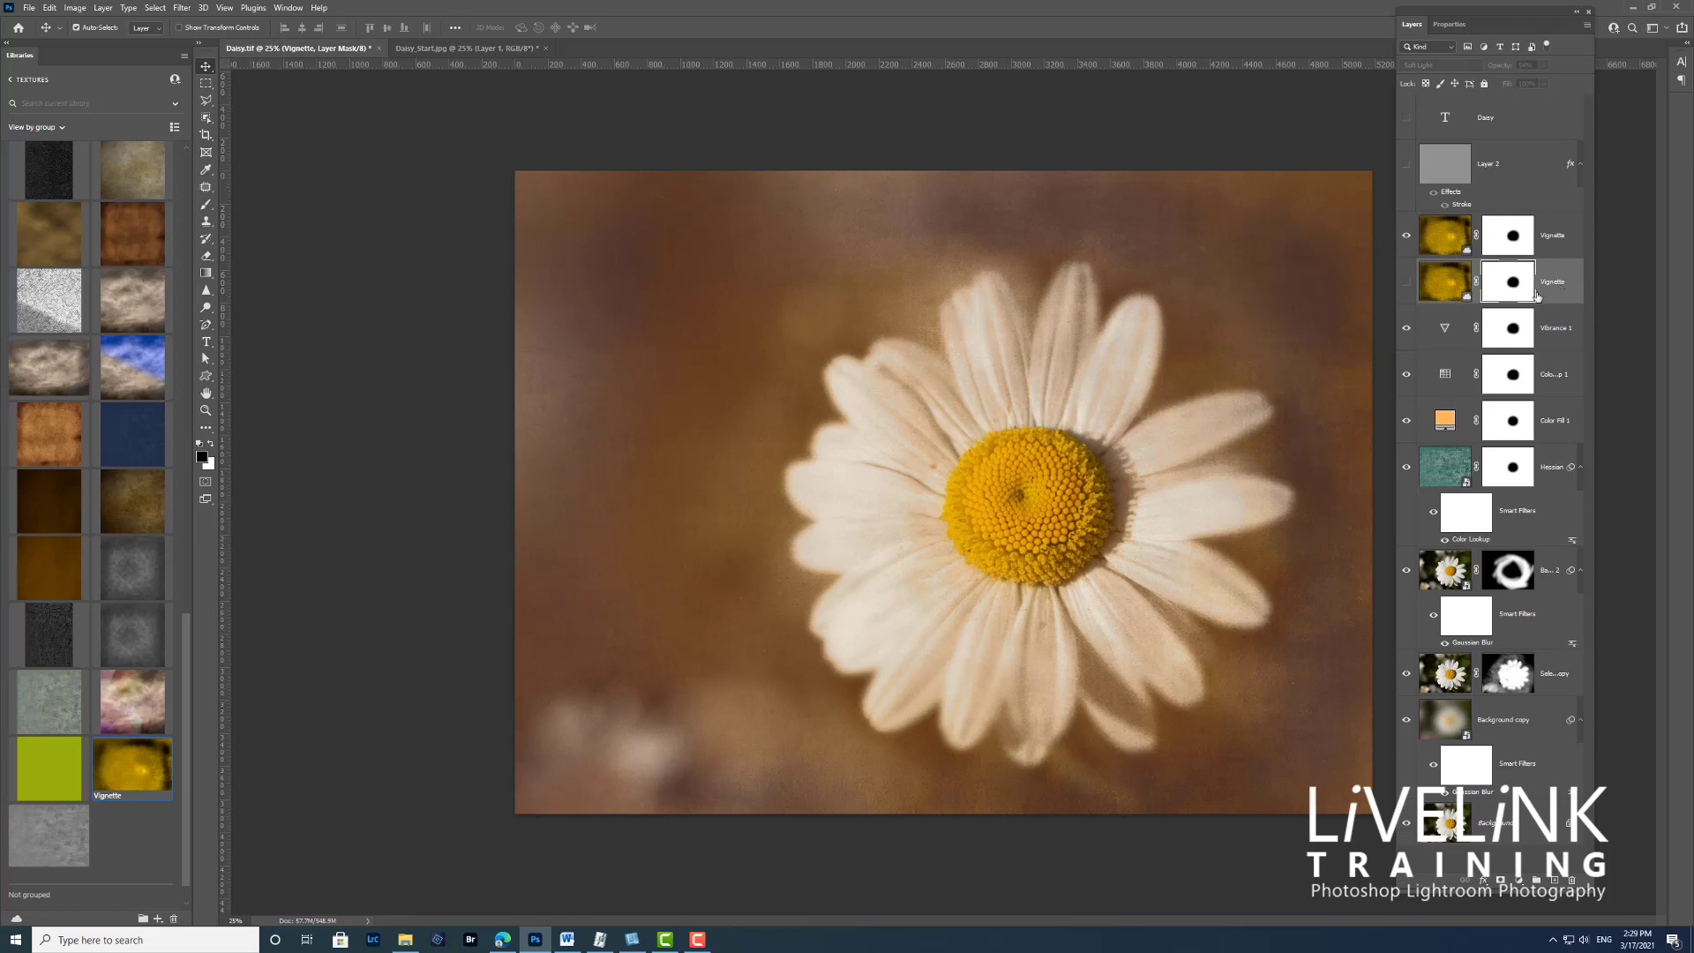
drag(1566, 284, 1572, 879)
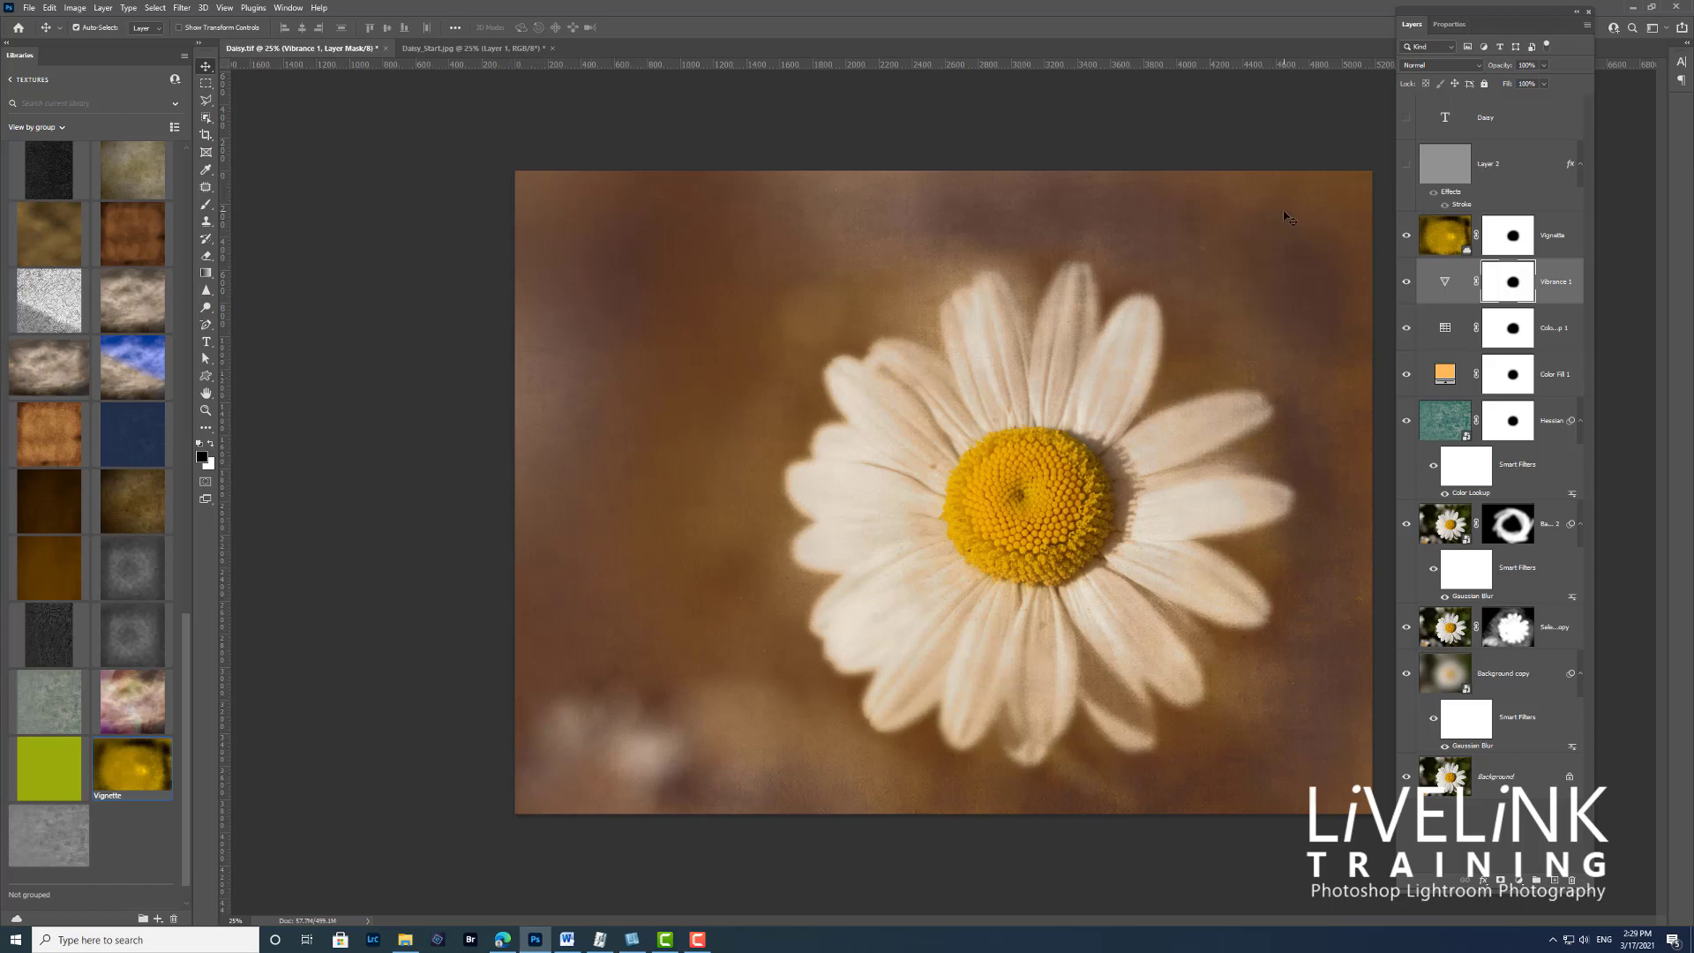
Show the gray-filled Layer 2 and compare its appearance in Normal blend mode with Overlay, leaving it on Overlay
click(1451, 249)
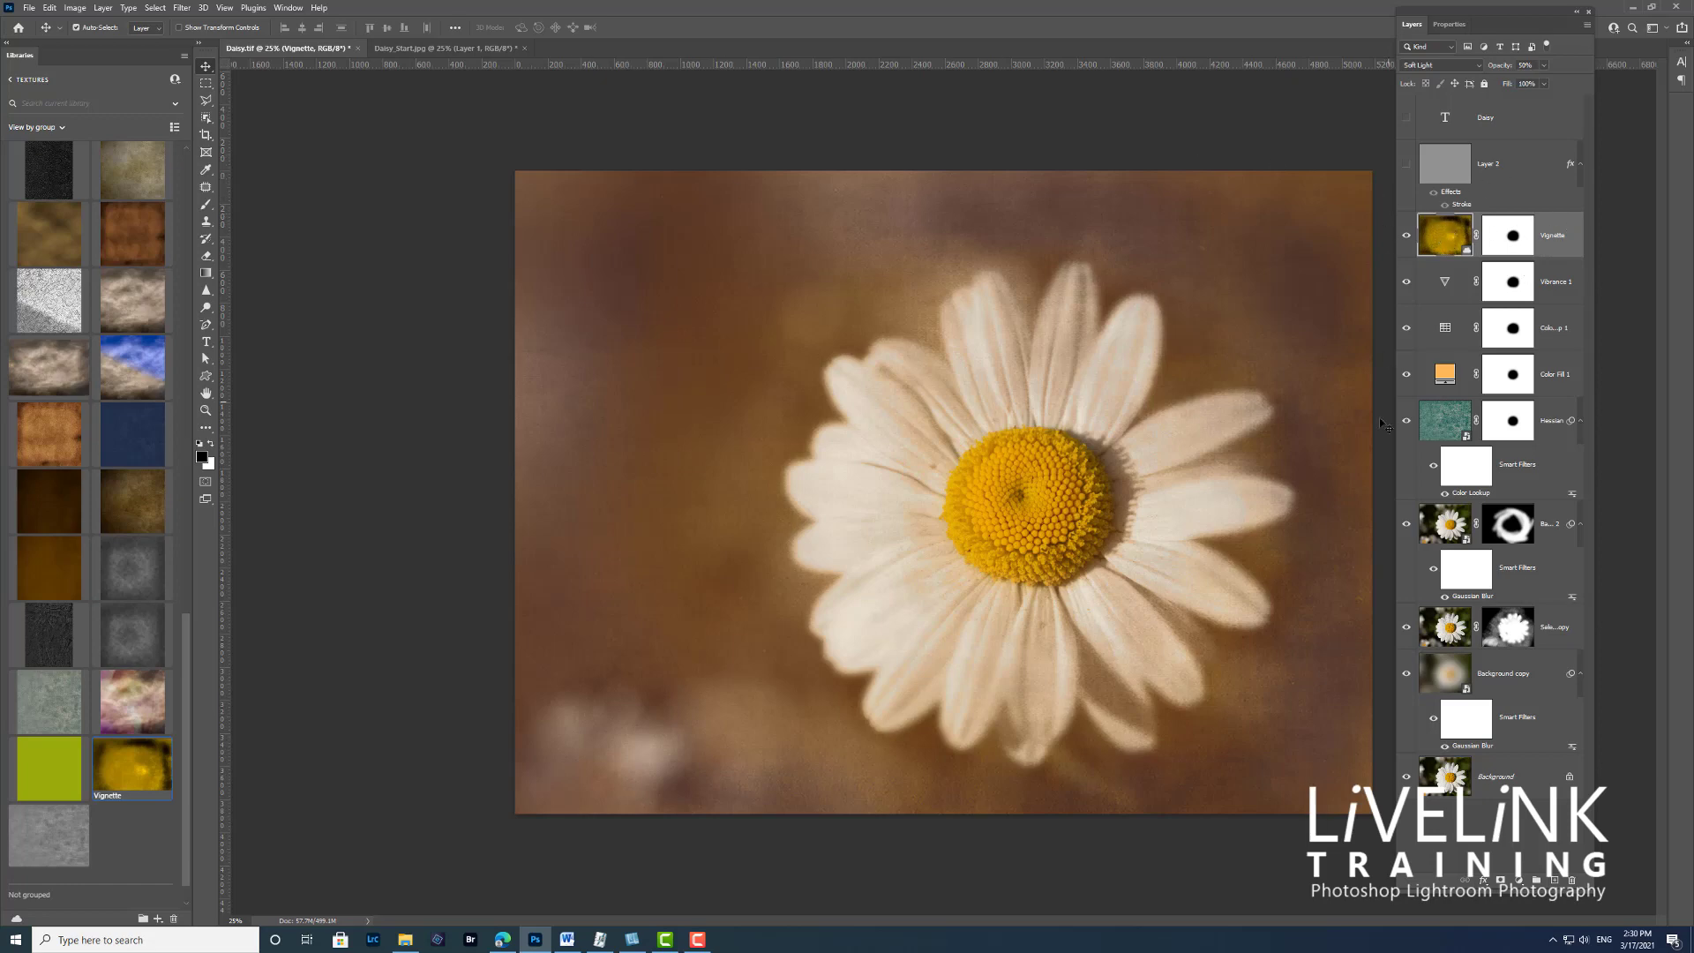
click(1520, 173)
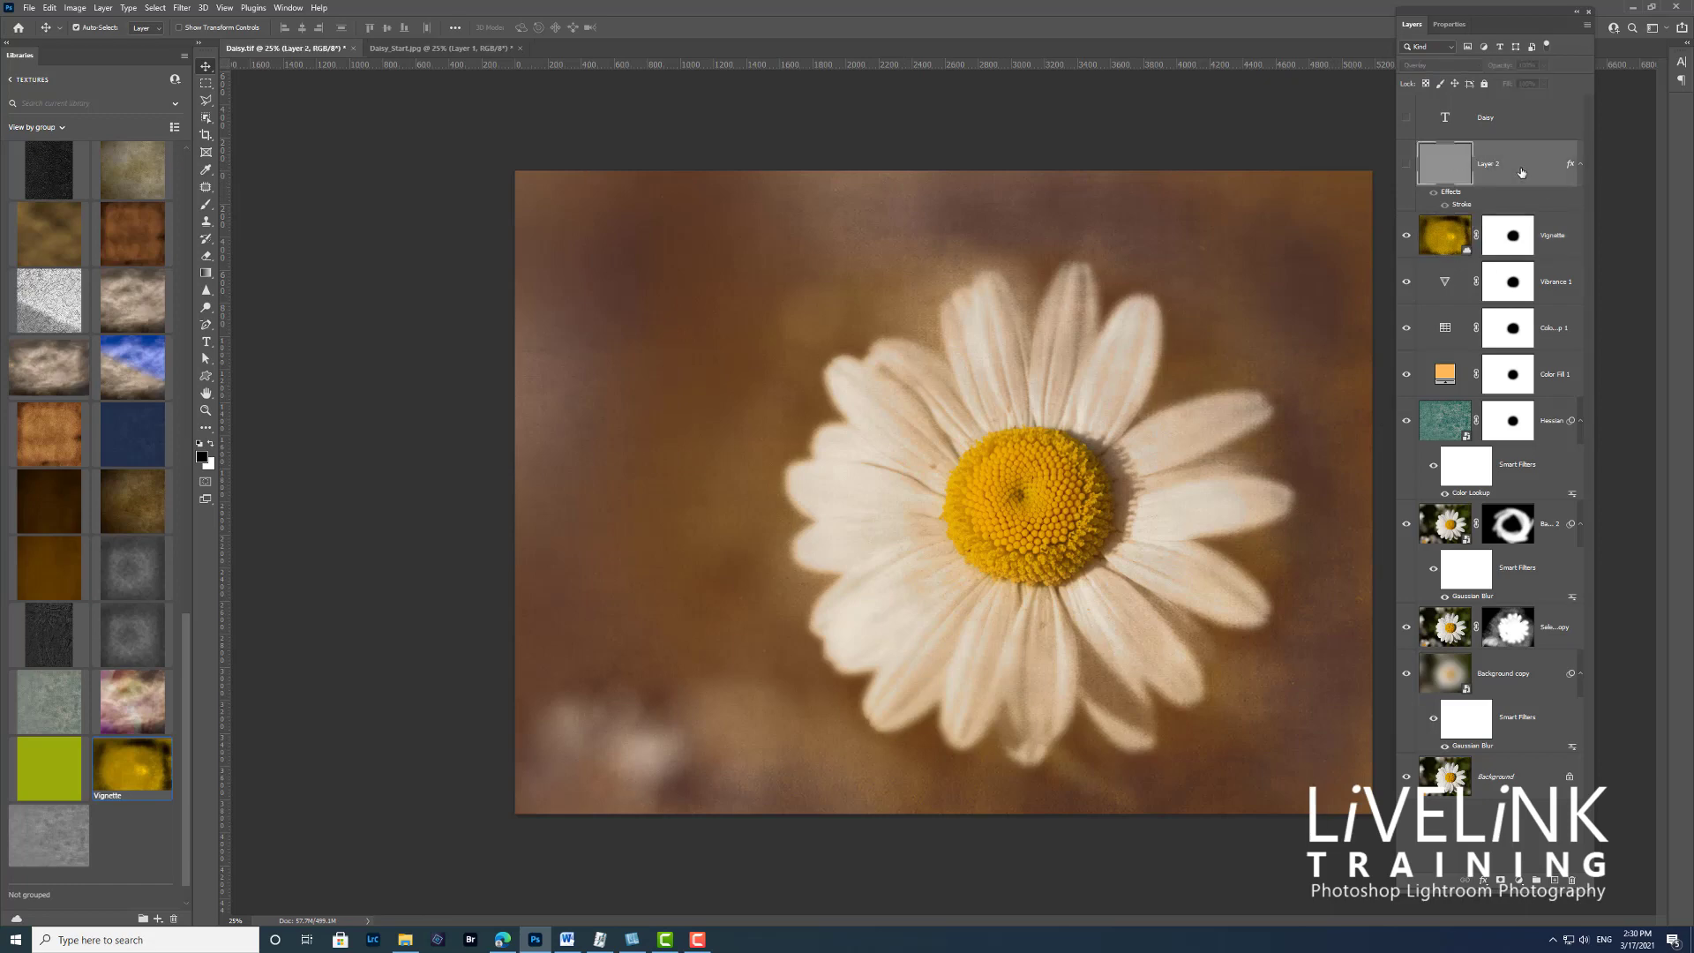
click(1406, 164)
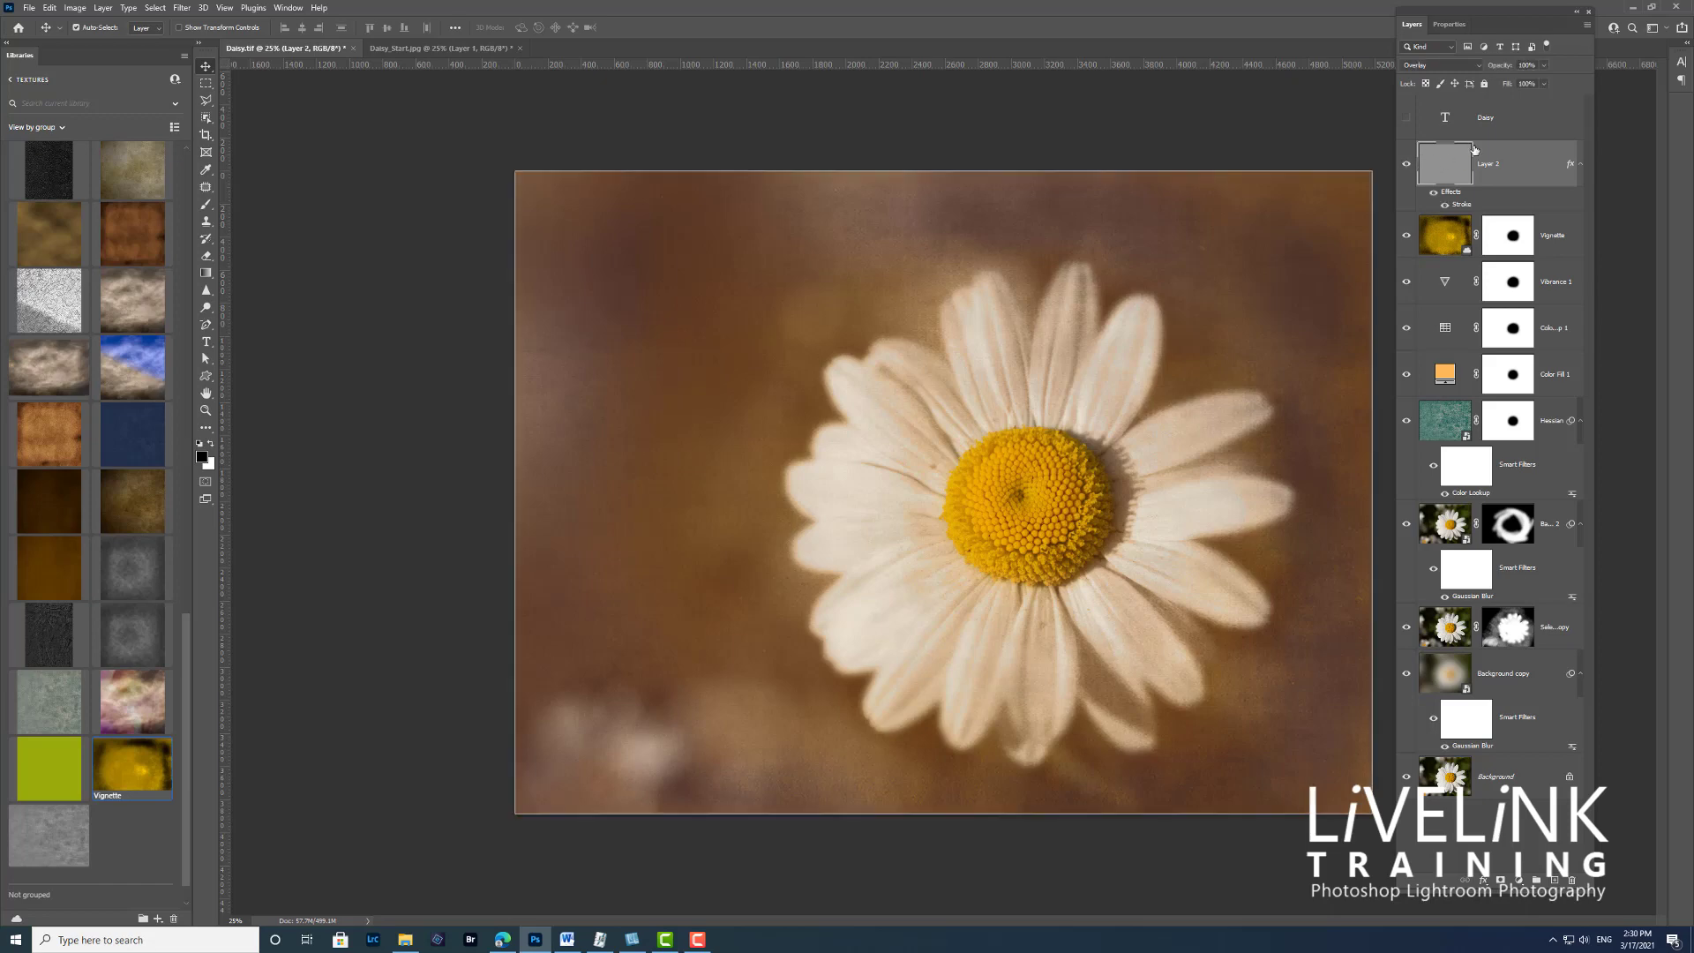
click(1482, 67)
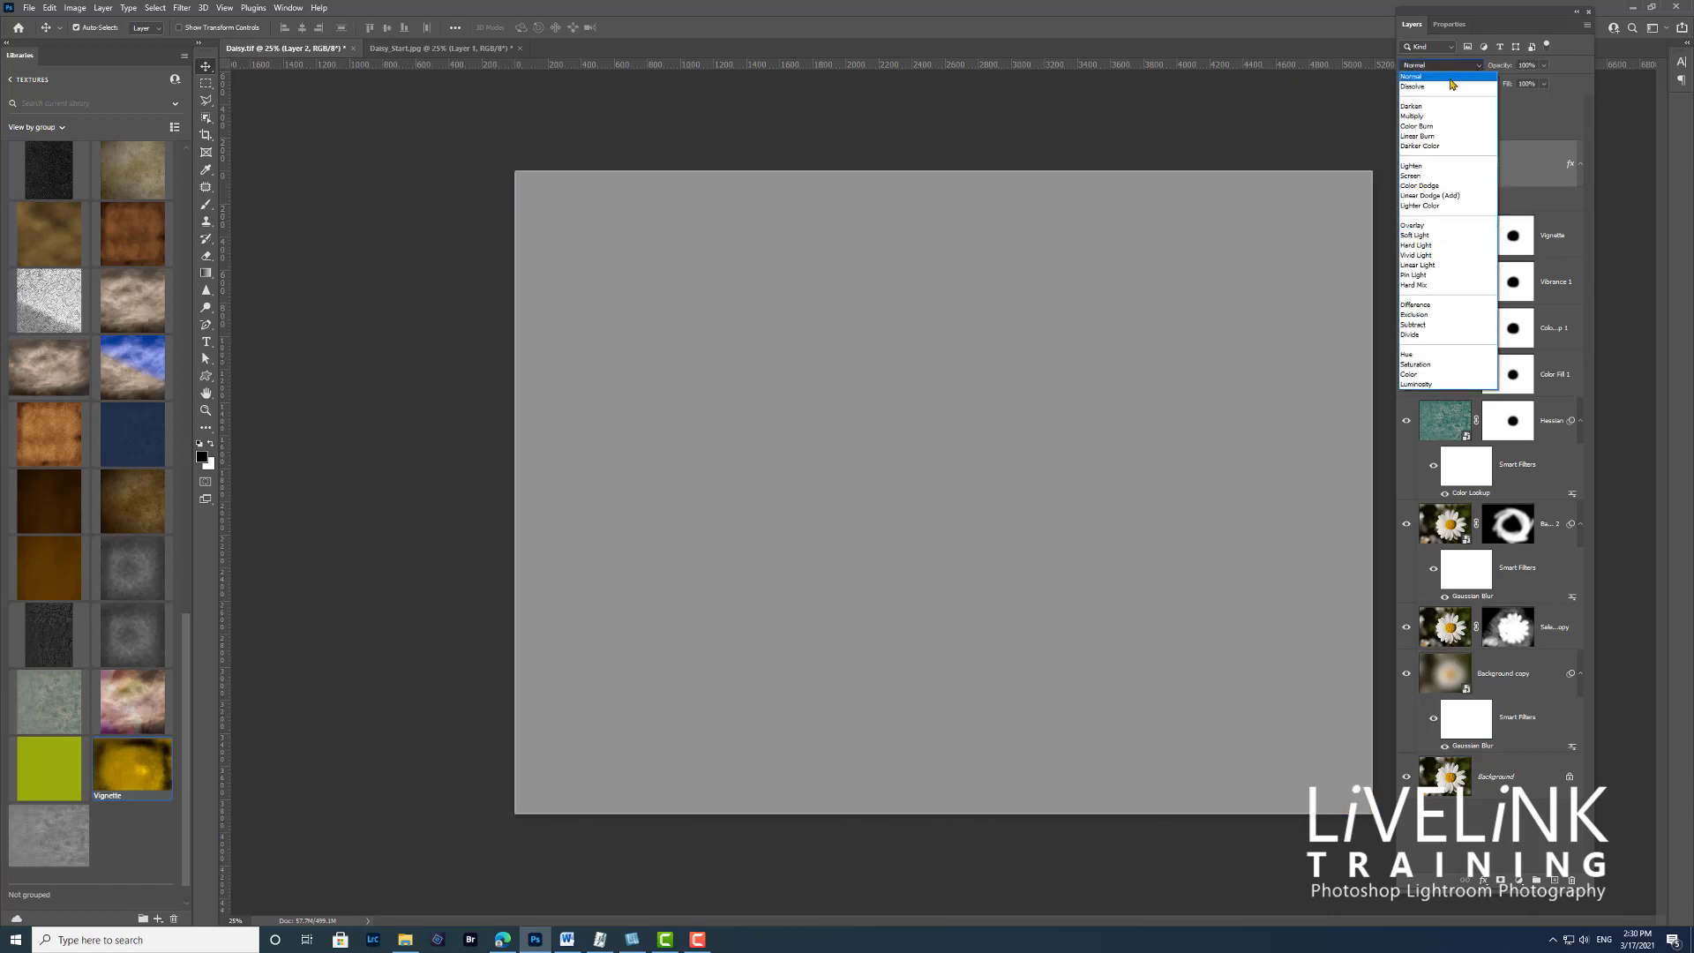
click(1452, 79)
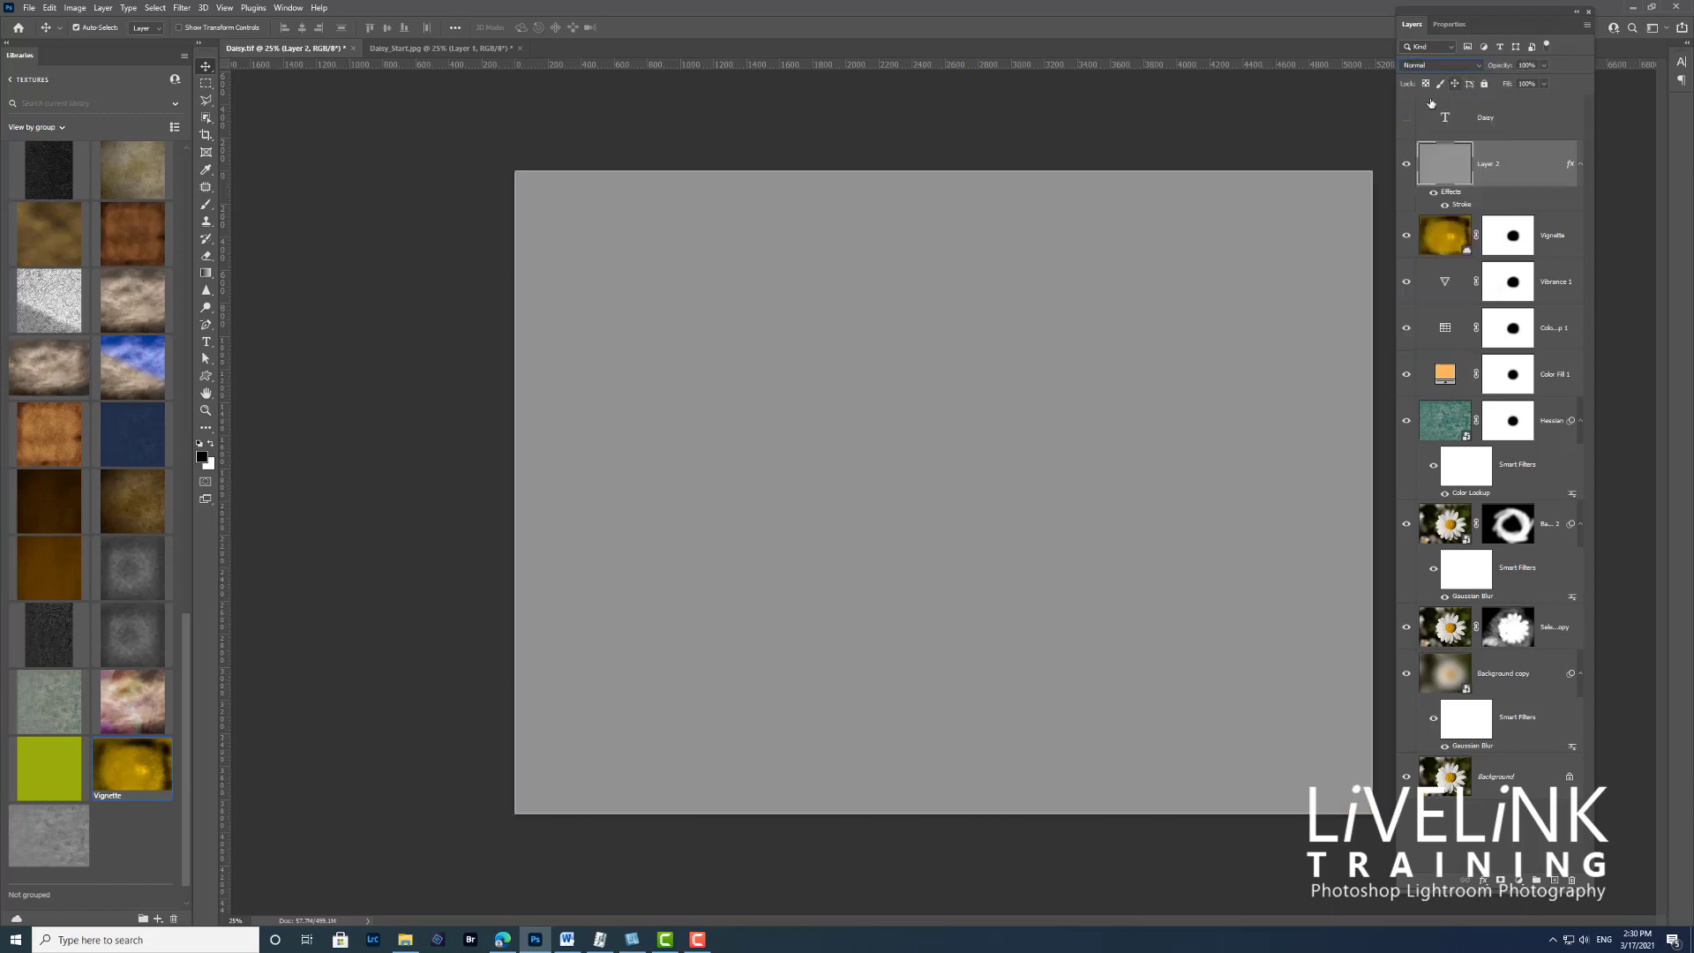
click(1479, 66)
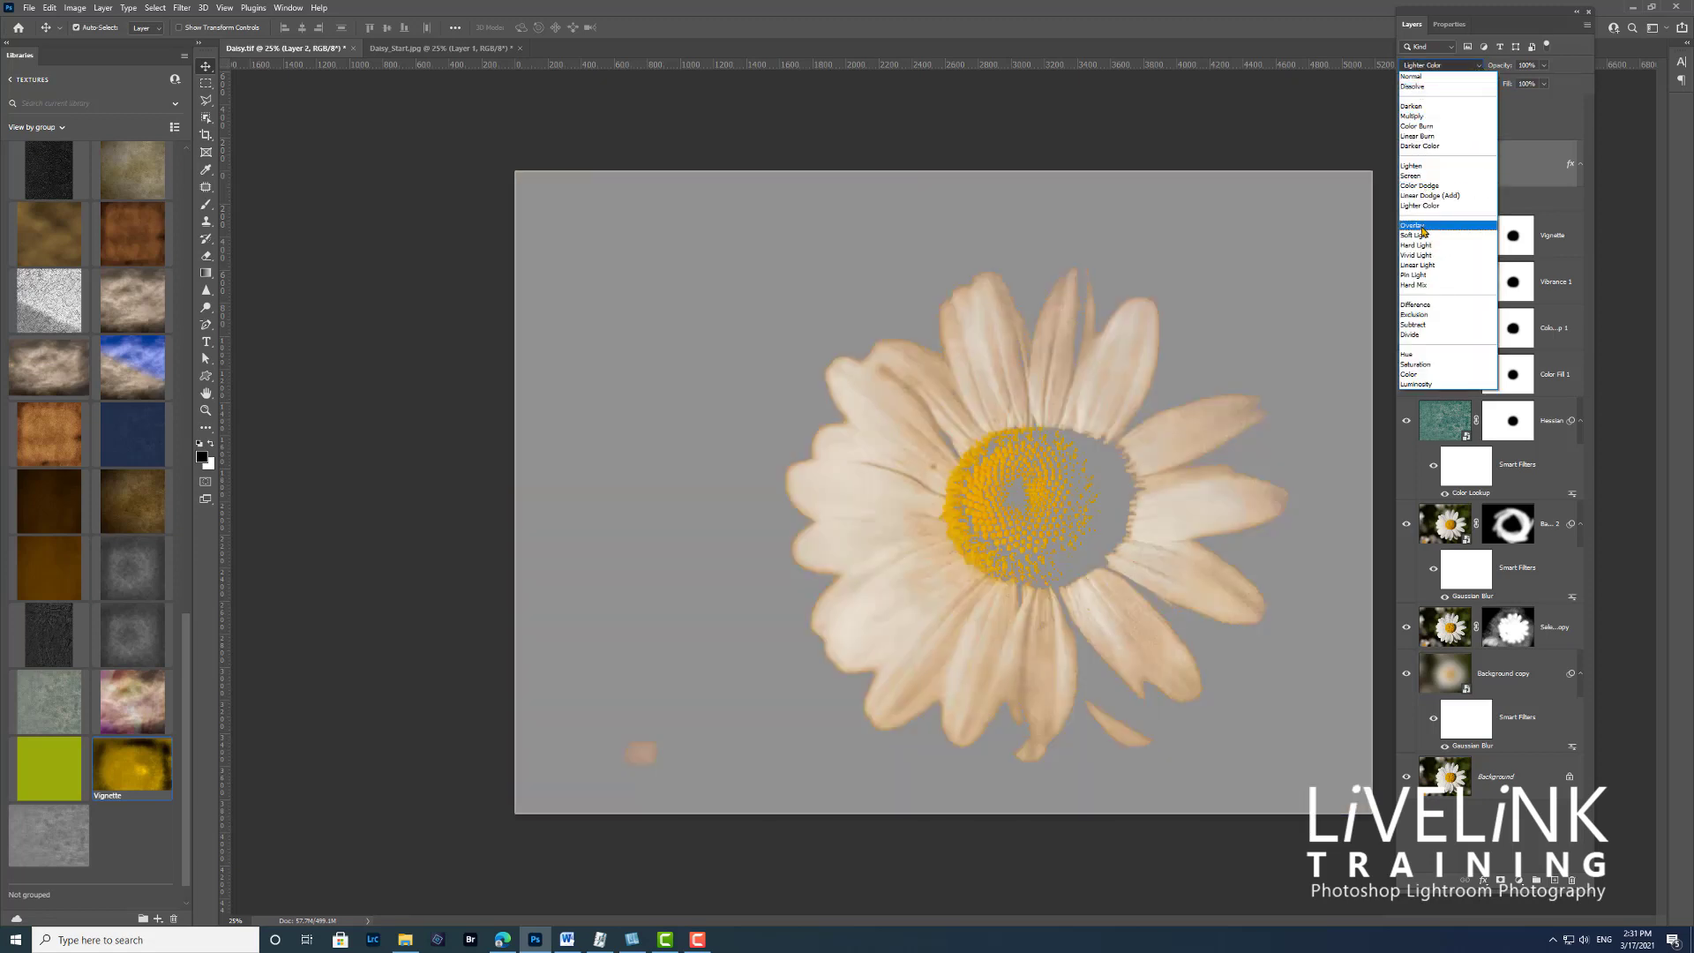
click(1413, 226)
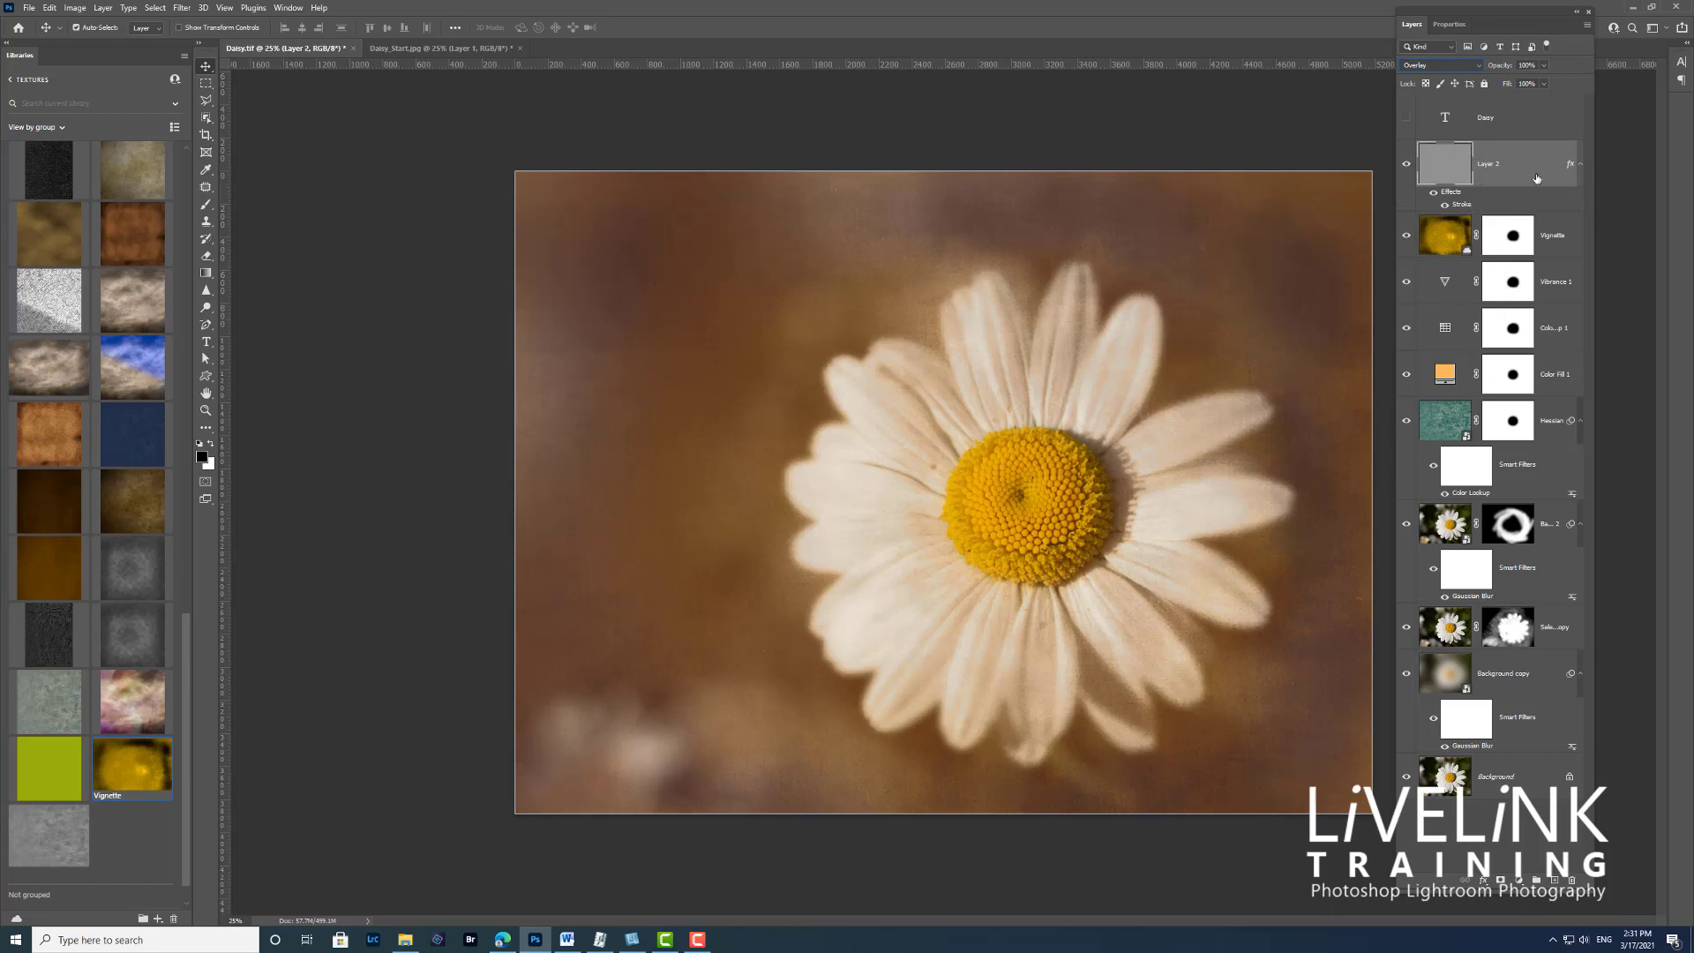
Check Layer 2's Stroke effect by switching it off and on, and hide the layer again
click(1446, 207)
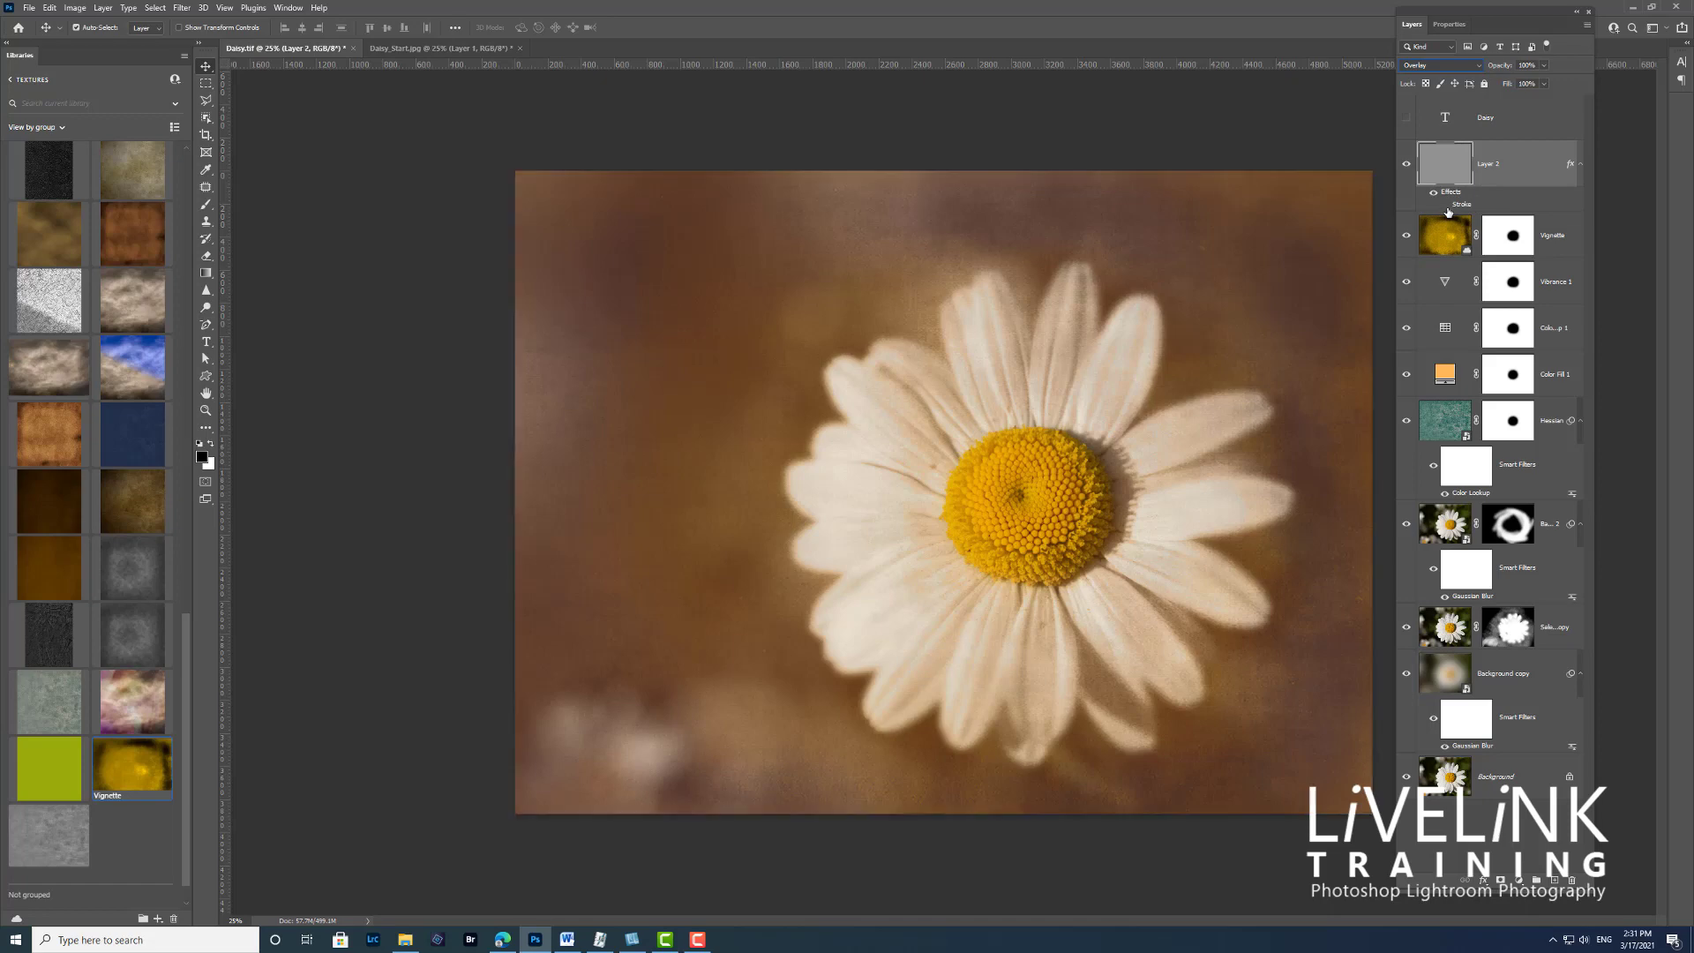
click(1445, 207)
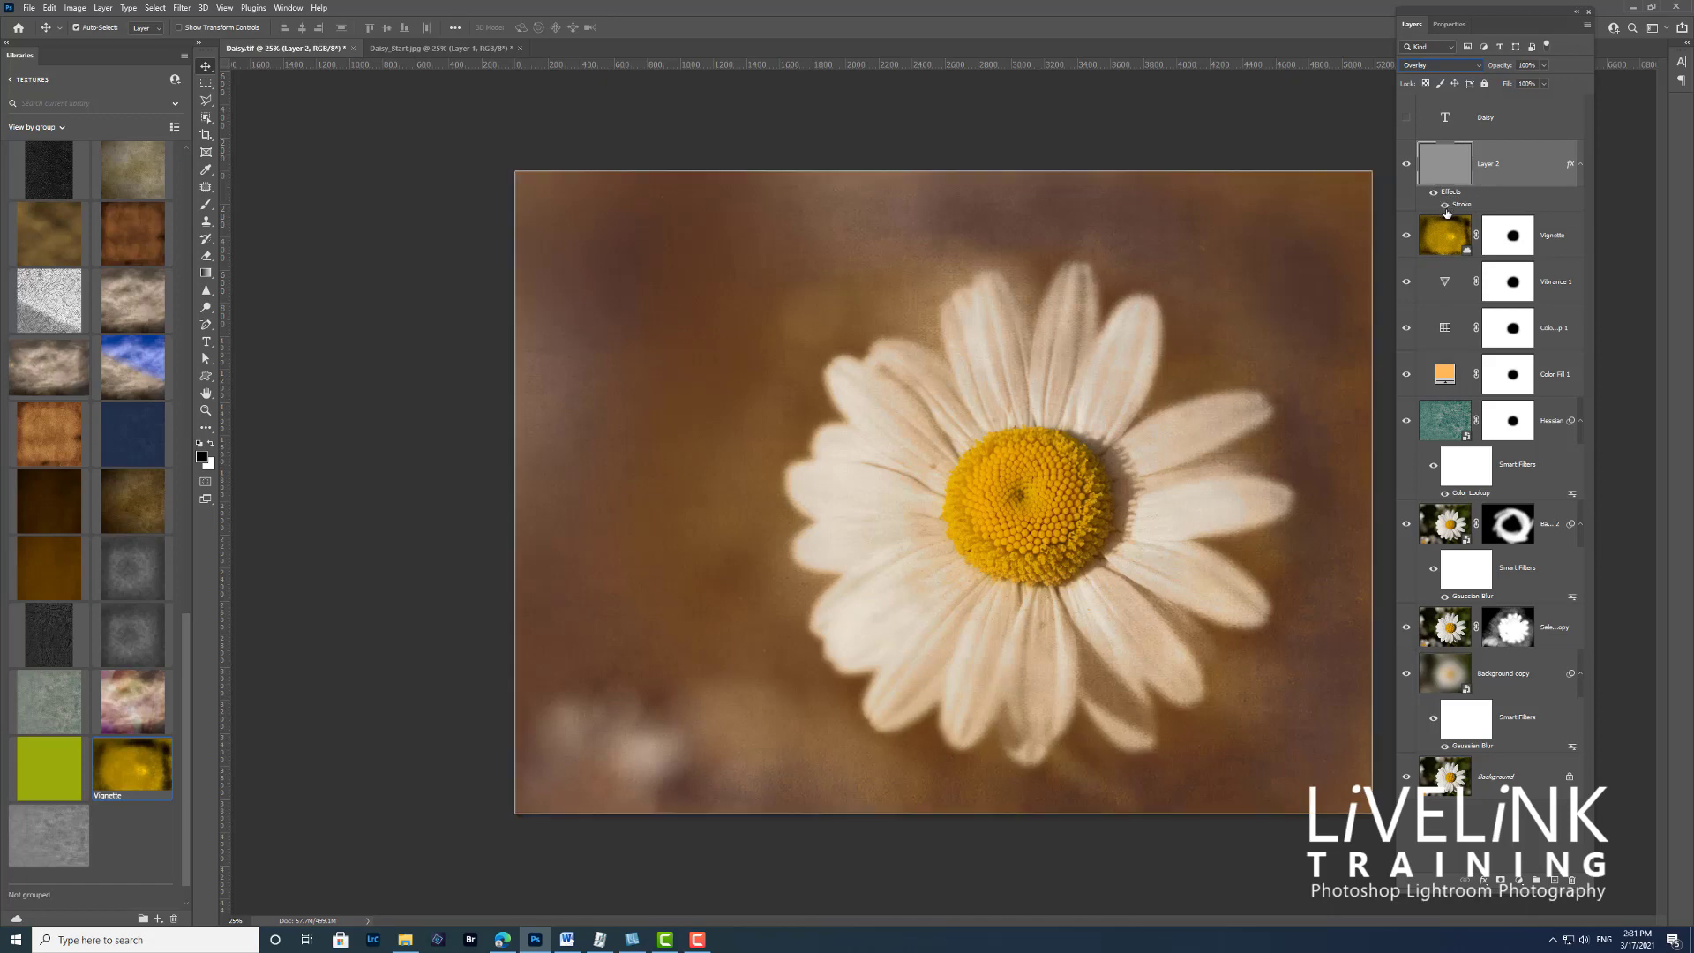
click(1406, 166)
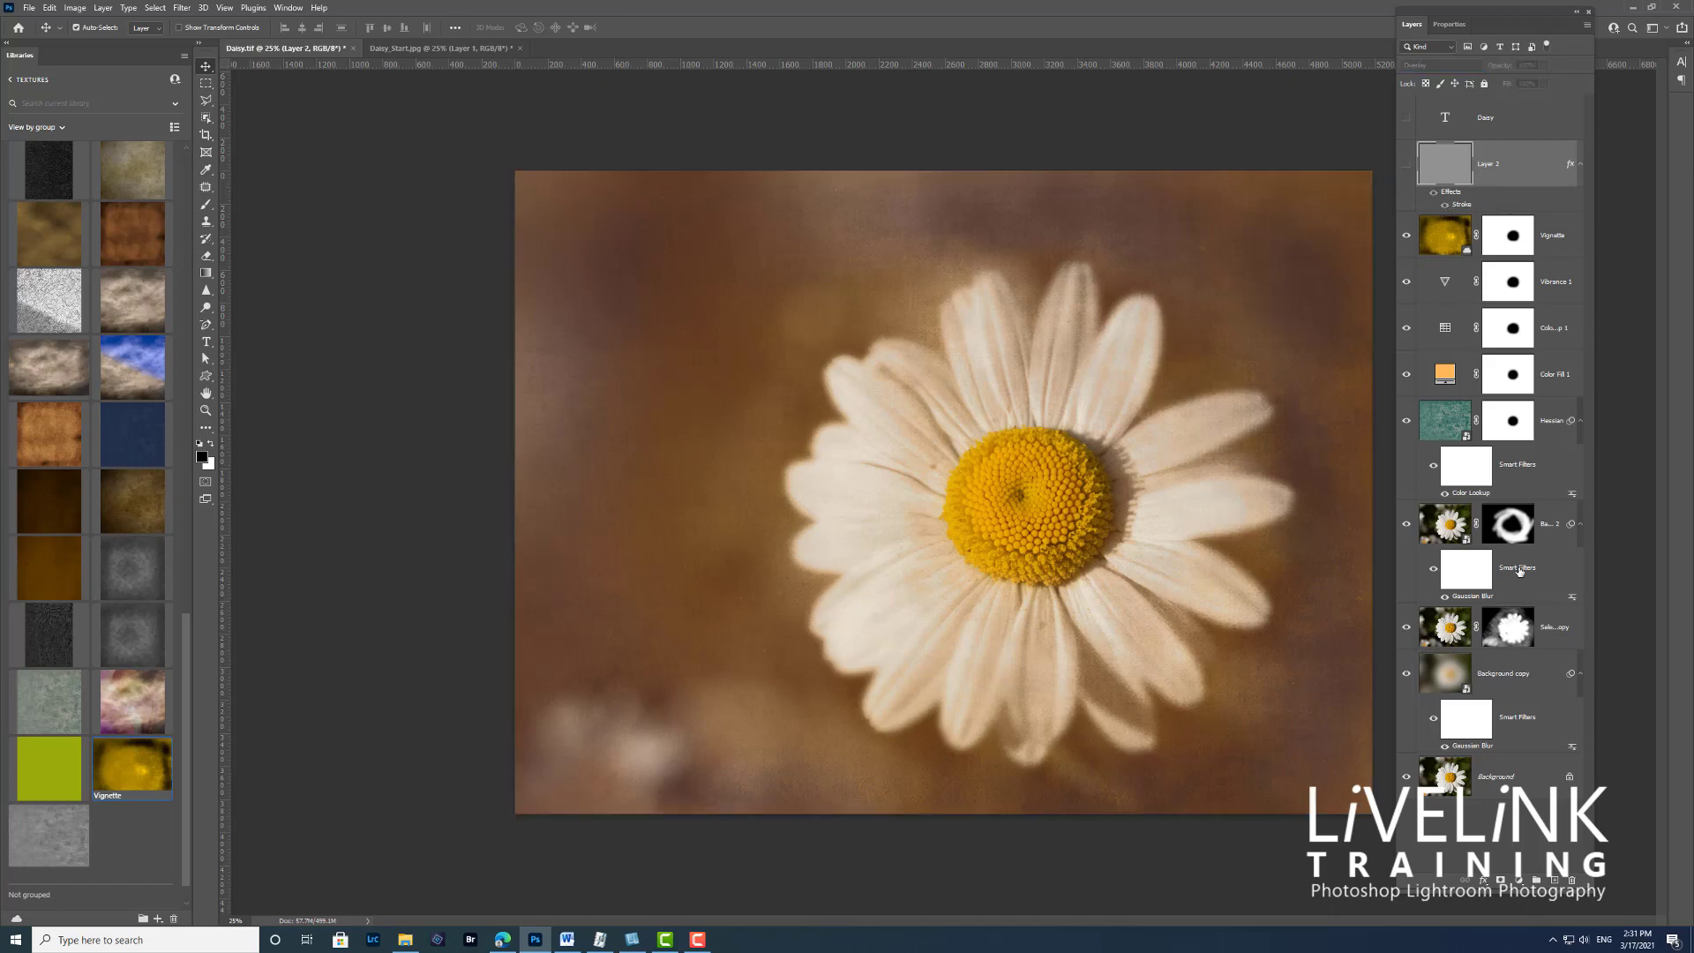
Create a new layer above Layer 2 and fill it with 50% Gray at Normal mode and 100% opacity
click(1554, 881)
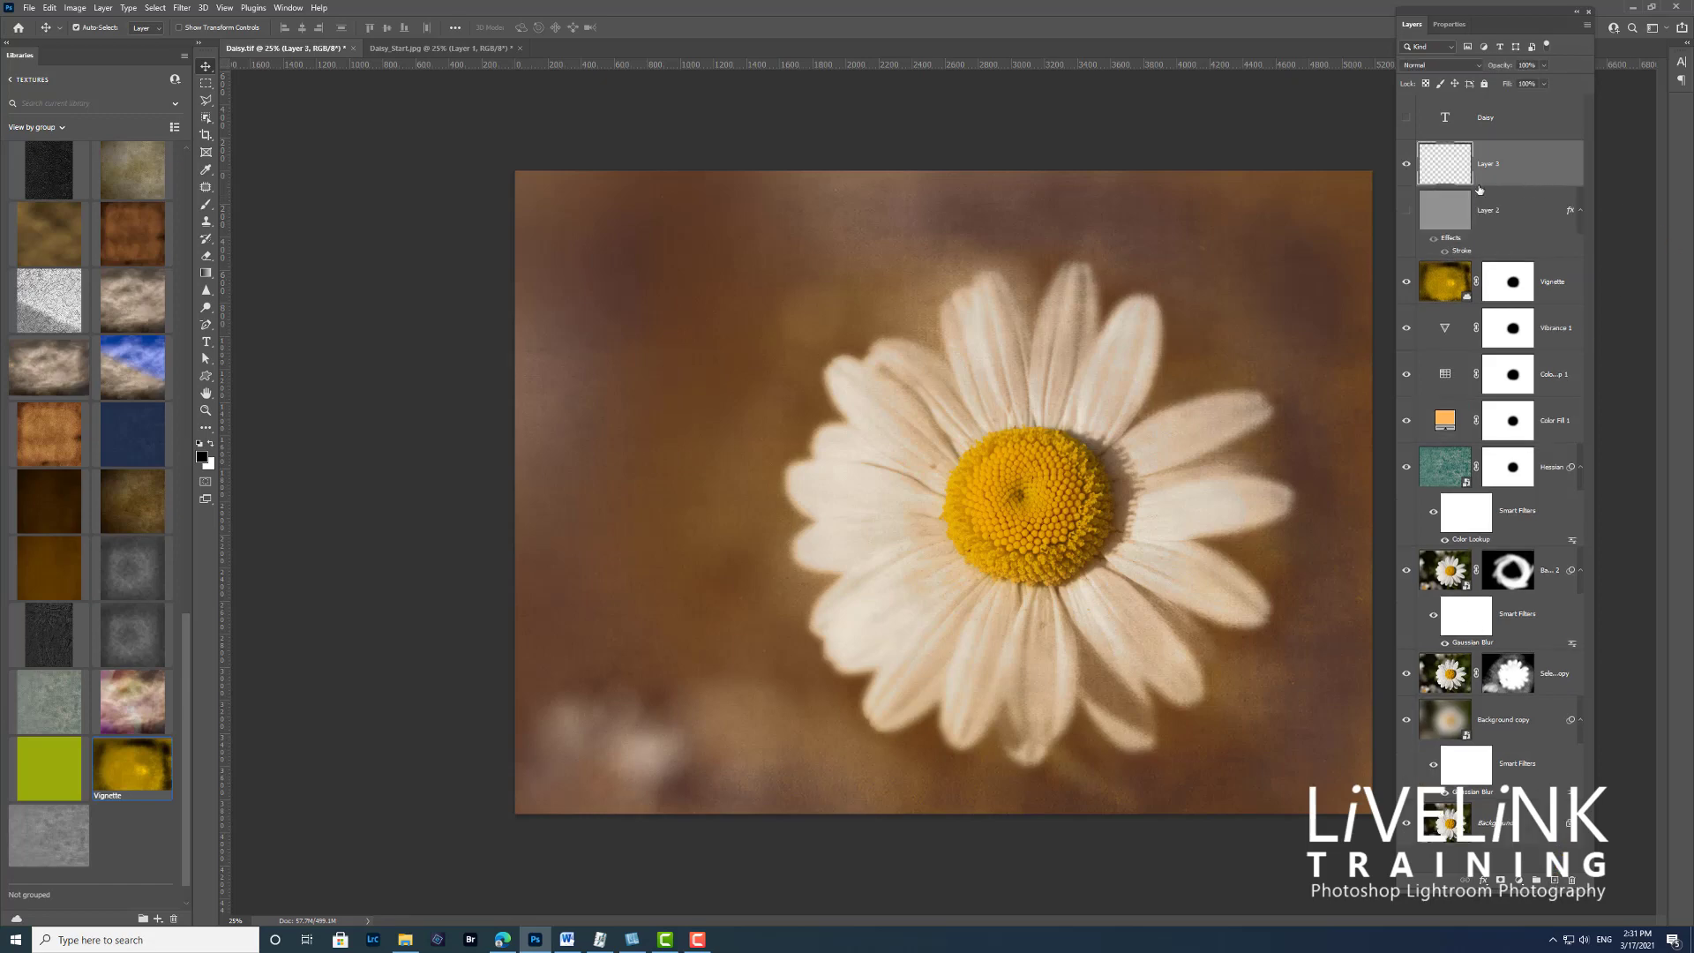
click(50, 8)
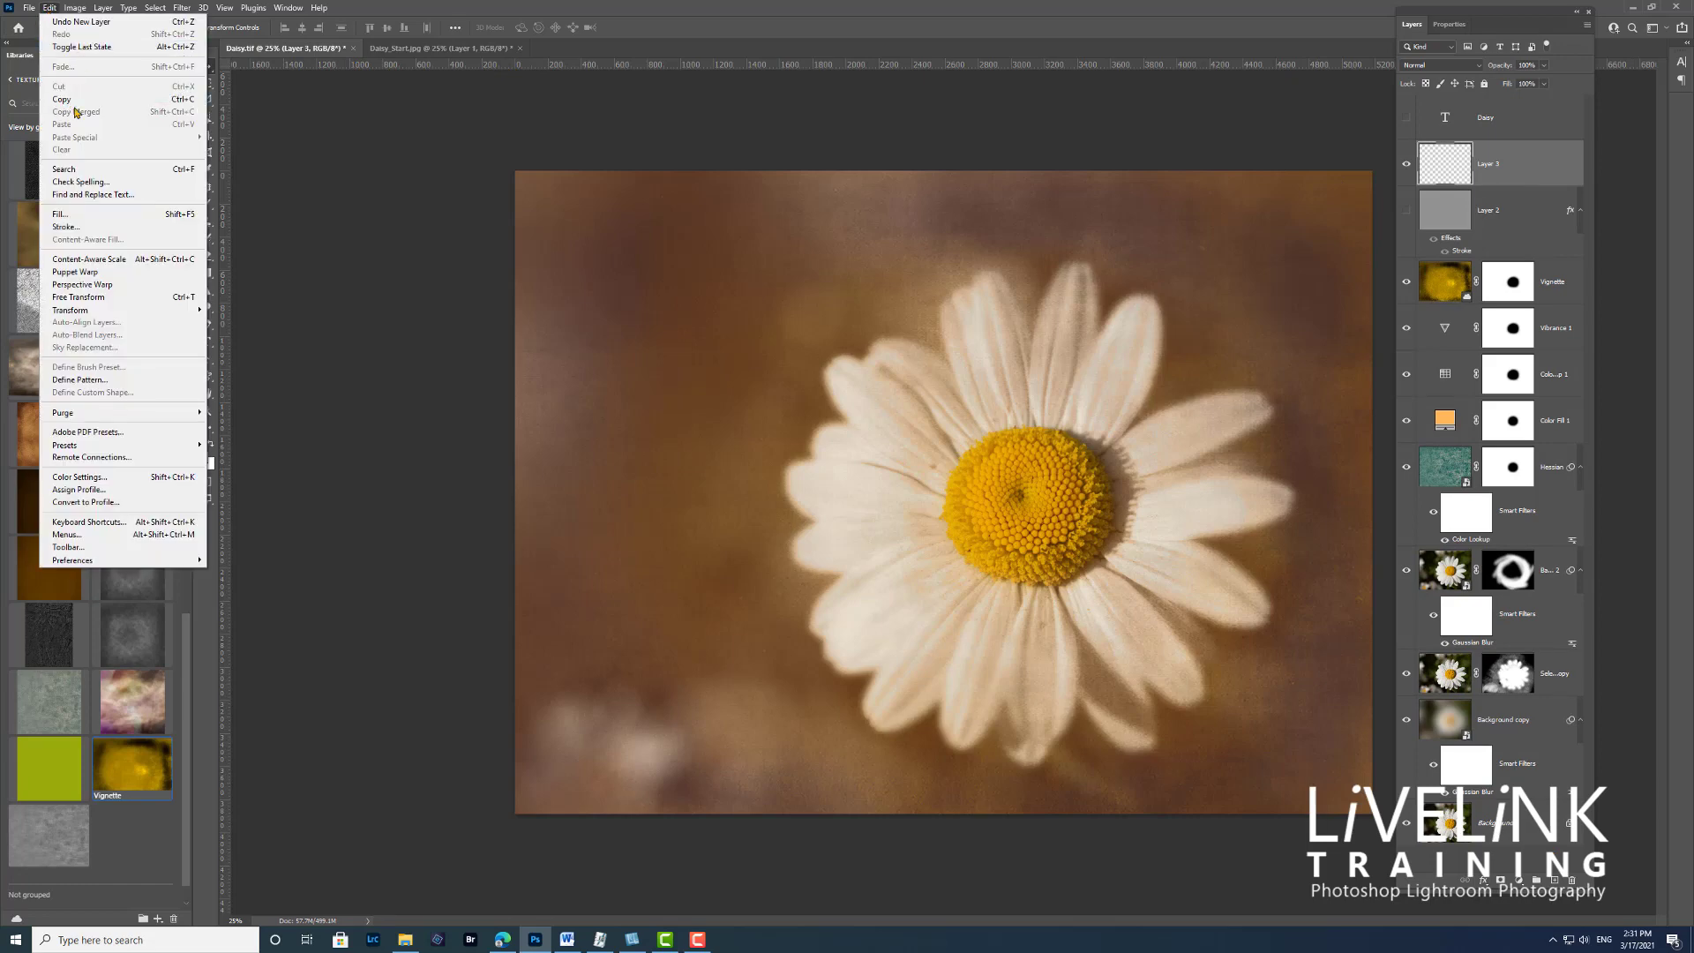
click(78, 220)
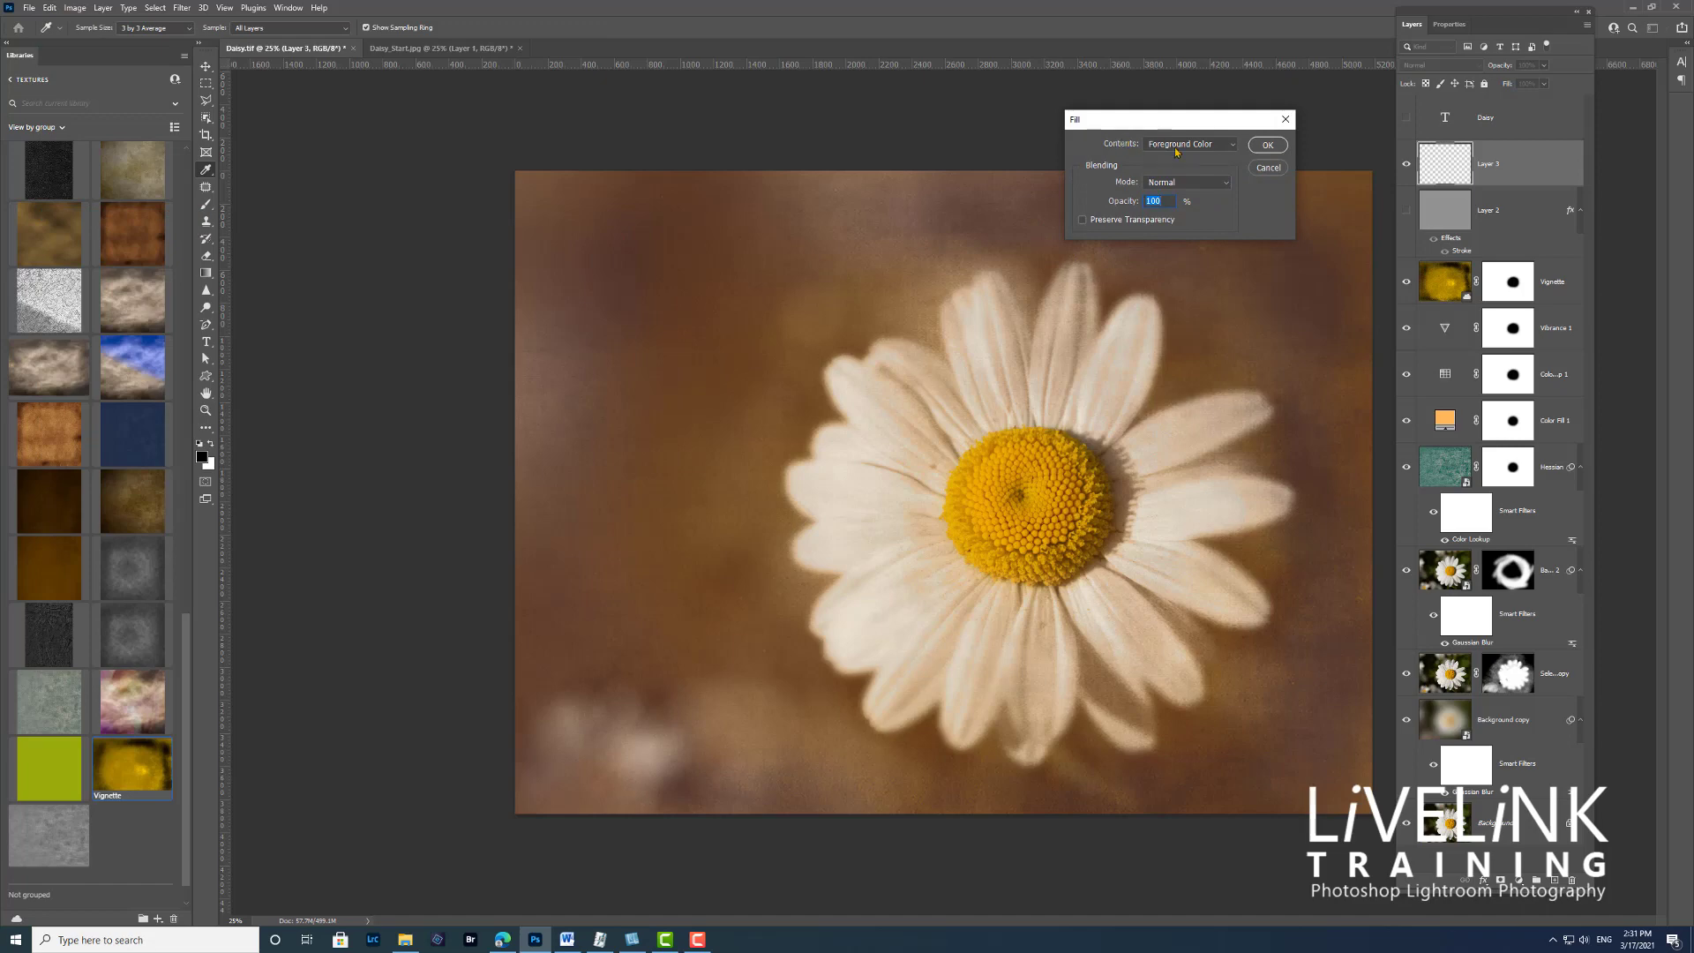
click(1200, 144)
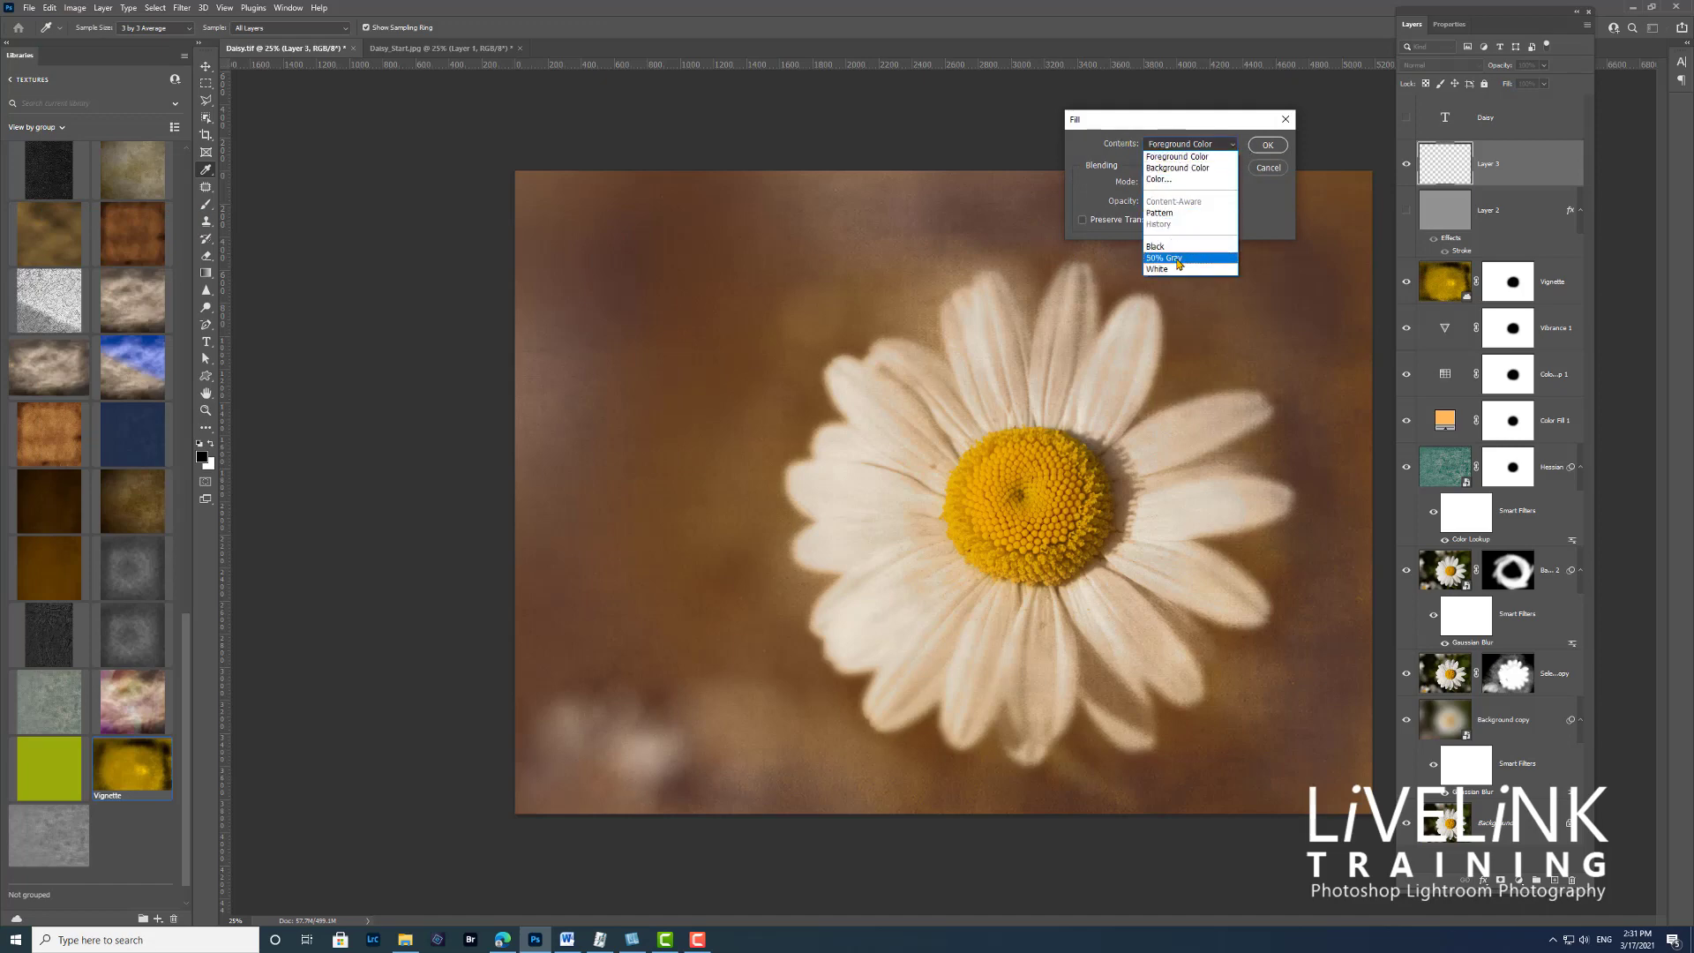
click(1177, 259)
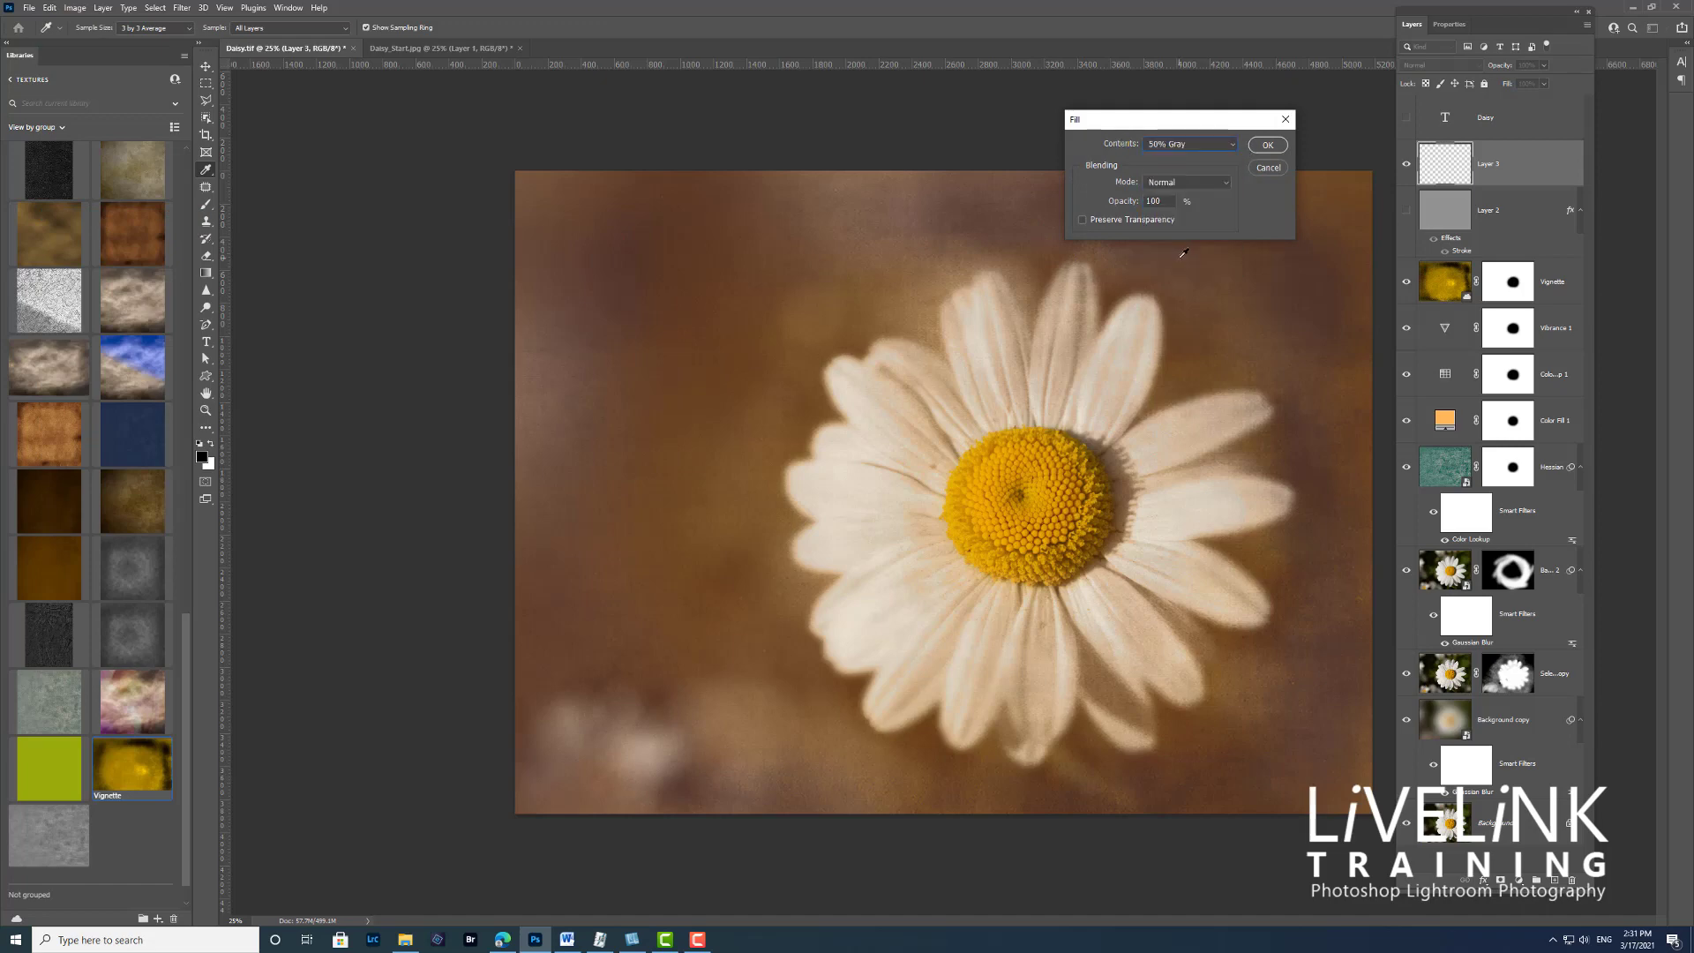
click(1268, 145)
key(v)
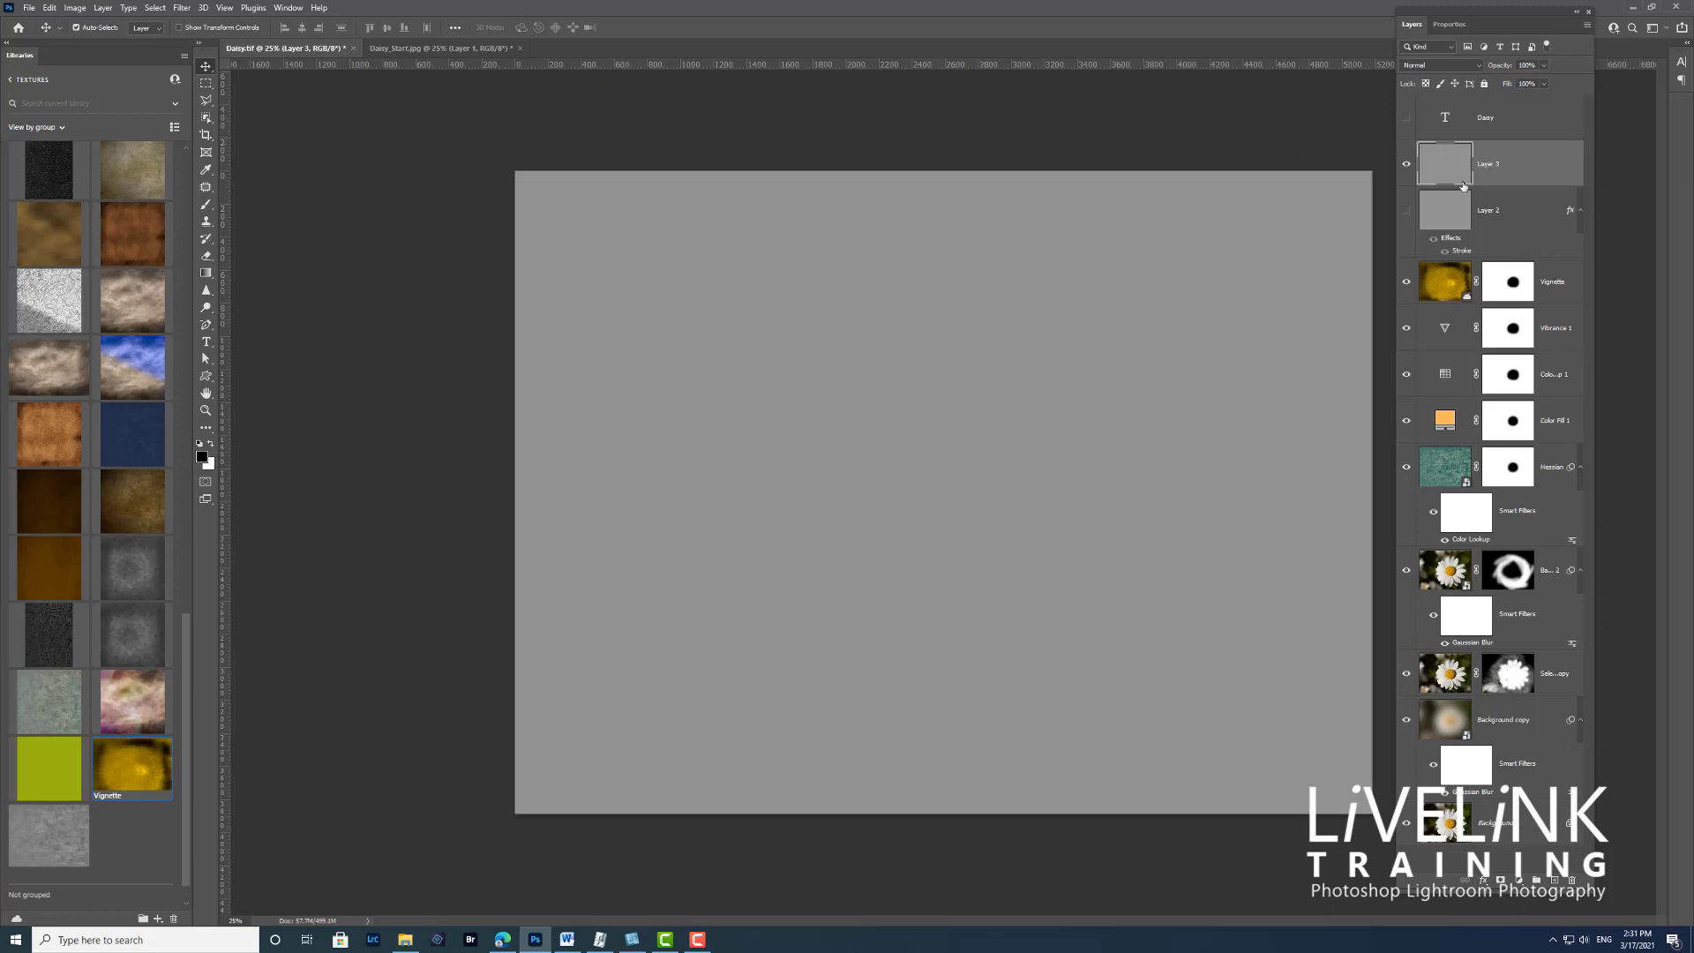
Set the new gray layer's blend mode to Overlay
click(1483, 69)
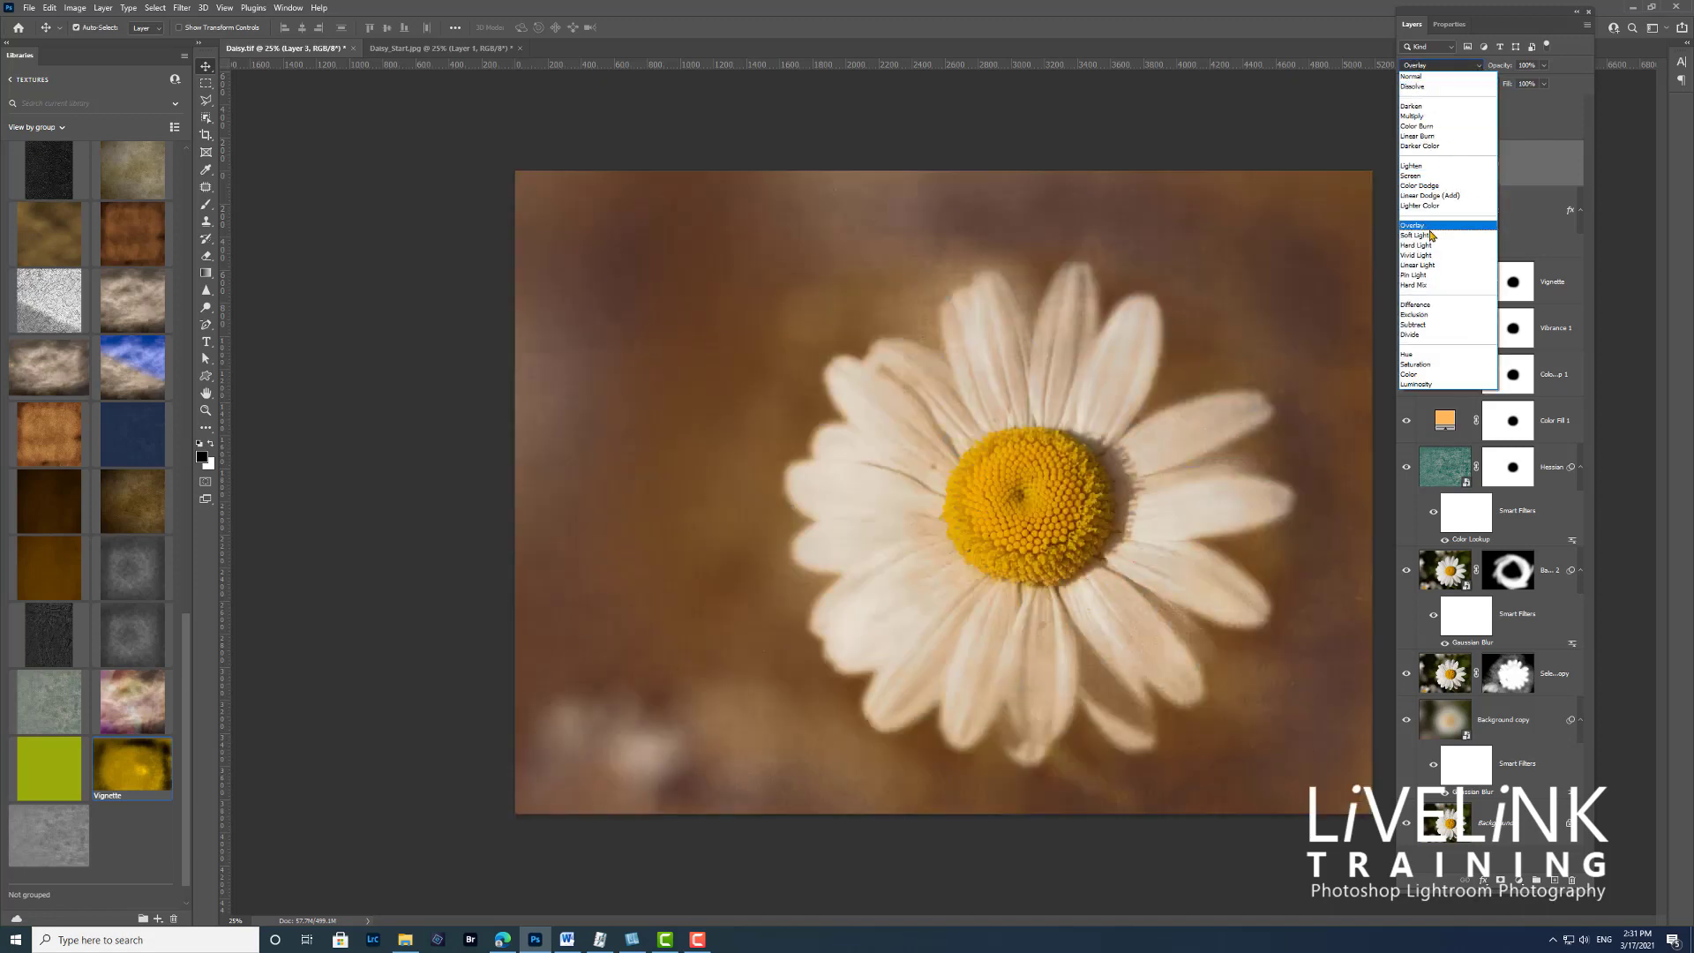
click(1431, 227)
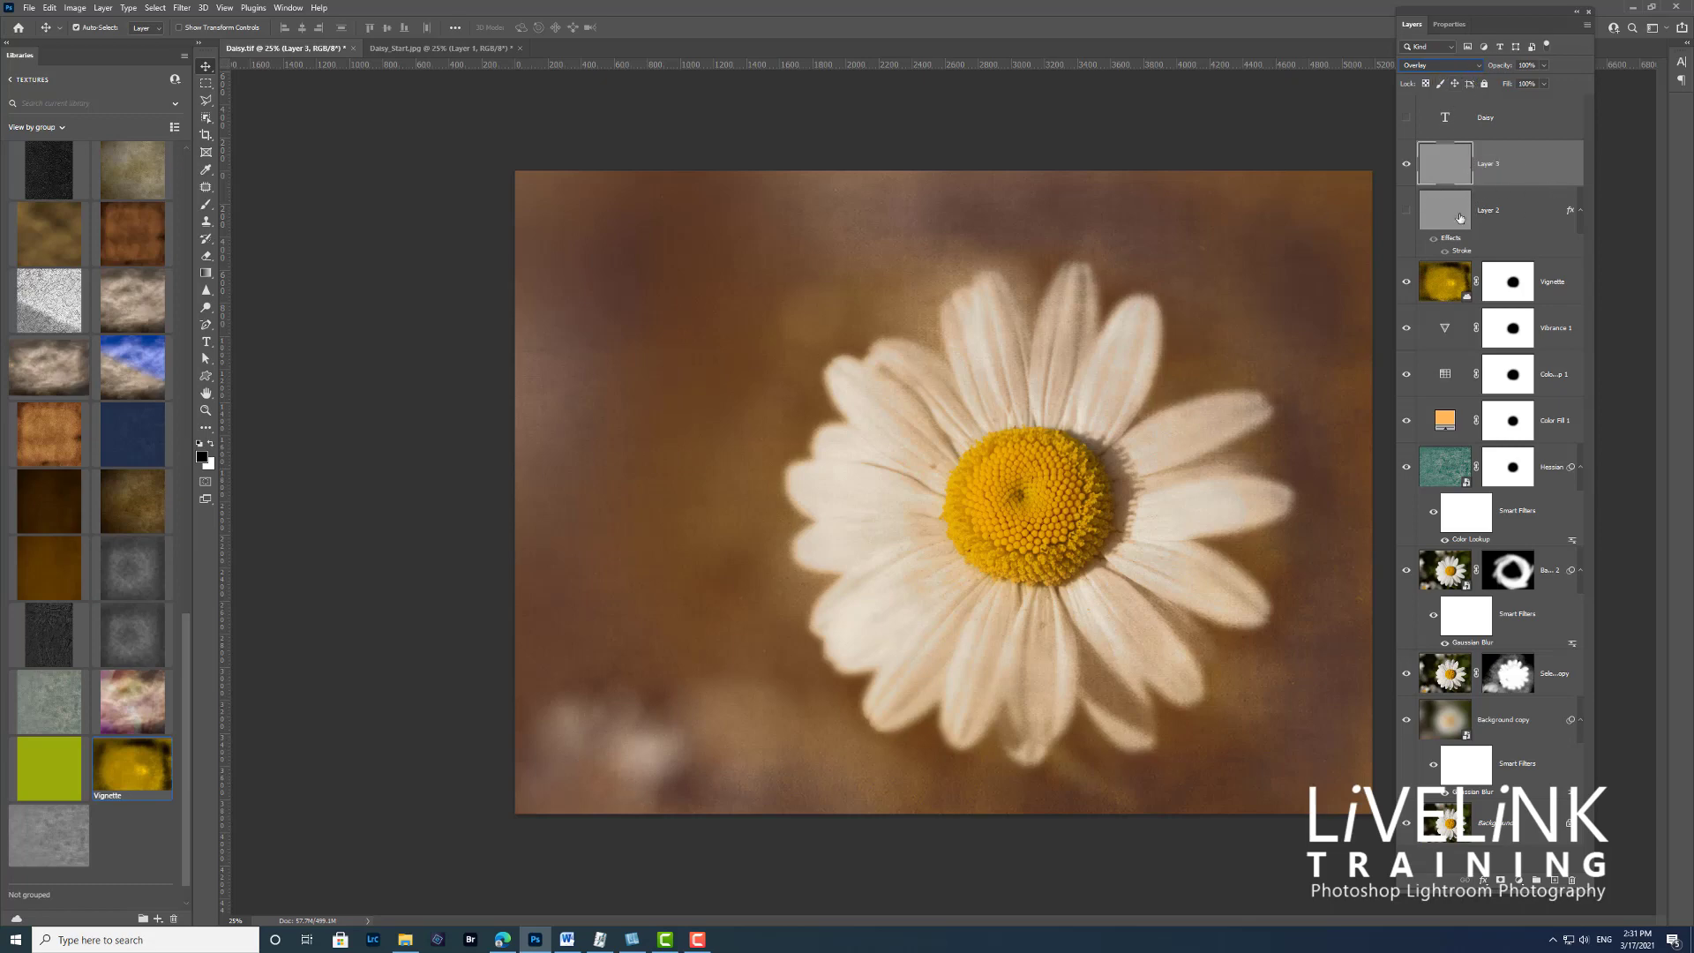
click(1516, 223)
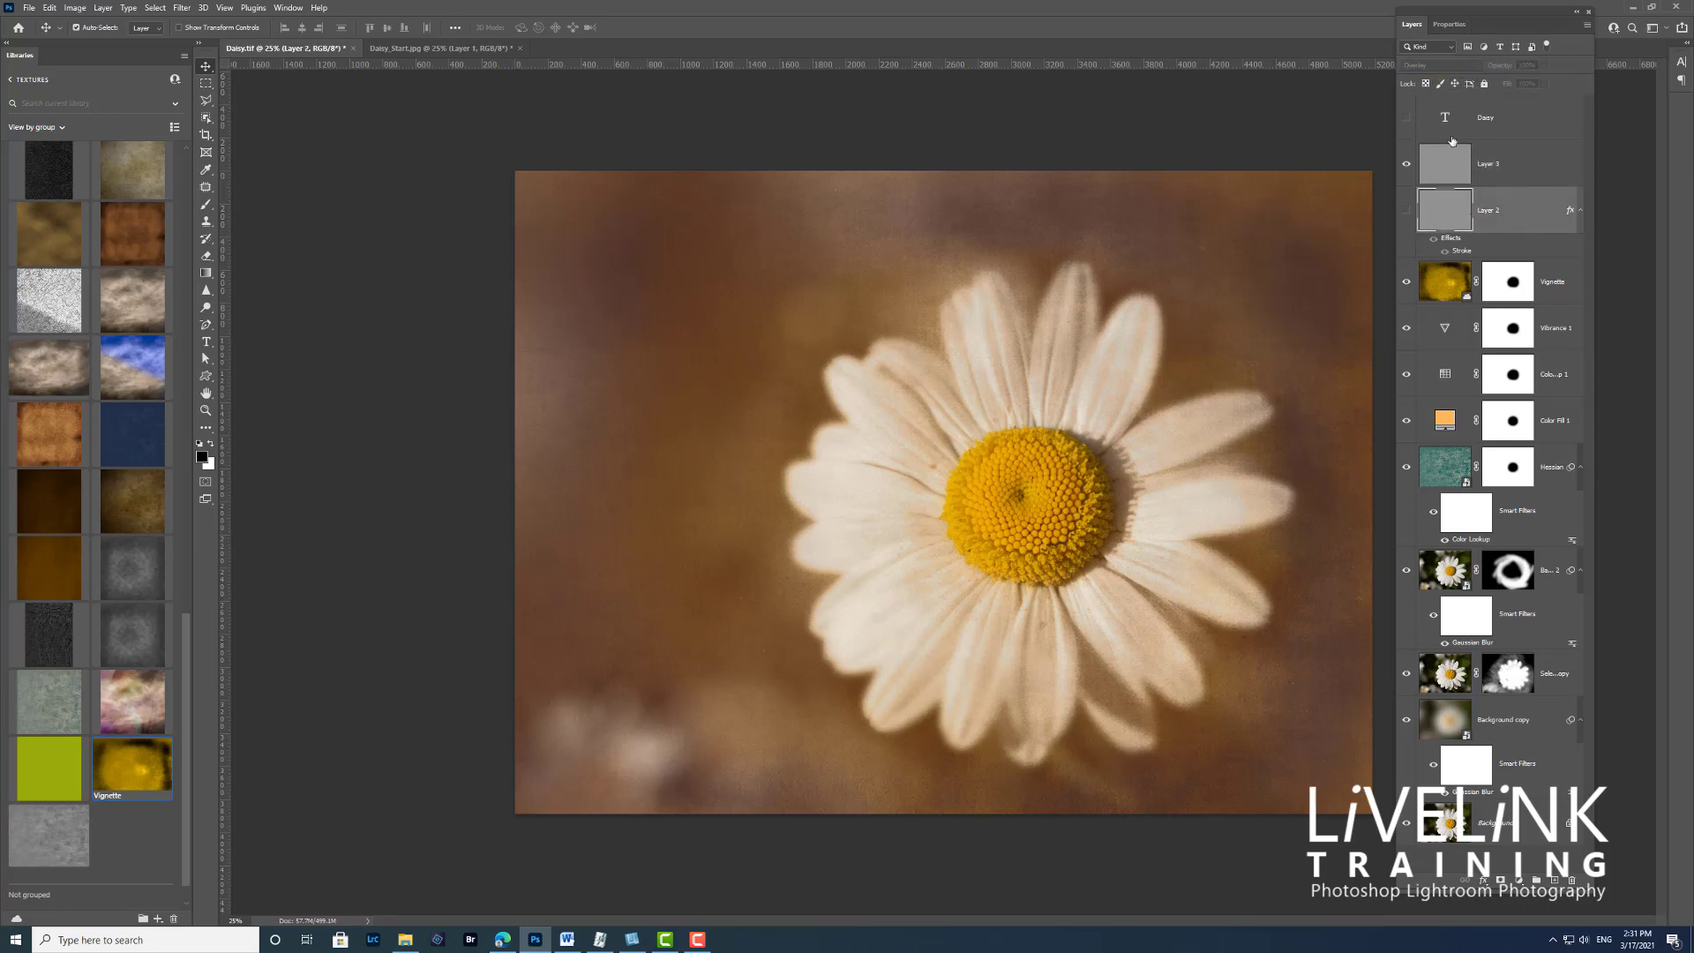
Add a white Stroke layer style positioned Inside to the new gray layer, and show the Daisy text layer
click(1504, 173)
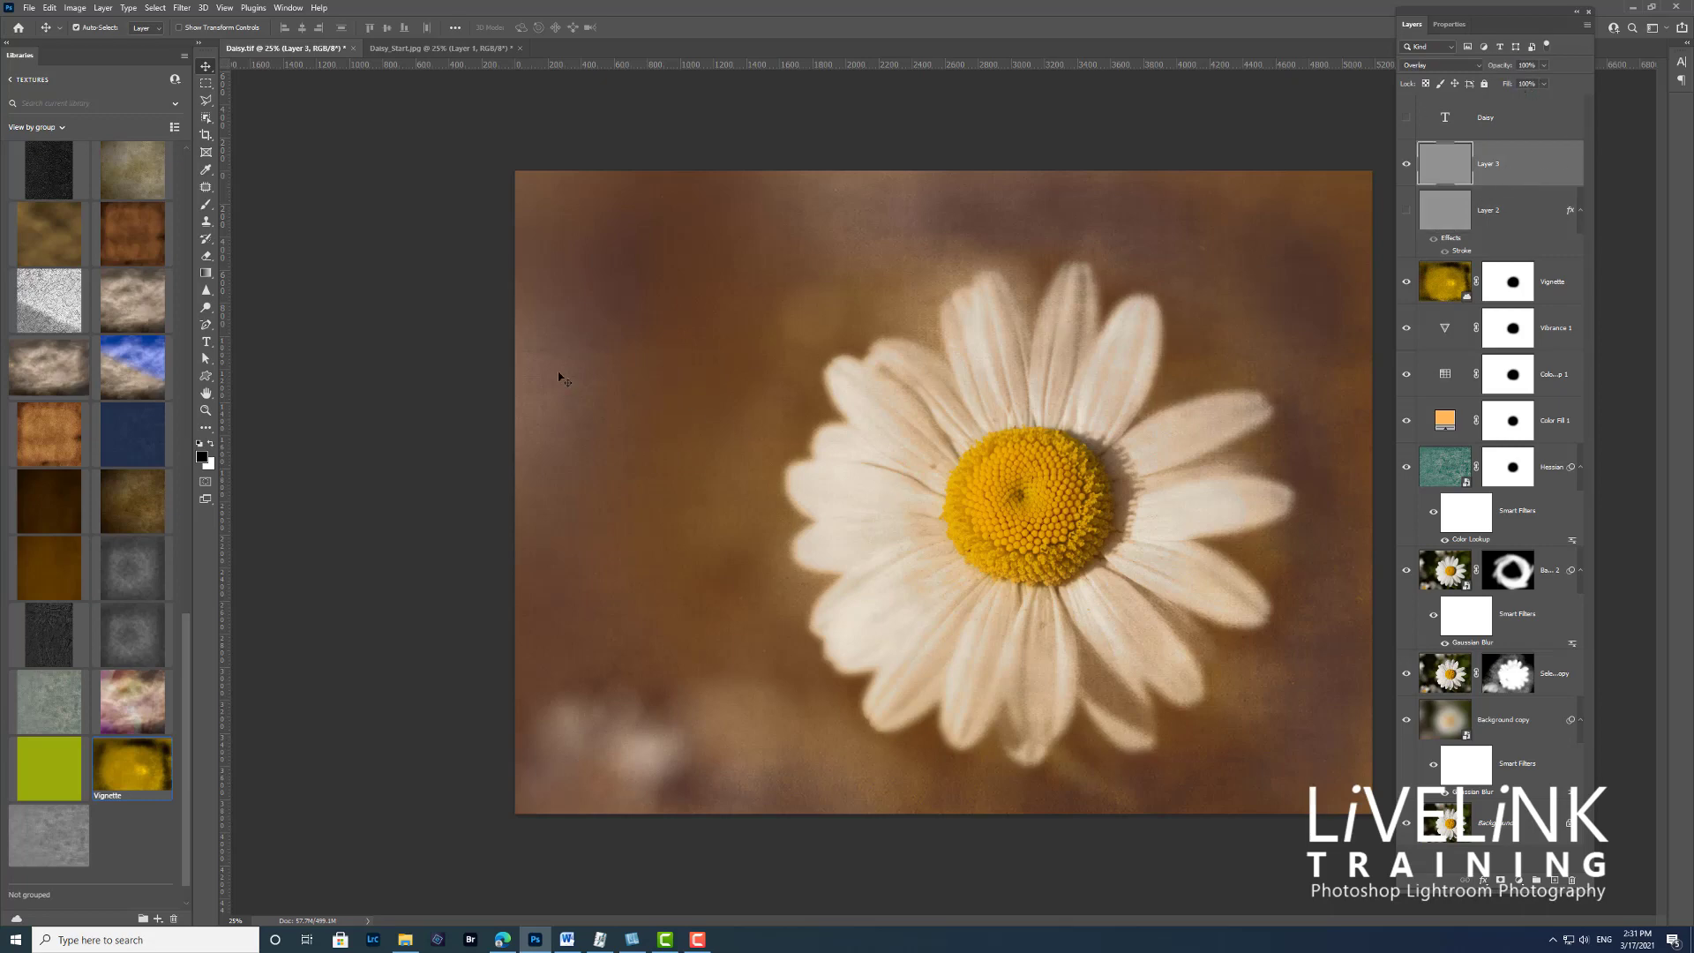
double_click(1570, 168)
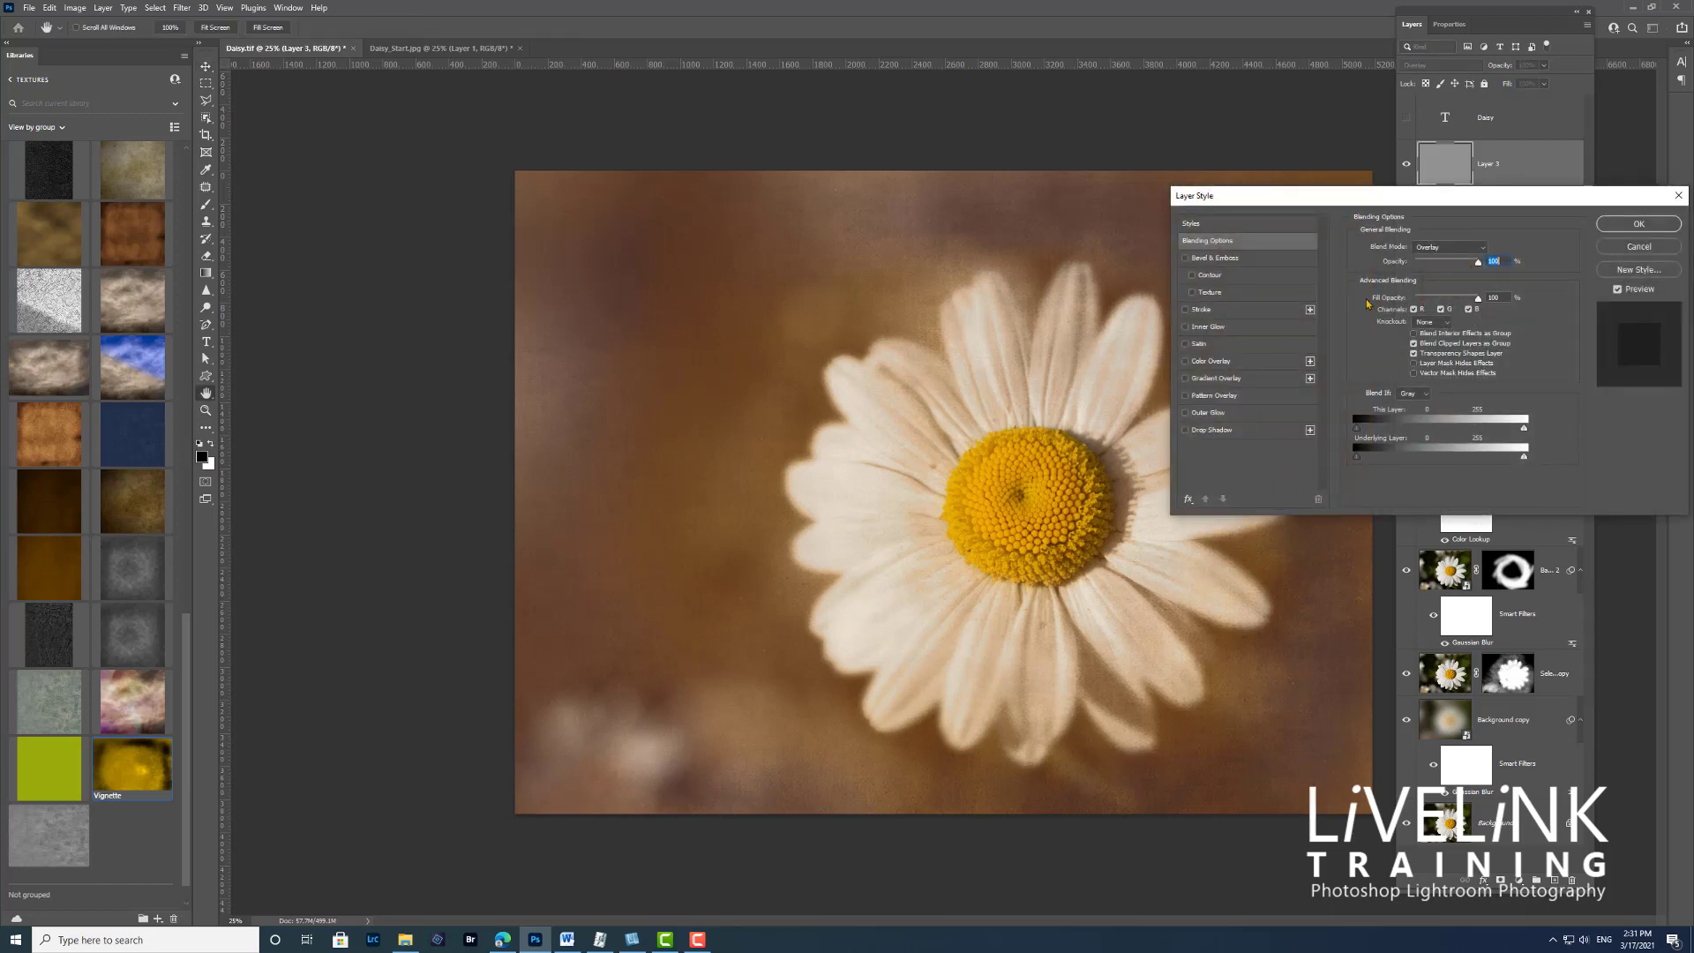
click(1186, 310)
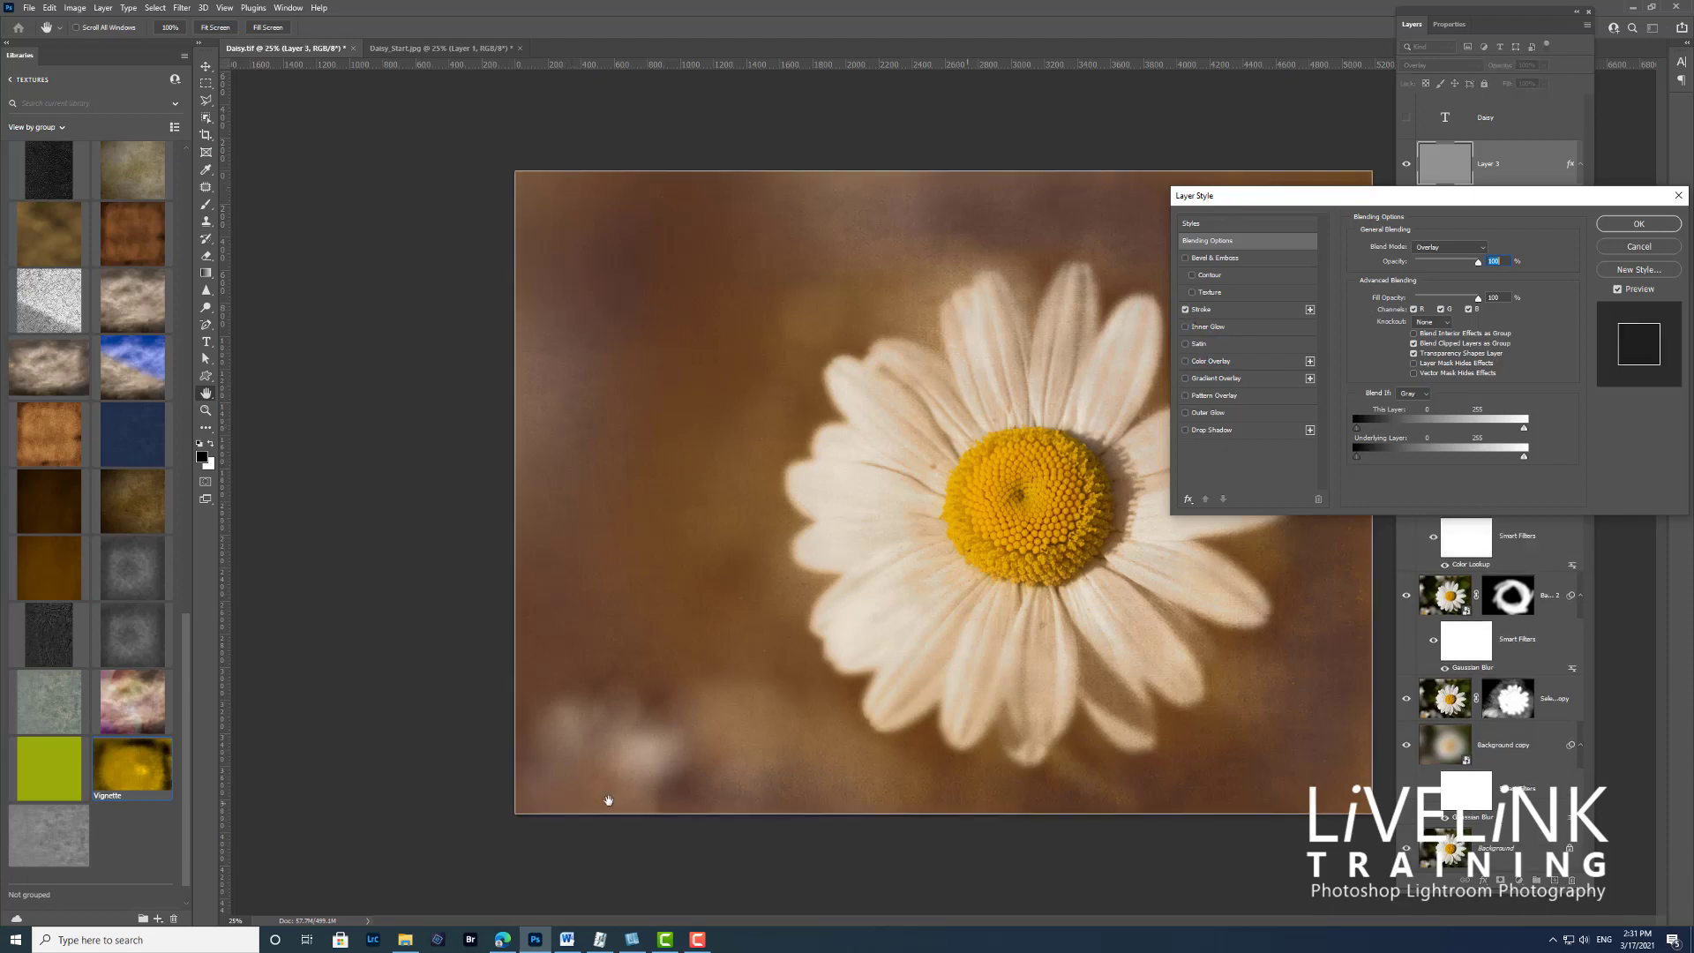
click(1239, 310)
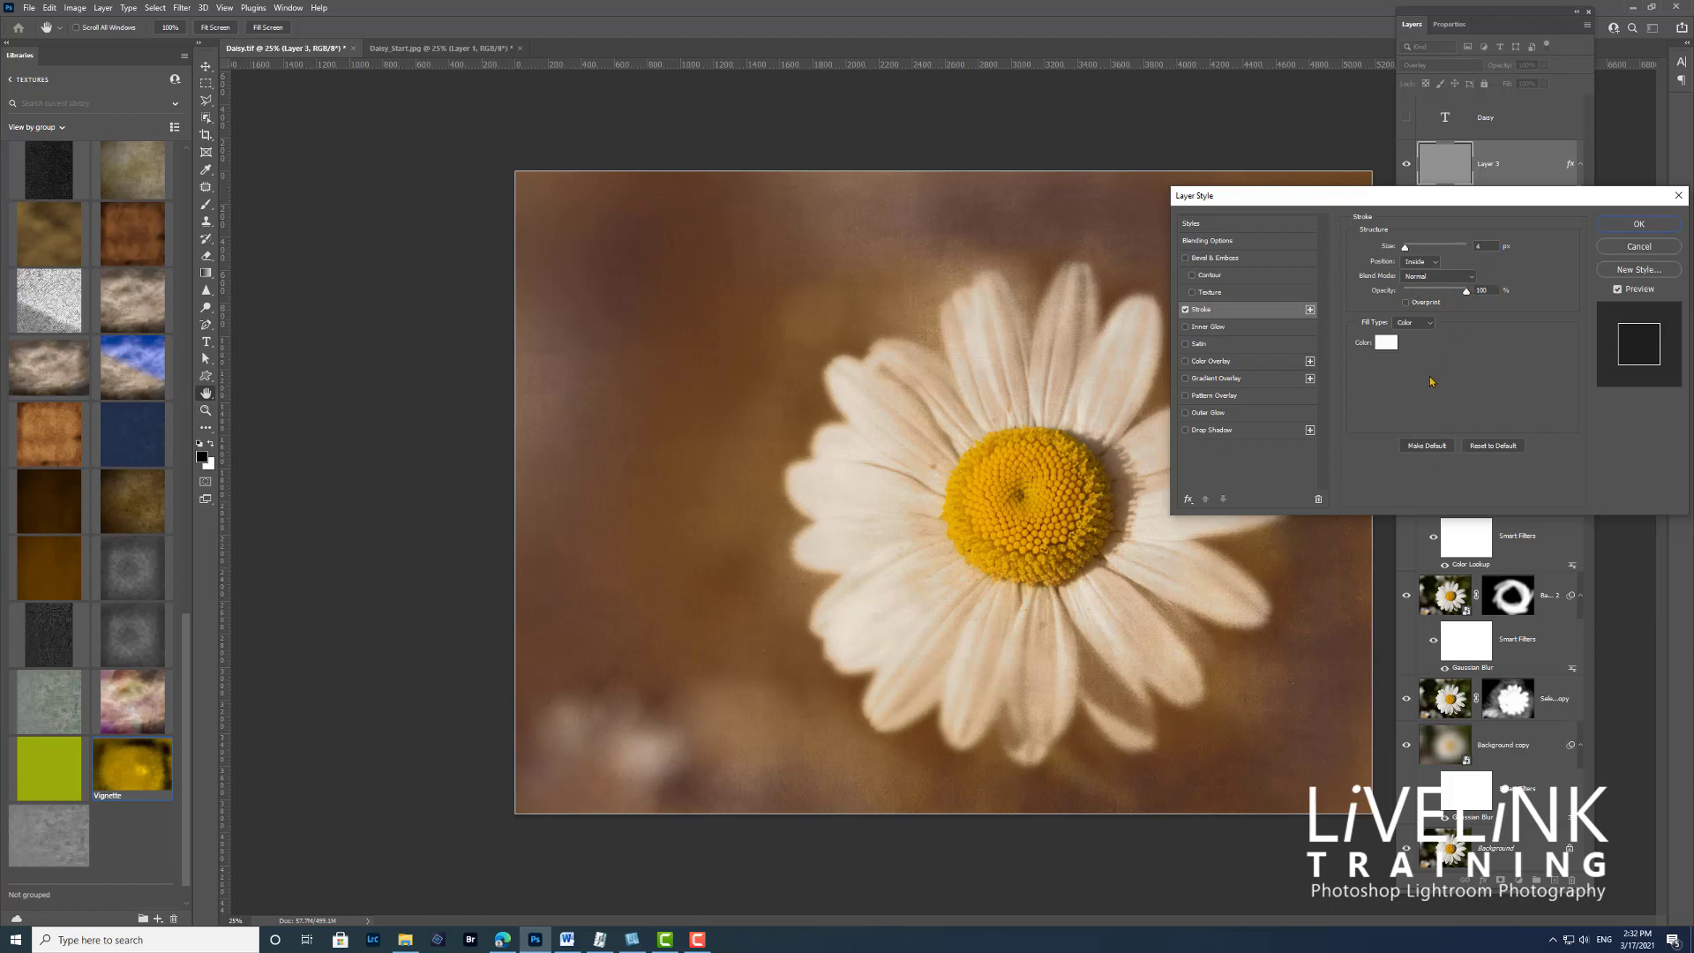
click(1637, 225)
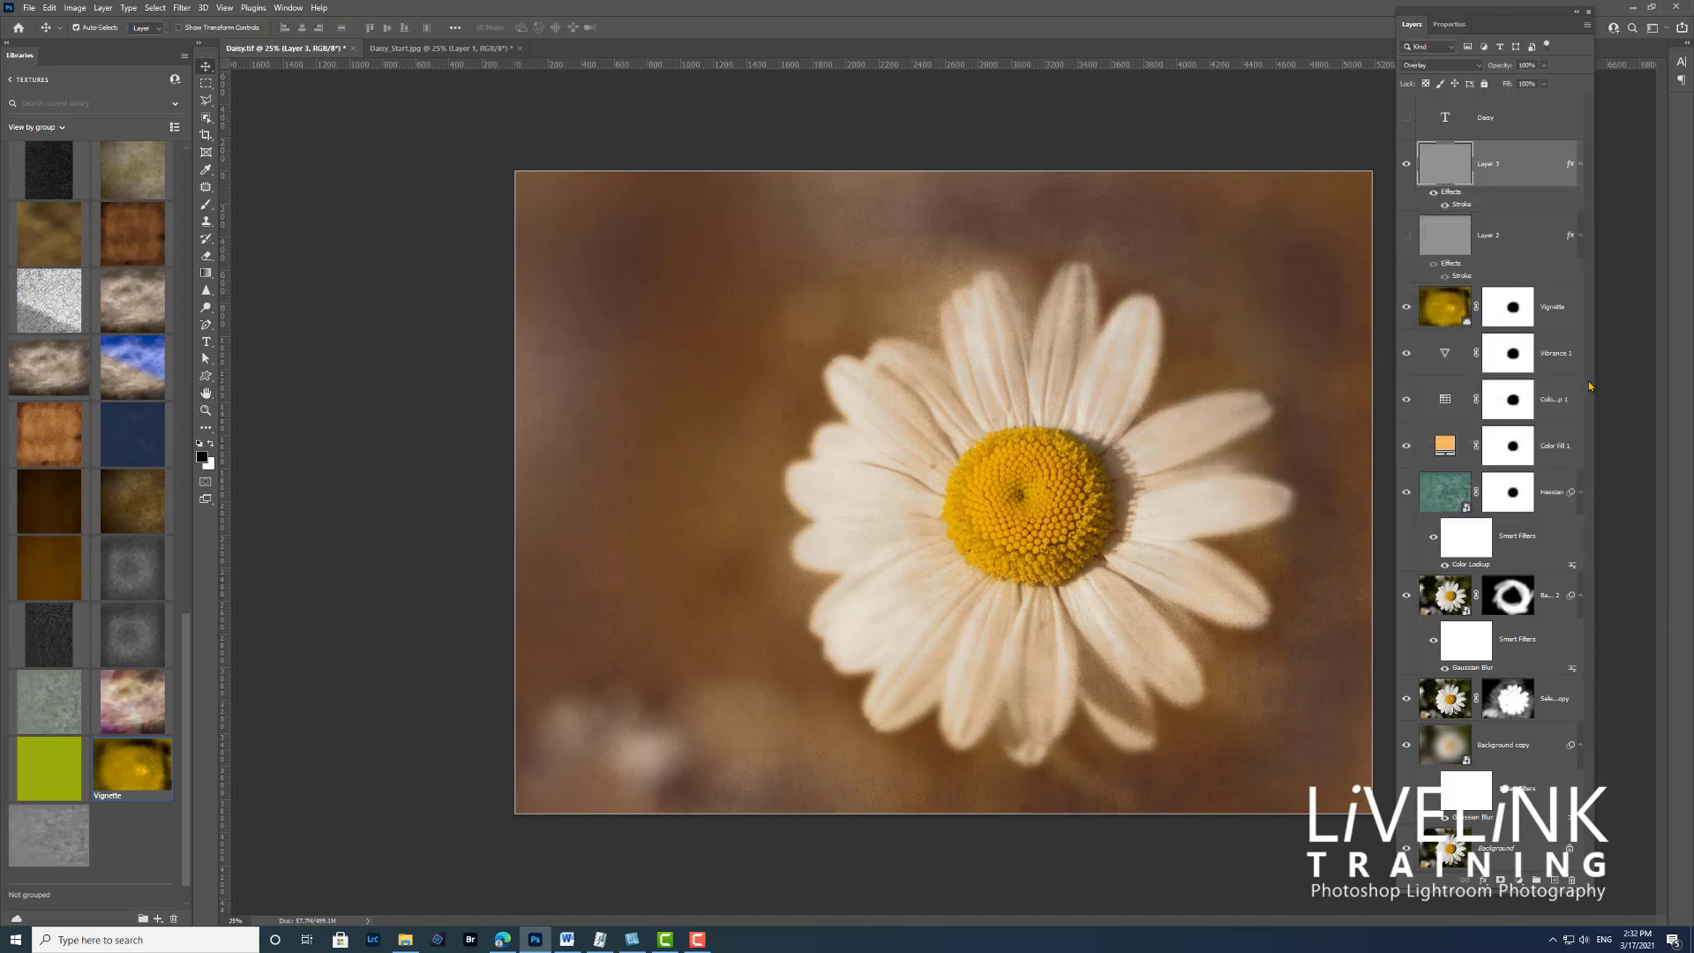
click(1406, 117)
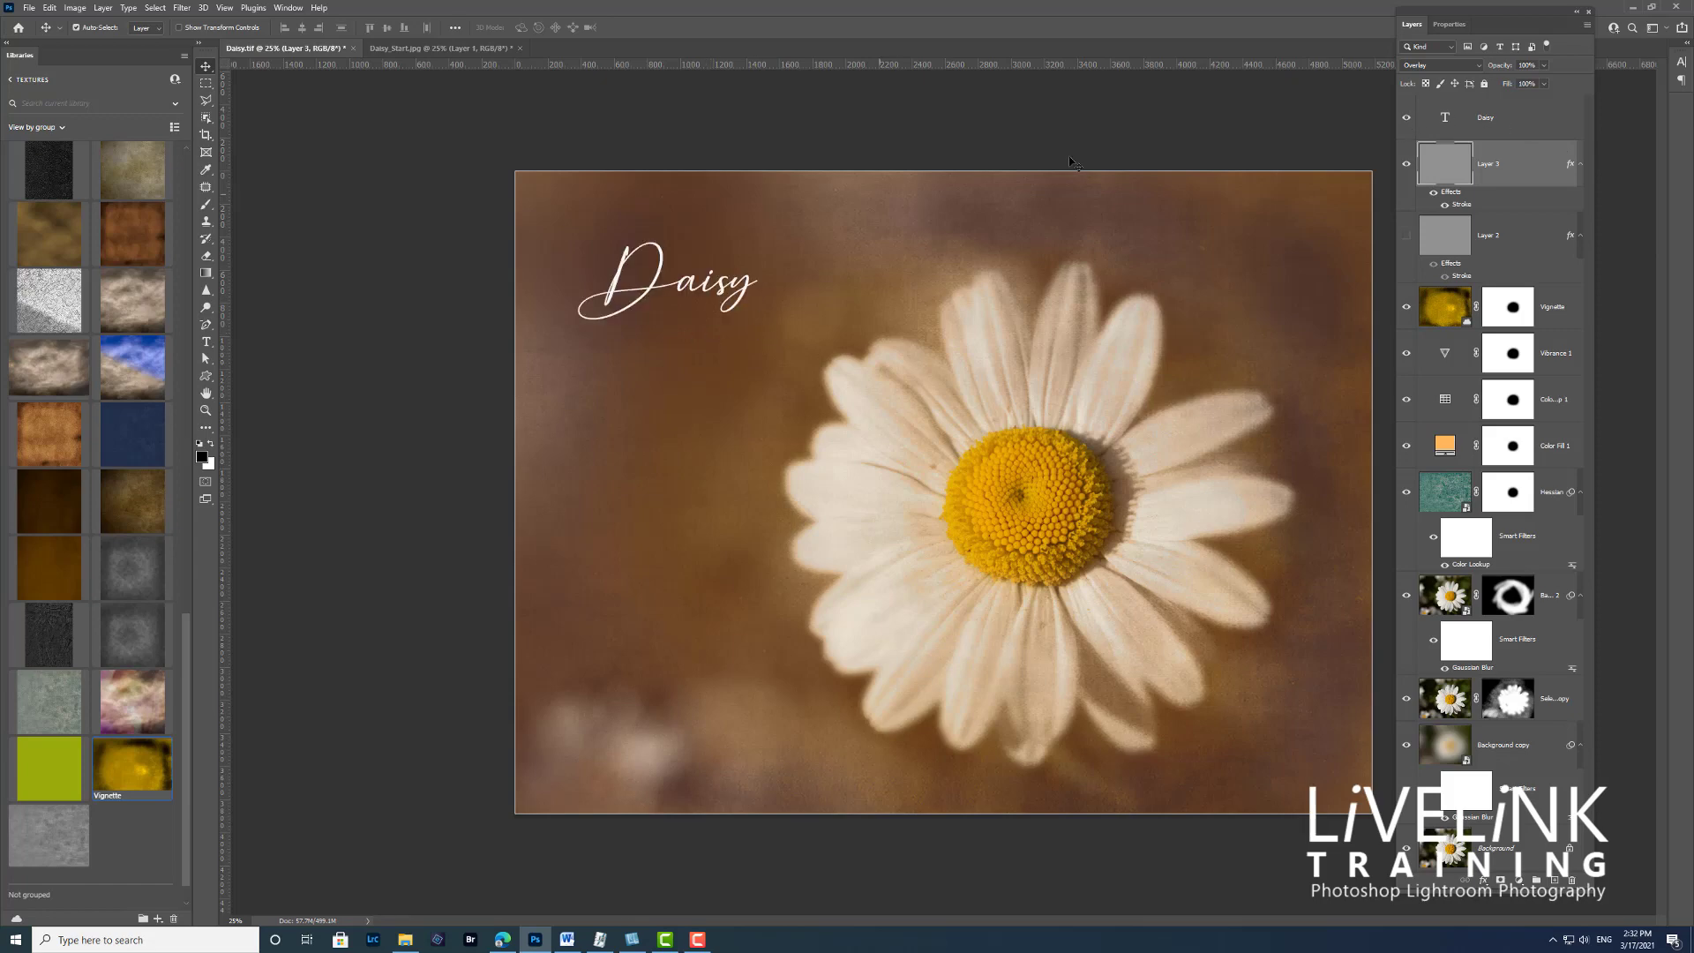